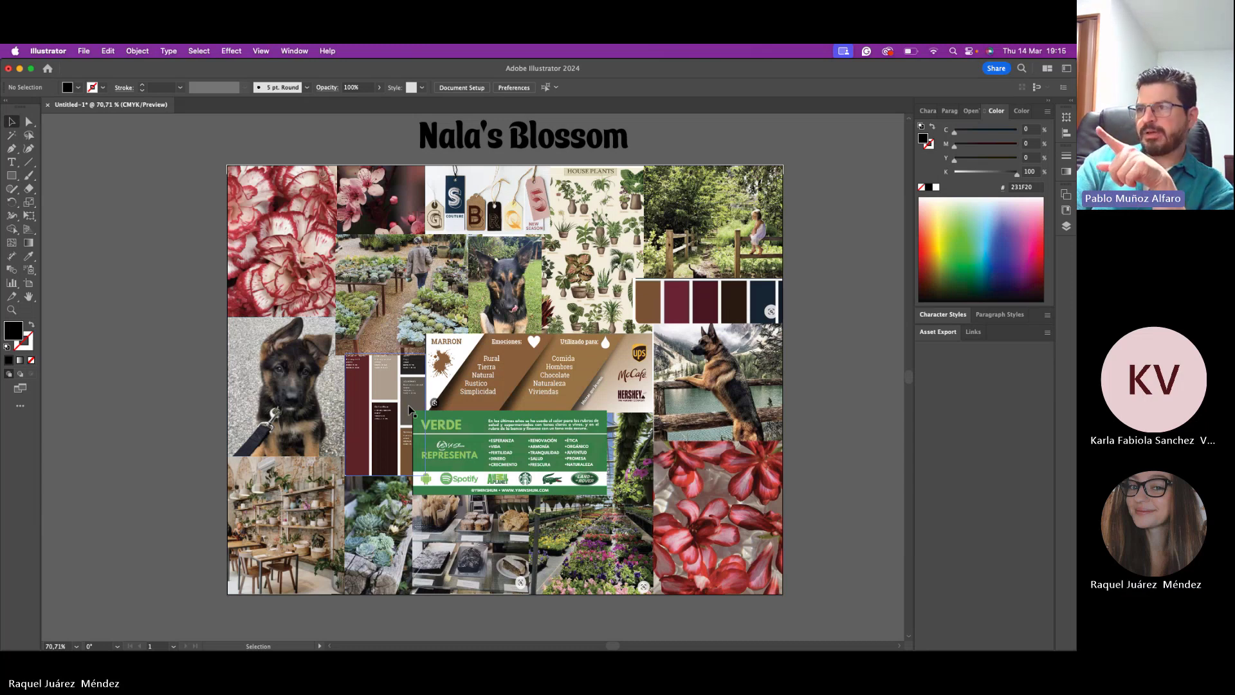
Step: Reposition the "Nala's Blossom" title slightly to the left above the moodboard and examine the collage photos up close
{"action": "left_click_drag", "start_coordinate": [525, 142], "coordinate": [564, 144]}
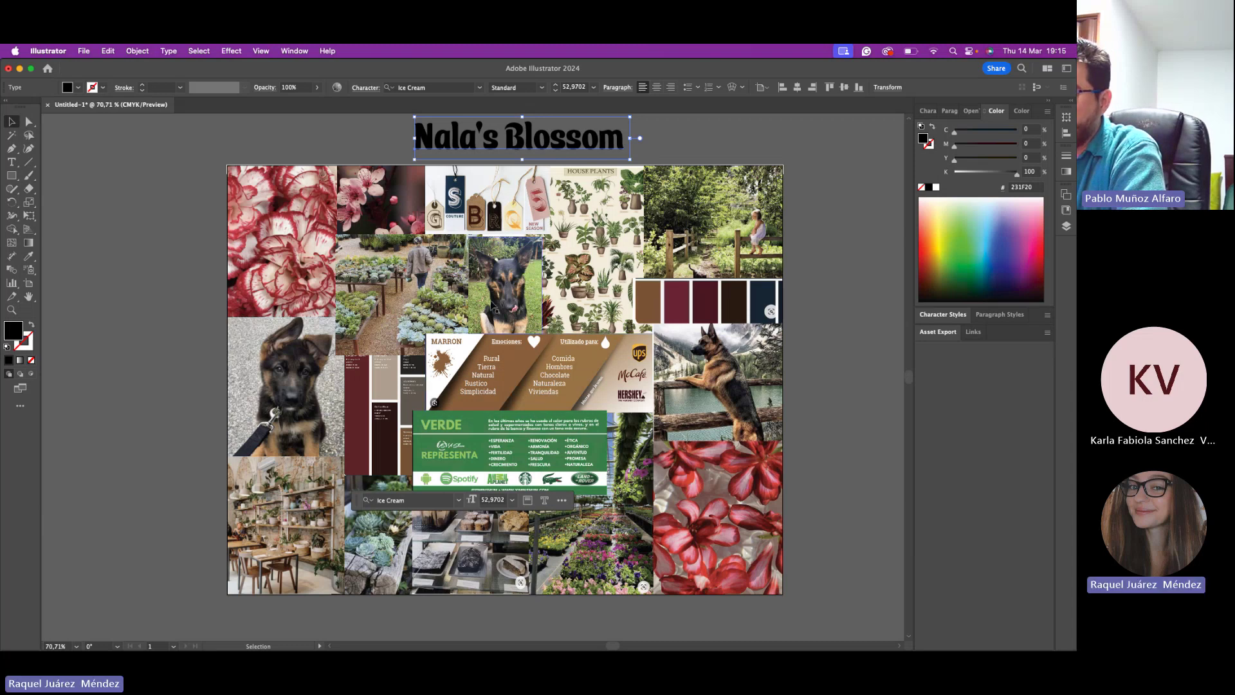
{"action": "scroll", "coordinate": [491, 309], "scroll_direction": "up", "scroll_amount": 5}
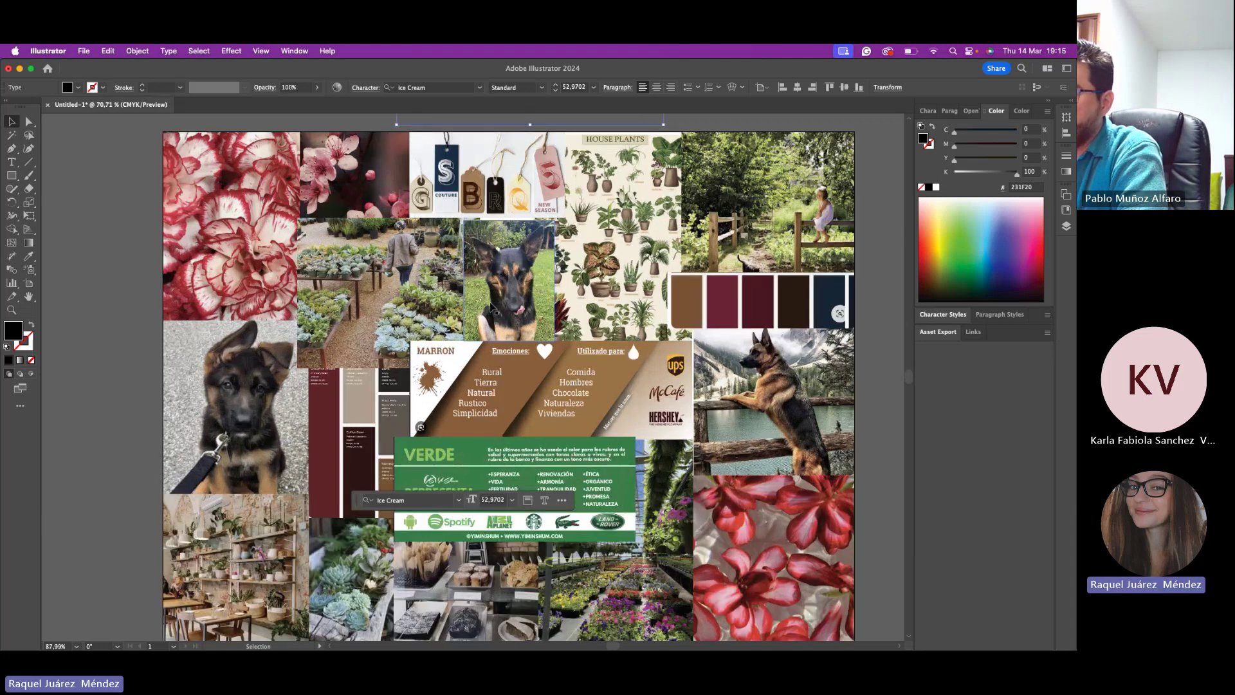
{"action": "left_click", "coordinate": [503, 299]}
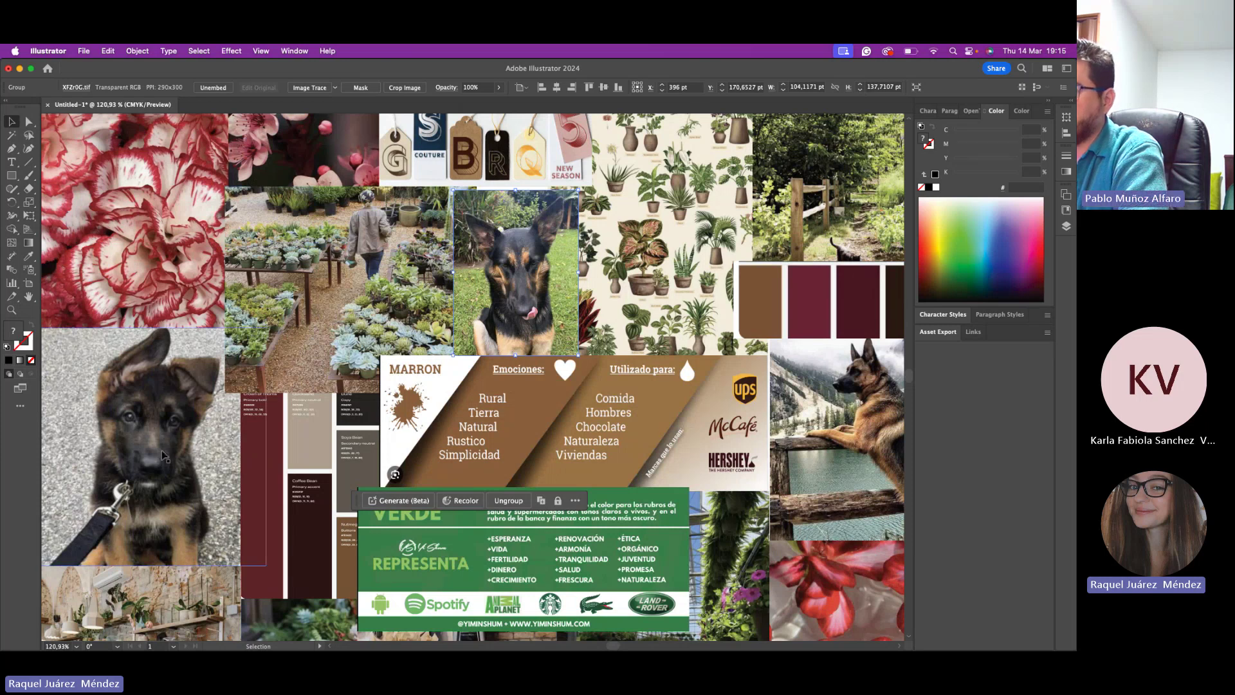
{"action": "scroll", "coordinate": [154, 424], "scroll_direction": "left", "scroll_amount": 2}
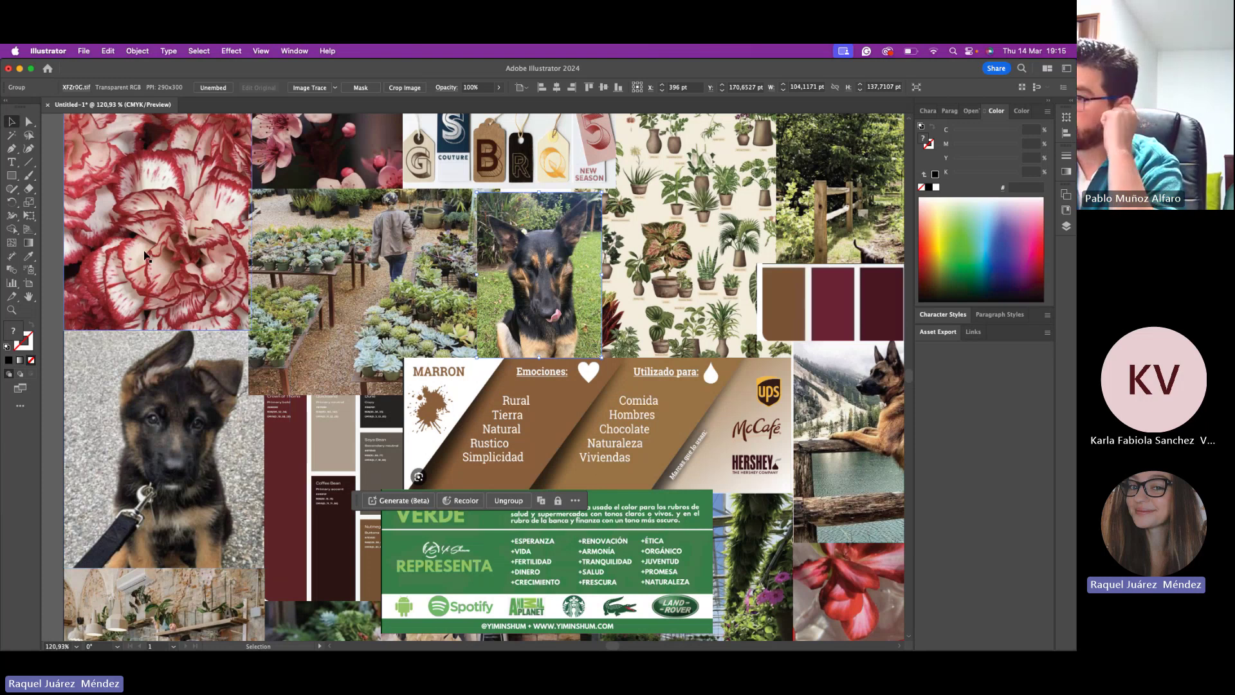
{"action": "scroll", "coordinate": [145, 255], "scroll_direction": "down", "scroll_amount": 3}
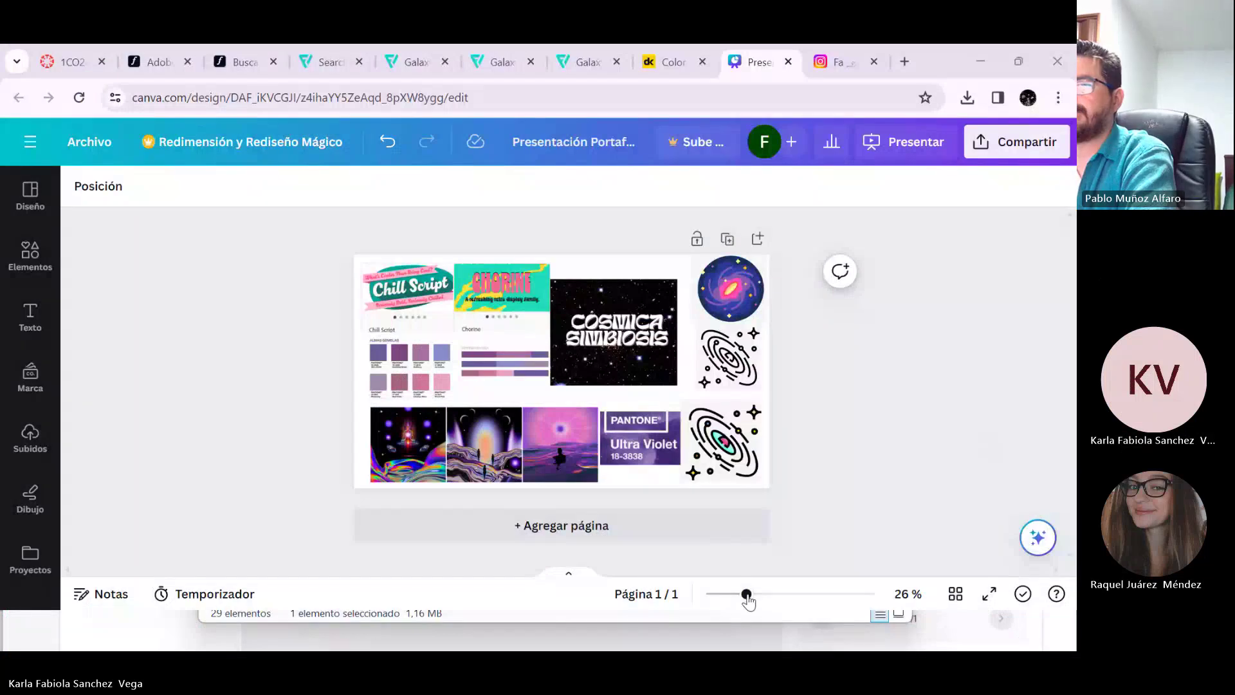
Step: Move the Chill Script font sample slightly toward the left edge of the Cósmica Simbiosis moodboard in Canva
{"action": "mouse_move", "coordinate": [745, 597]}
{"action": "left_mouse_down"}
{"action": "mouse_move", "coordinate": [804, 600]}
{"action": "mouse_move", "coordinate": [766, 596]}
{"action": "left_mouse_up"}
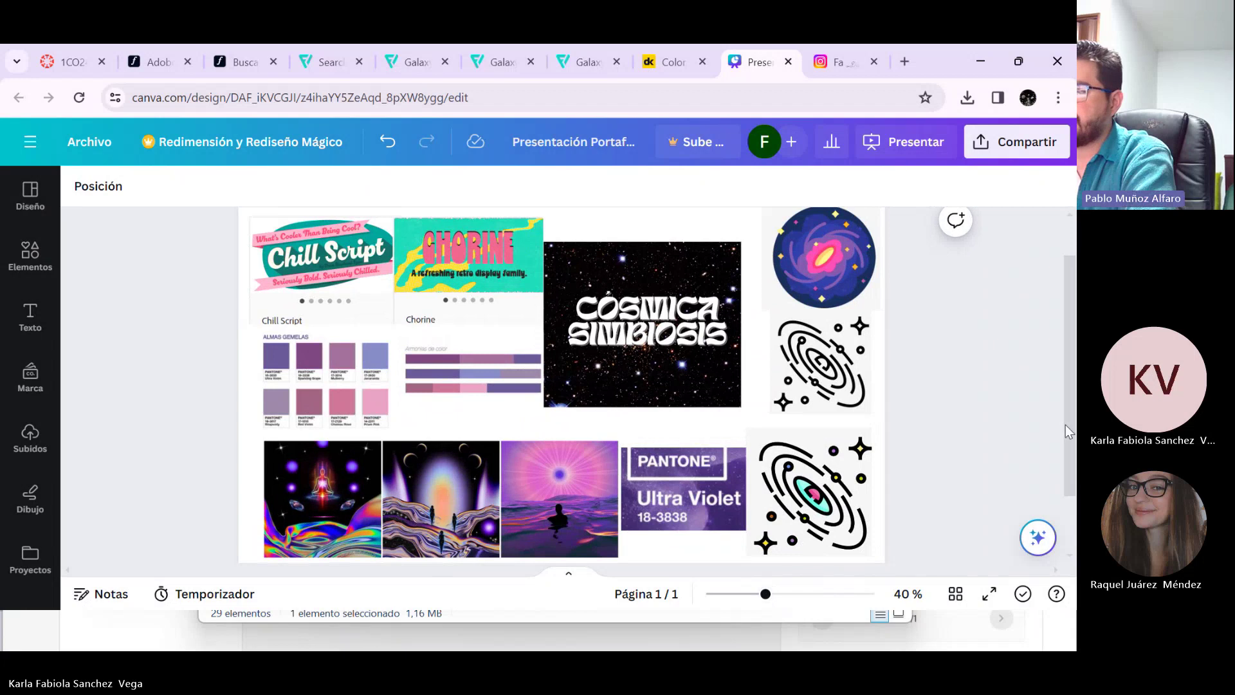
{"action": "mouse_move", "coordinate": [319, 267]}
{"action": "left_mouse_down"}
{"action": "mouse_move", "coordinate": [301, 260]}
{"action": "mouse_move", "coordinate": [301, 282]}
{"action": "left_mouse_up"}
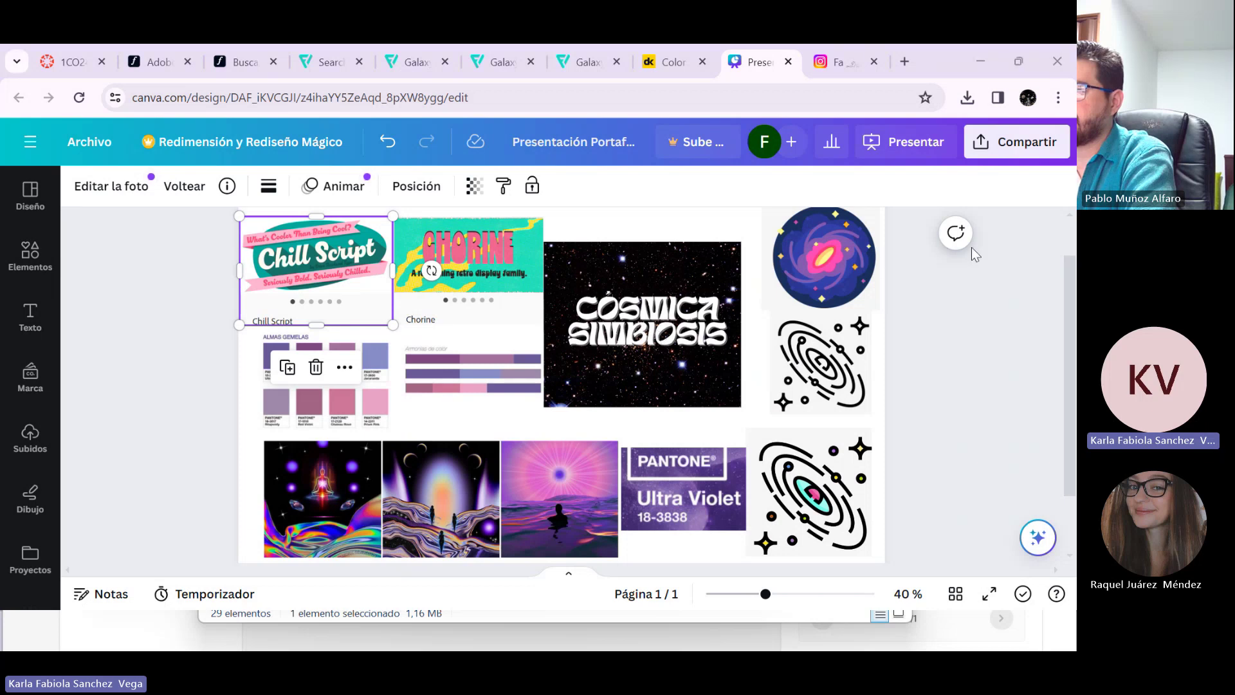
{"action": "left_click", "coordinate": [241, 386]}
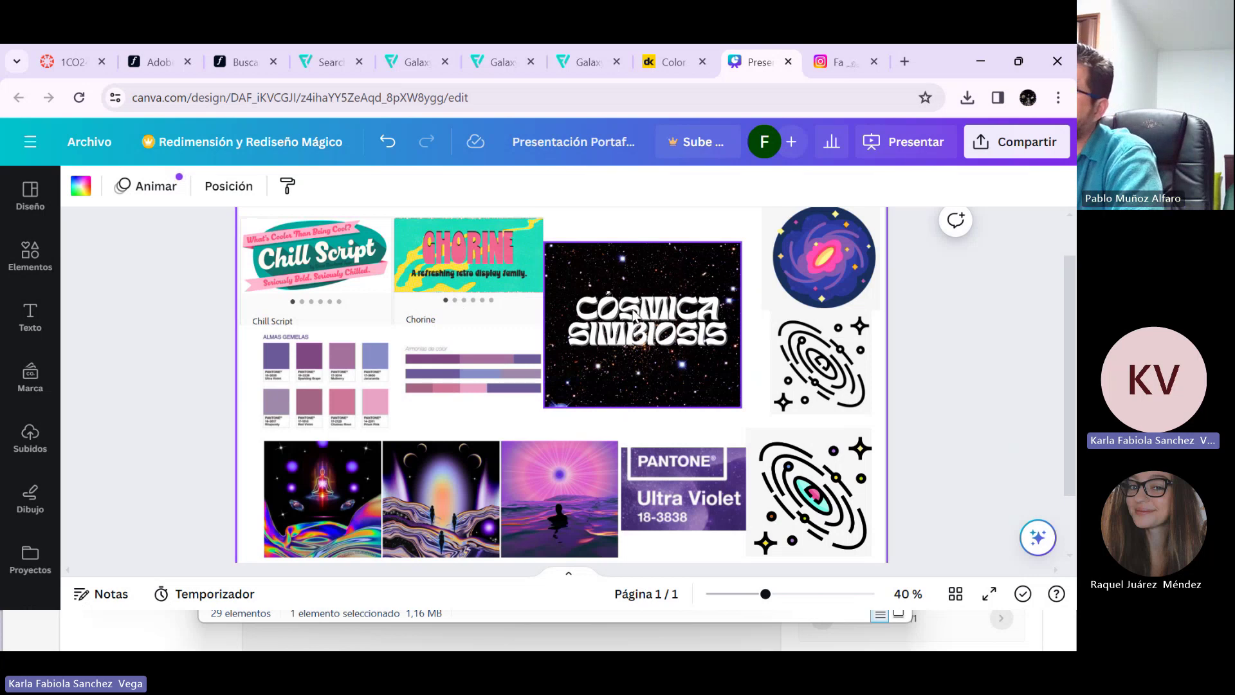
Step: Nudge the three galaxy illustrations in the right-hand column of the moodboard
{"action": "left_click", "coordinate": [816, 494]}
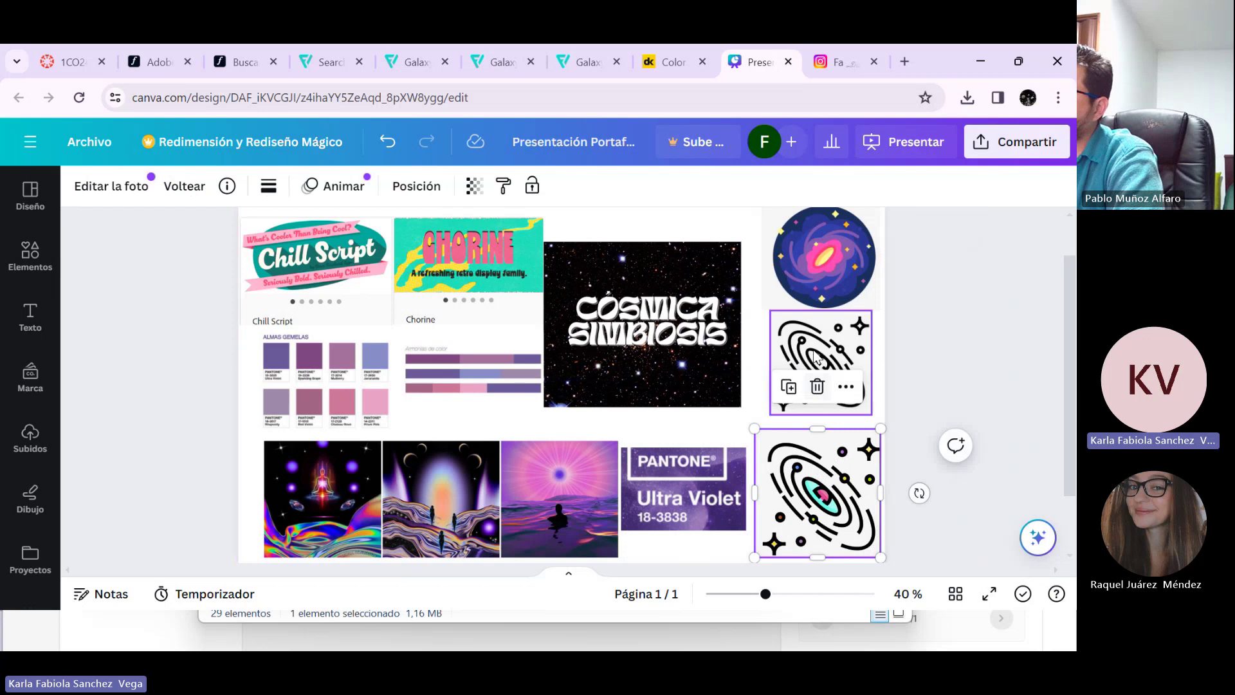
{"action": "left_click_drag", "start_coordinate": [815, 357], "coordinate": [810, 364]}
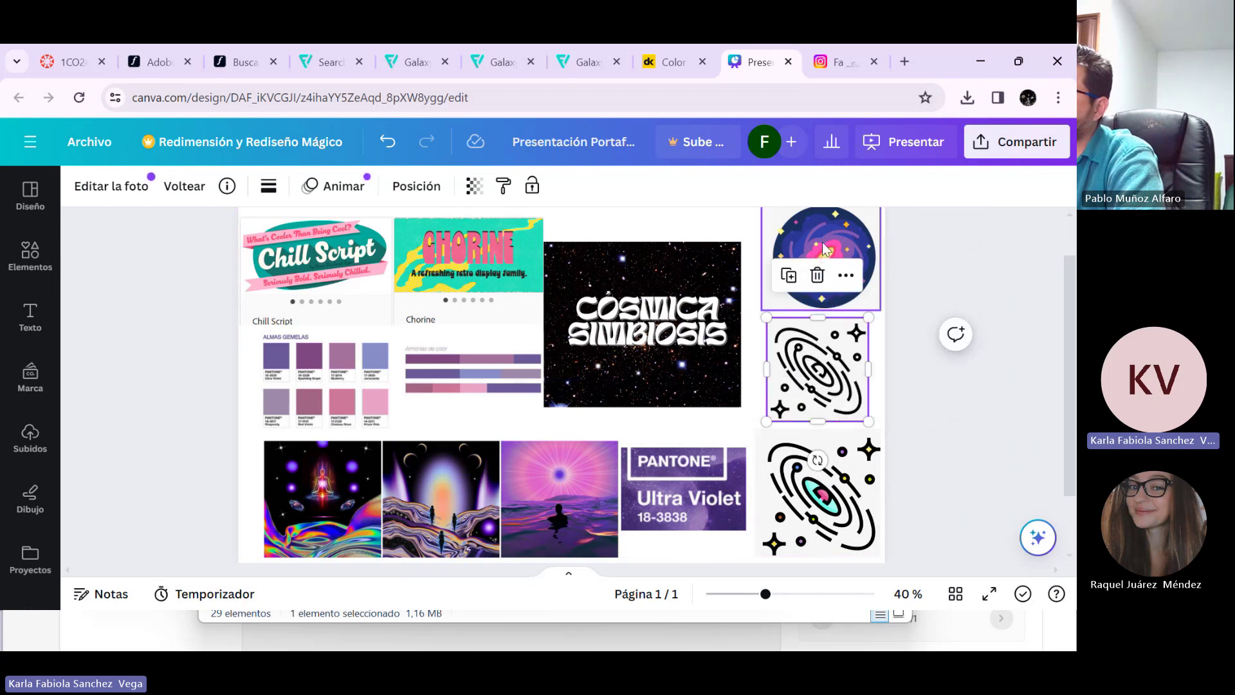
{"action": "left_click_drag", "start_coordinate": [823, 248], "coordinate": [817, 252]}
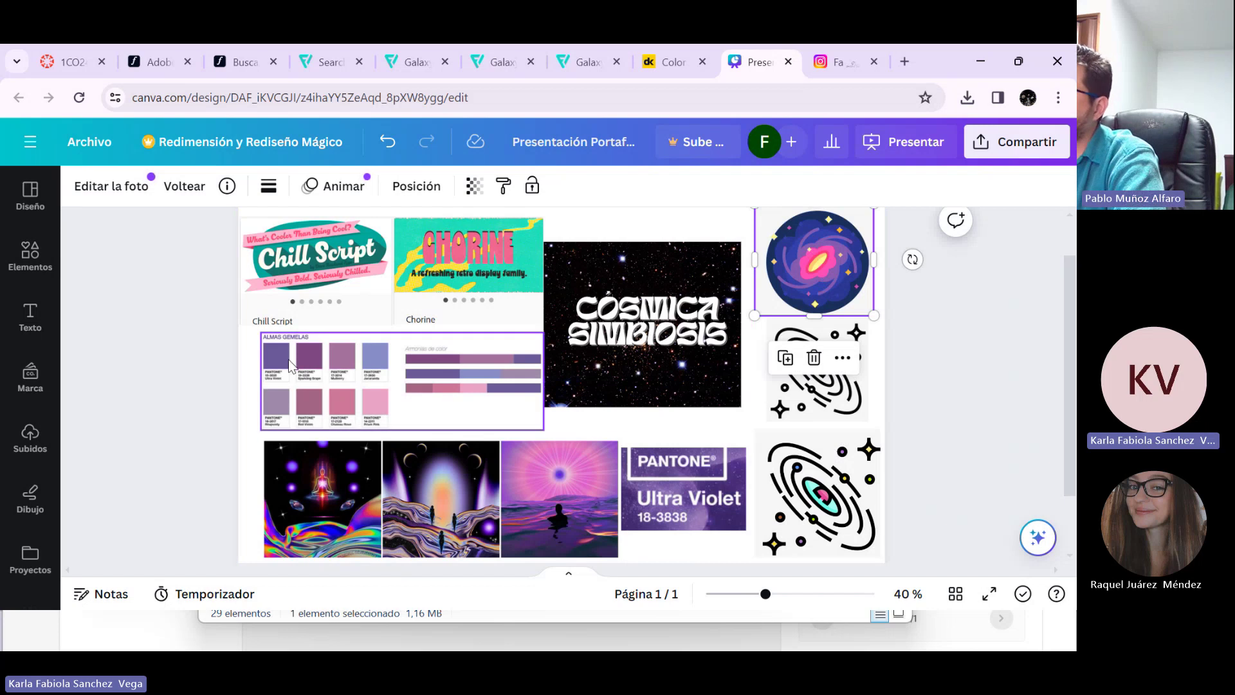
Step: Shift the Almas Gemelas palette image slightly left and the Pantone Ultra Violet swatch slightly toward the lower right
{"action": "left_click_drag", "start_coordinate": [348, 380], "coordinate": [338, 380]}
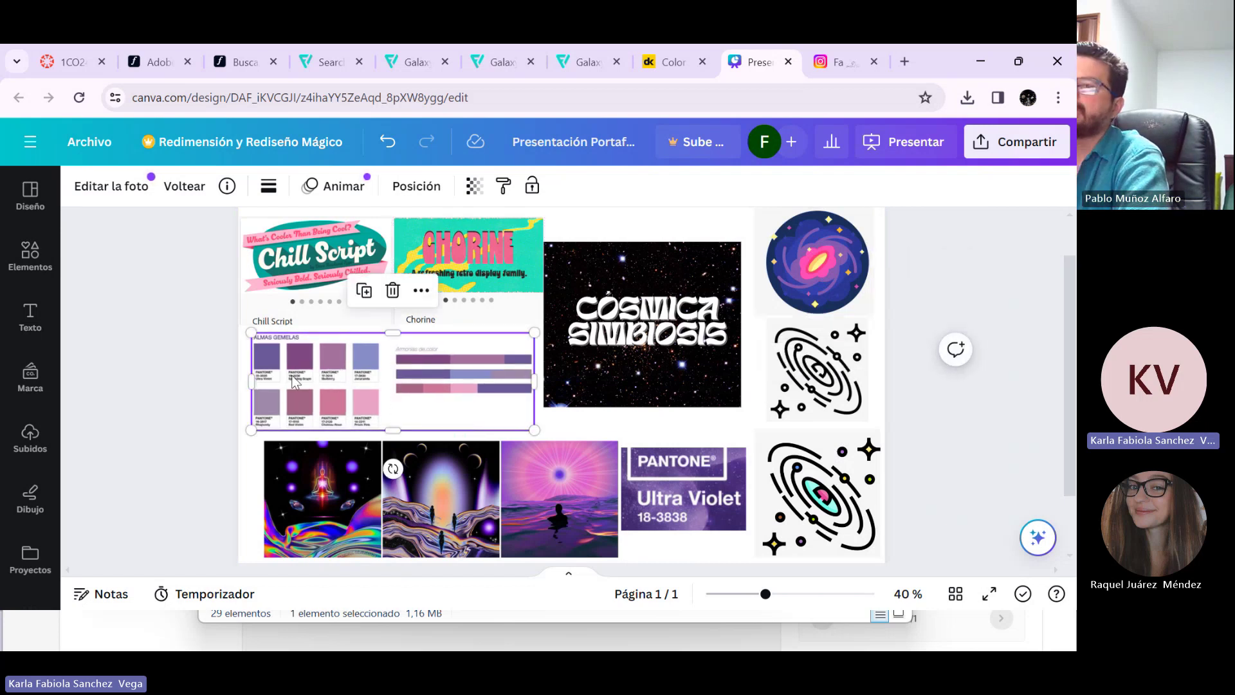
{"action": "left_click_drag", "start_coordinate": [684, 482], "coordinate": [687, 487]}
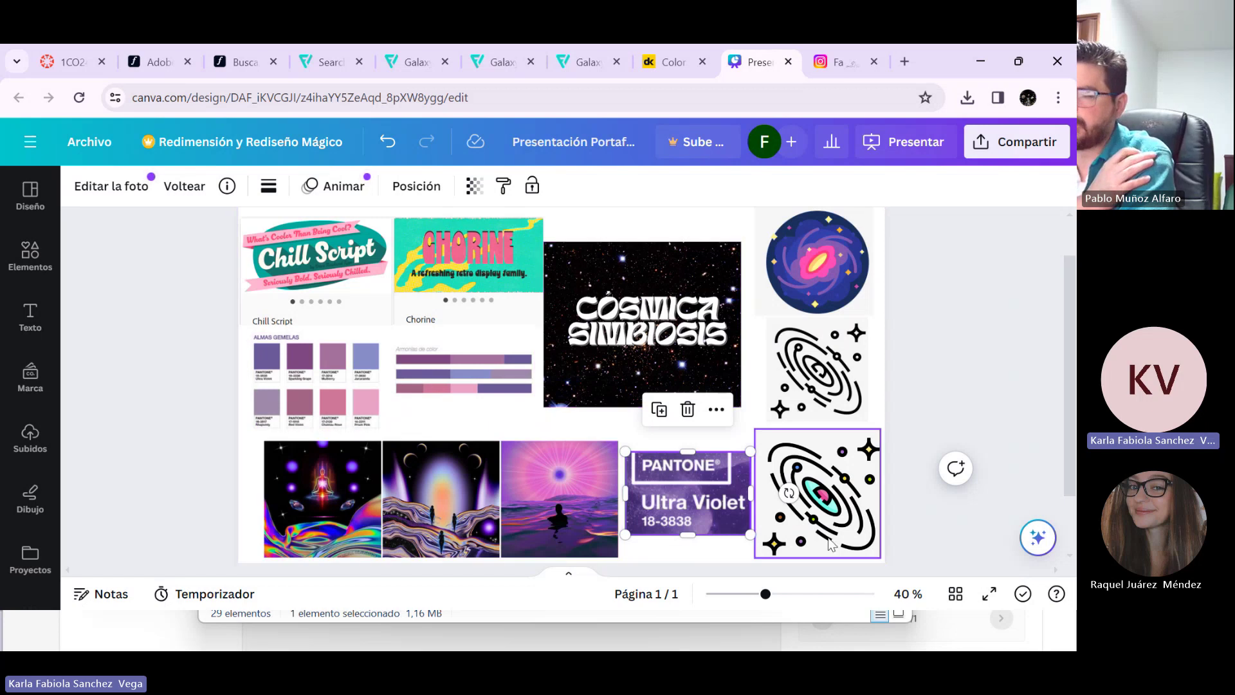
{"action": "left_click", "coordinate": [924, 540]}
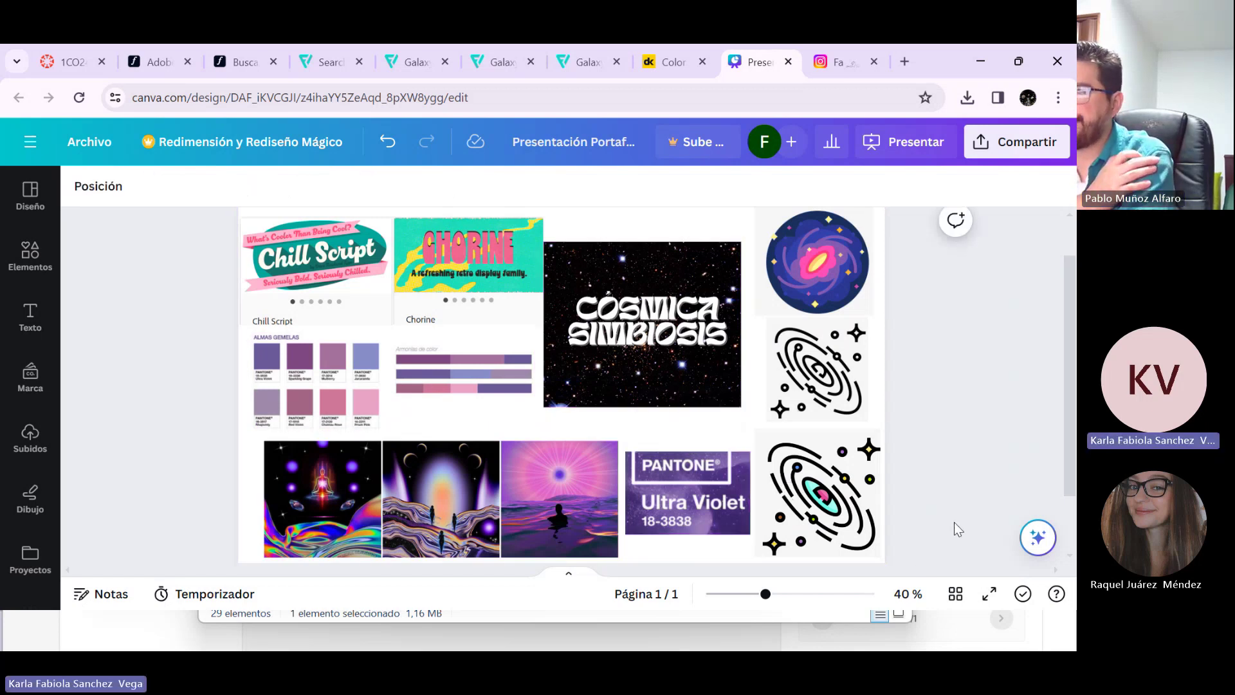
{"action": "mouse_move", "coordinate": [503, 386]}
{"action": "left_mouse_down"}
{"action": "mouse_move", "coordinate": [503, 299]}
{"action": "mouse_move", "coordinate": [503, 386]}
{"action": "left_mouse_up"}
{"action": "left_click", "coordinate": [921, 515]}
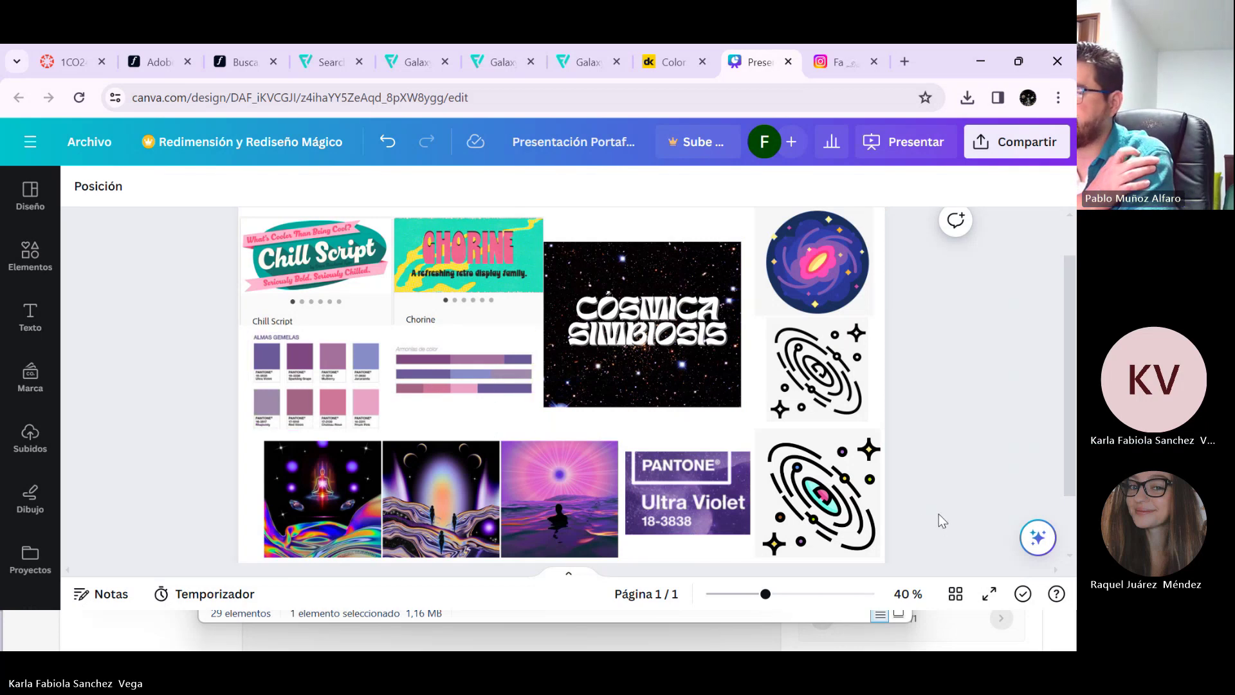
{"action": "left_click_drag", "start_coordinate": [766, 594], "coordinate": [768, 596]}
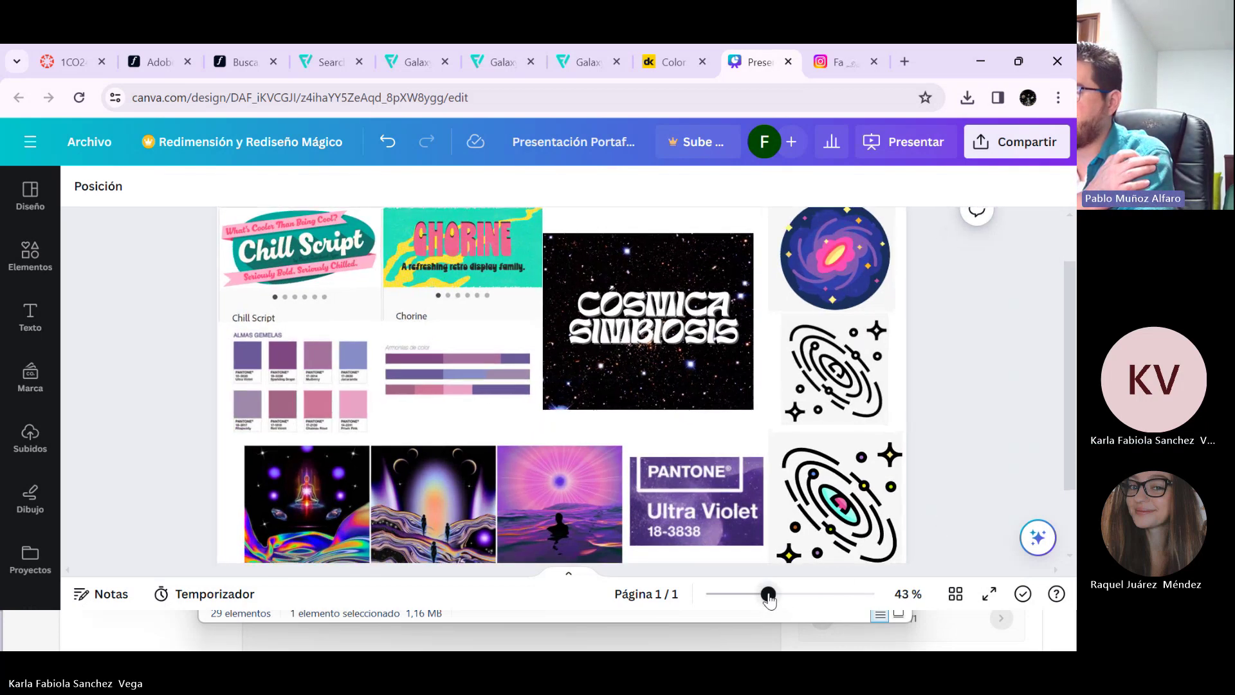
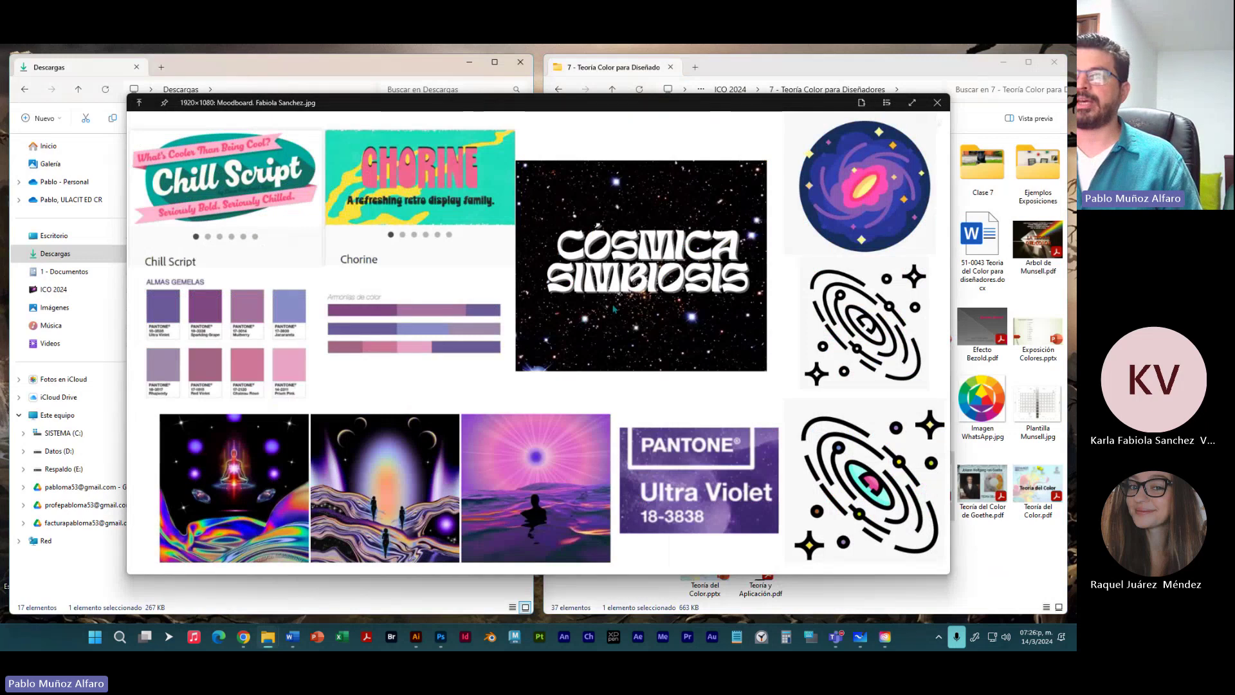
Step: Close the moodboard image preview and switch to Illustrator
{"action": "left_click", "coordinate": [937, 104]}
{"action": "left_click", "coordinate": [476, 476]}
{"action": "left_click", "coordinate": [416, 636]}
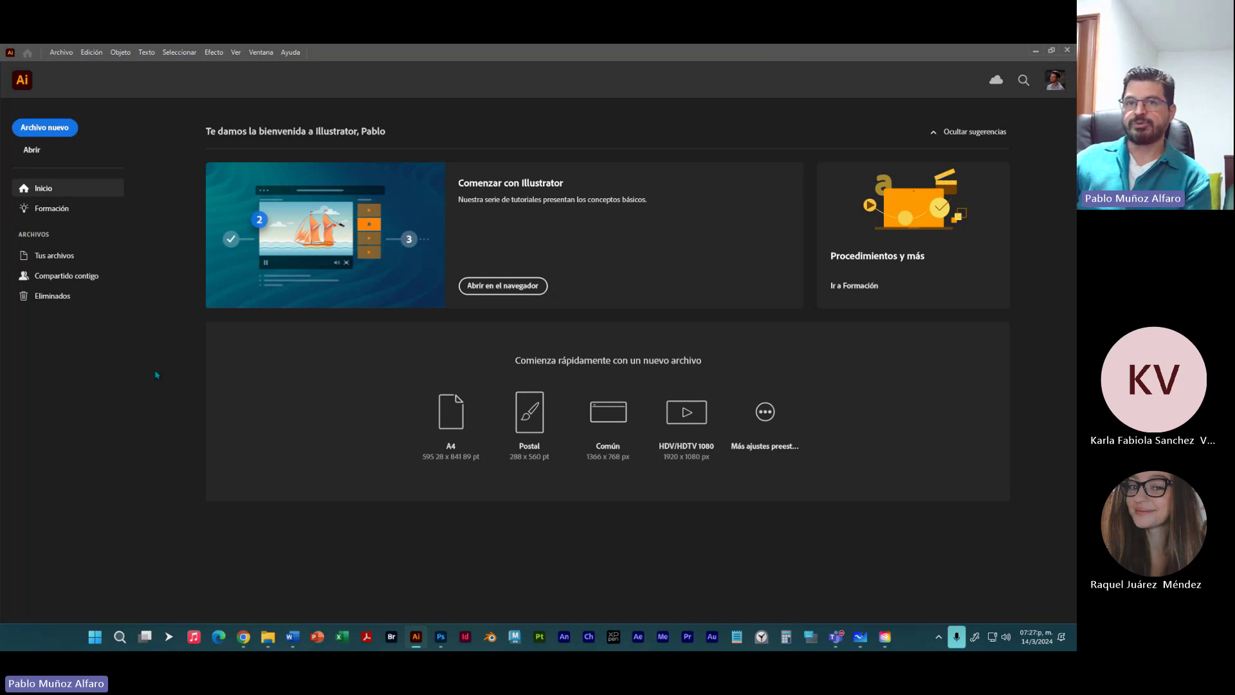
Step: Create a print document from the Carta (Letter) preset with landscape orientation and two artboards
{"action": "left_click", "coordinate": [45, 129]}
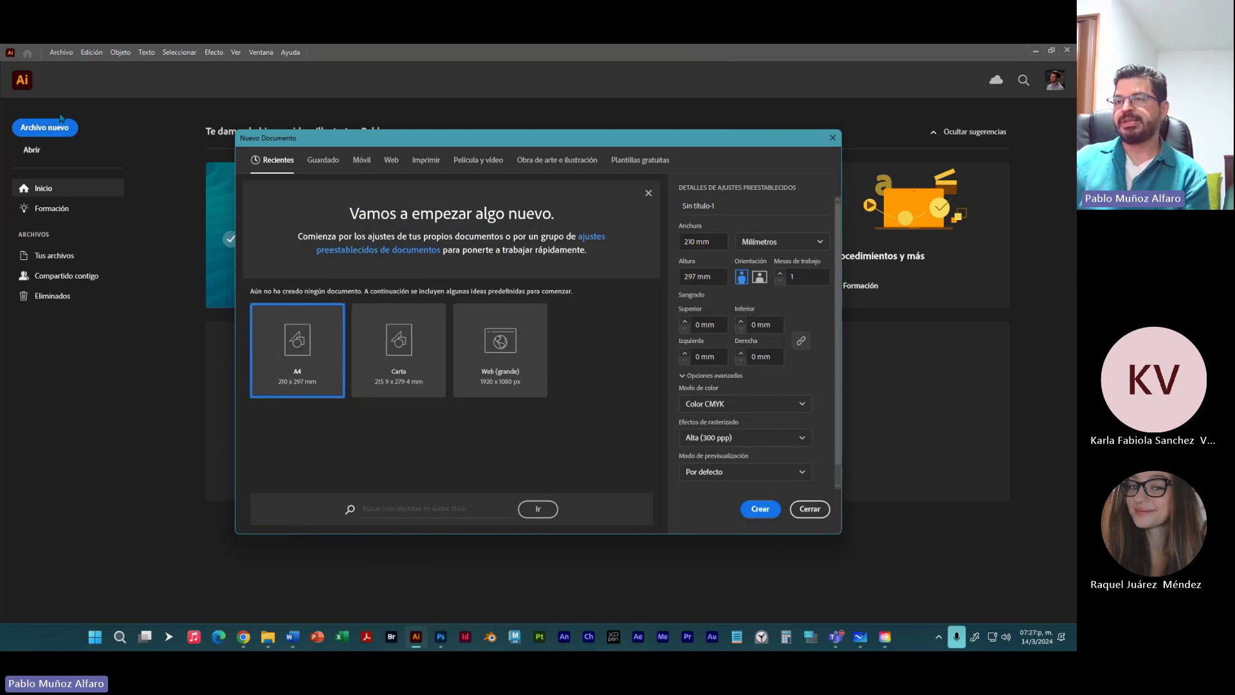
{"action": "left_click", "coordinate": [433, 161]}
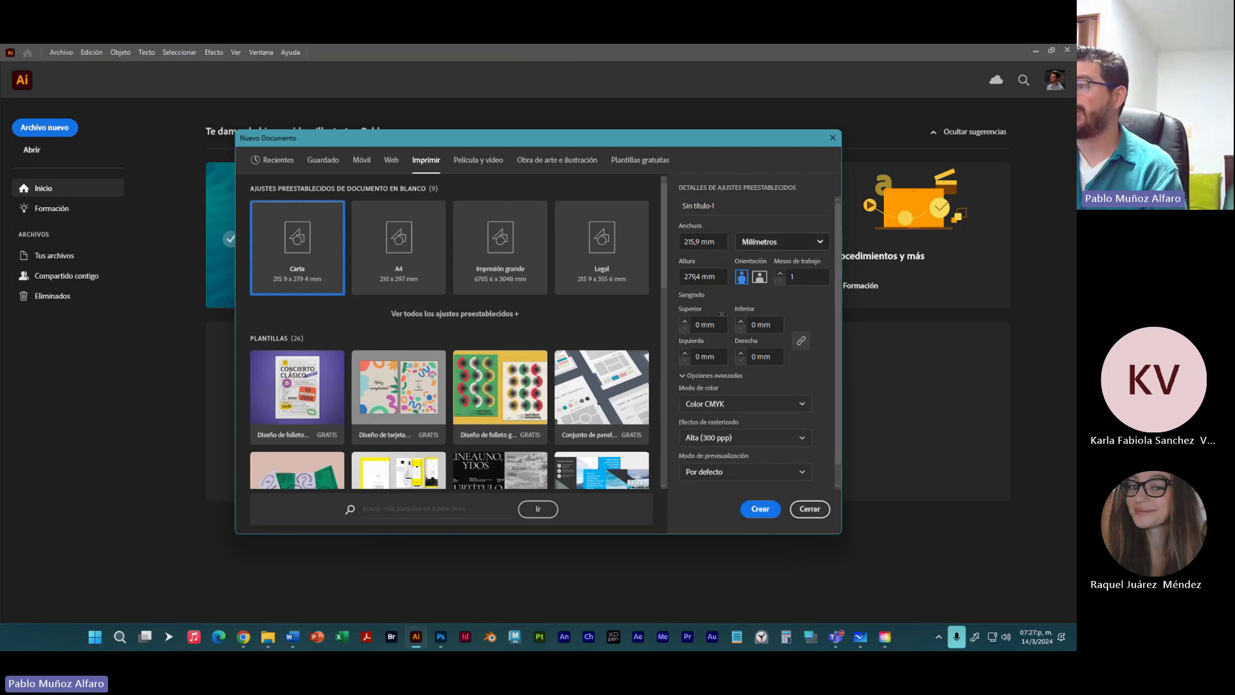
{"action": "left_click", "coordinate": [760, 276]}
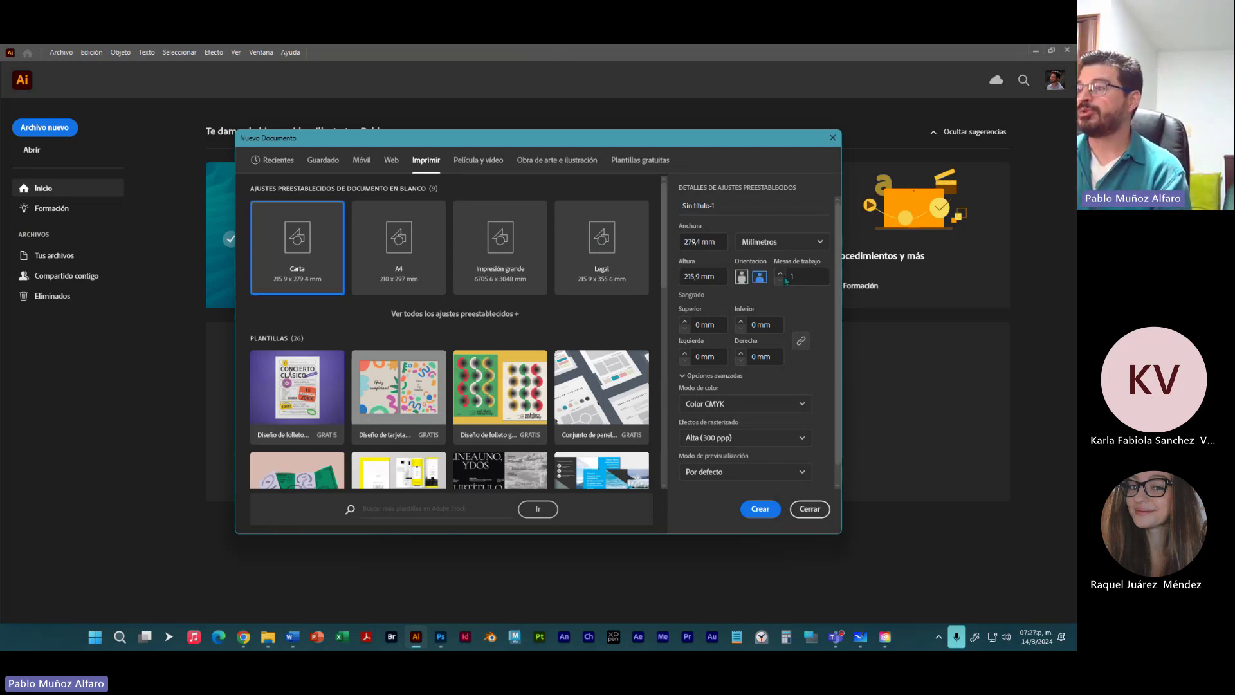
{"action": "left_click", "coordinate": [780, 274]}
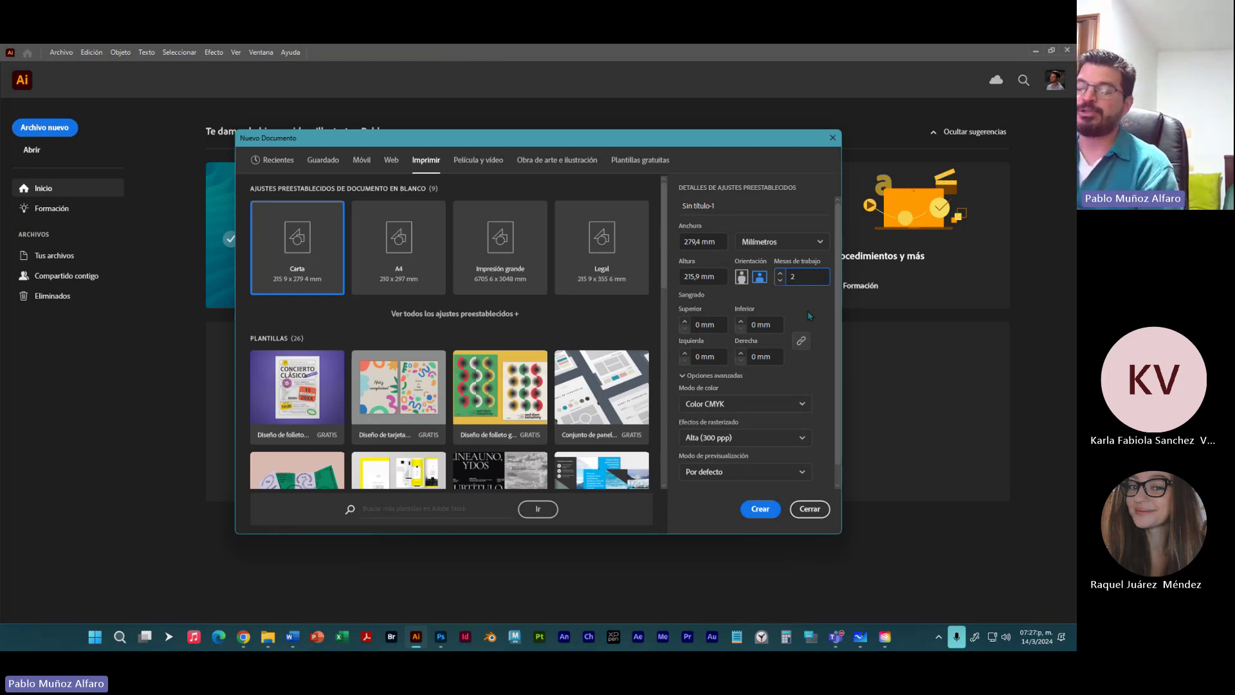
{"action": "left_click", "coordinate": [430, 161]}
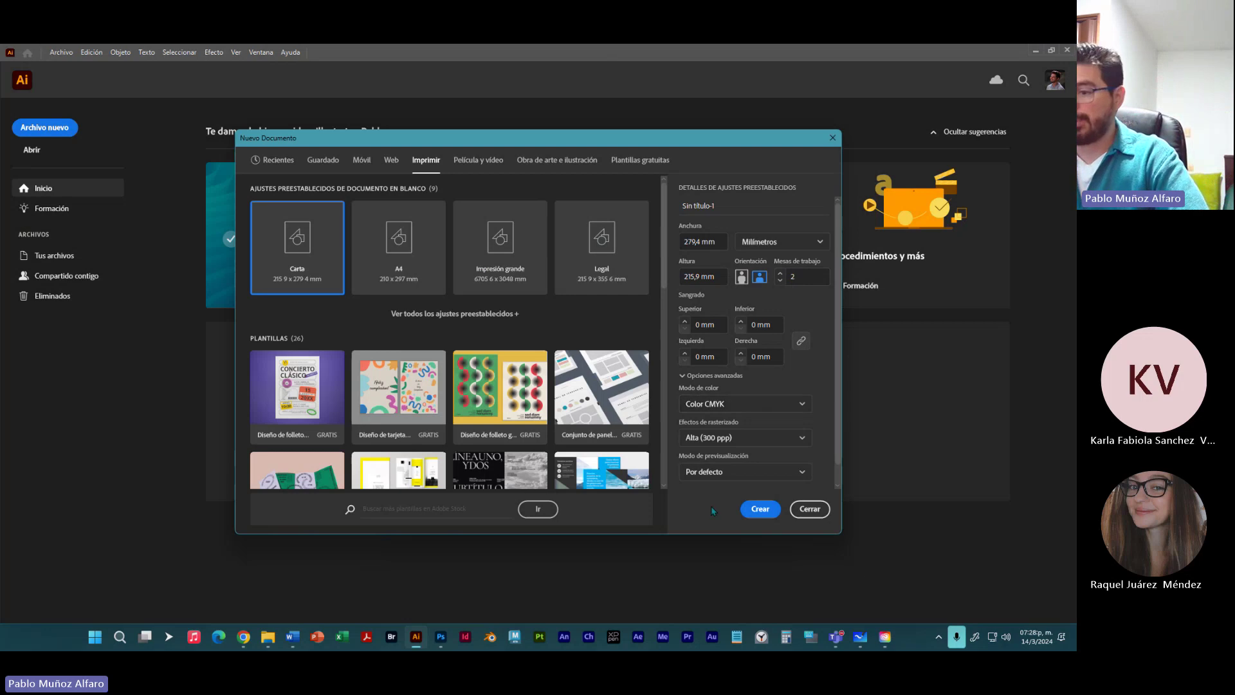
{"action": "left_click", "coordinate": [757, 510]}
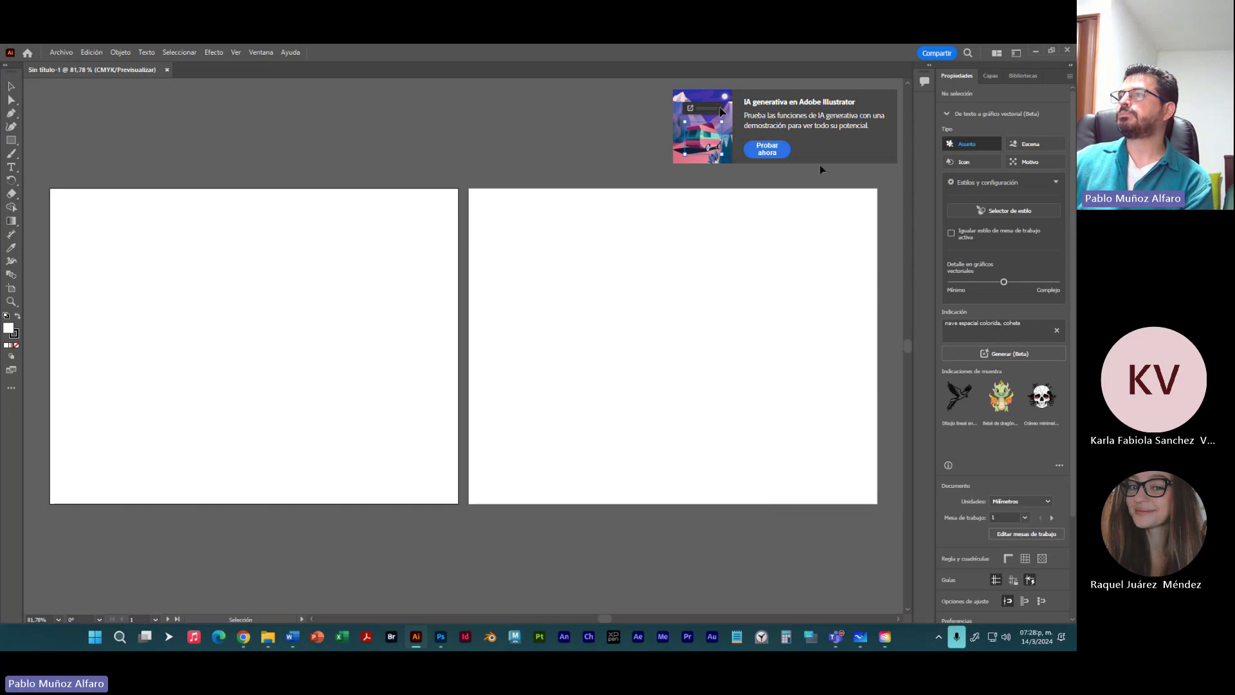
{"action": "left_click", "coordinate": [767, 152]}
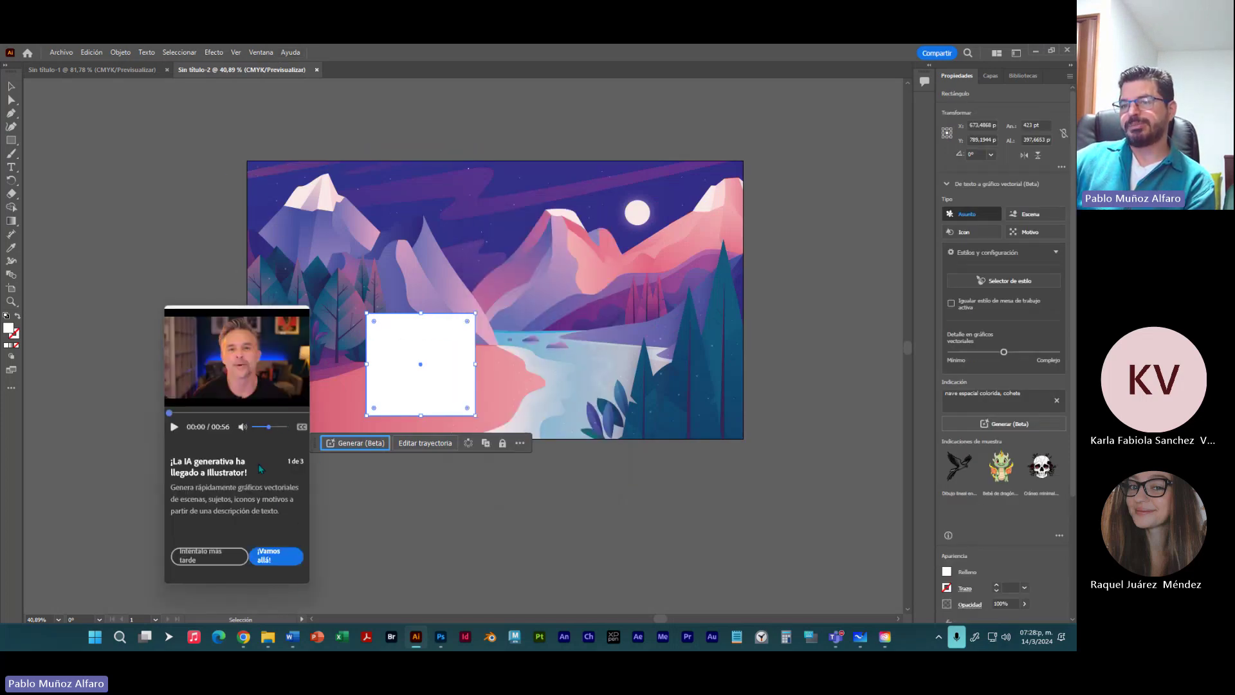
{"action": "left_click", "coordinate": [469, 538]}
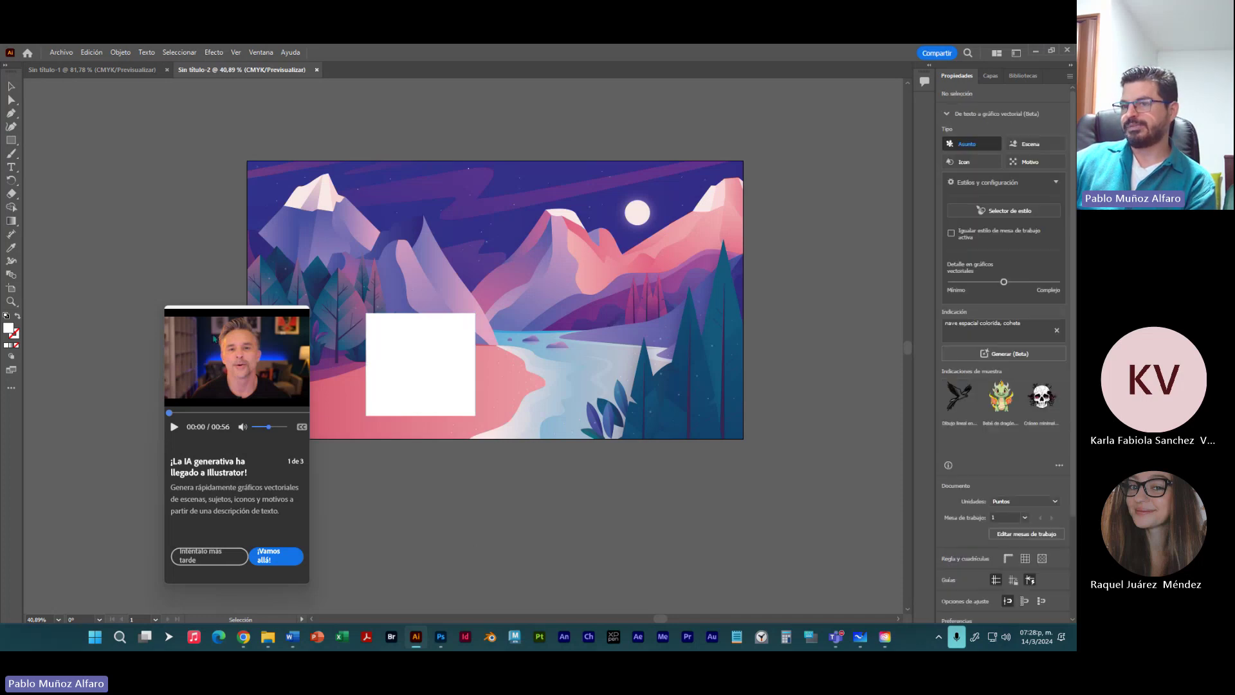
{"action": "left_click", "coordinate": [316, 69]}
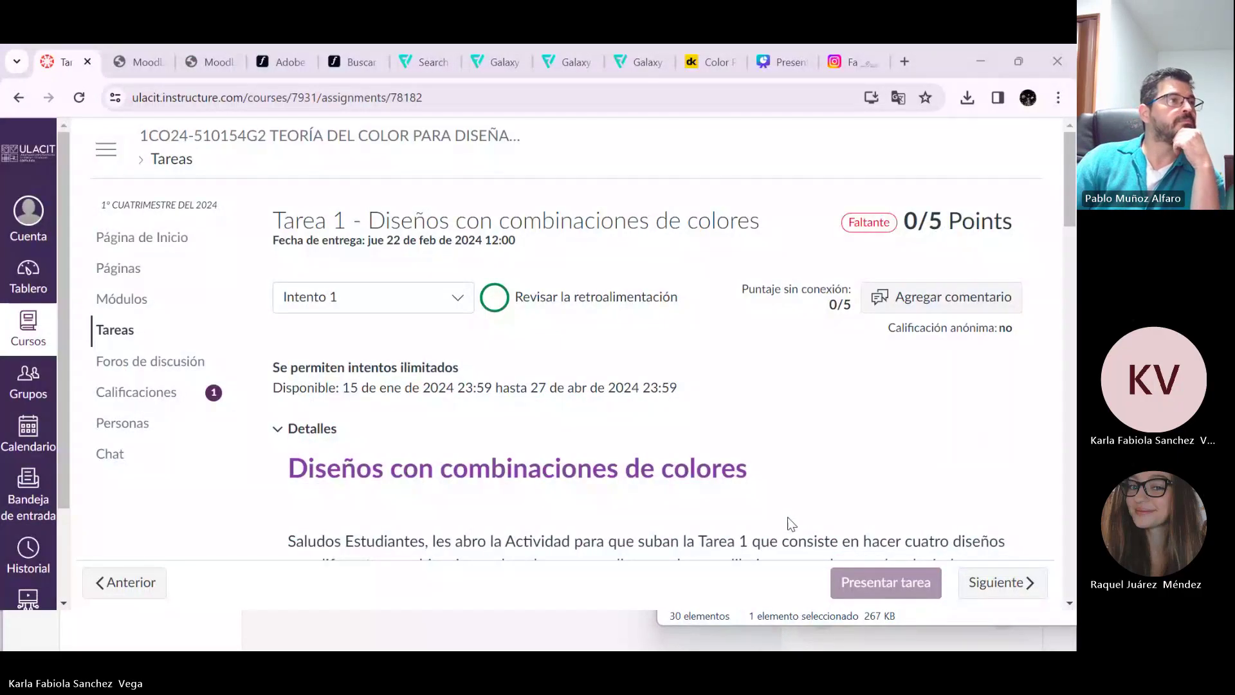
Step: Switch to Illustrator and close the blank Untitled-3 document
{"action": "left_click", "coordinate": [630, 646]}
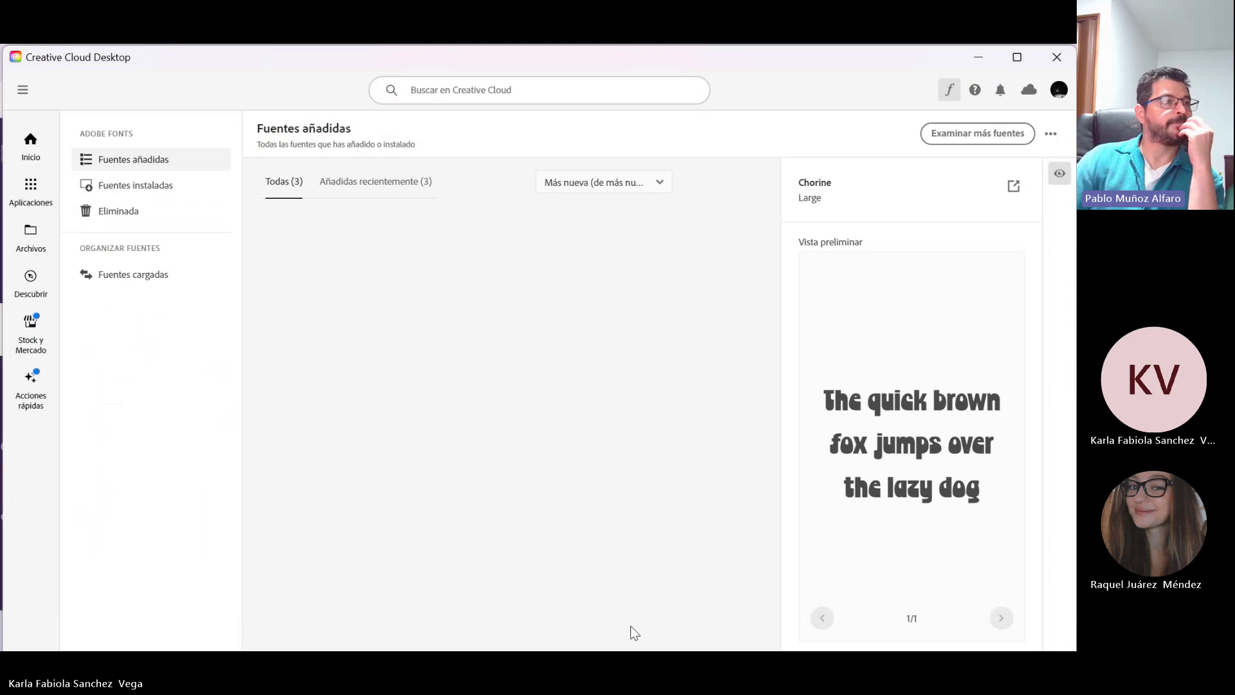
{"action": "left_click", "coordinate": [982, 57]}
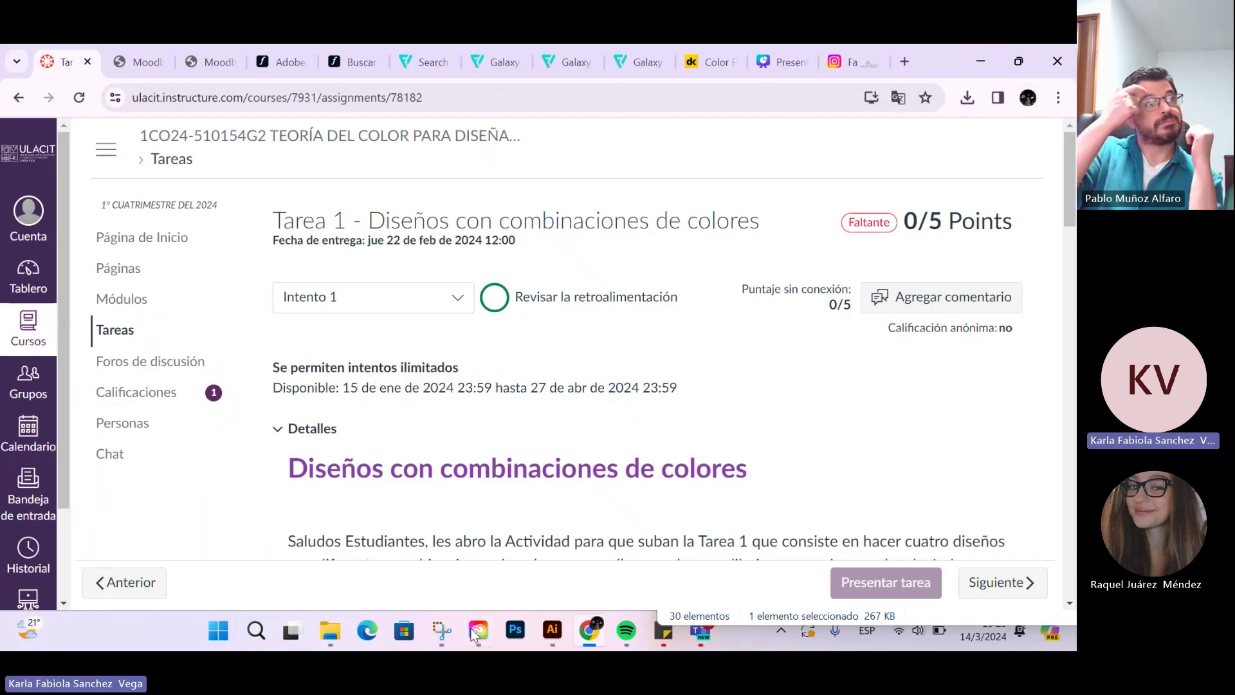
{"action": "left_click", "coordinate": [552, 627]}
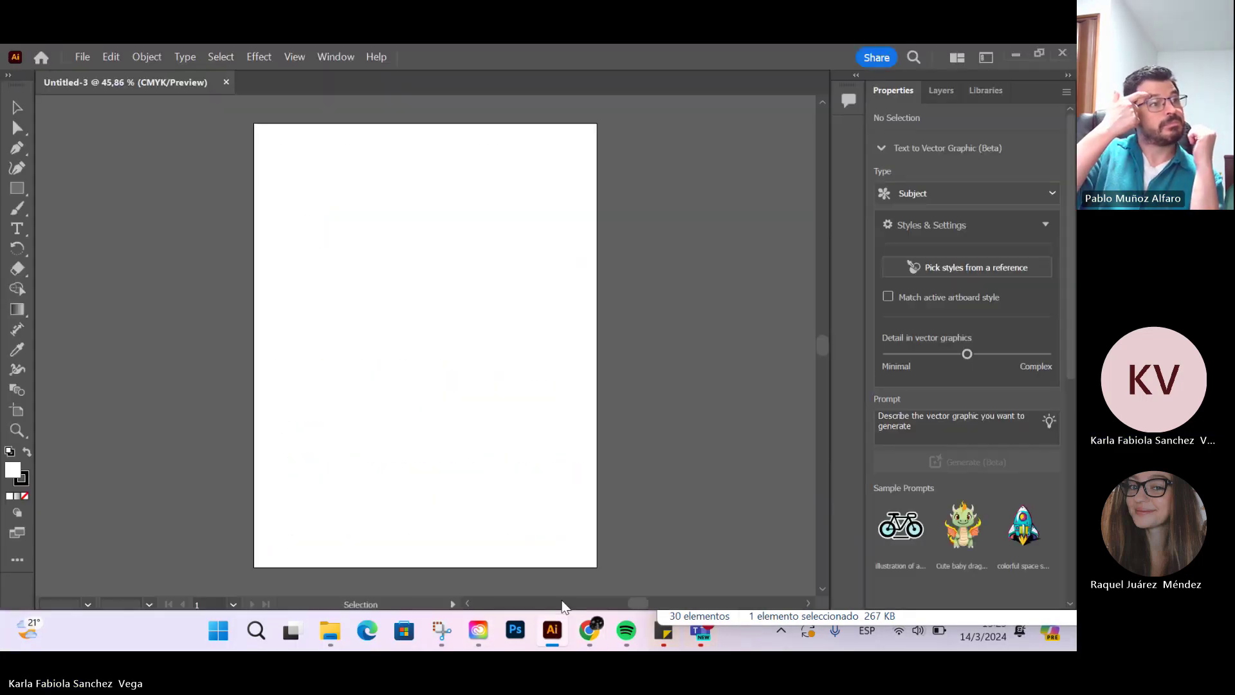
{"action": "left_click", "coordinate": [225, 82]}
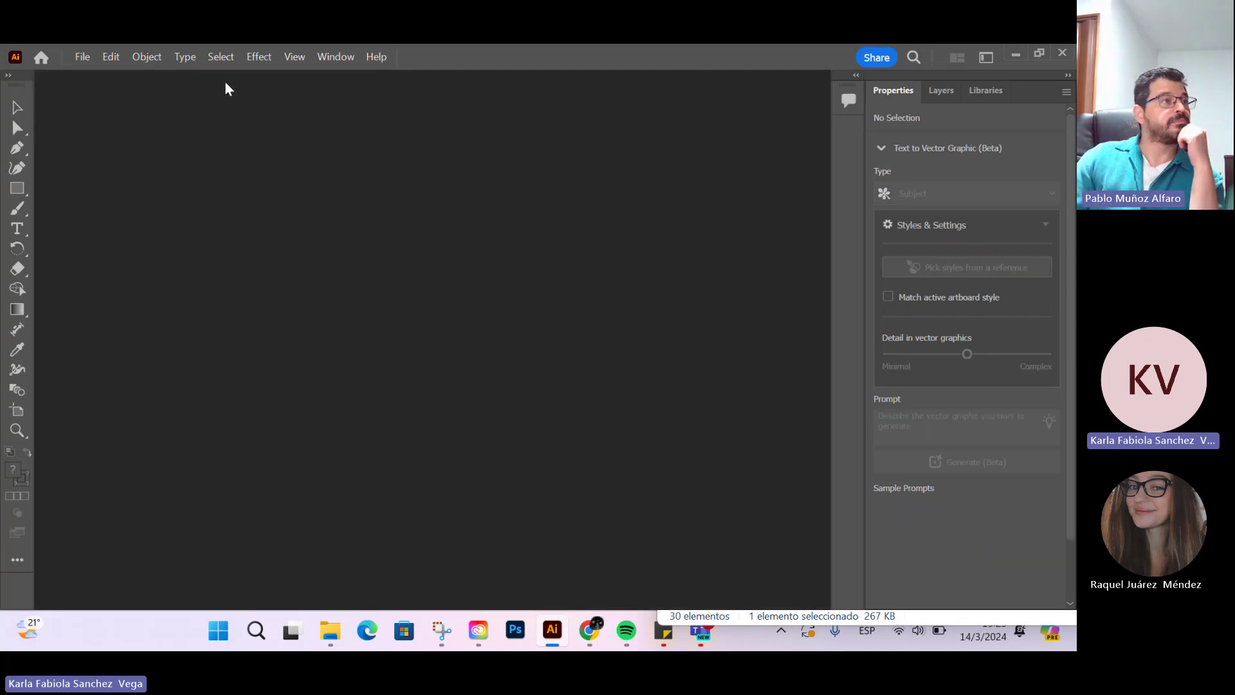
Step: Create a new document from the Letter preset in landscape orientation with 2 artboards
{"action": "left_click", "coordinate": [37, 58]}
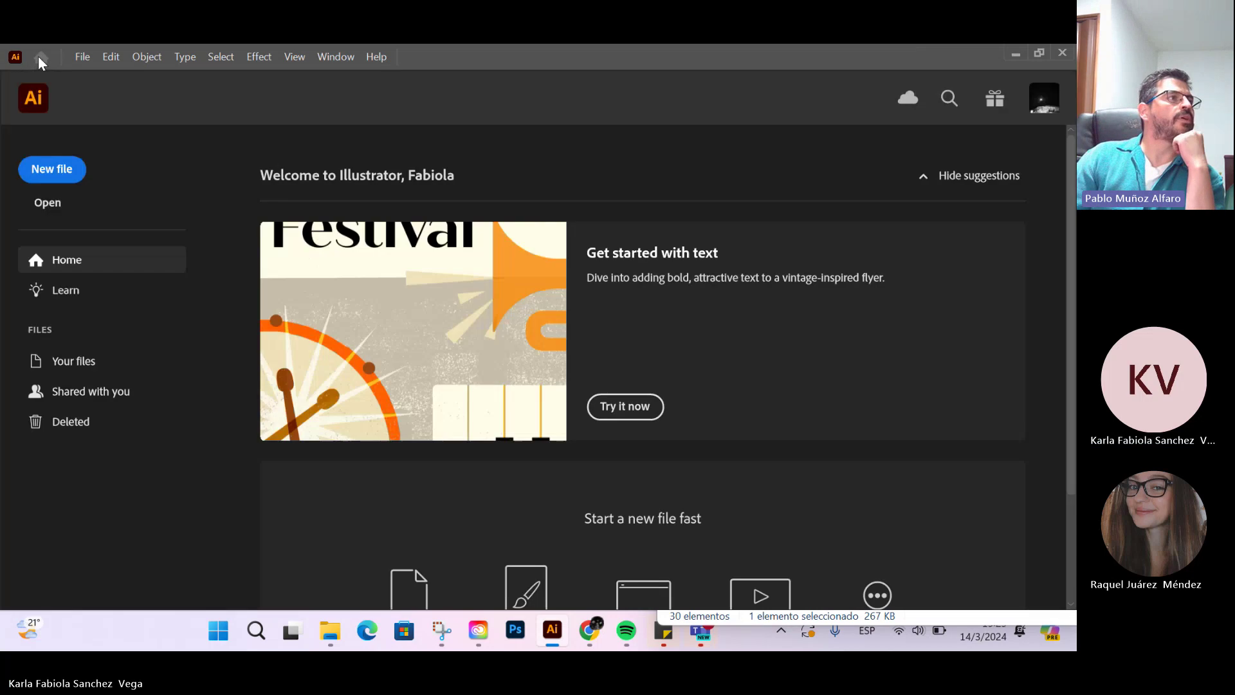
{"action": "left_click", "coordinate": [57, 174]}
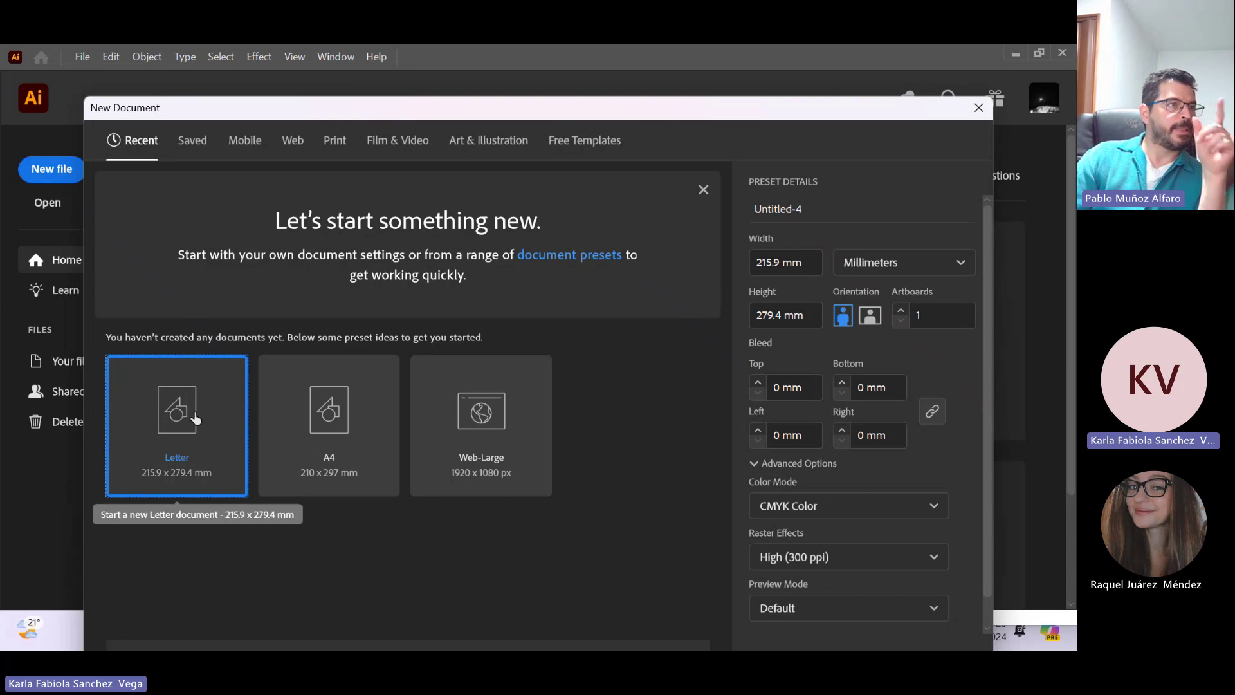
{"action": "left_click_drag", "start_coordinate": [656, 108], "coordinate": [574, 64]}
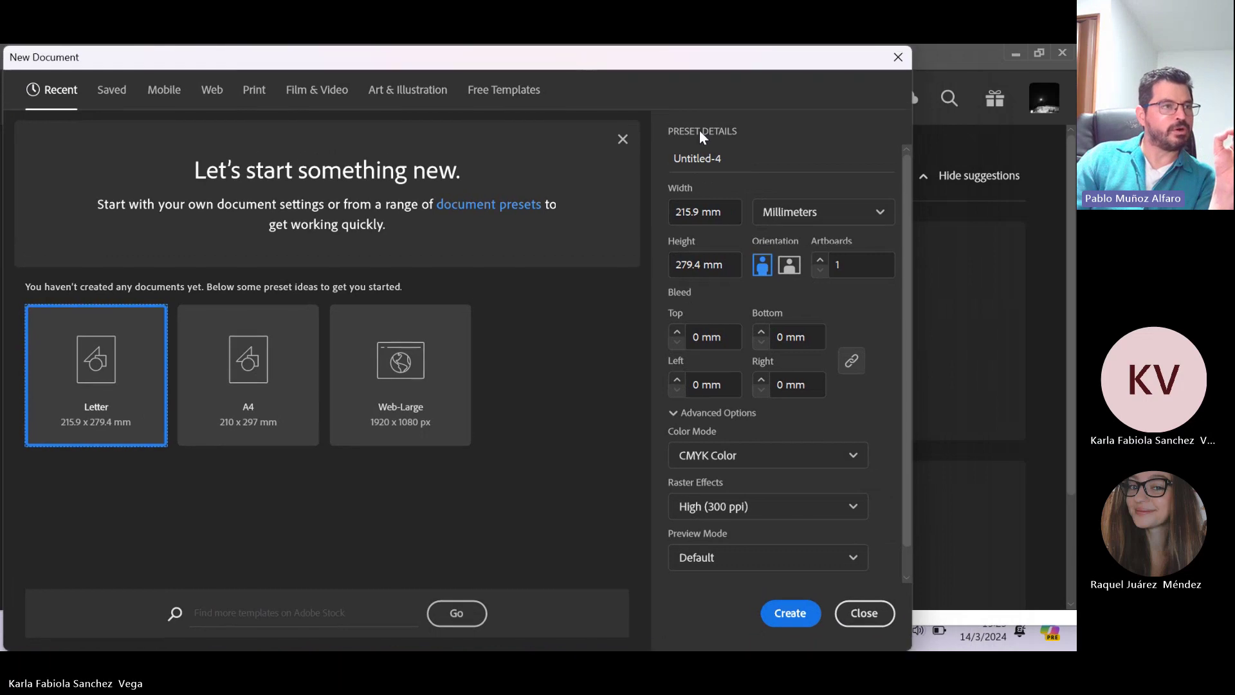
{"action": "left_click", "coordinate": [791, 271]}
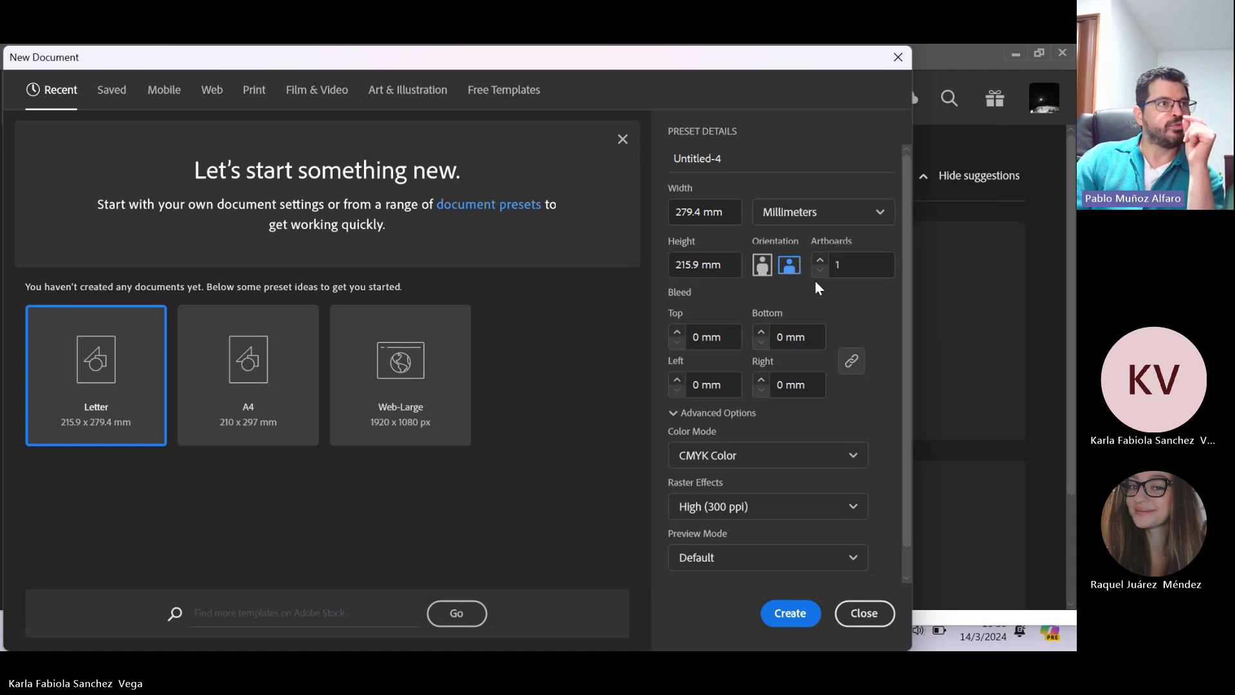
{"action": "left_click", "coordinate": [854, 262]}
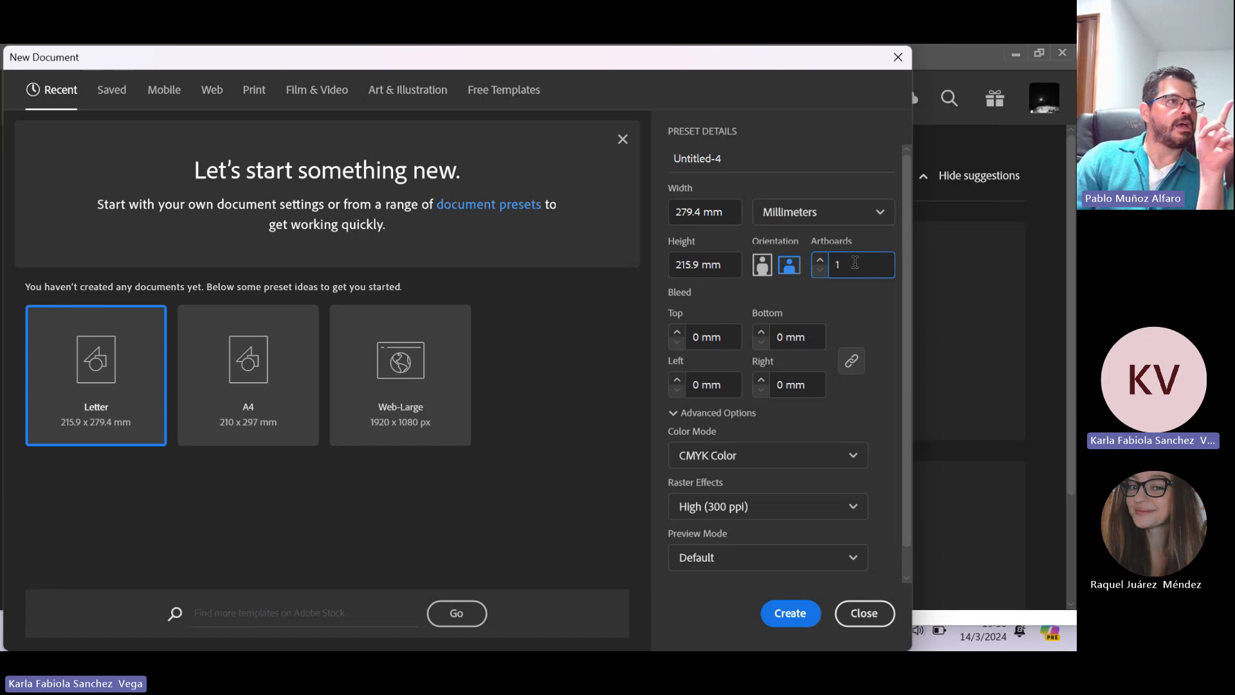
{"action": "key", "text": "BackSpace"}
{"action": "type", "text": "2"}
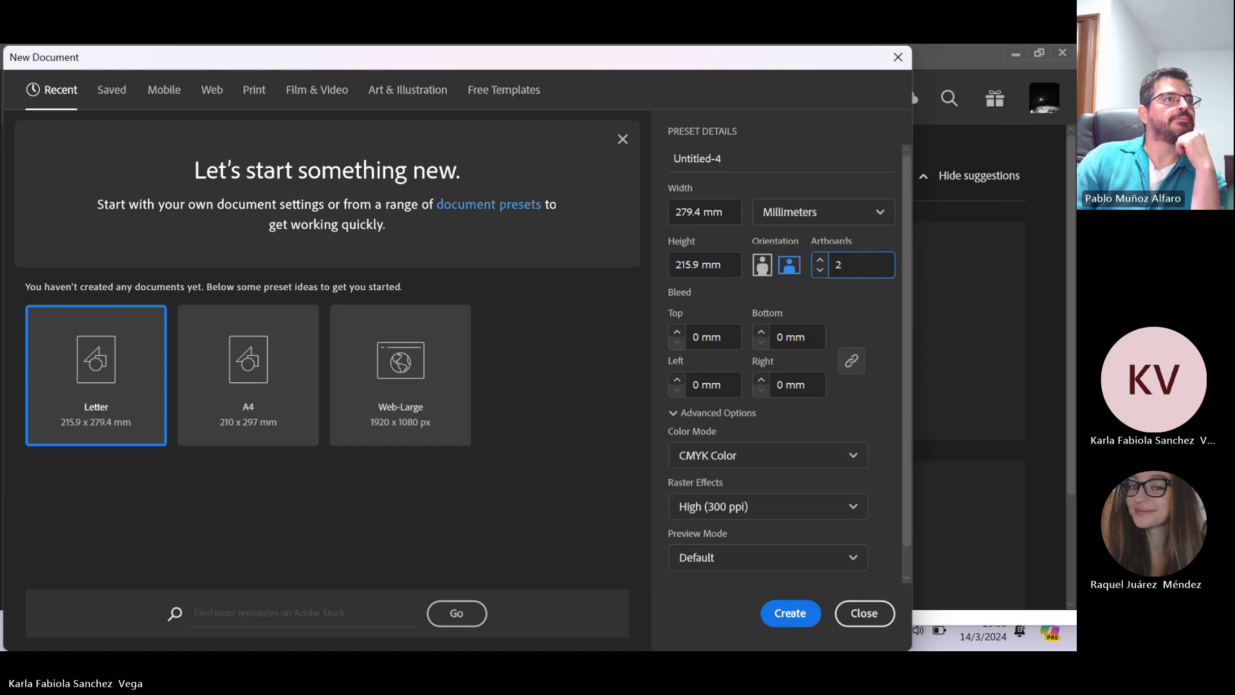
{"action": "left_click", "coordinate": [783, 616]}
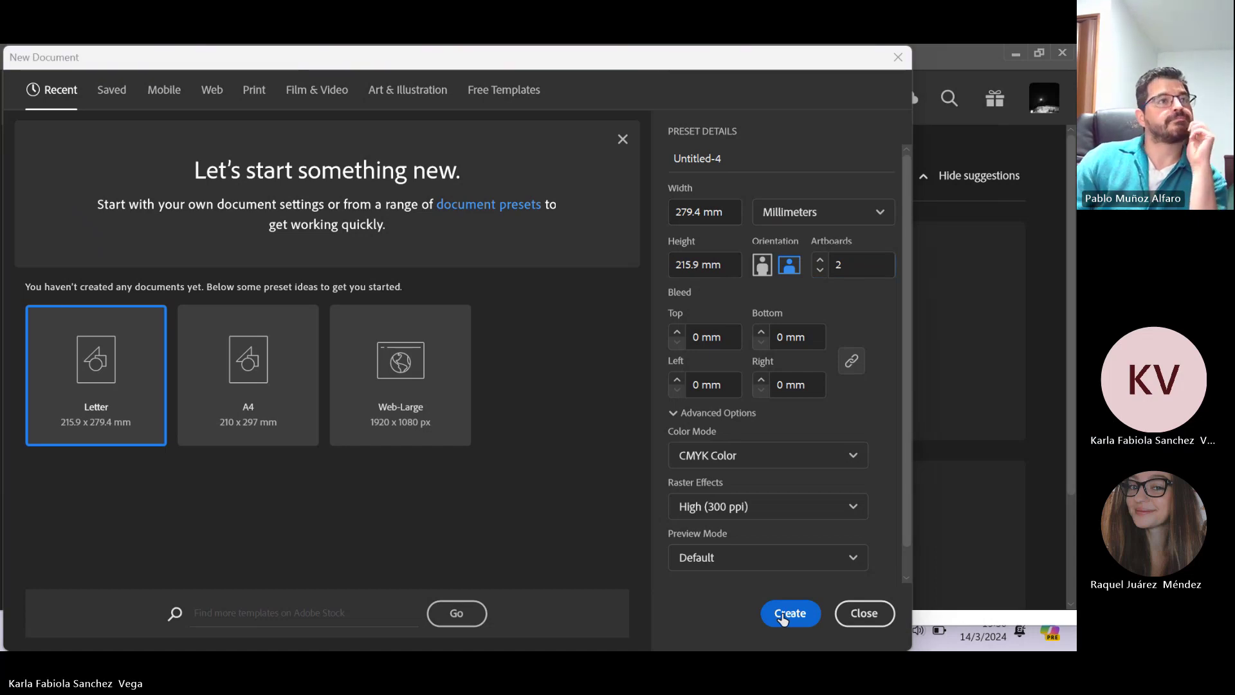
{"action": "left_click", "coordinate": [789, 610]}
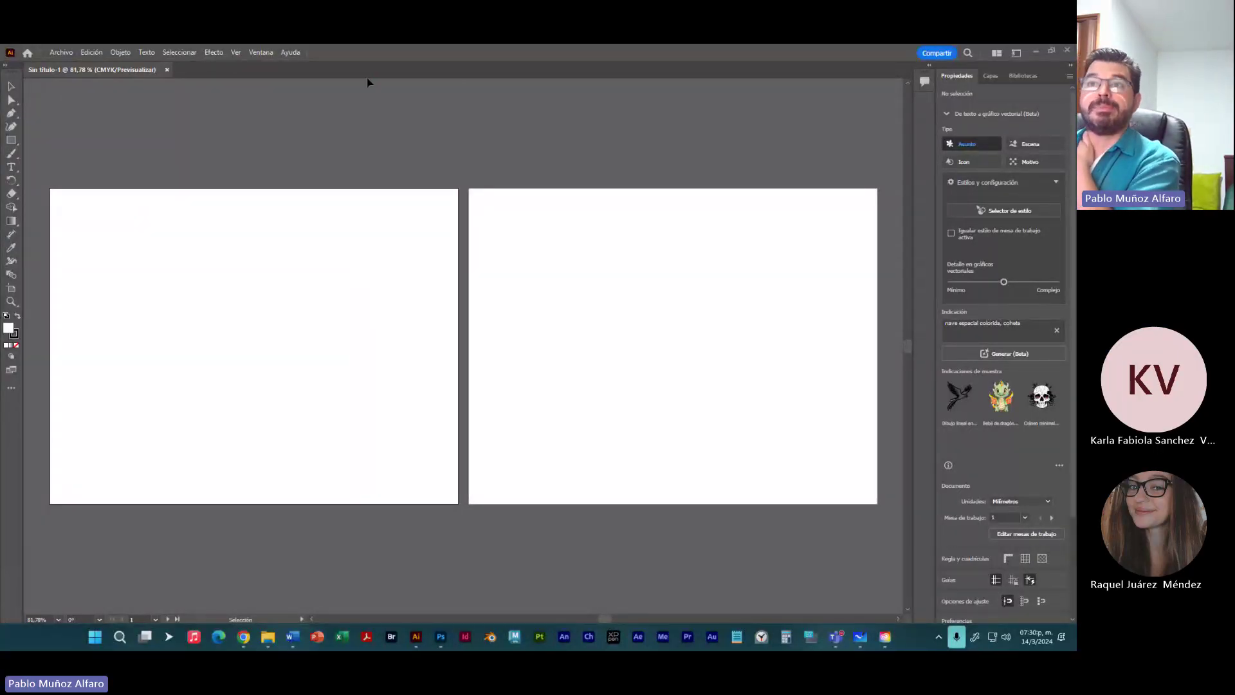
Step: Switch the workspace to Aspectos esenciales clásicos
{"action": "left_click", "coordinate": [269, 54]}
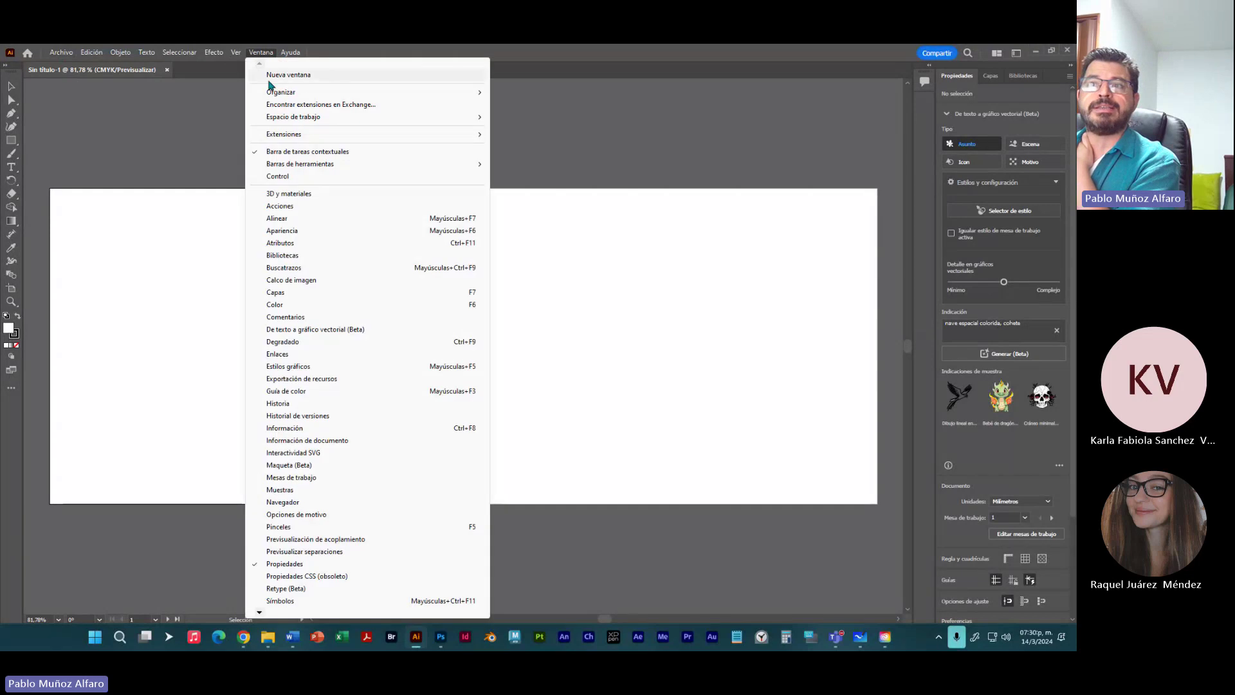
{"action": "mouse_move", "coordinate": [278, 118]}
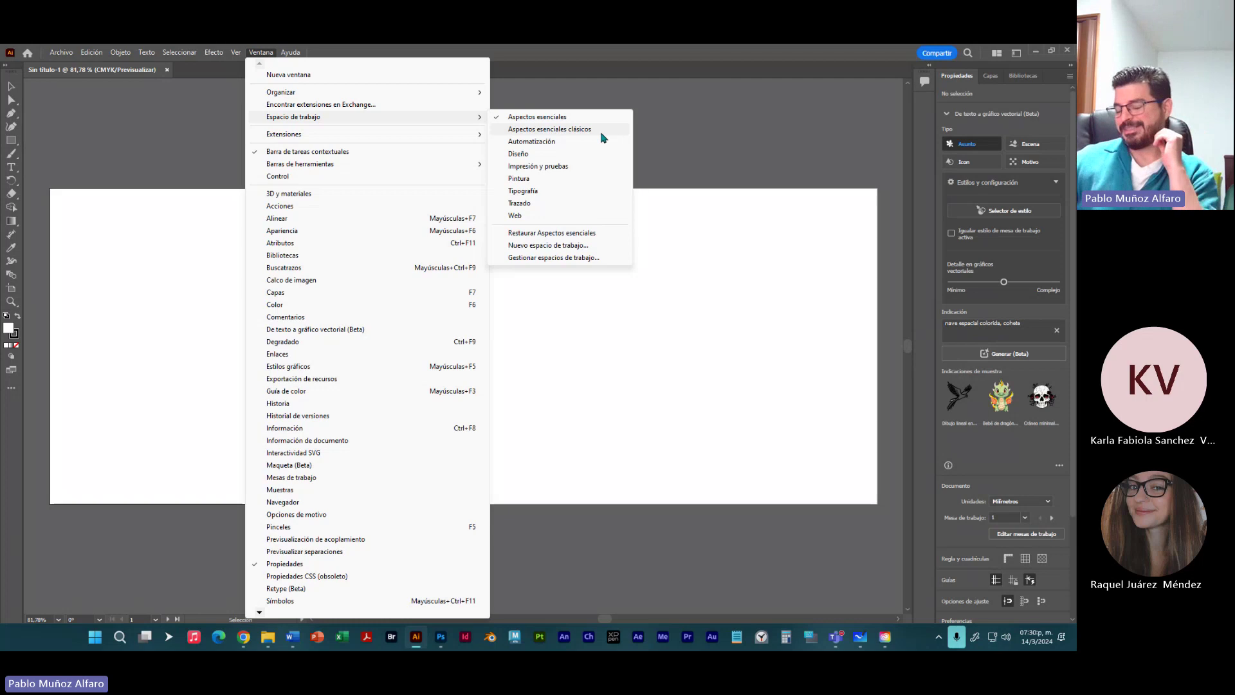
{"action": "left_click", "coordinate": [602, 131]}
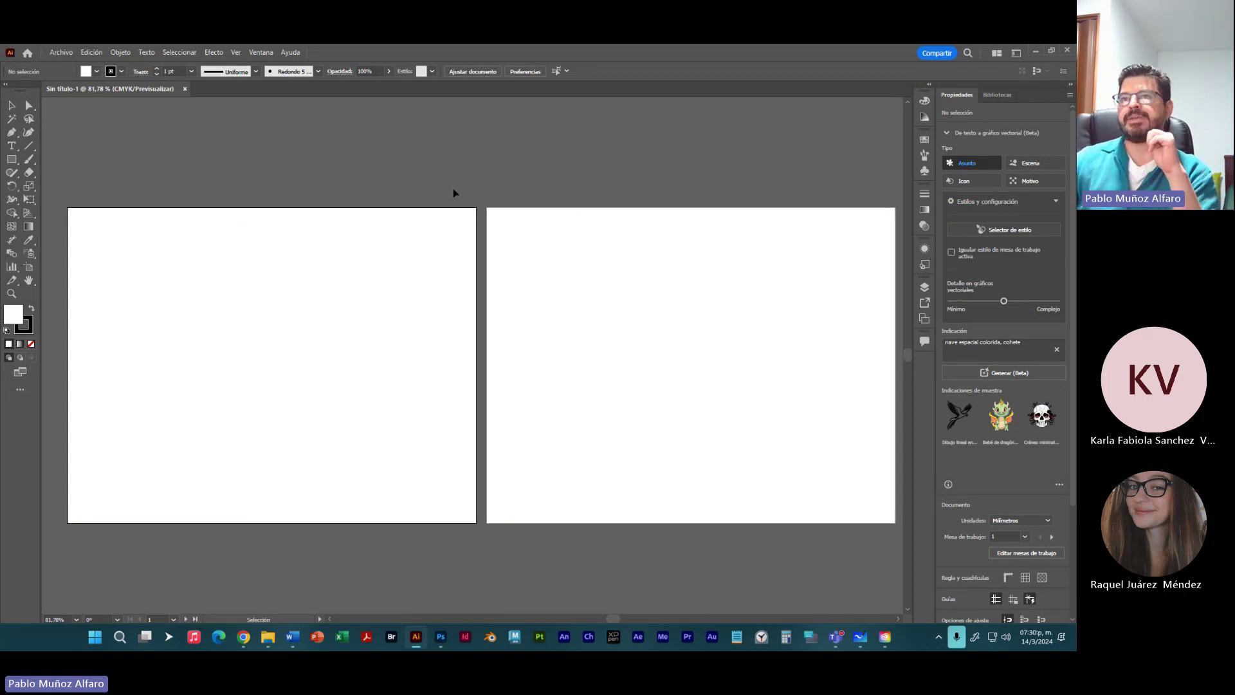
Step: Choose the moodboard JPG from the Descargas folder for placing, with the Enlazar option turned off
{"action": "left_click", "coordinate": [59, 53]}
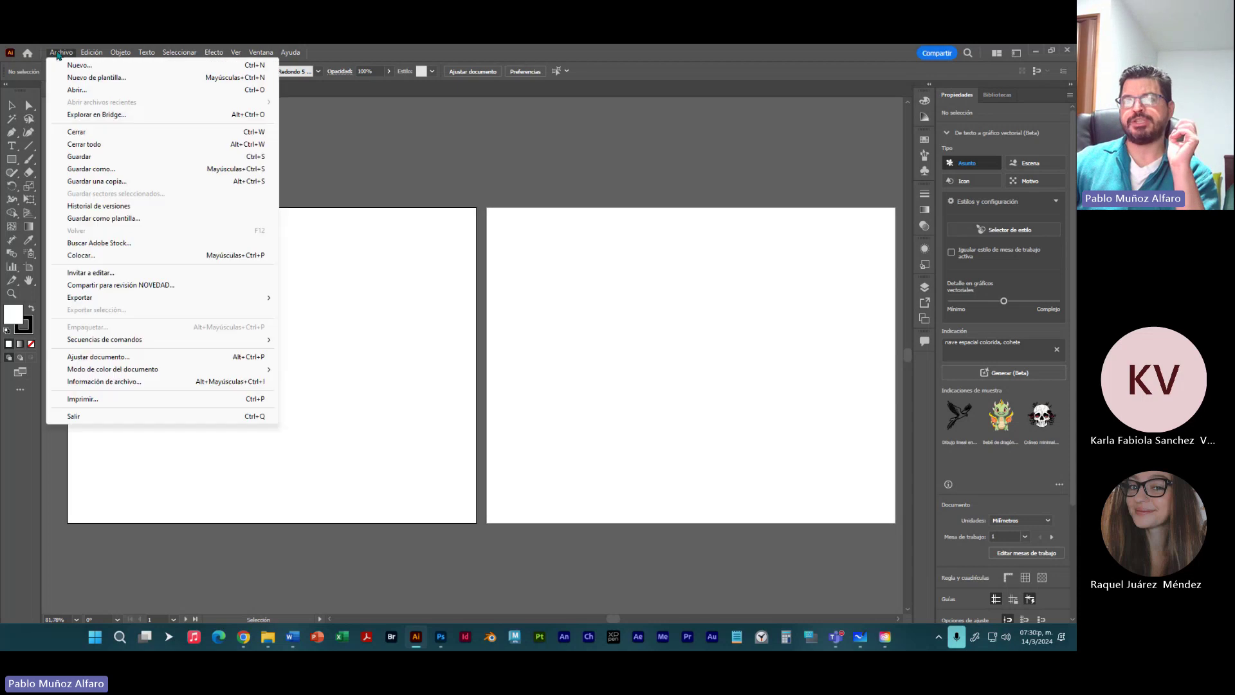
{"action": "left_click", "coordinate": [81, 255]}
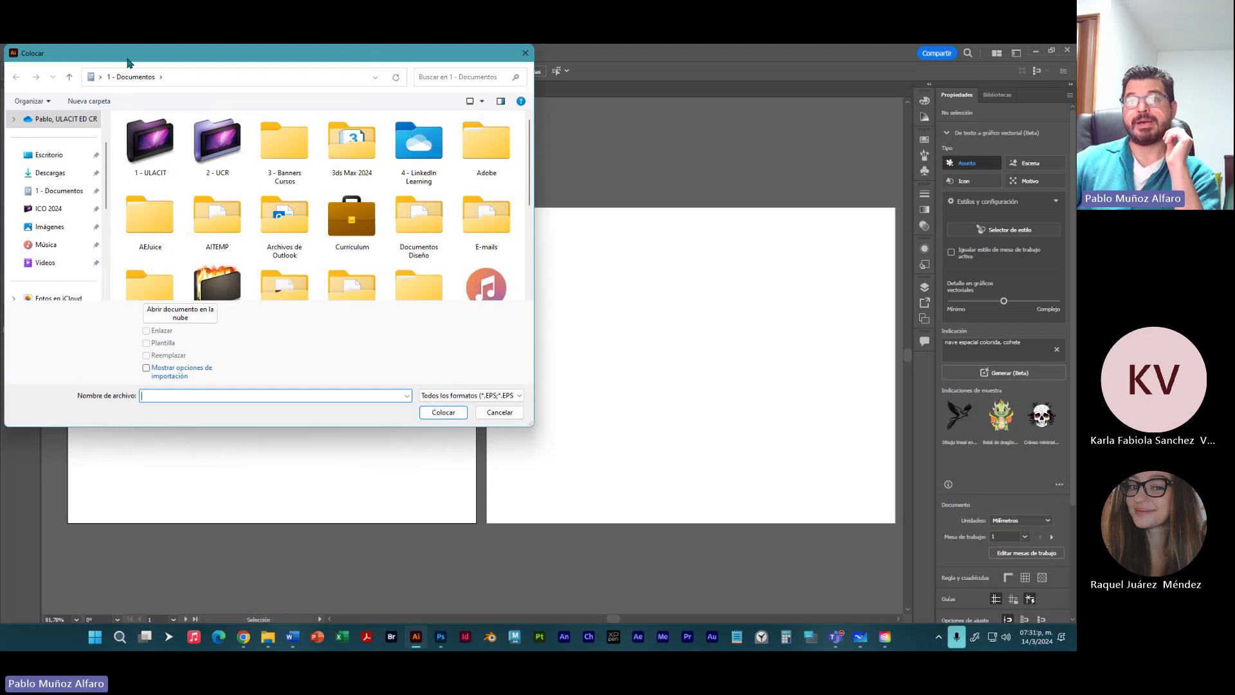
{"action": "left_click_drag", "start_coordinate": [128, 54], "coordinate": [194, 101]}
{"action": "left_click", "coordinate": [116, 220]}
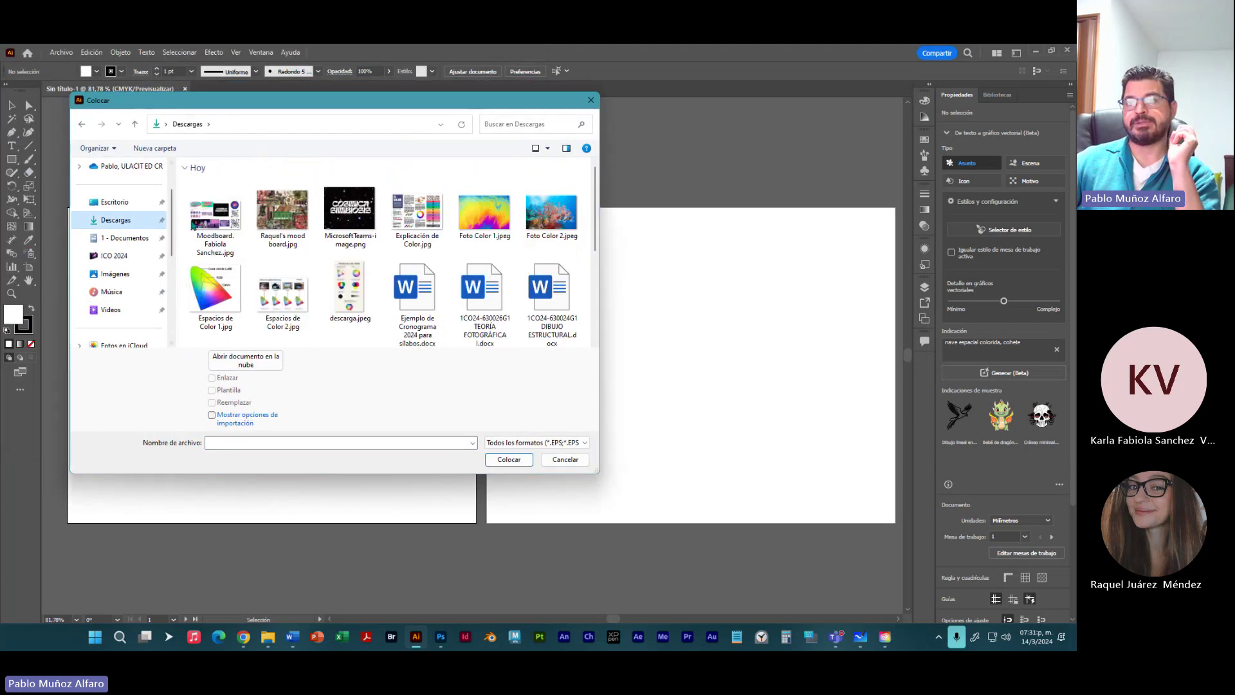
{"action": "left_click", "coordinate": [214, 219]}
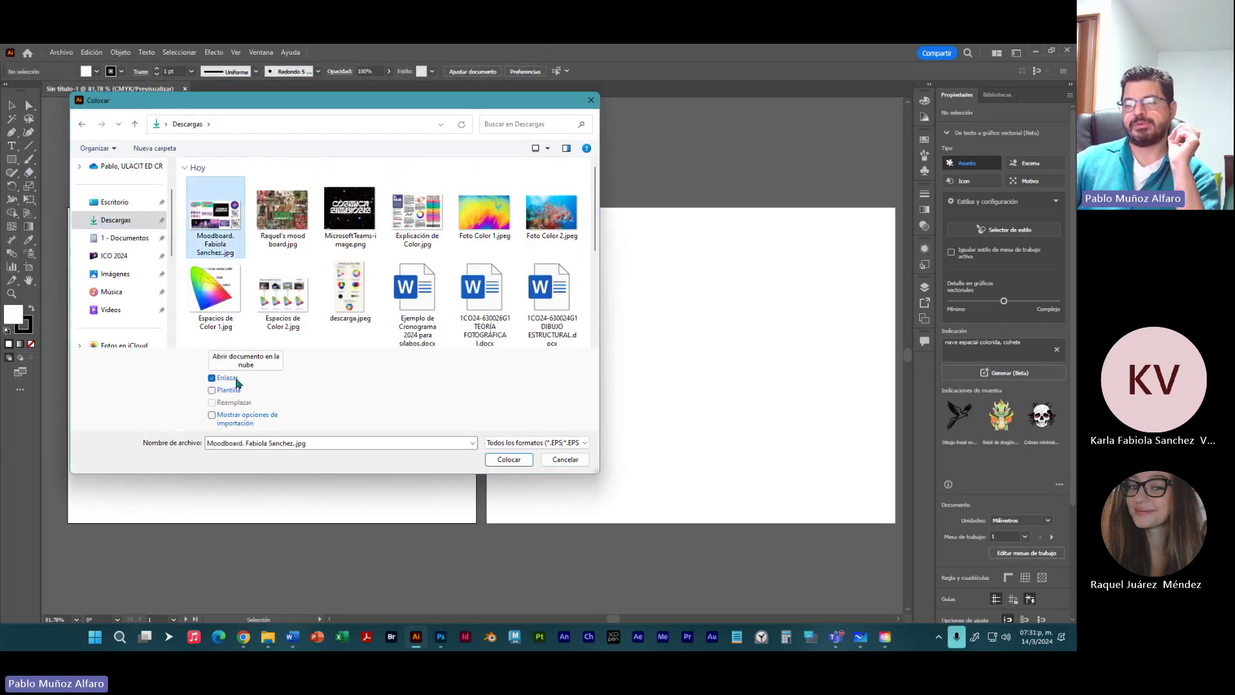
{"action": "left_click", "coordinate": [212, 379]}
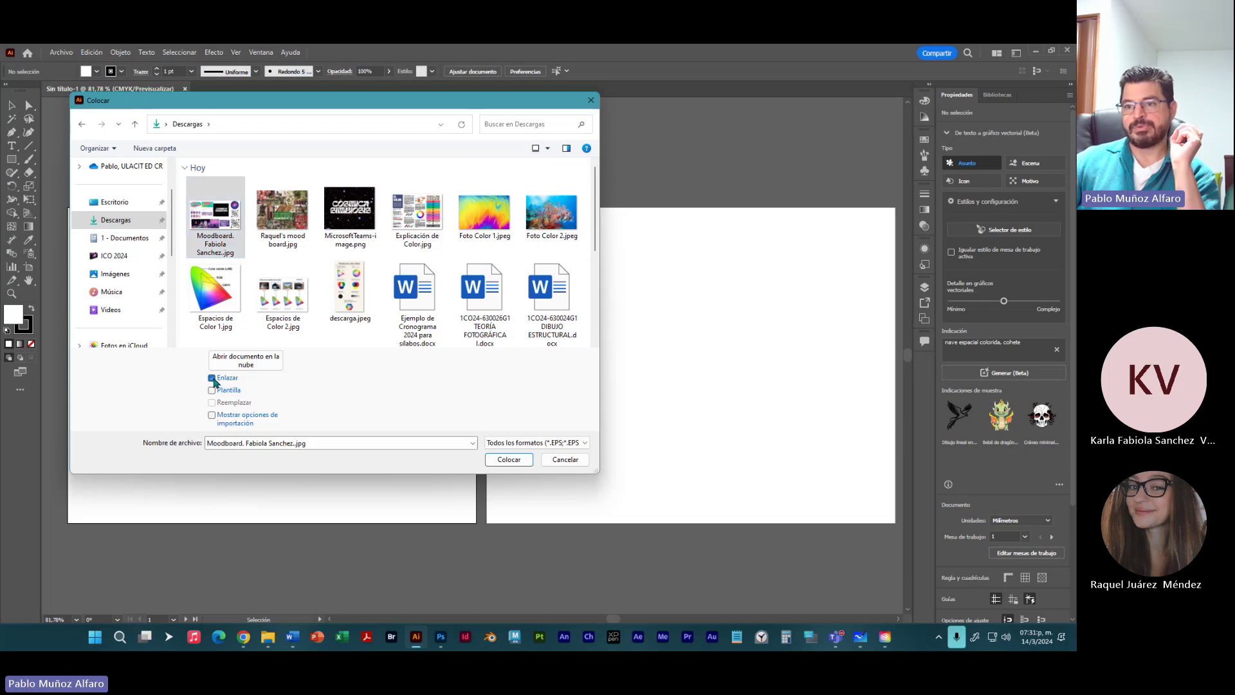
{"action": "left_click", "coordinate": [205, 230]}
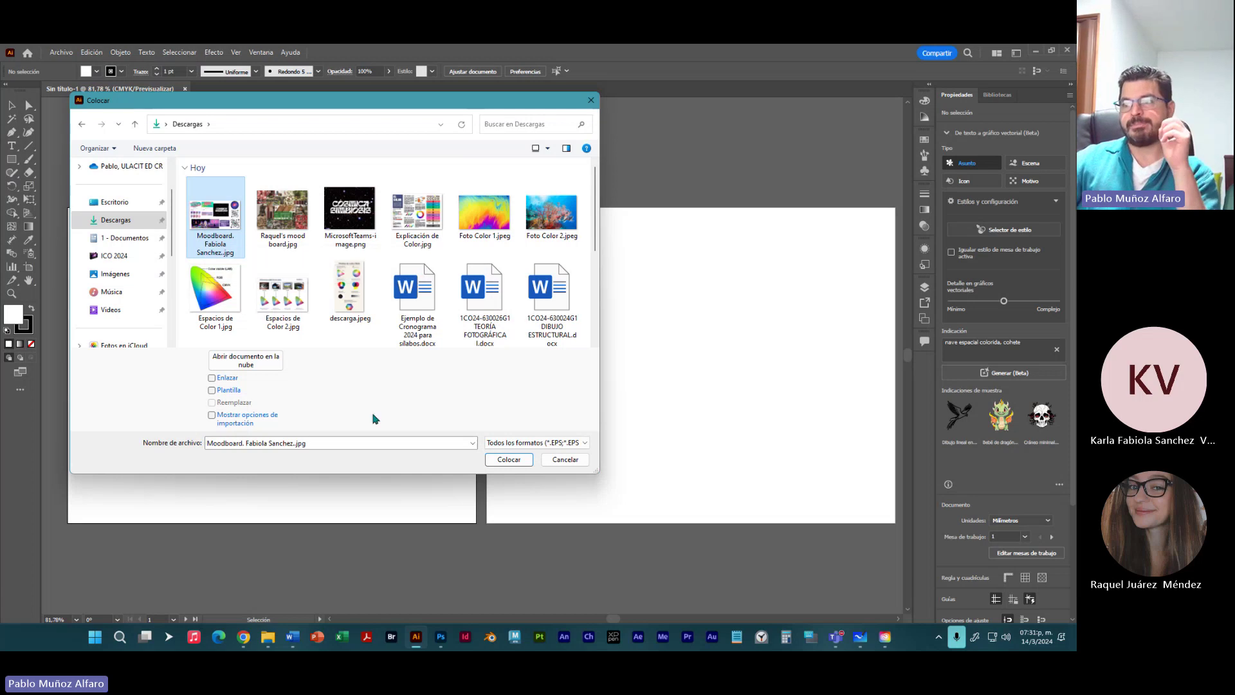
{"action": "left_click", "coordinate": [511, 460]}
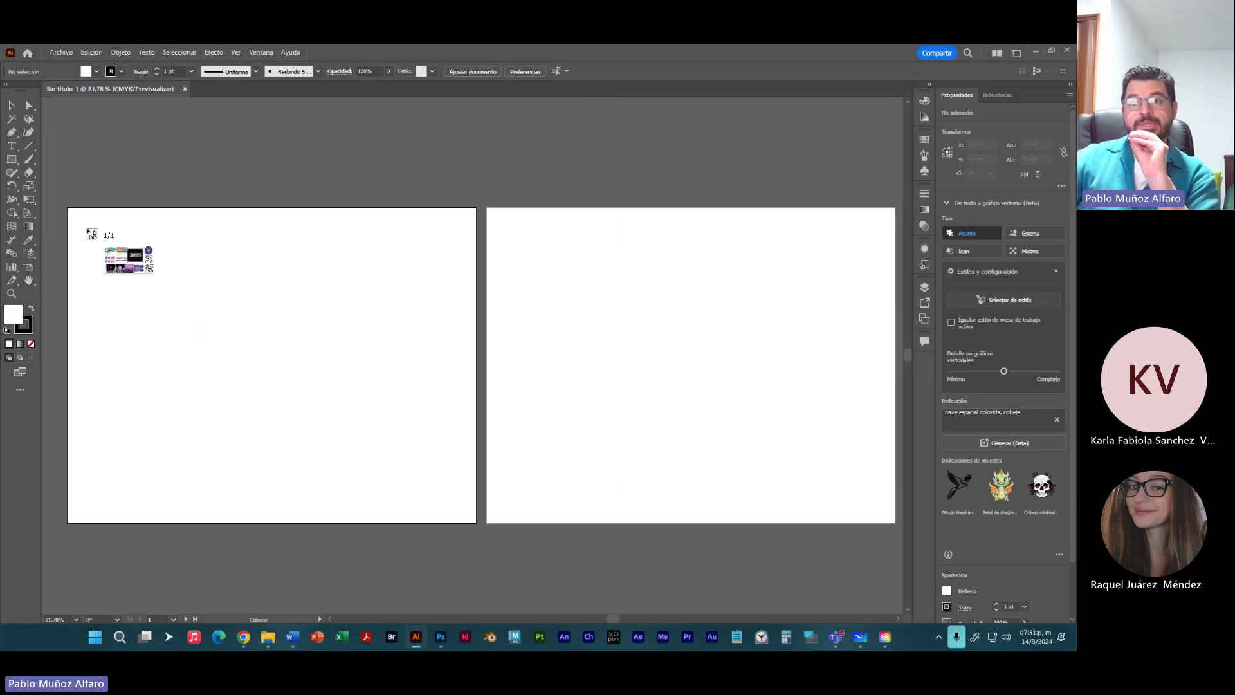
Step: Place the moodboard image across nearly the full width of the first artboard, shift it slightly down and deselect it
{"action": "left_click_drag", "start_coordinate": [87, 228], "coordinate": [454, 533]}
{"action": "left_click_drag", "start_coordinate": [339, 384], "coordinate": [339, 407]}
{"action": "left_click", "coordinate": [368, 227]}
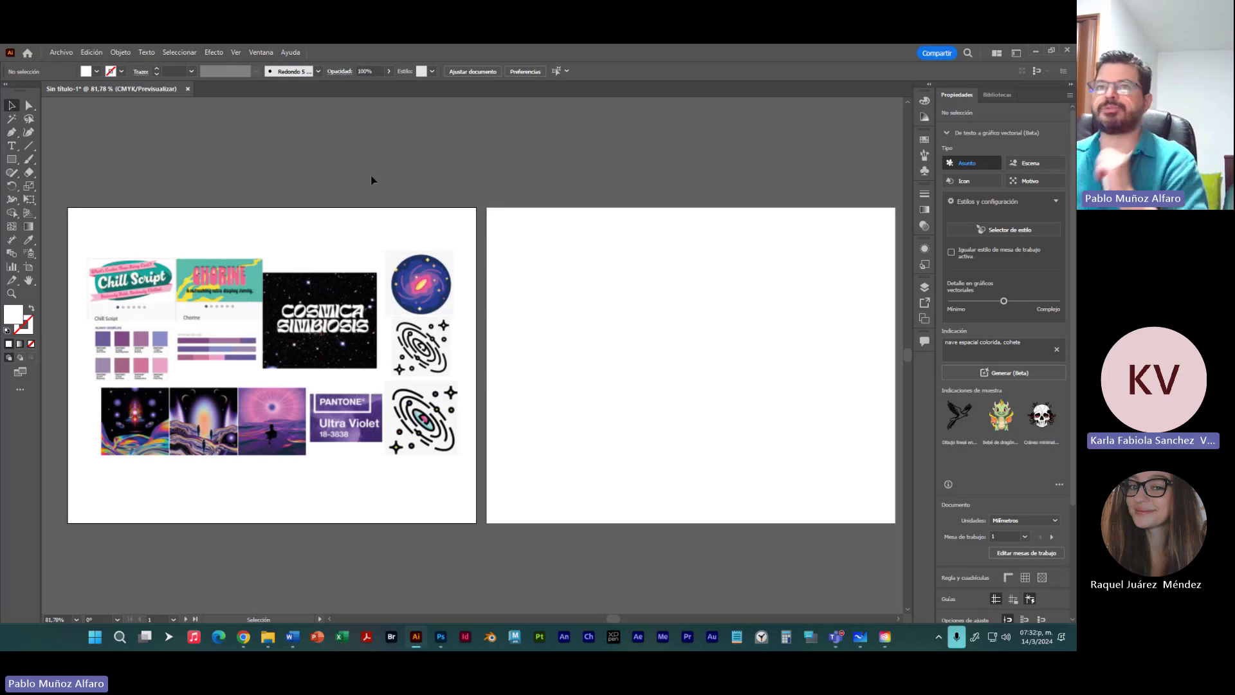
Step: Start saving the document under a new name on the computer, with the Descargas folder as the destination
{"action": "left_click", "coordinate": [62, 54]}
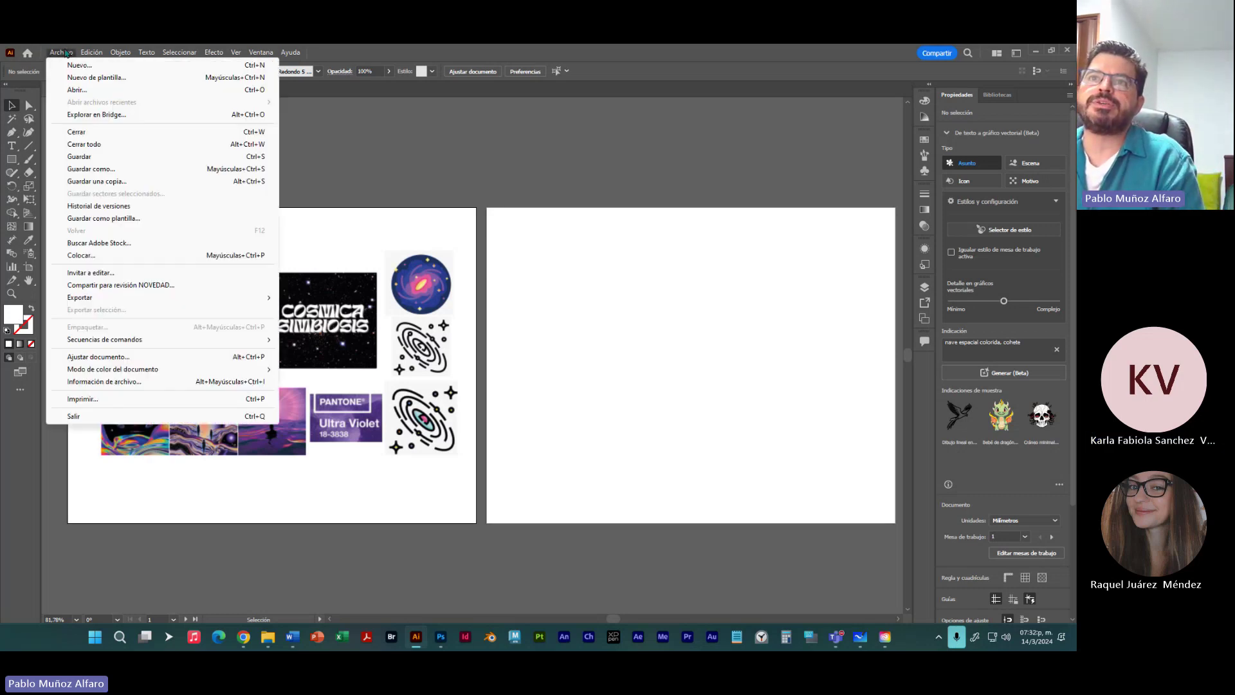
{"action": "left_click", "coordinate": [116, 170]}
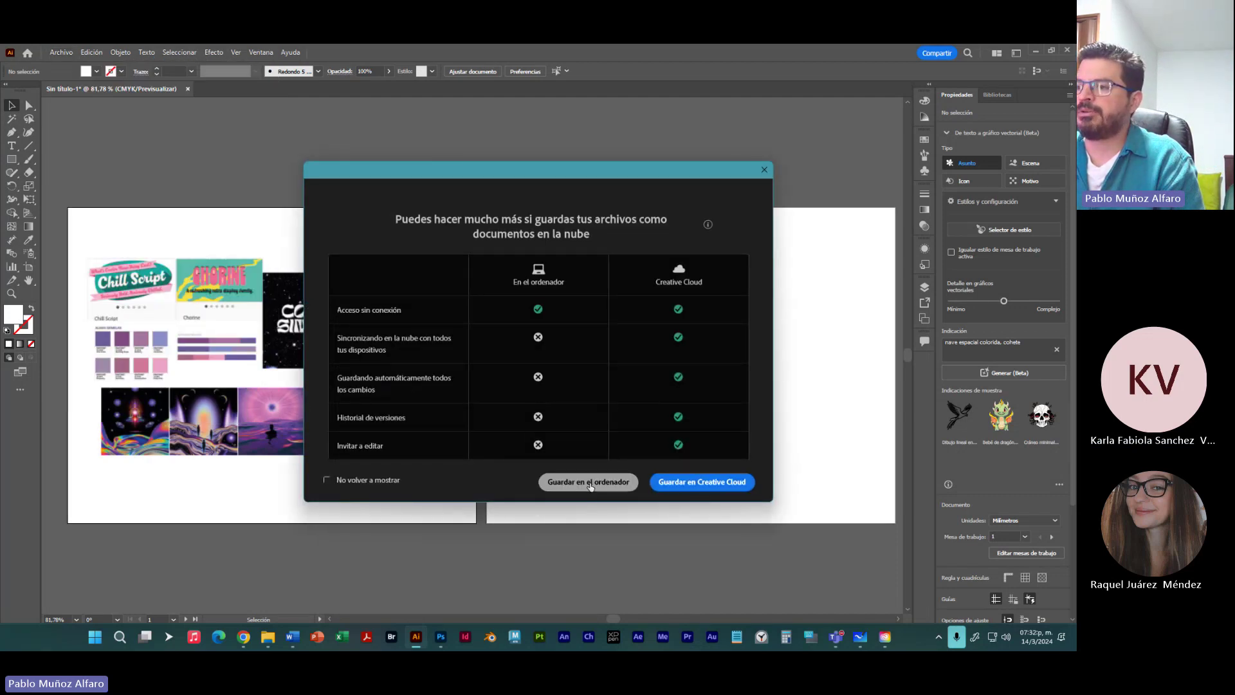
{"action": "left_click", "coordinate": [588, 482]}
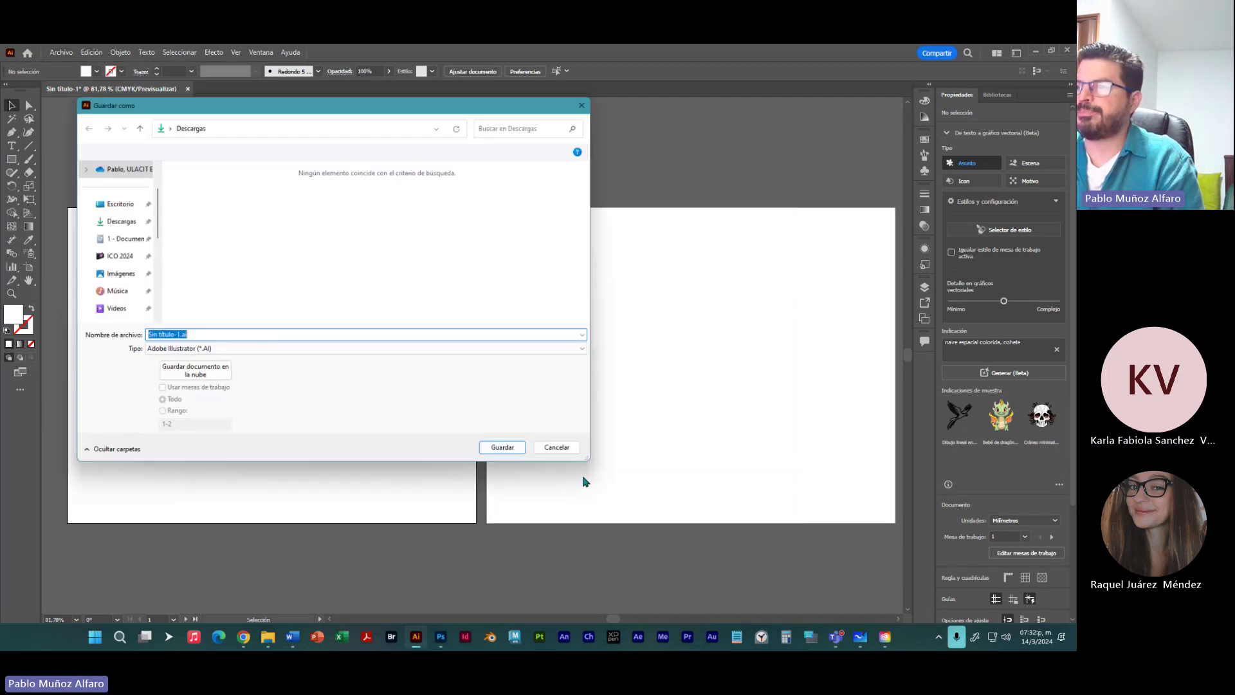
{"action": "left_click", "coordinate": [107, 221]}
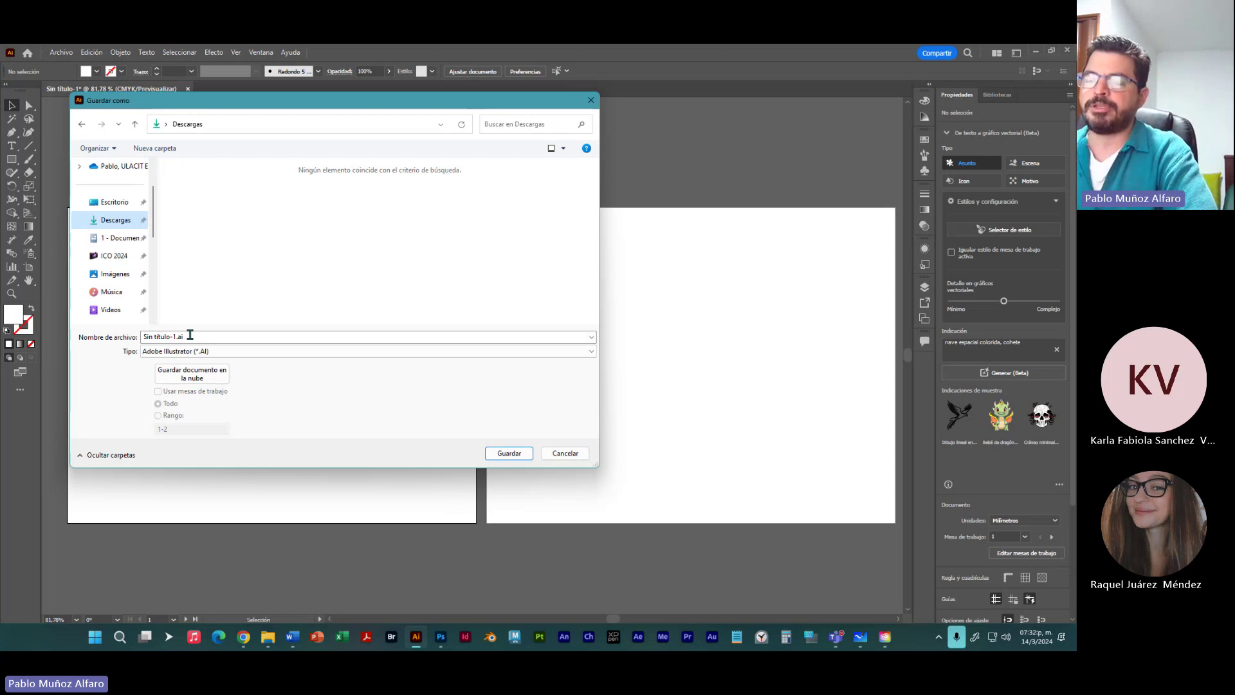
Step: Name the Illustrator file Color pantone.ai
{"action": "left_click", "coordinate": [175, 335]}
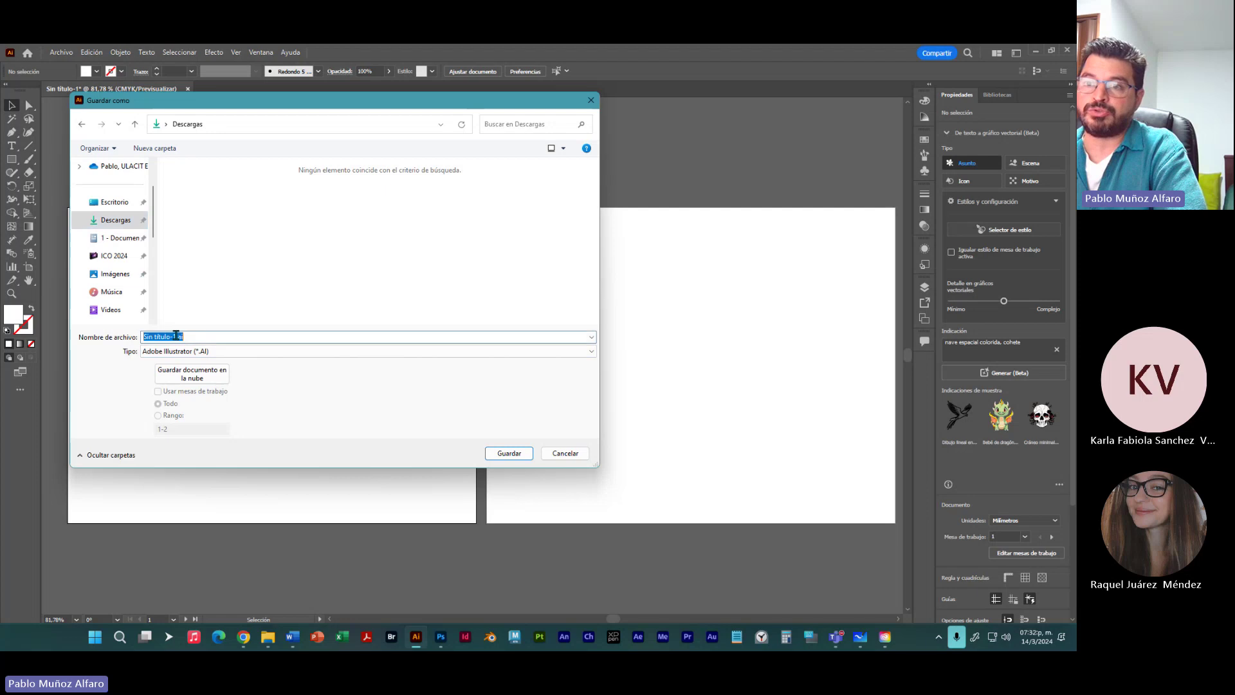
{"action": "left_click", "coordinate": [175, 335]}
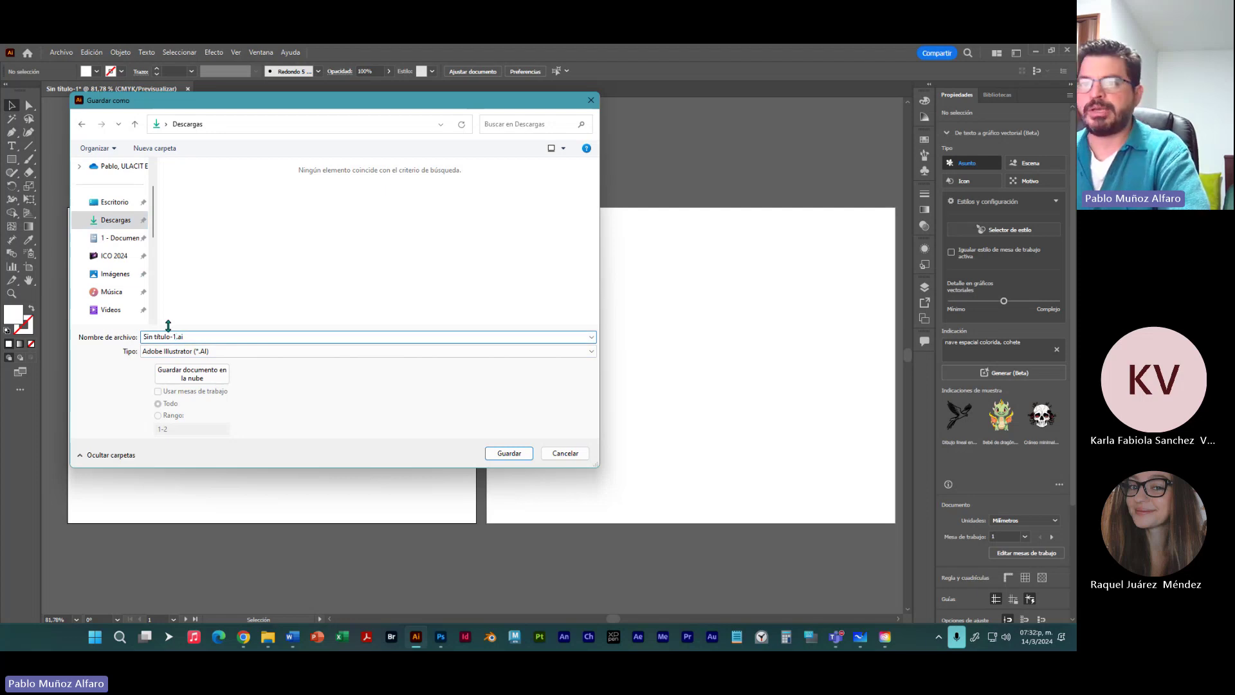
{"action": "key", "text": "BackSpace"}
{"action": "key", "text": "BackSpace"}
{"action": "key", "text": "BackSpace"}
{"action": "key", "text": "BackSpace"}
{"action": "key", "text": "BackSpace"}
{"action": "key", "text": "BackSpace"}
{"action": "key", "text": "BackSpace"}
{"action": "key", "text": "BackSpace"}
{"action": "key", "text": "BackSpace"}
{"action": "key", "text": "BackSpace"}
{"action": "key", "text": "BackSpace"}
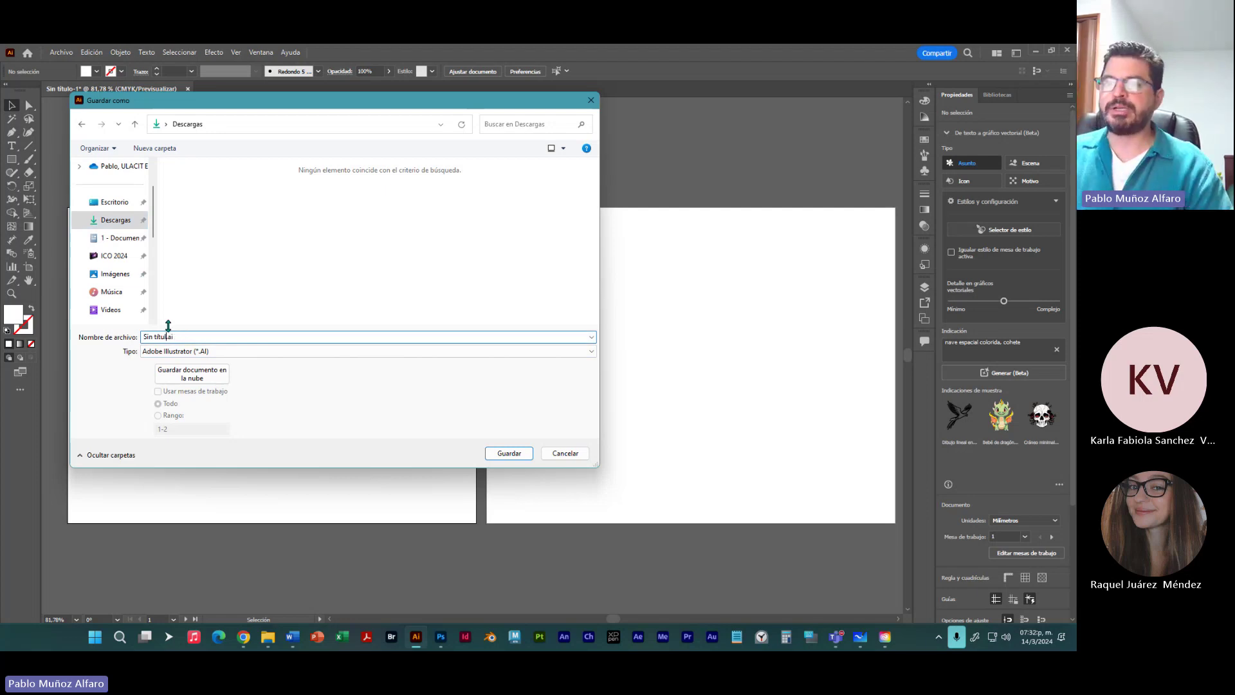
{"action": "key", "text": "BackSpace"}
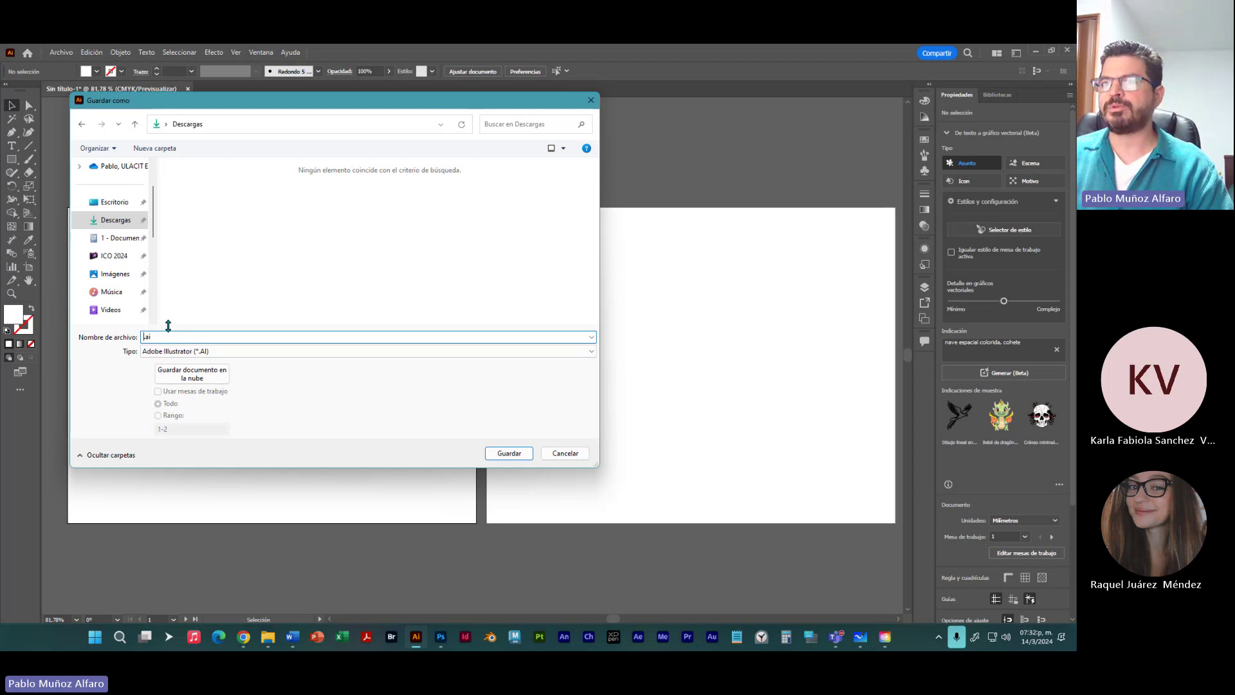
{"action": "type", "text": "Color"}
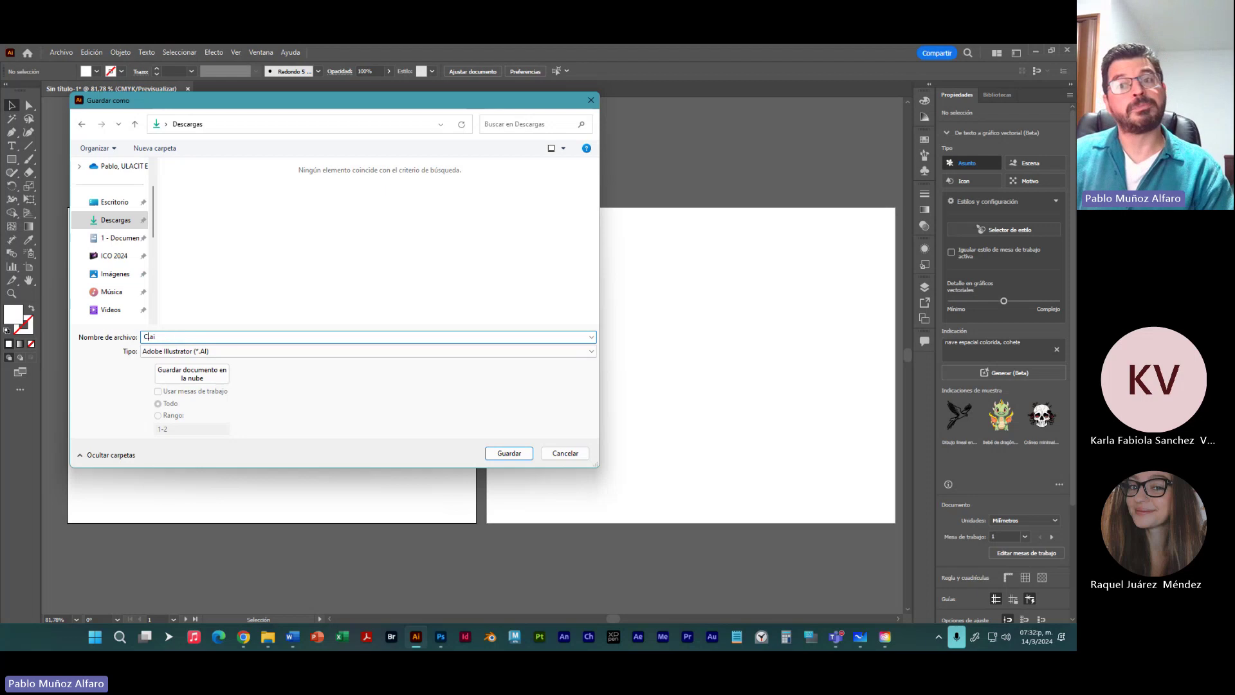
{"action": "type", "text": " p"}
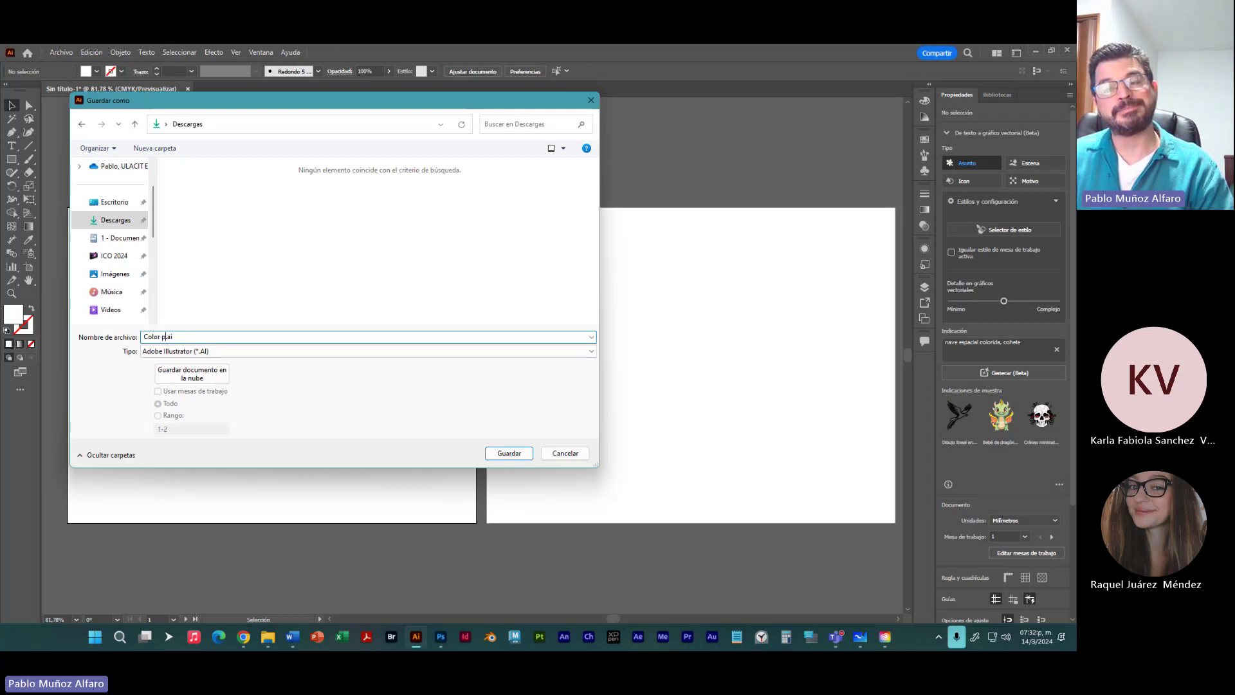
{"action": "type", "text": "antone"}
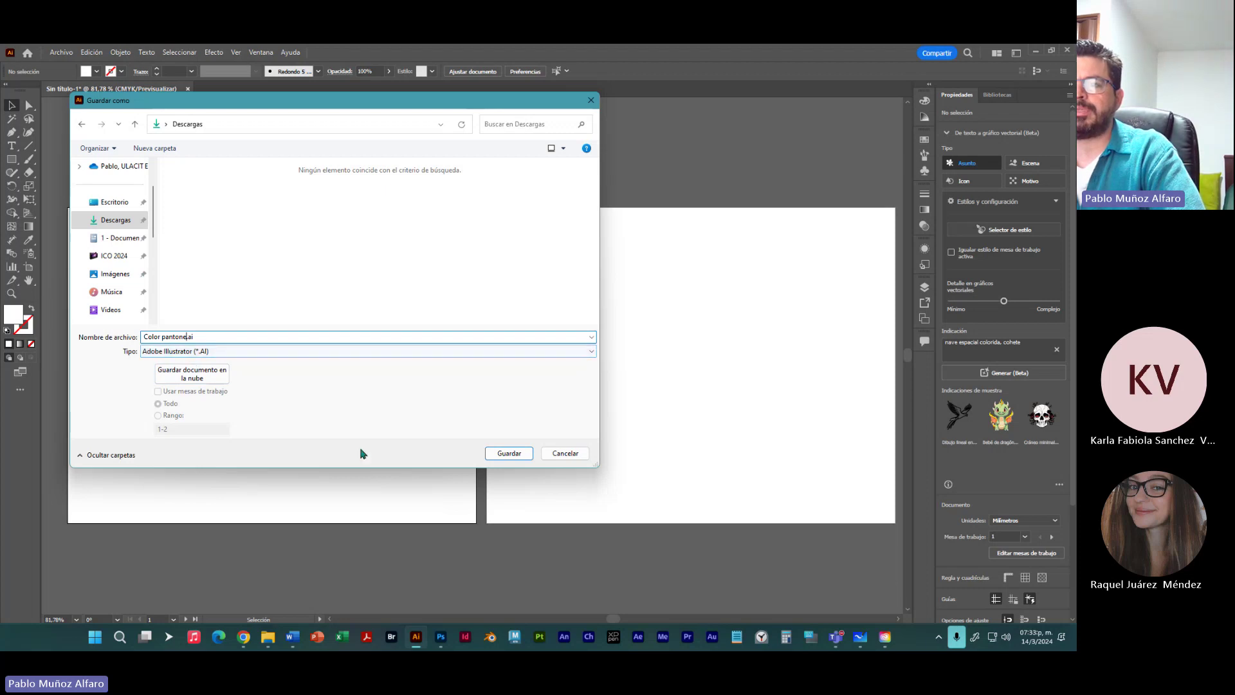
Step: Save the file in the Illustrator 2020 version, accepting the default save options
{"action": "left_click", "coordinate": [509, 453]}
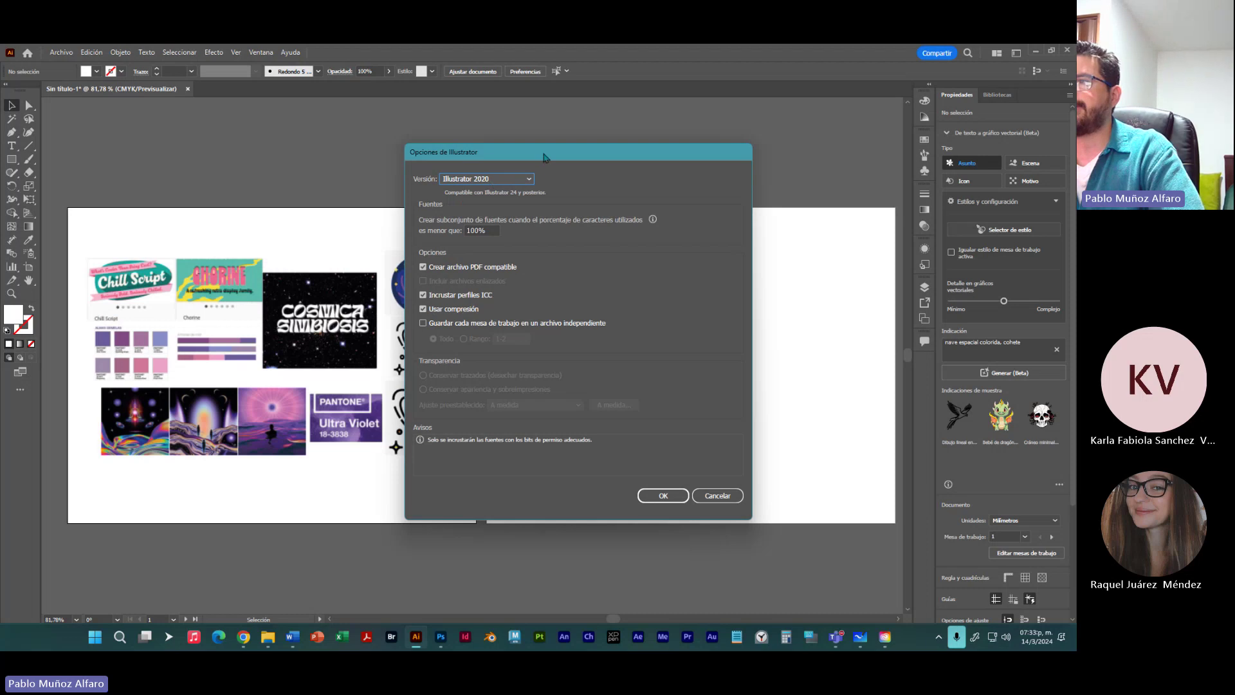
{"action": "left_click_drag", "start_coordinate": [543, 153], "coordinate": [504, 137]}
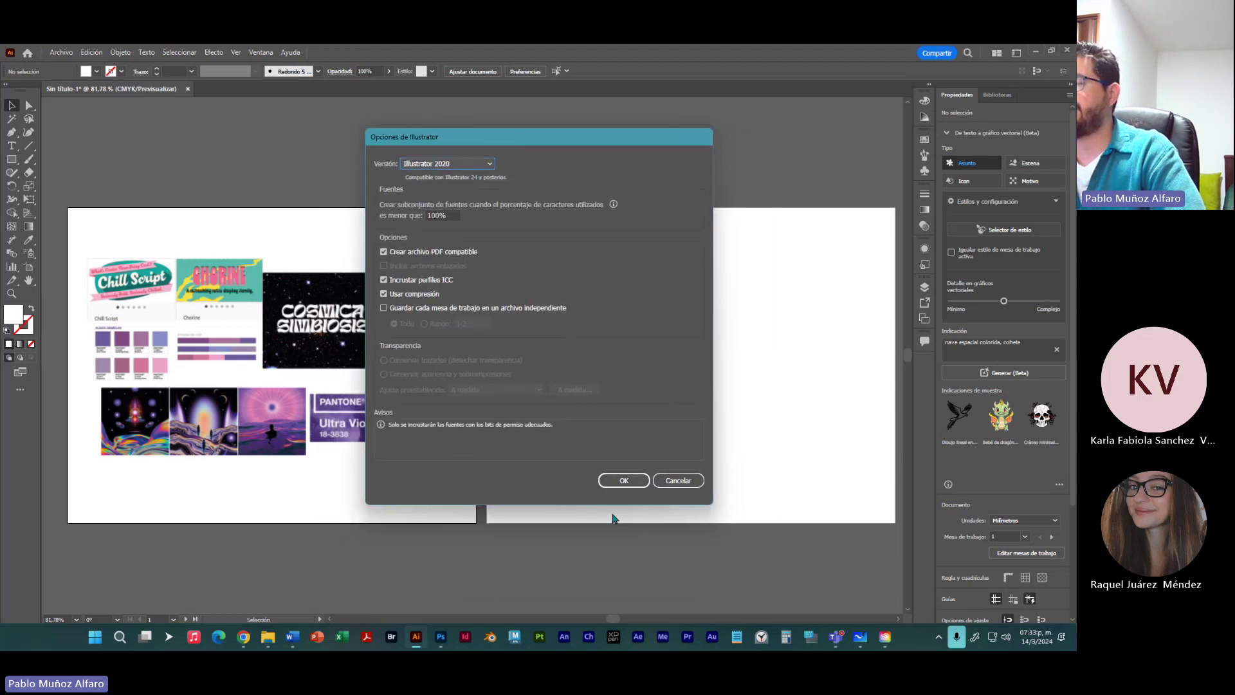
{"action": "left_click", "coordinate": [623, 481]}
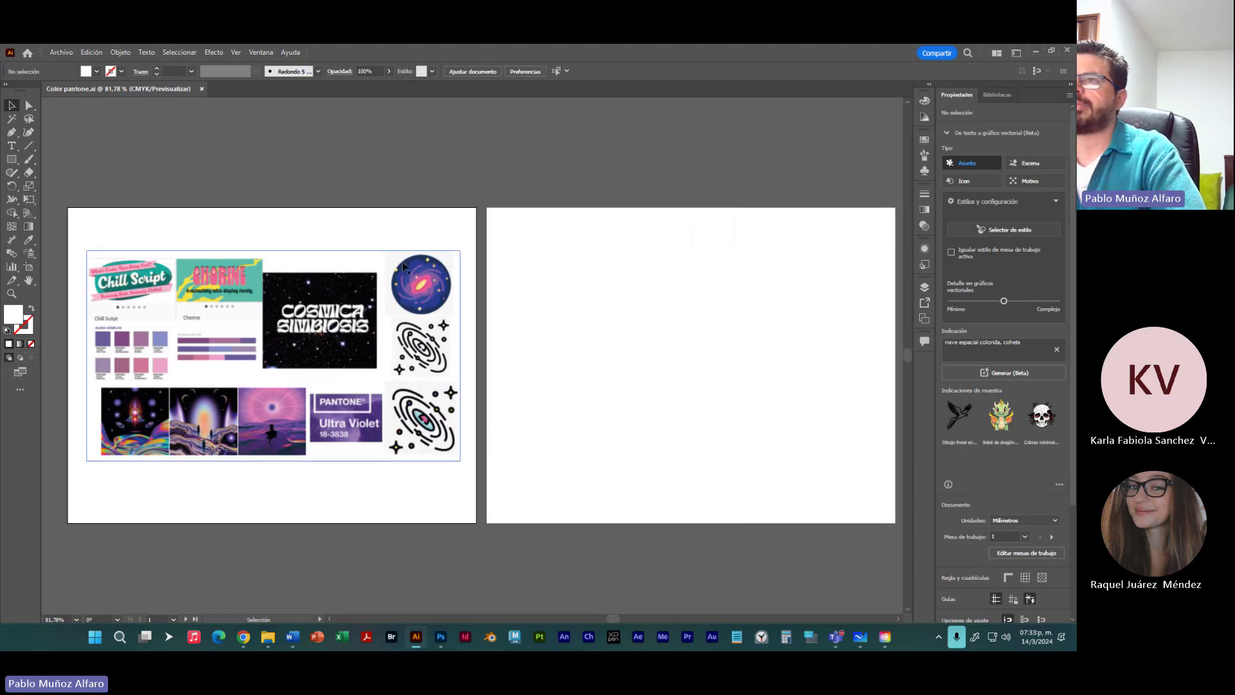
Step: Minimize Illustrator and preview Color pantone.ai from the Descargas folder in File Explorer
{"action": "left_click", "coordinate": [1035, 52]}
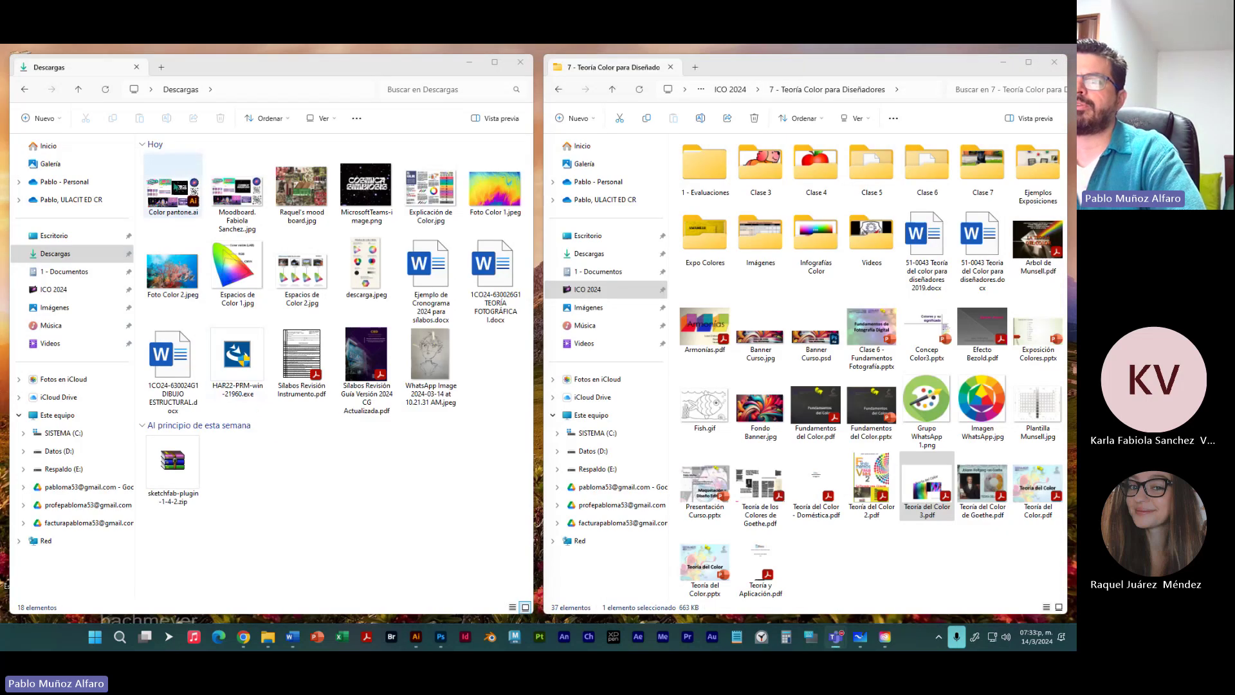
{"action": "left_click", "coordinate": [155, 187]}
{"action": "key", "text": "space"}
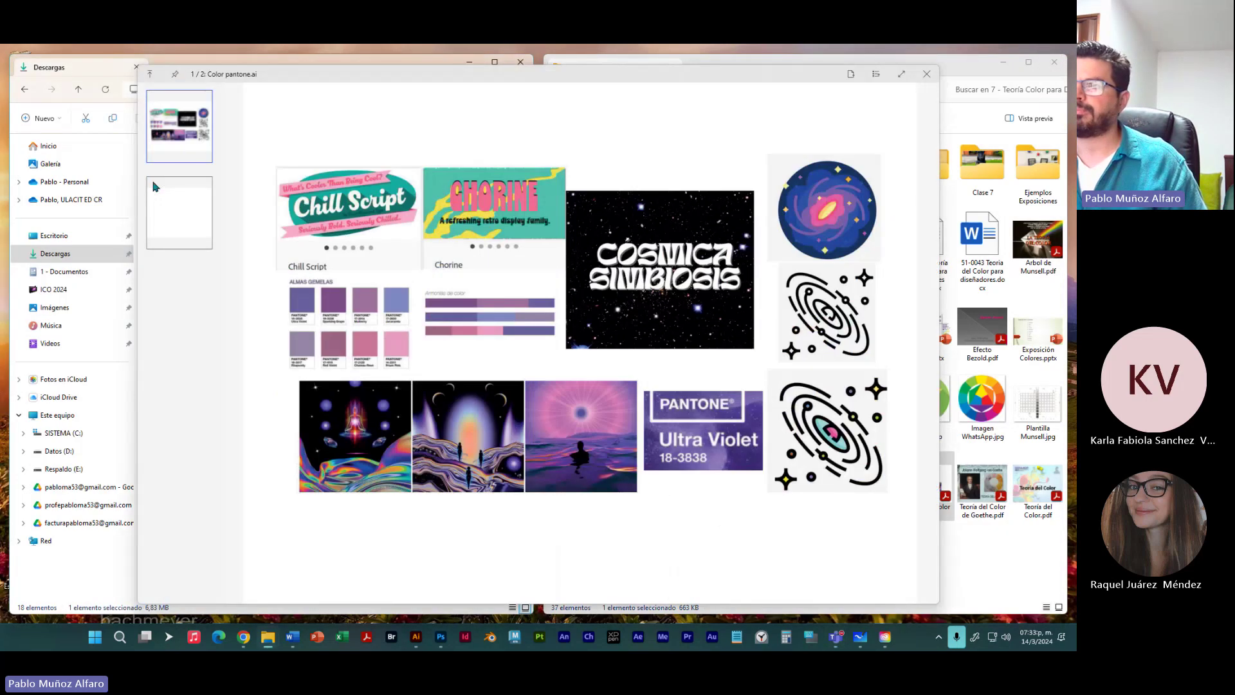
Step: Close the file preview, switch to Chrome, and review the Trabajo de Investigación assignment among the open pages
{"action": "key", "text": "space"}
{"action": "left_click", "coordinate": [373, 458]}
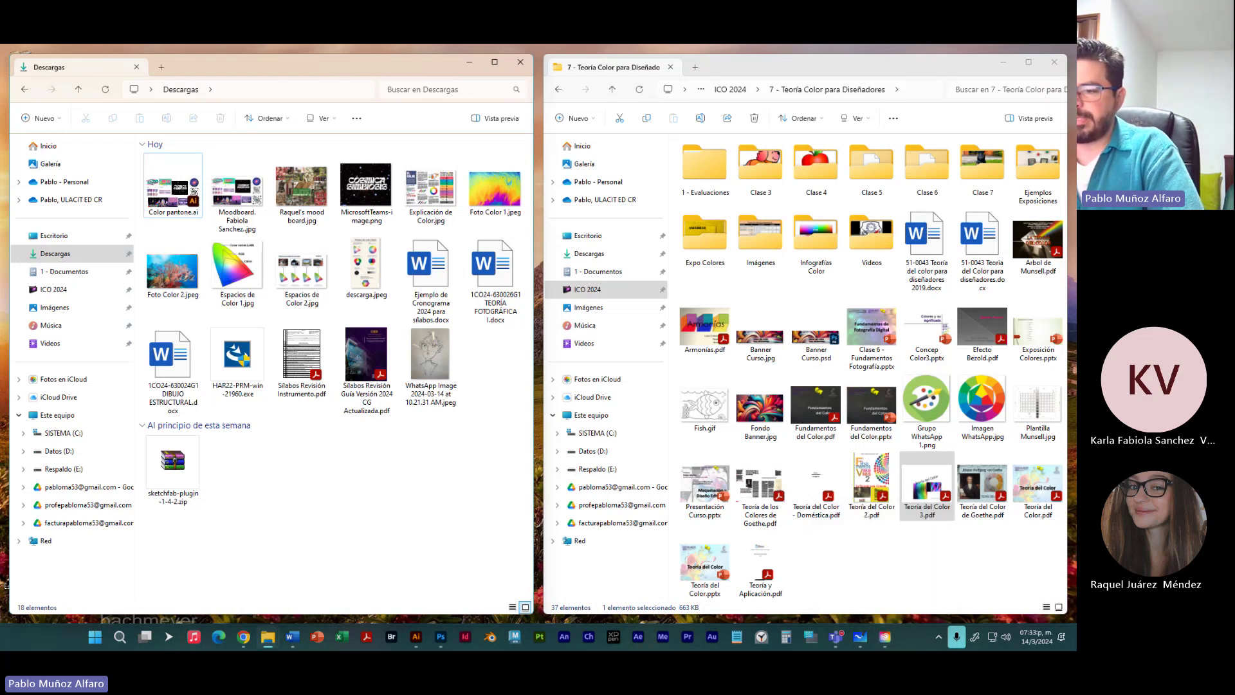
{"action": "left_click", "coordinate": [243, 637]}
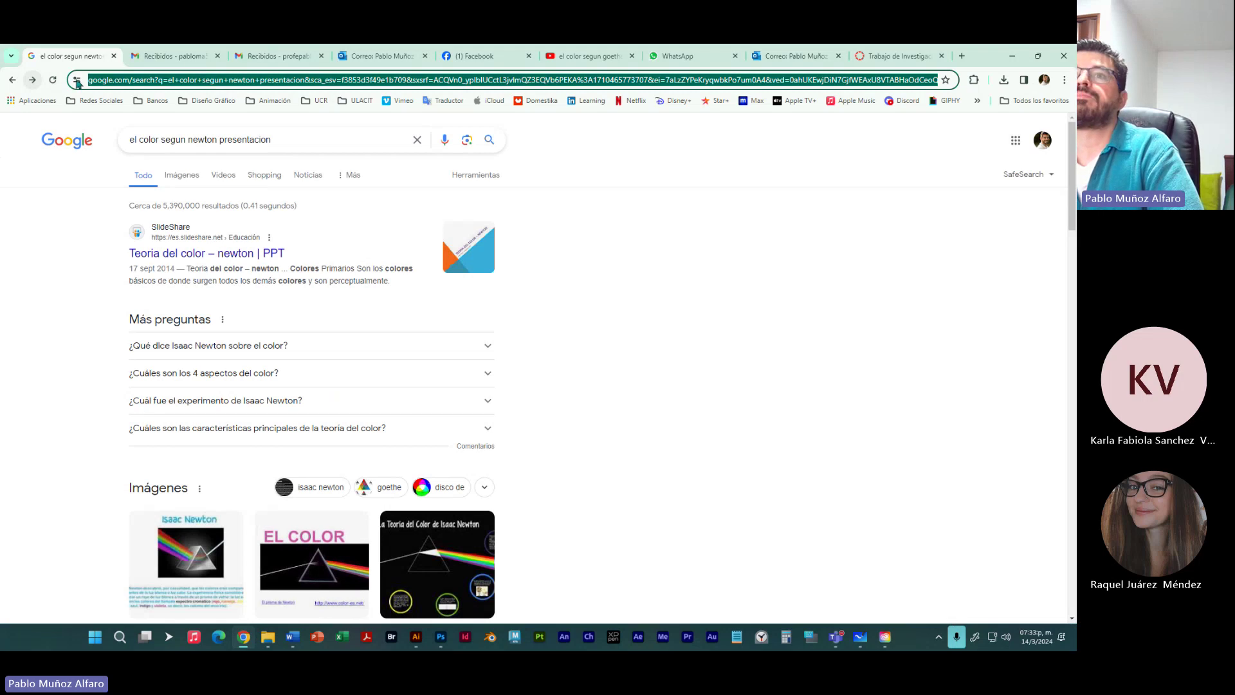
{"action": "left_click", "coordinate": [150, 81]}
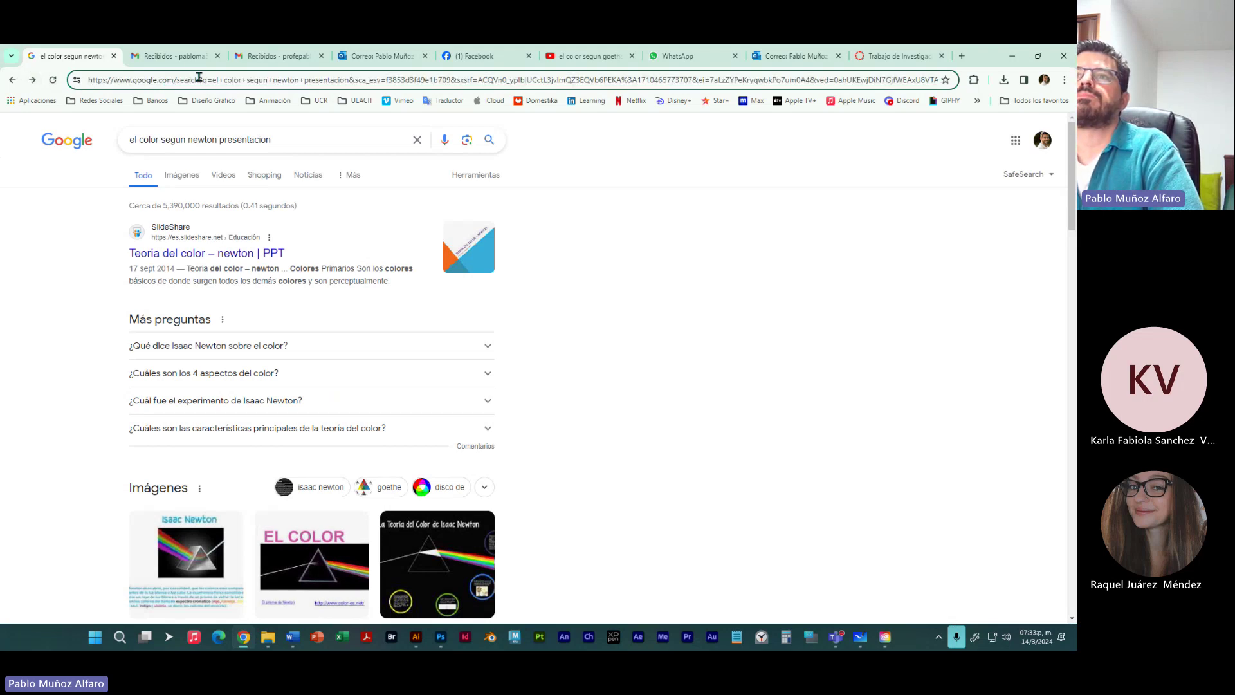
{"action": "left_click", "coordinate": [677, 250]}
{"action": "left_click", "coordinate": [170, 56]}
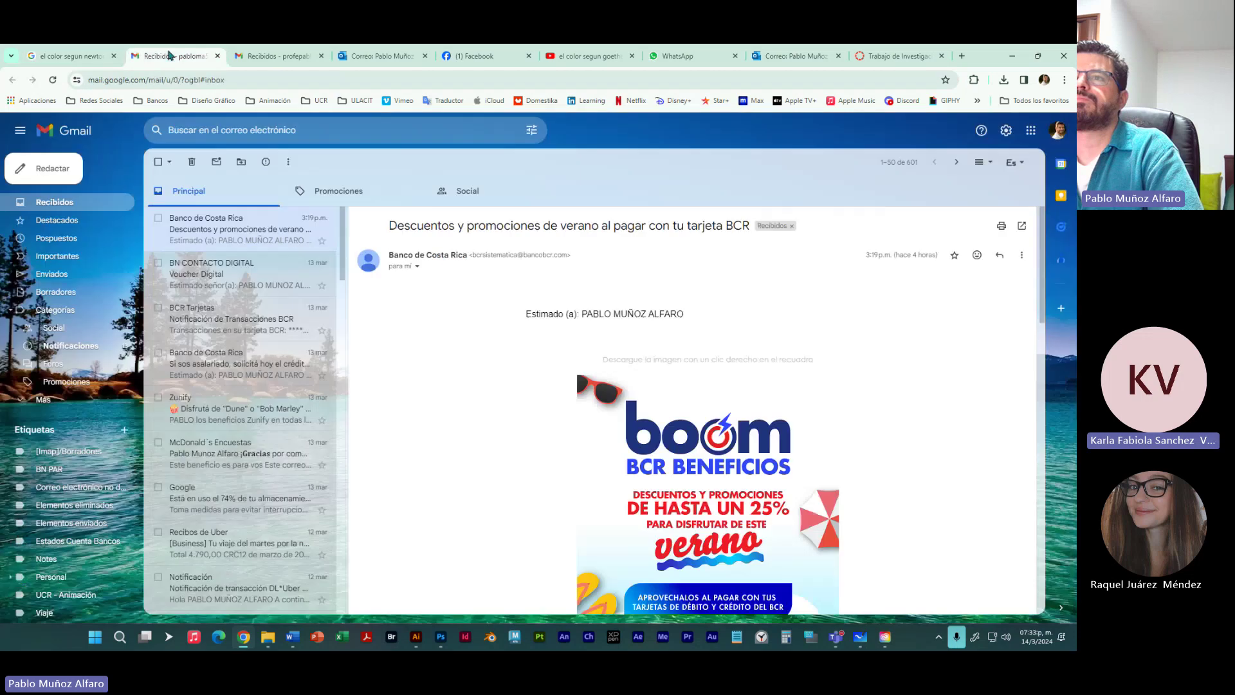
{"action": "left_click", "coordinate": [796, 56]}
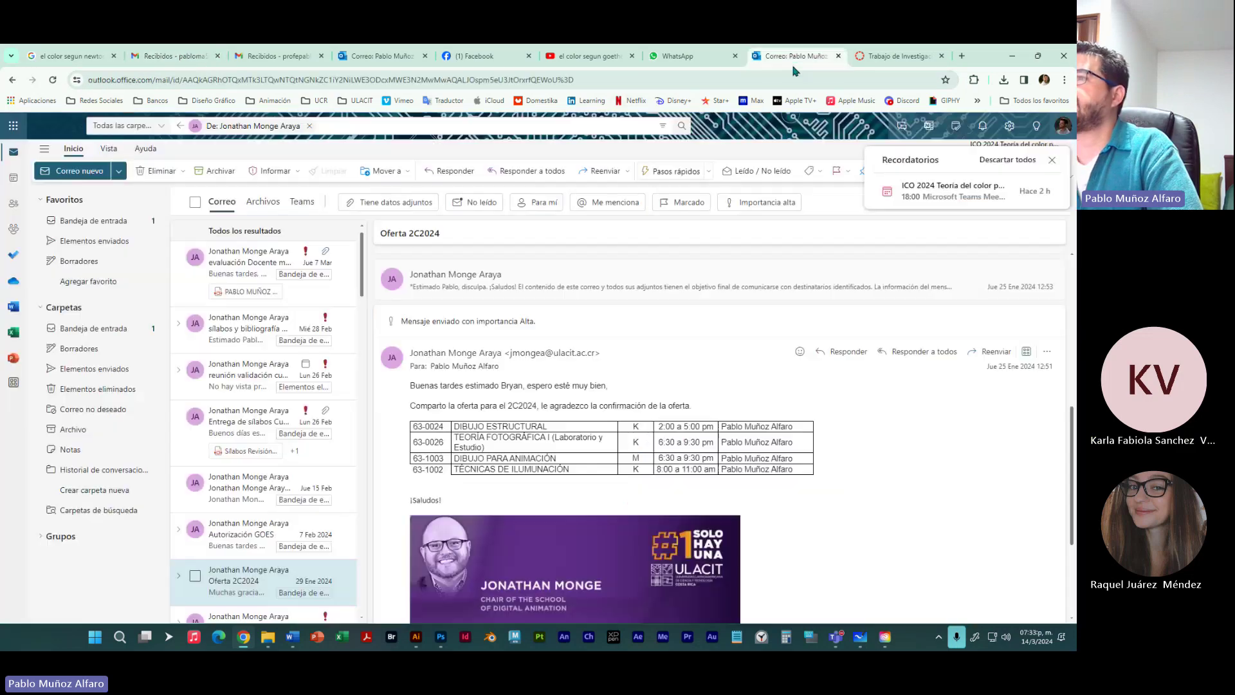
{"action": "left_click", "coordinate": [899, 57]}
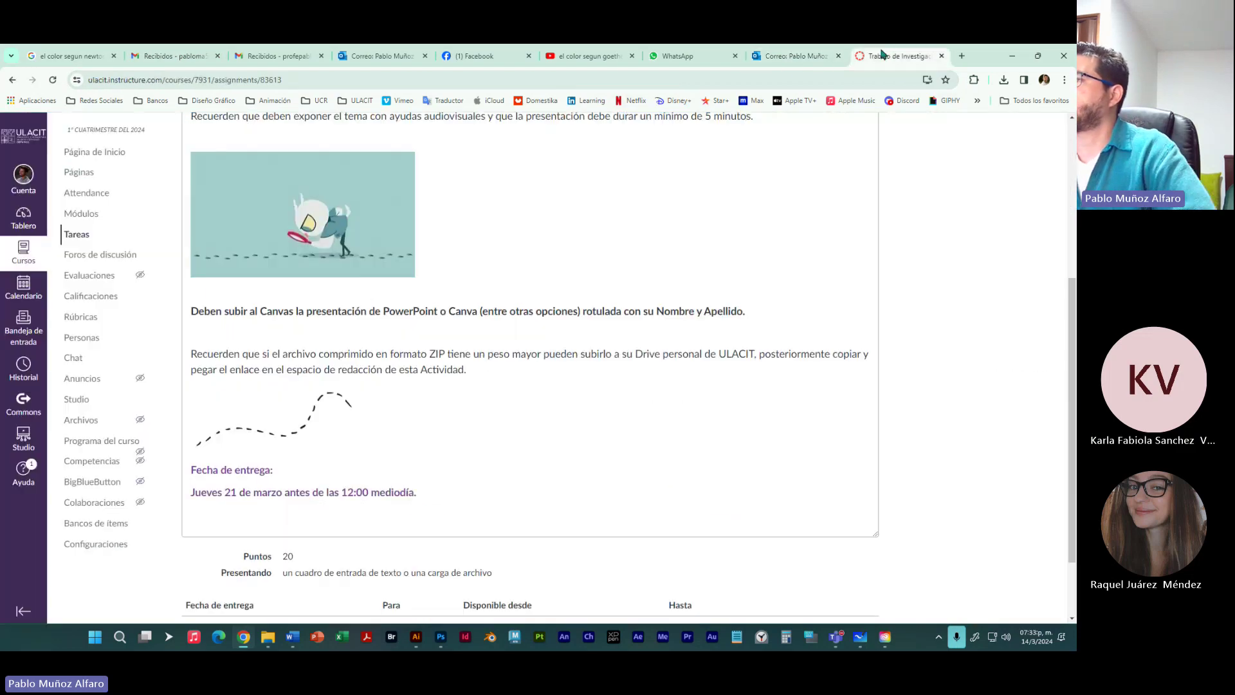
{"action": "scroll", "coordinate": [756, 369], "scroll_direction": "up", "scroll_amount": 4}
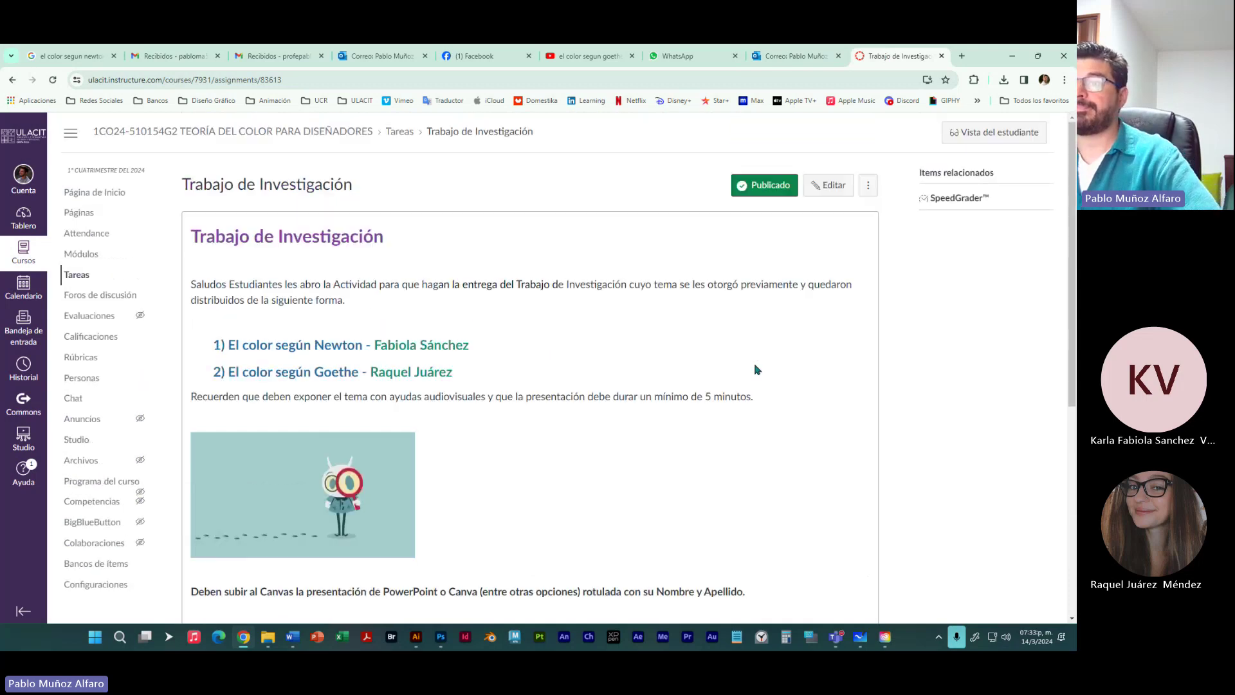
{"action": "left_click", "coordinate": [1013, 60]}
Step: Return to Illustrator, activate the Rectangle tool under 600% screen magnification, and close the magnifier
{"action": "left_click", "coordinate": [417, 639]}
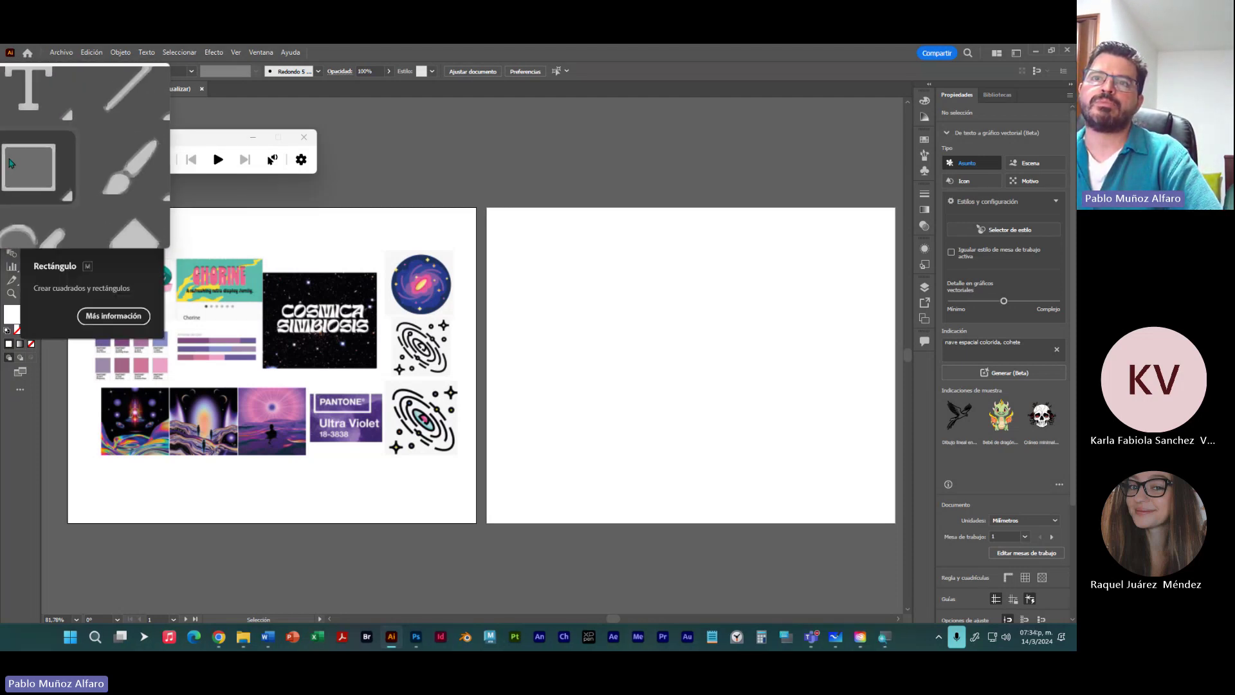
{"action": "left_click_drag", "start_coordinate": [232, 196], "coordinate": [583, 500]}
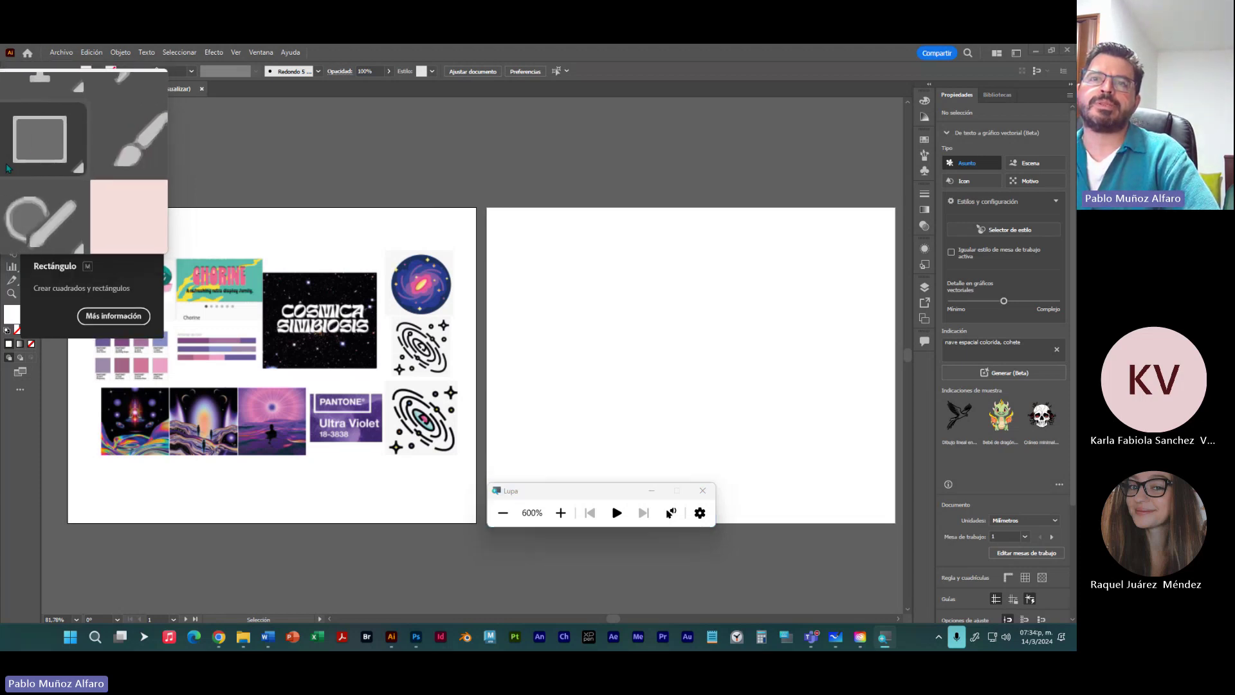
{"action": "mouse_move", "coordinate": [2, 161]}
{"action": "left_mouse_down"}
{"action": "mouse_move", "coordinate": [5, 205]}
{"action": "mouse_move", "coordinate": [6, 158]}
{"action": "left_mouse_up"}
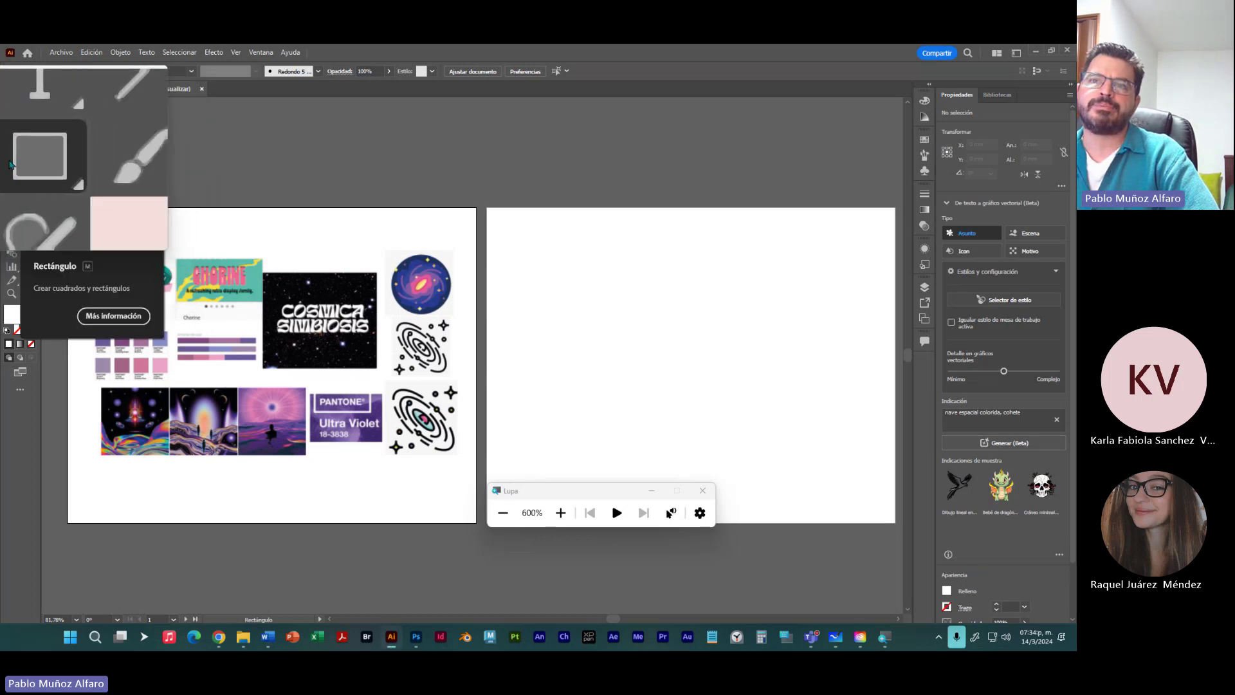
{"action": "left_click", "coordinate": [708, 491]}
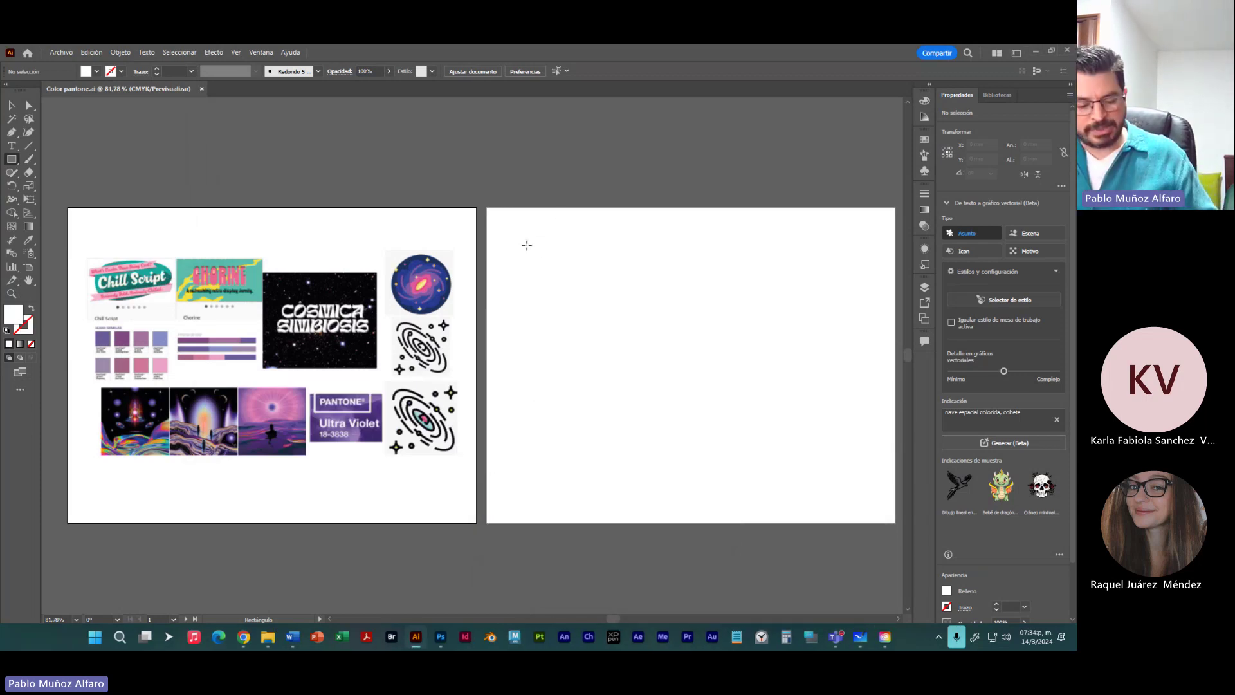
Step: Draw a square of about 34 mm near the upper-left corner of the second artboard and deselect it
{"action": "left_click_drag", "start_coordinate": [513, 233], "coordinate": [564, 281]}
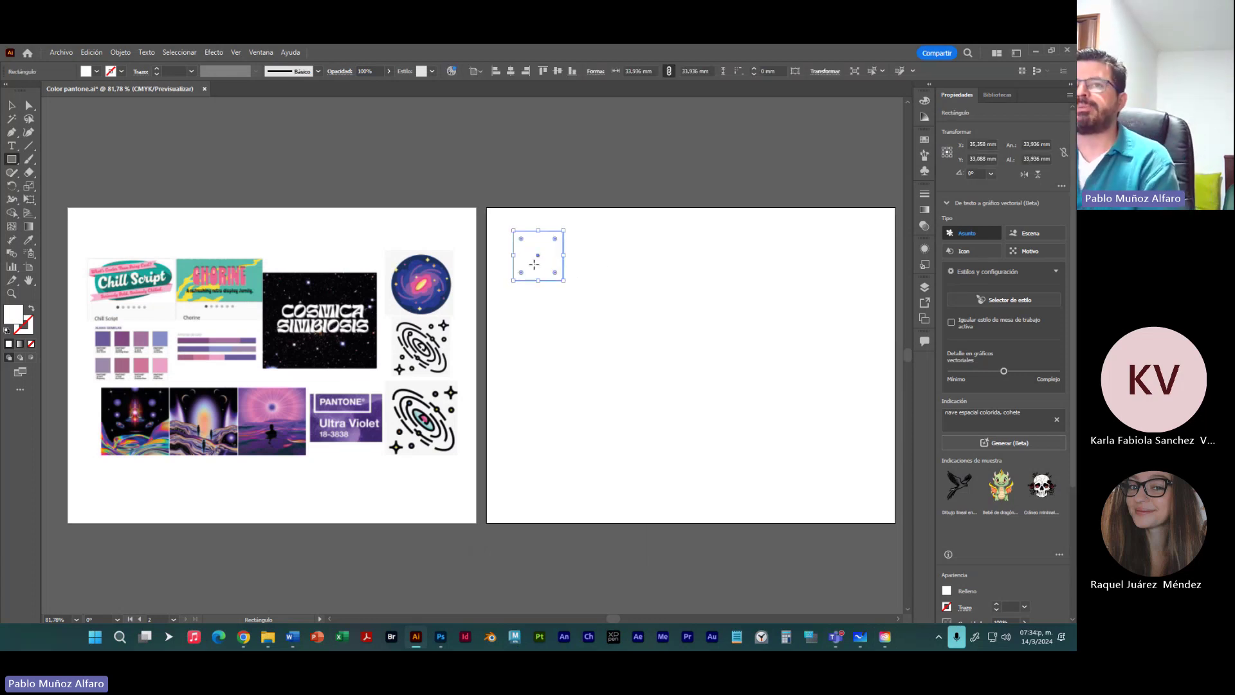
{"action": "key", "text": "v"}
{"action": "left_click", "coordinate": [573, 342]}
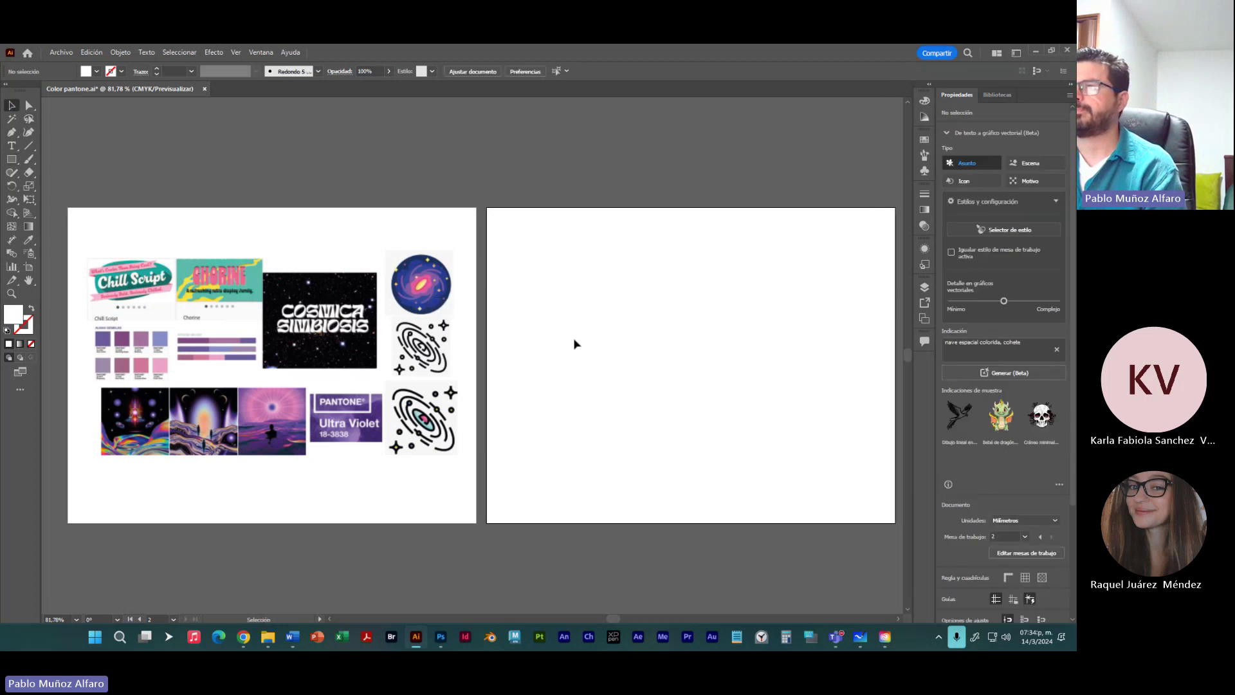
Step: Hide the contextual task bar that accompanies the selected square
{"action": "left_click", "coordinate": [545, 278]}
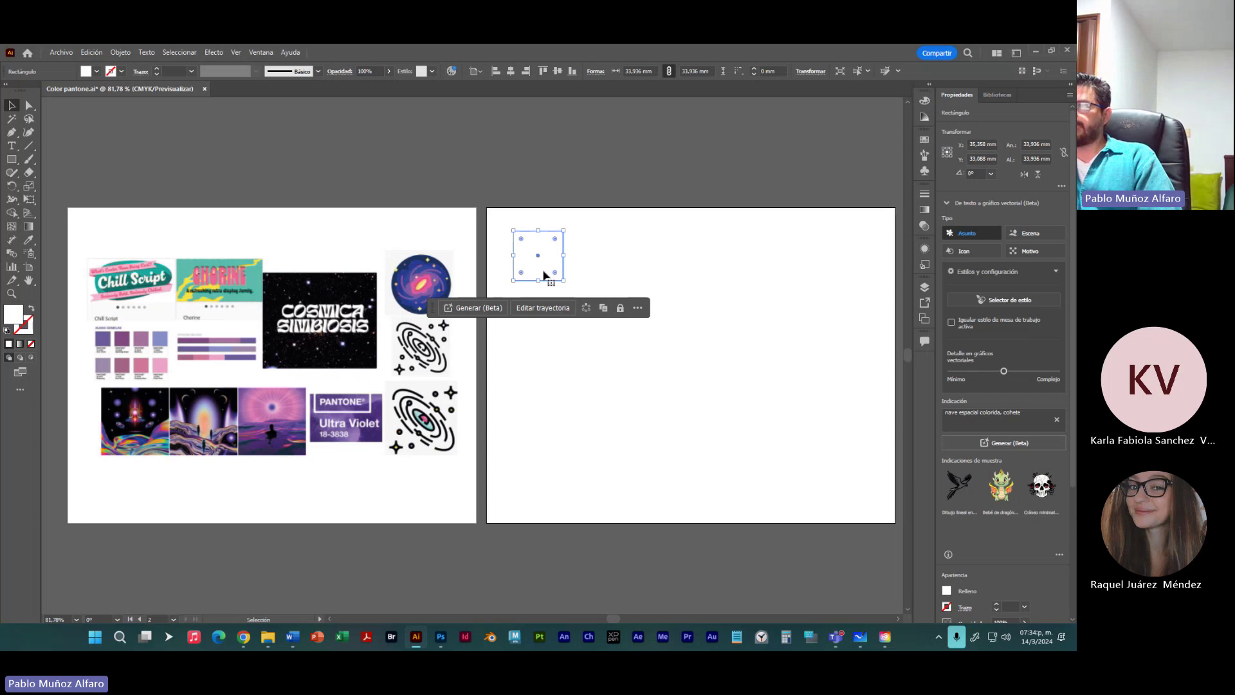
{"action": "left_click", "coordinate": [638, 309]}
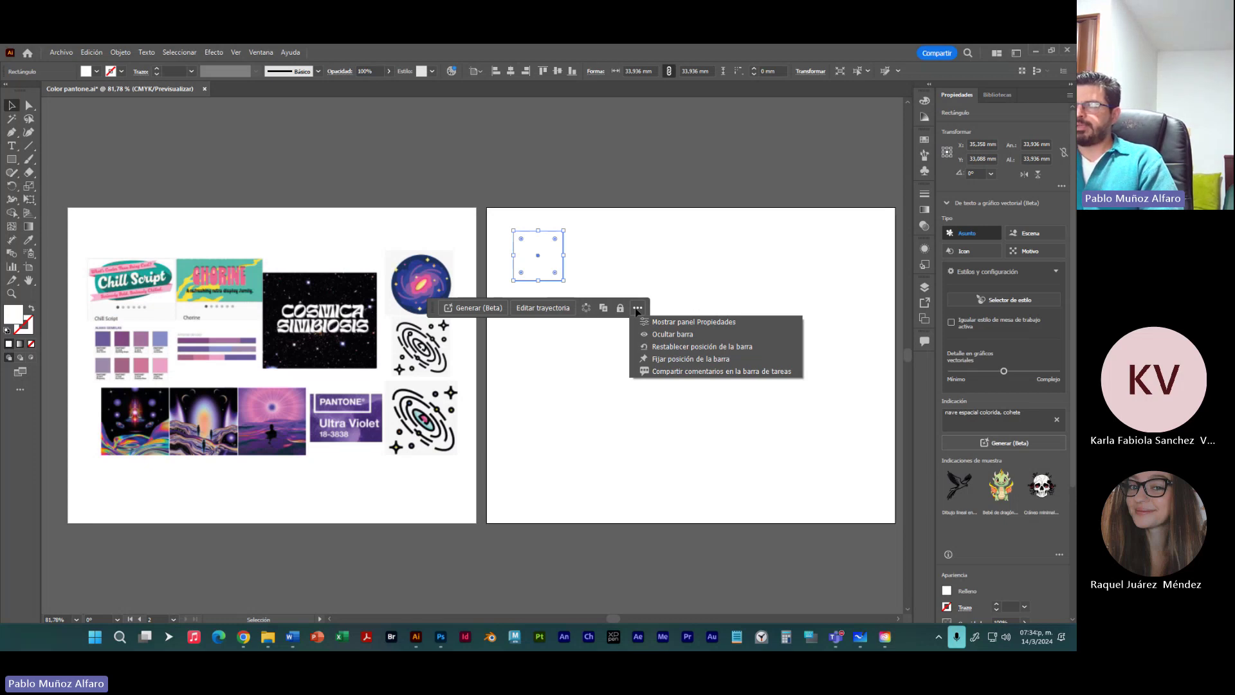
{"action": "left_click", "coordinate": [660, 336]}
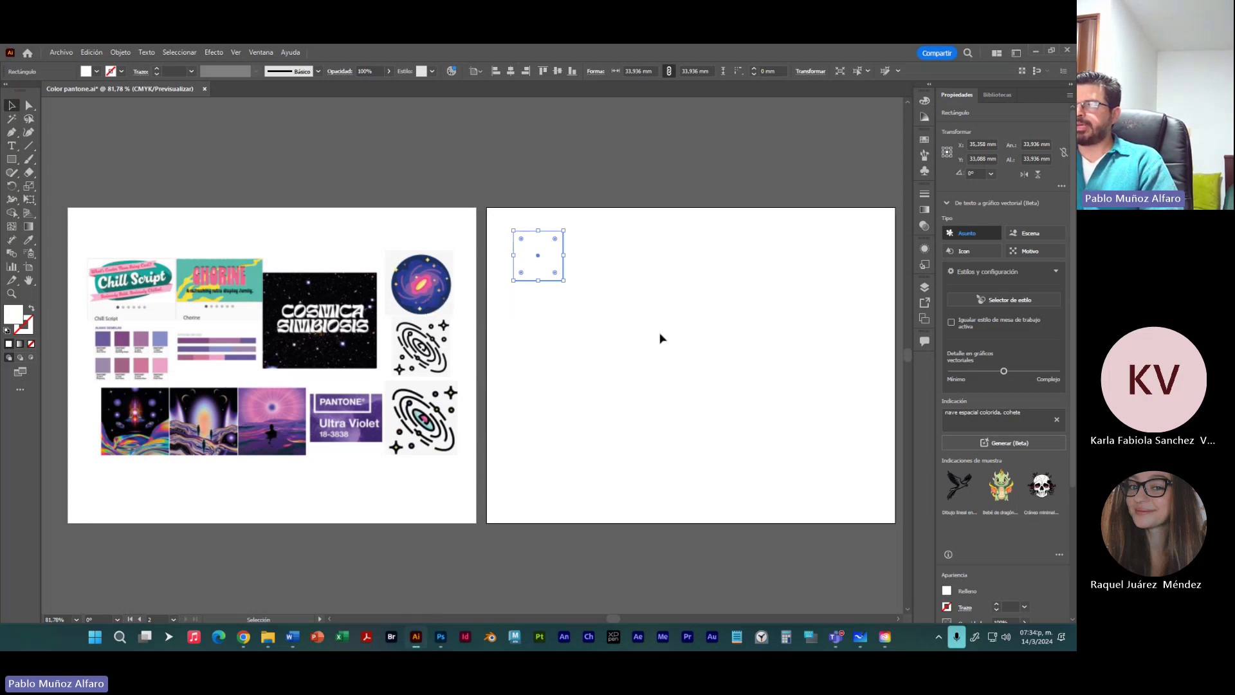
{"action": "left_click", "coordinate": [569, 295]}
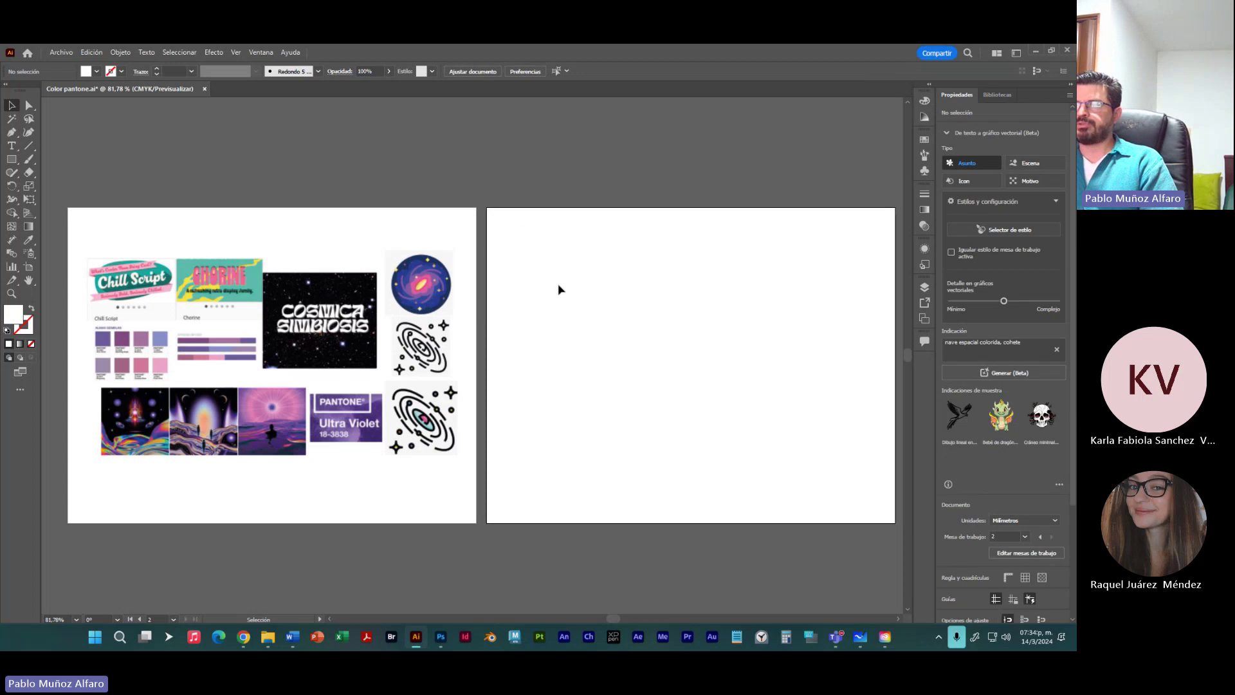
Step: Reposition the square slightly and fill it with the violet of the moodboard's first palette swatch using the Eyedropper
{"action": "left_click", "coordinate": [557, 276]}
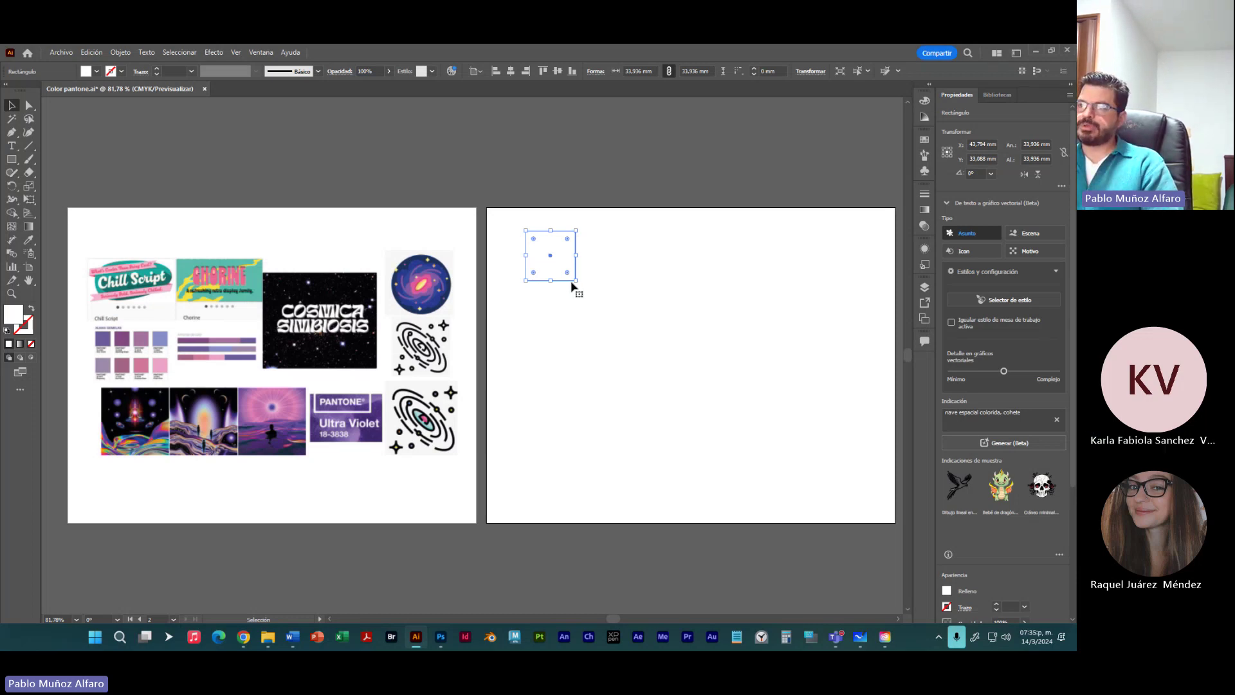
{"action": "mouse_move", "coordinate": [567, 283]}
{"action": "left_mouse_down"}
{"action": "mouse_move", "coordinate": [560, 292]}
{"action": "mouse_move", "coordinate": [555, 278]}
{"action": "left_mouse_up"}
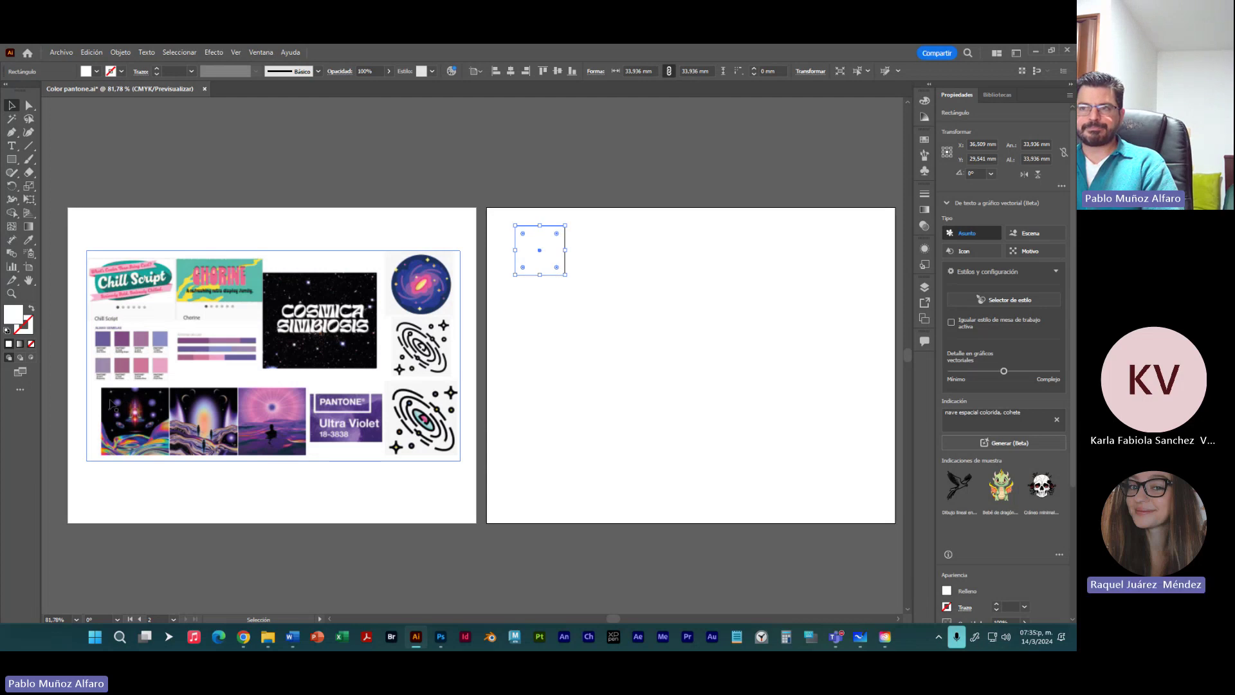
{"action": "left_click", "coordinate": [29, 242]}
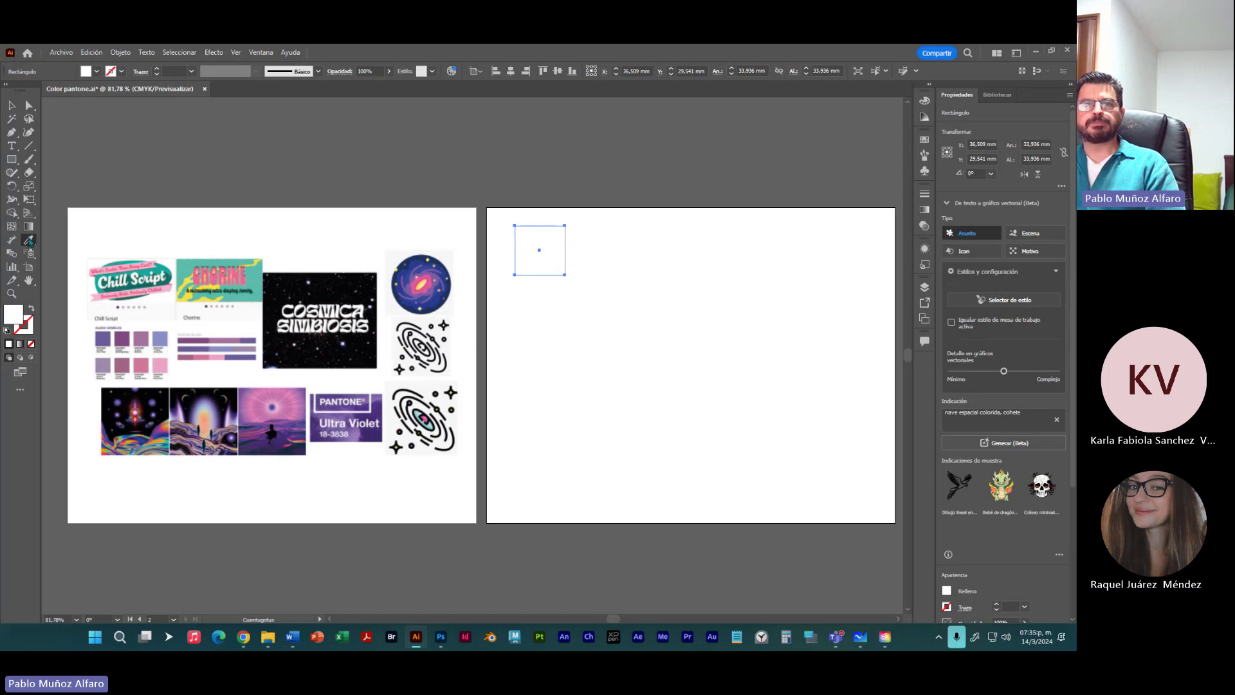
{"action": "left_click", "coordinate": [104, 333]}
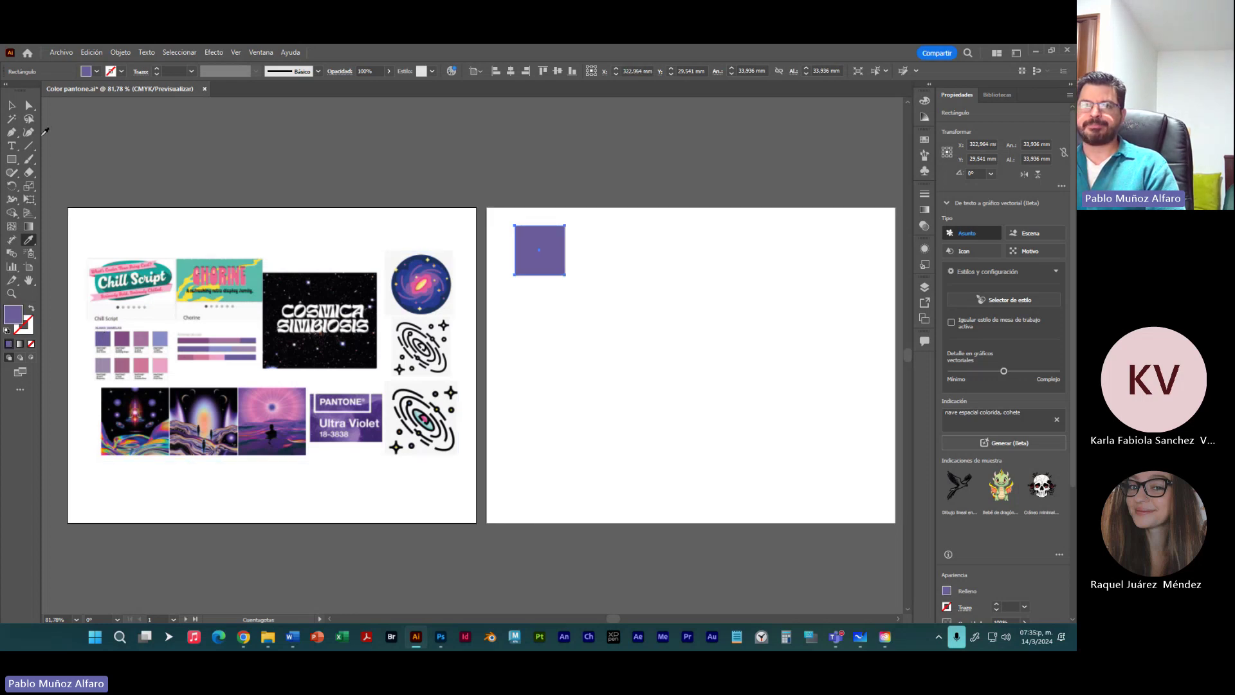
{"action": "left_click", "coordinate": [11, 105]}
{"action": "left_click", "coordinate": [595, 370]}
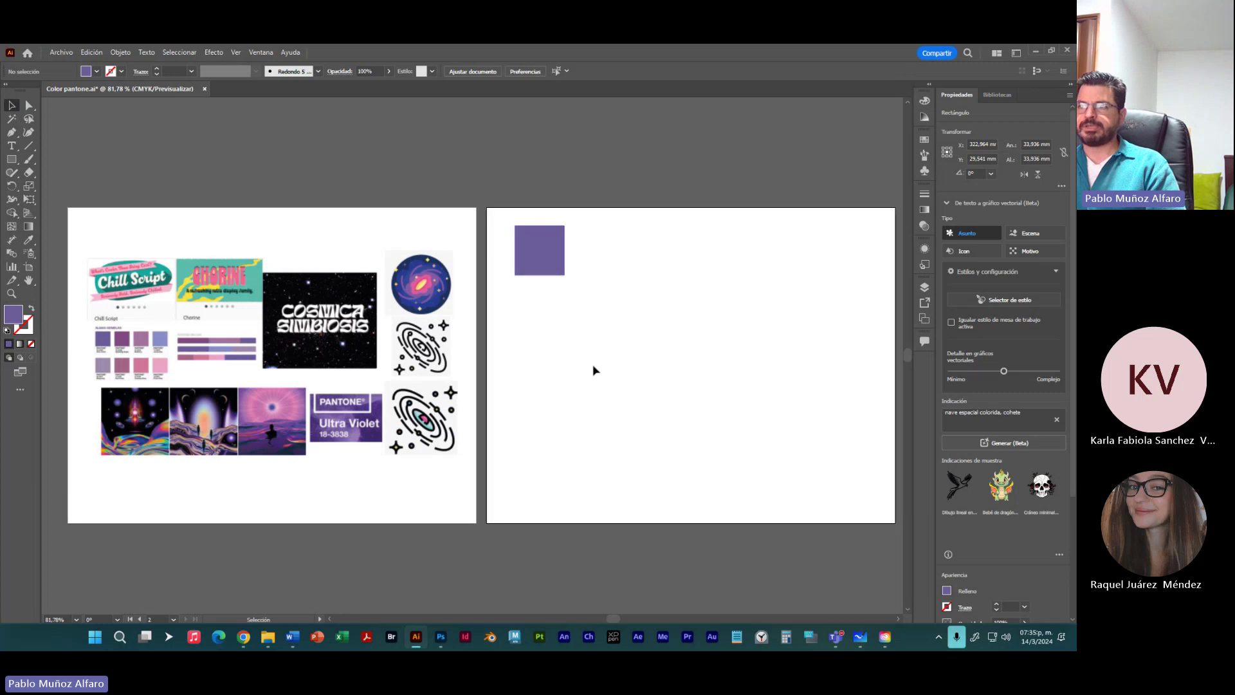
Step: Move the violet square closer to the second artboard's upper-left corner and scale it proportionally to about 22 mm
{"action": "left_click_drag", "start_coordinate": [548, 275], "coordinate": [539, 279]}
{"action": "left_click", "coordinate": [571, 332]}
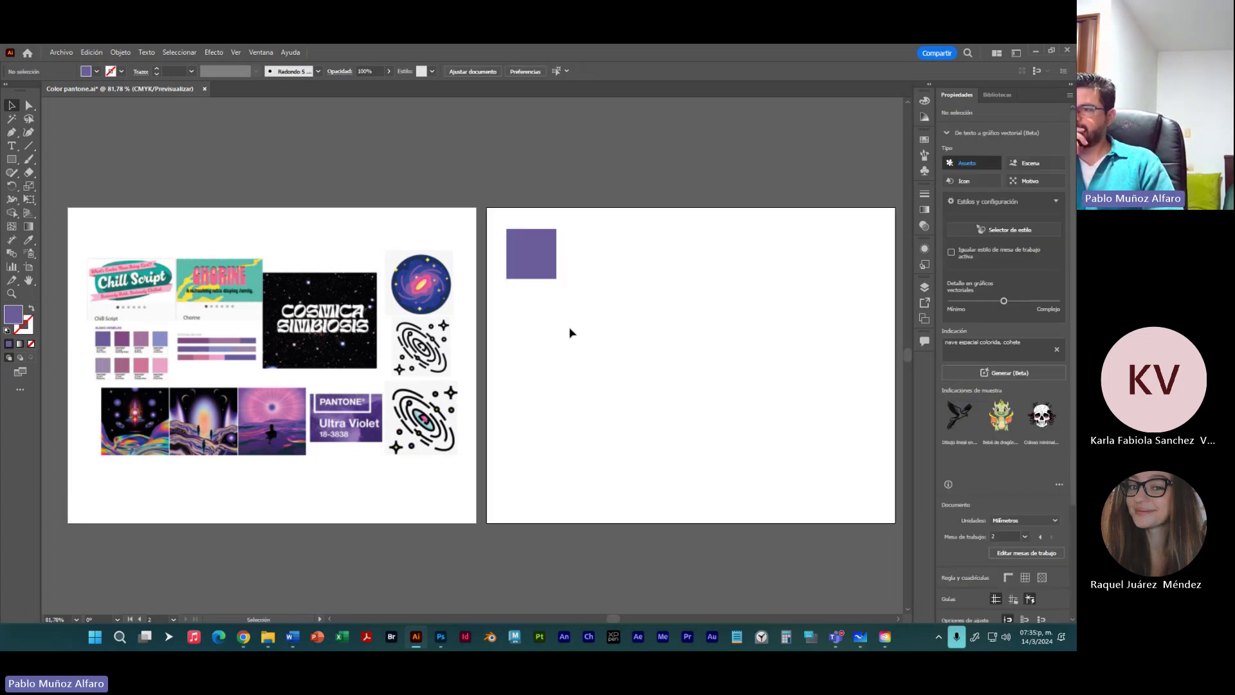
{"action": "left_click", "coordinate": [531, 272]}
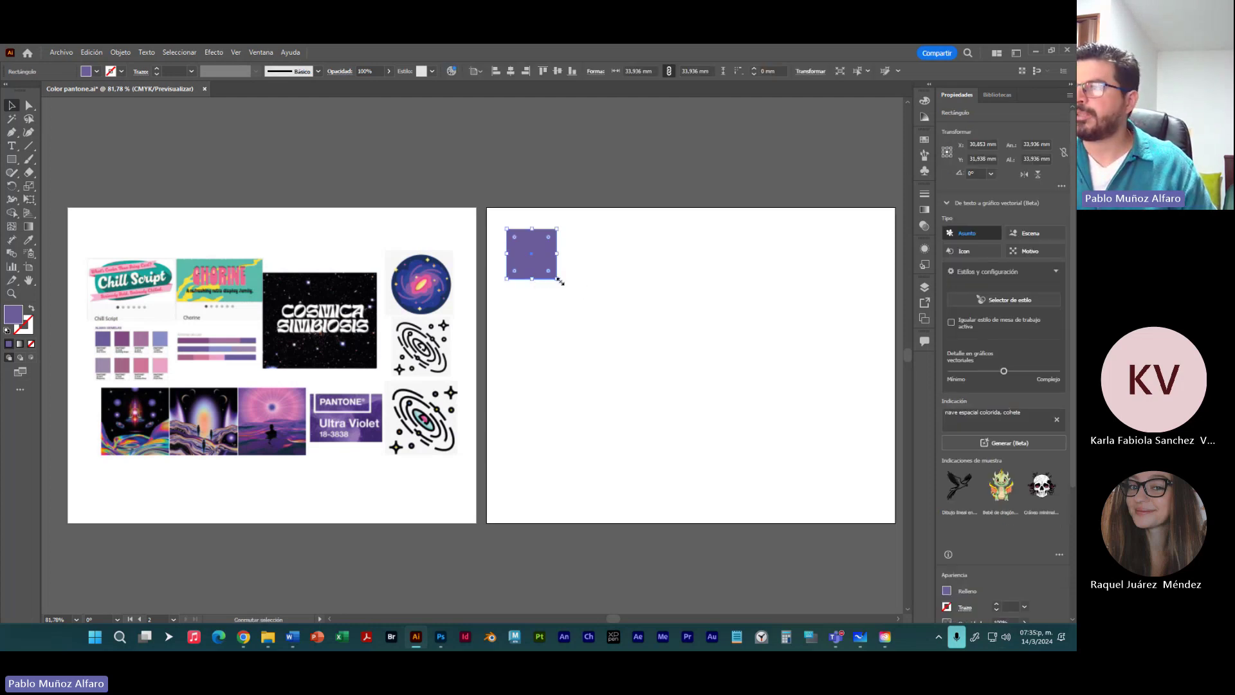
{"action": "left_click_drag", "start_coordinate": [556, 279], "coordinate": [519, 259]}
{"action": "left_click_drag", "start_coordinate": [720, 380], "coordinate": [707, 383]}
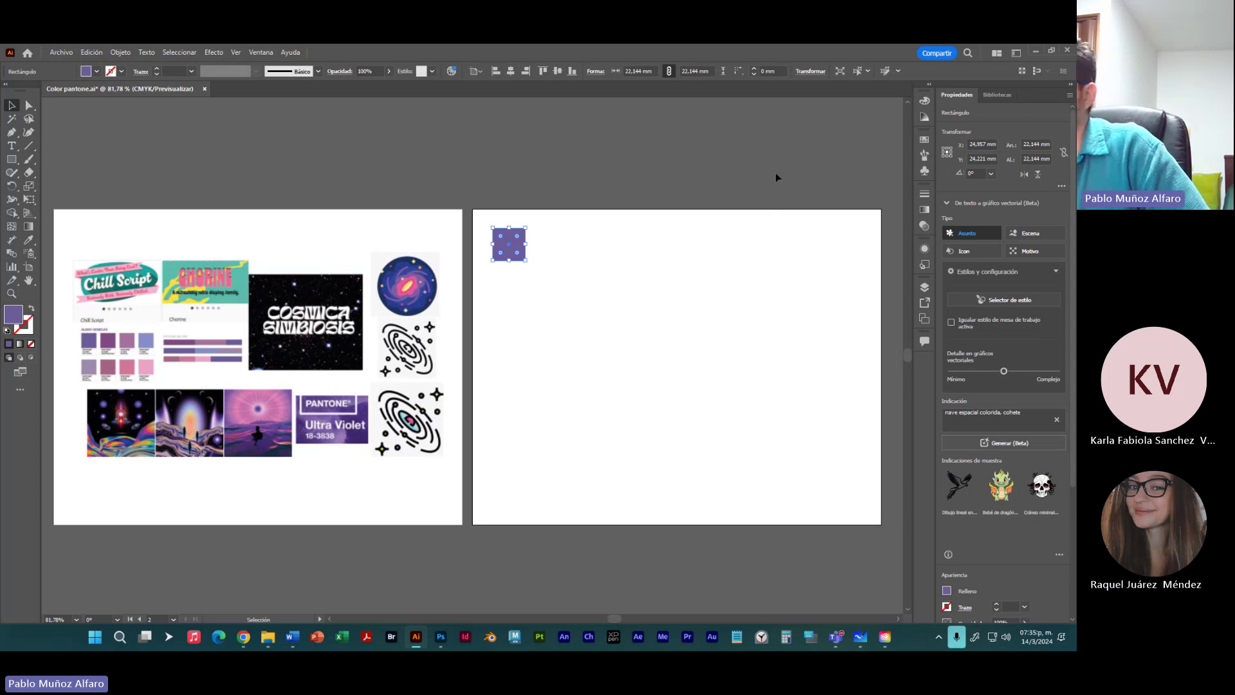
{"action": "left_click", "coordinate": [689, 182]}
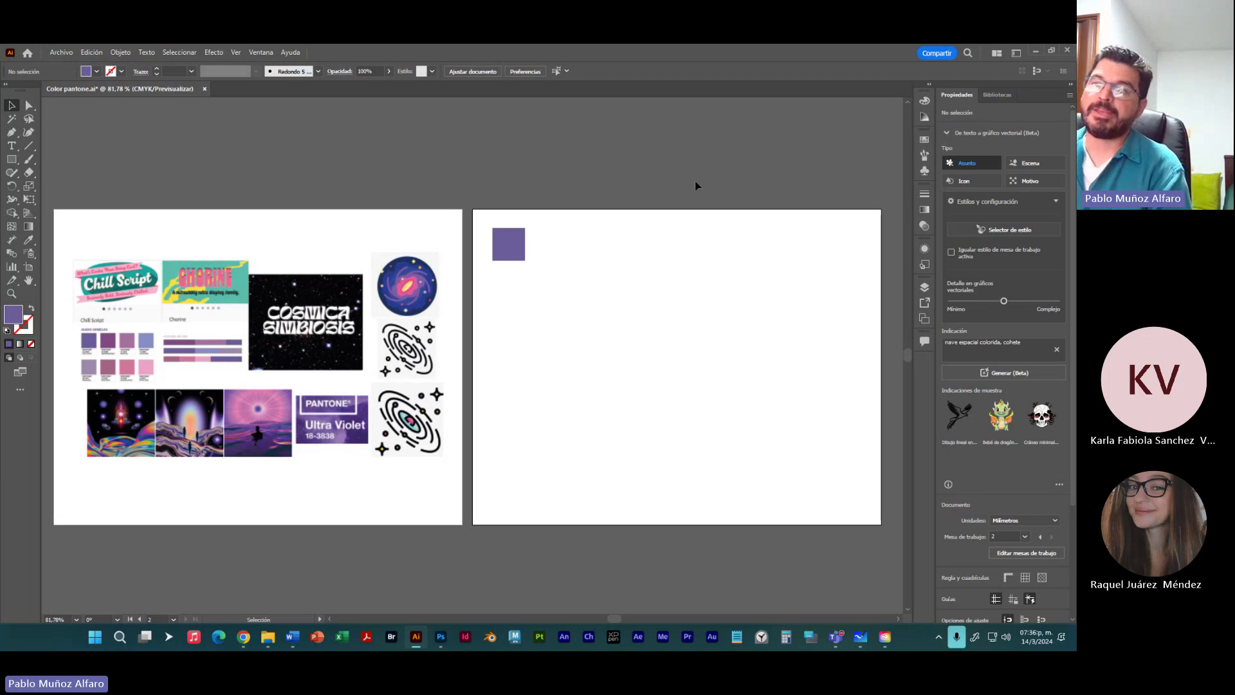
Step: Copy and paste the violet square, placing the copy directly below the original in line with its left edge
{"action": "left_click", "coordinate": [517, 259]}
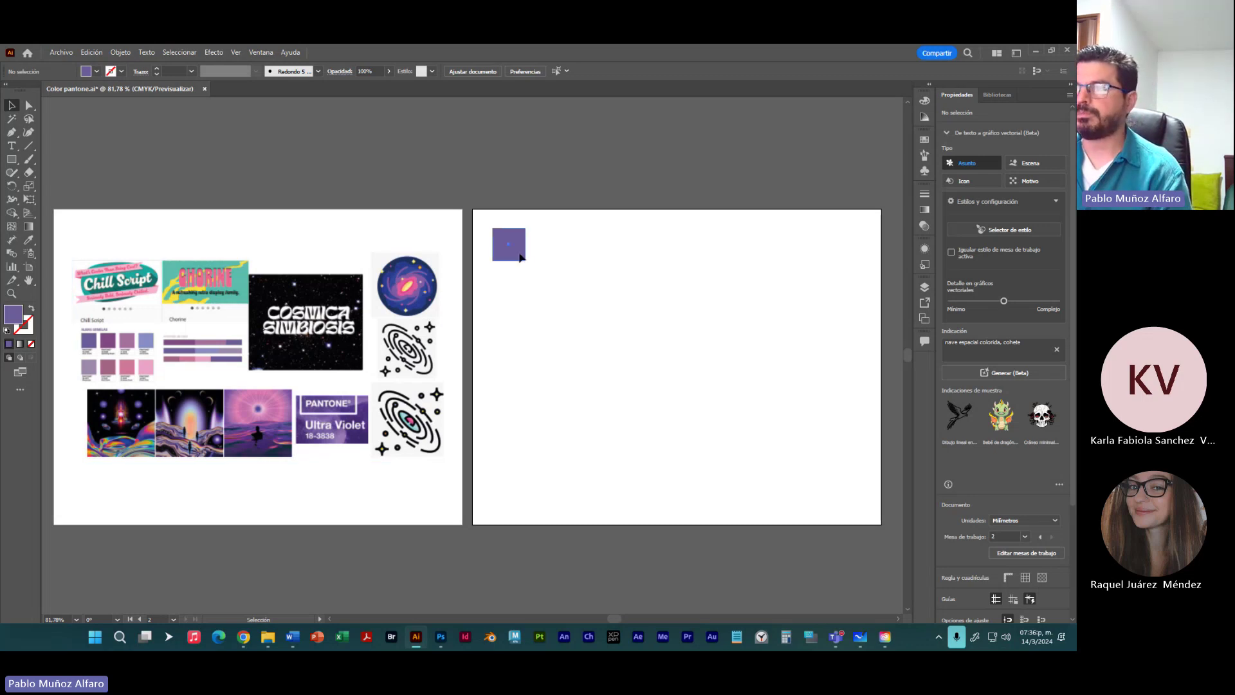
{"action": "left_click", "coordinate": [534, 311]}
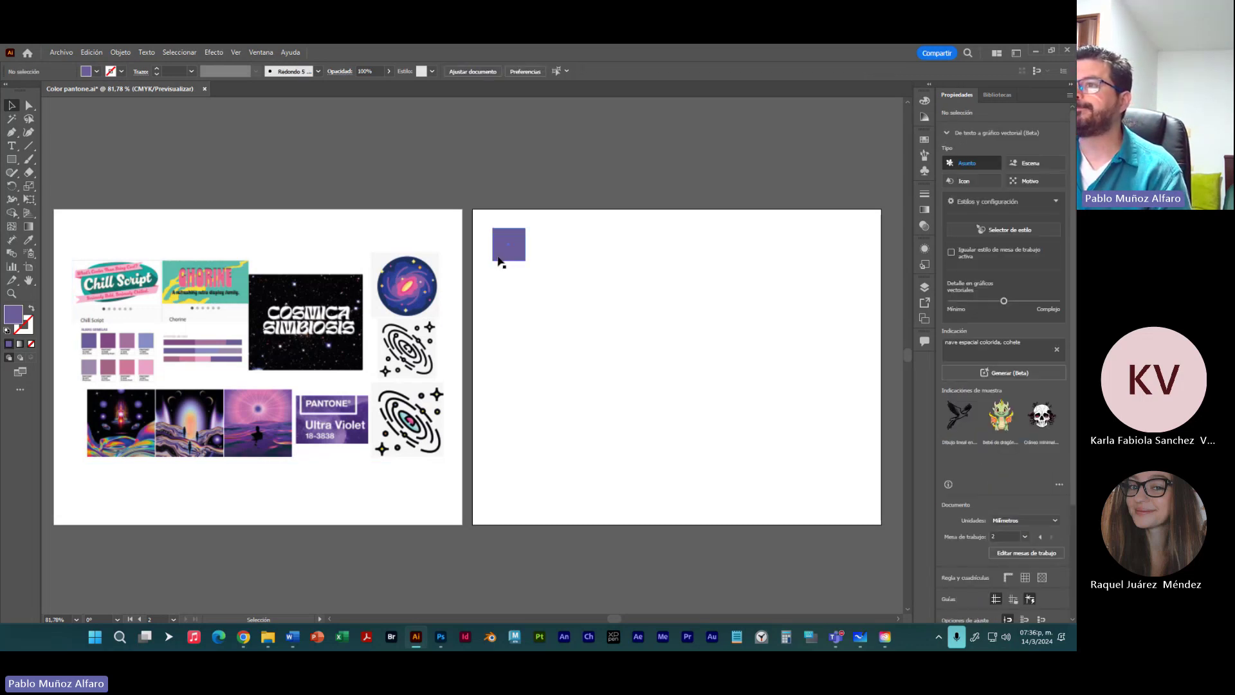
{"action": "left_click", "coordinate": [504, 254]}
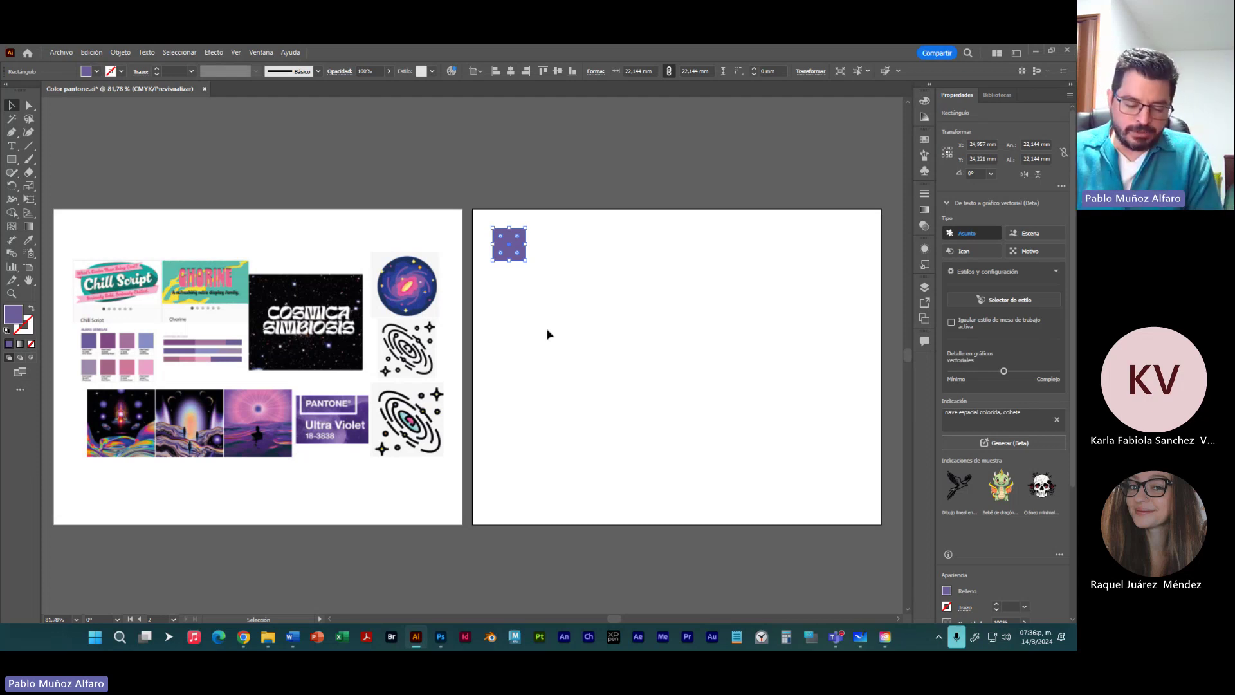
{"action": "key", "text": "a"}
{"action": "key", "text": "ctrl+v"}
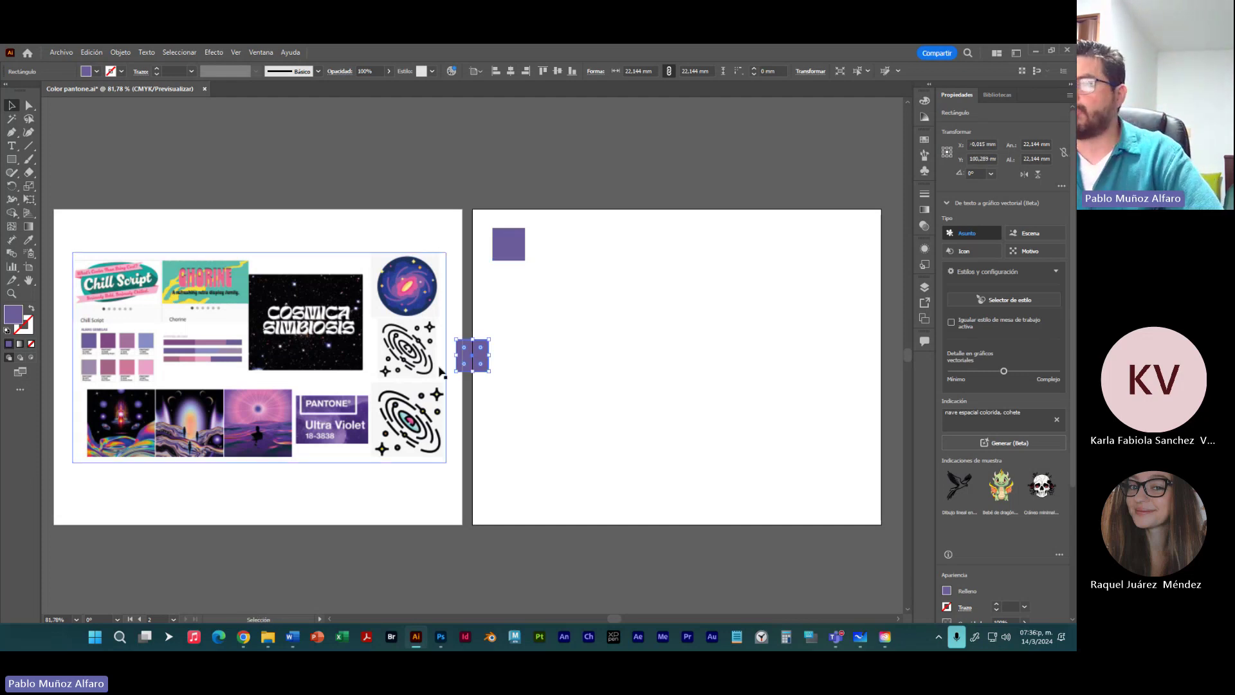
{"action": "left_click_drag", "start_coordinate": [487, 359], "coordinate": [516, 294]}
{"action": "left_click", "coordinate": [556, 339]}
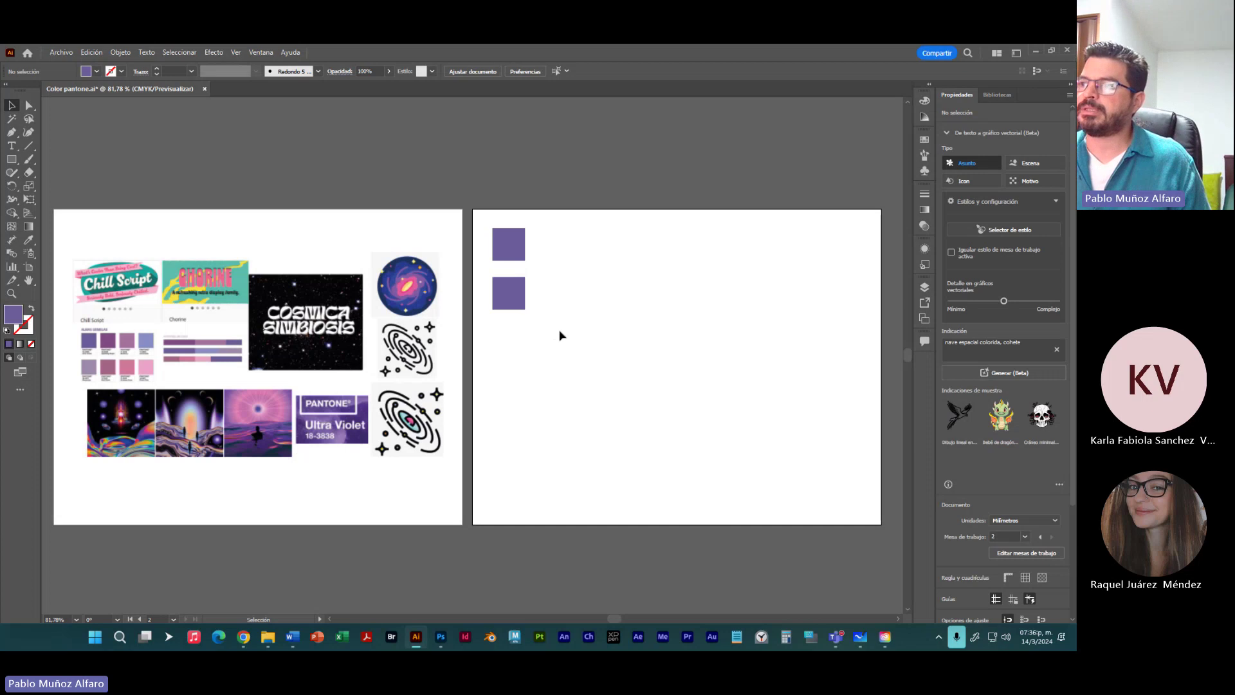
Step: Duplicate the second violet square and align the copy below it, evenly spaced as the third square in the column
{"action": "left_click", "coordinate": [515, 299]}
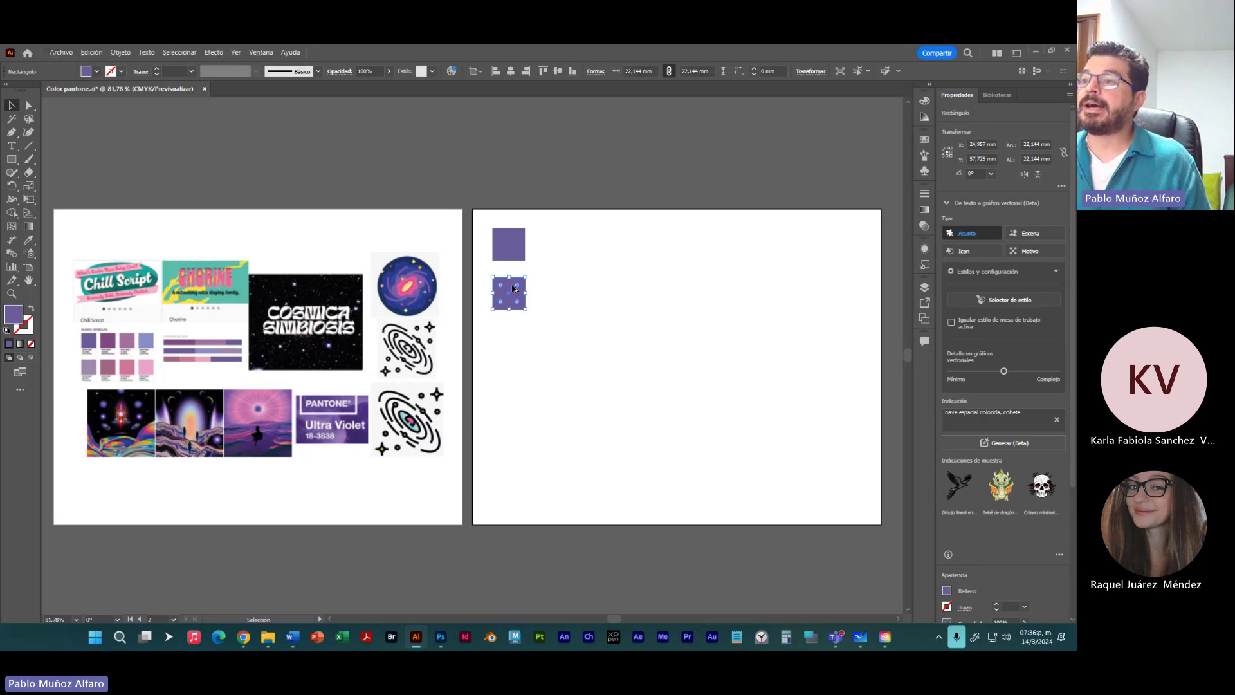
{"action": "left_click", "coordinate": [584, 319]}
{"action": "left_click", "coordinate": [516, 306]}
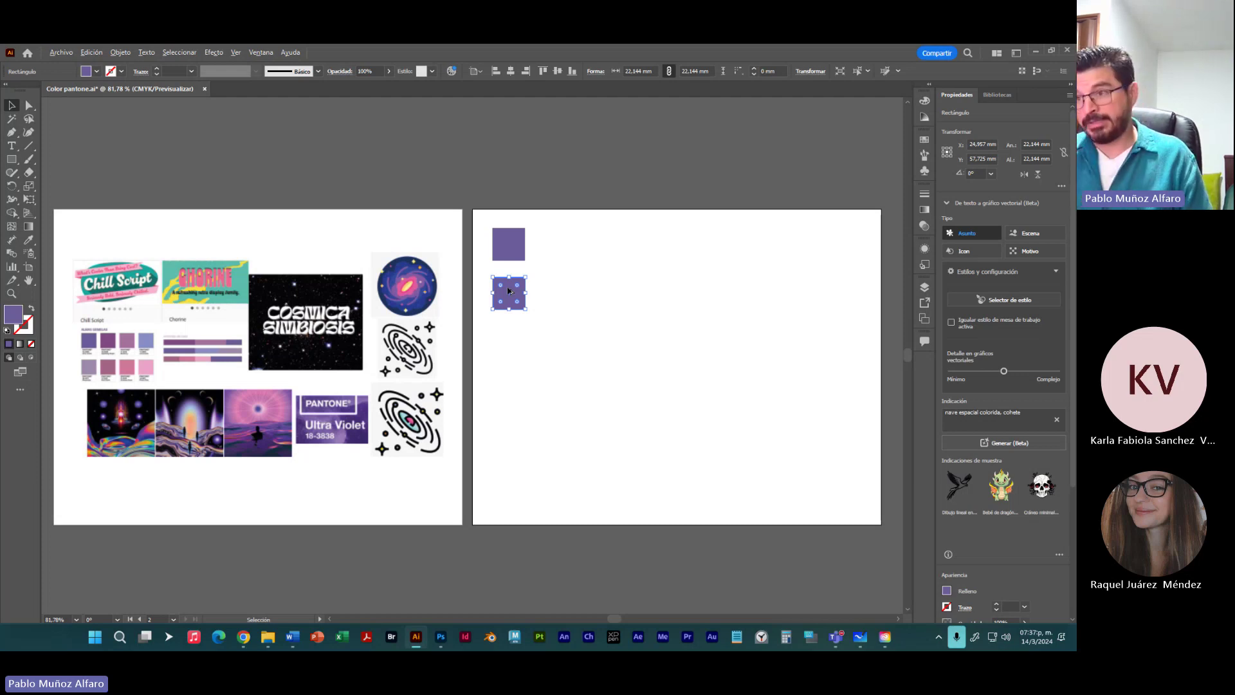
{"action": "left_click_drag", "start_coordinate": [509, 291], "coordinate": [545, 387]}
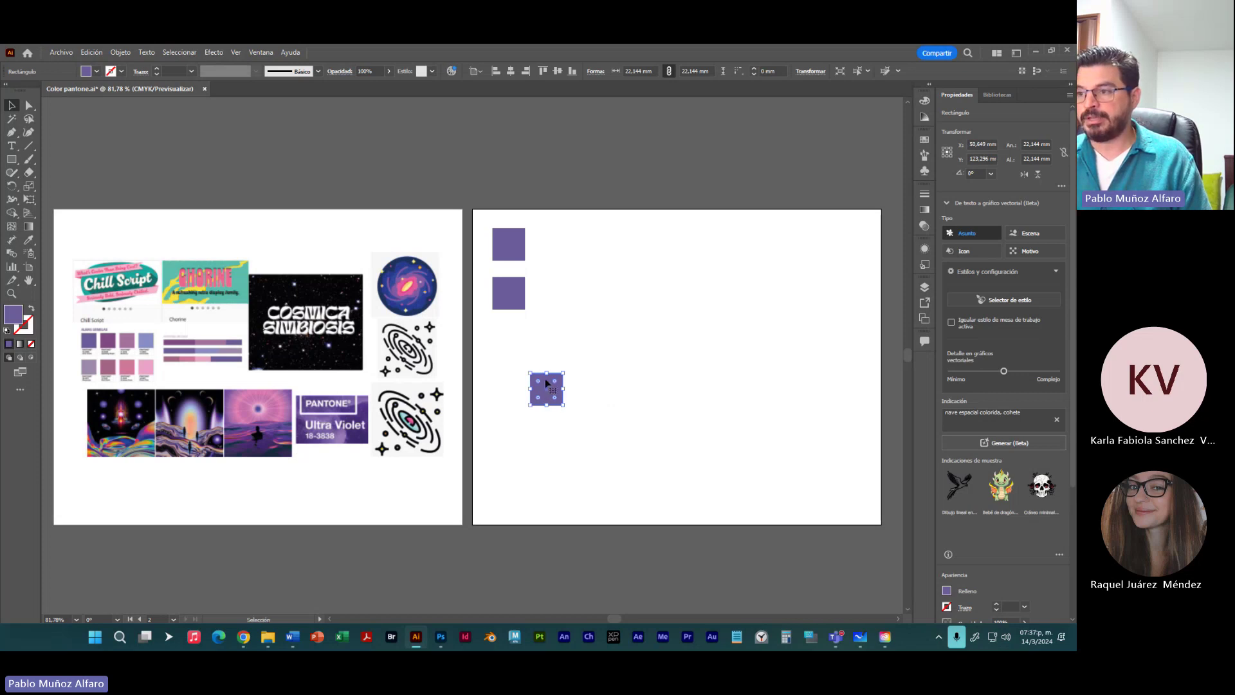
{"action": "left_click_drag", "start_coordinate": [545, 387], "coordinate": [507, 335]}
{"action": "left_click", "coordinate": [544, 366]}
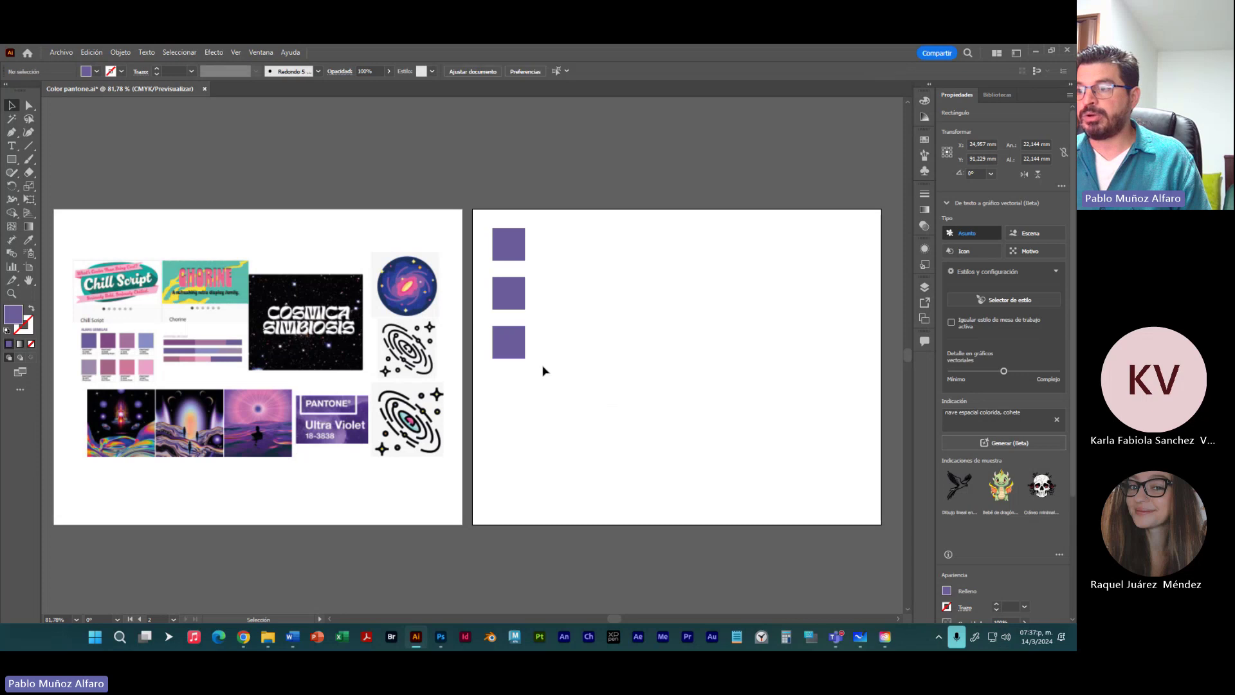
Step: Duplicate the third violet square and place the copy directly below it as the column's evenly spaced fourth square
{"action": "left_click", "coordinate": [518, 351]}
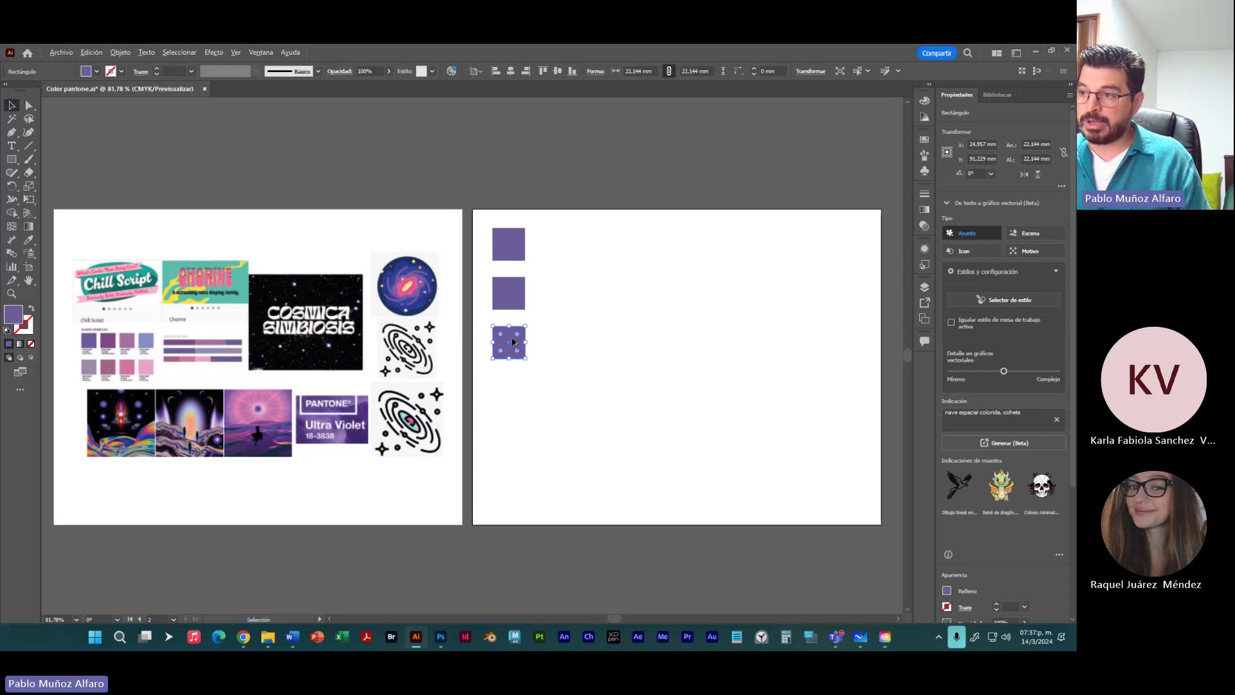
{"action": "left_click_drag", "start_coordinate": [513, 341], "coordinate": [513, 388]}
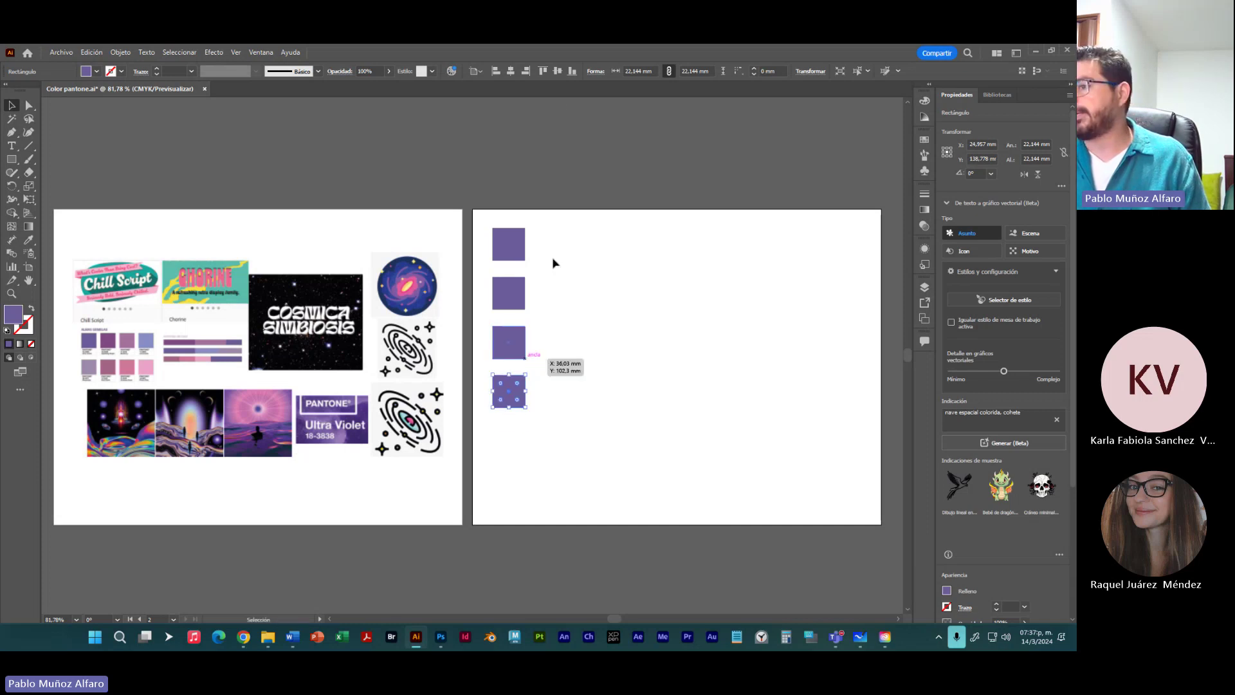
{"action": "left_click", "coordinate": [507, 246]}
{"action": "left_click", "coordinate": [598, 303]}
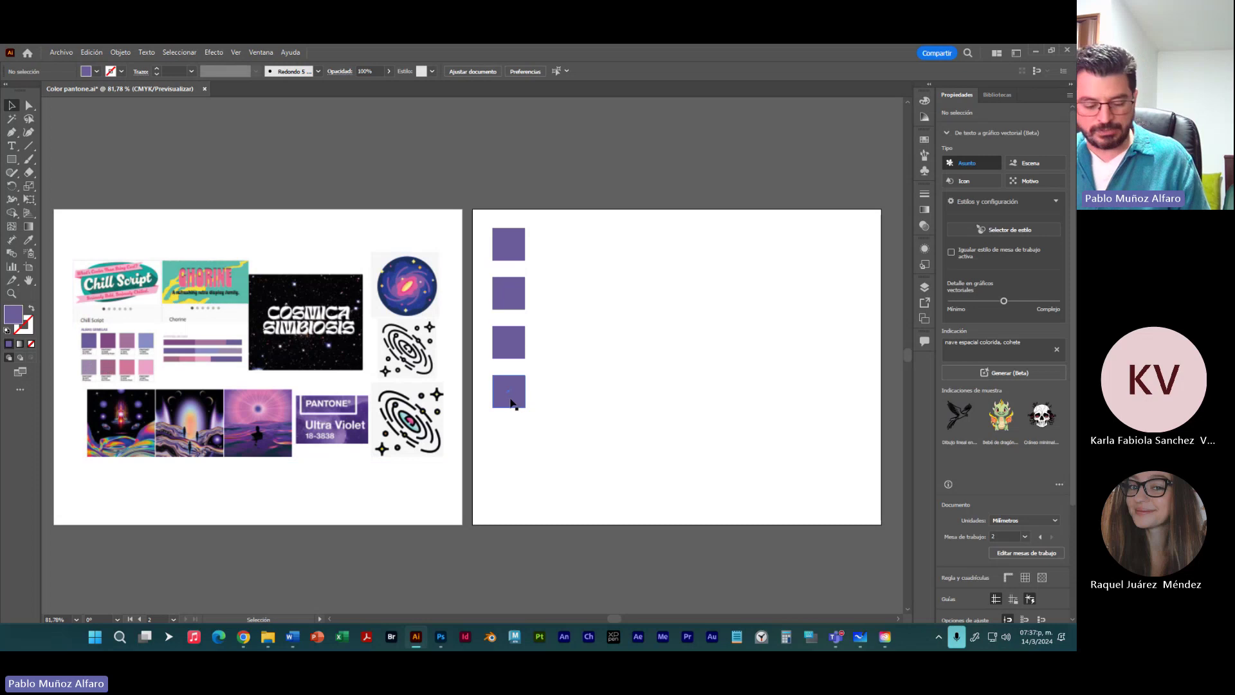
Step: Duplicate the fourth square downward twice to extend the left column with a fifth and a sixth violet square
{"action": "left_click_drag", "start_coordinate": [519, 408], "coordinate": [516, 508]}
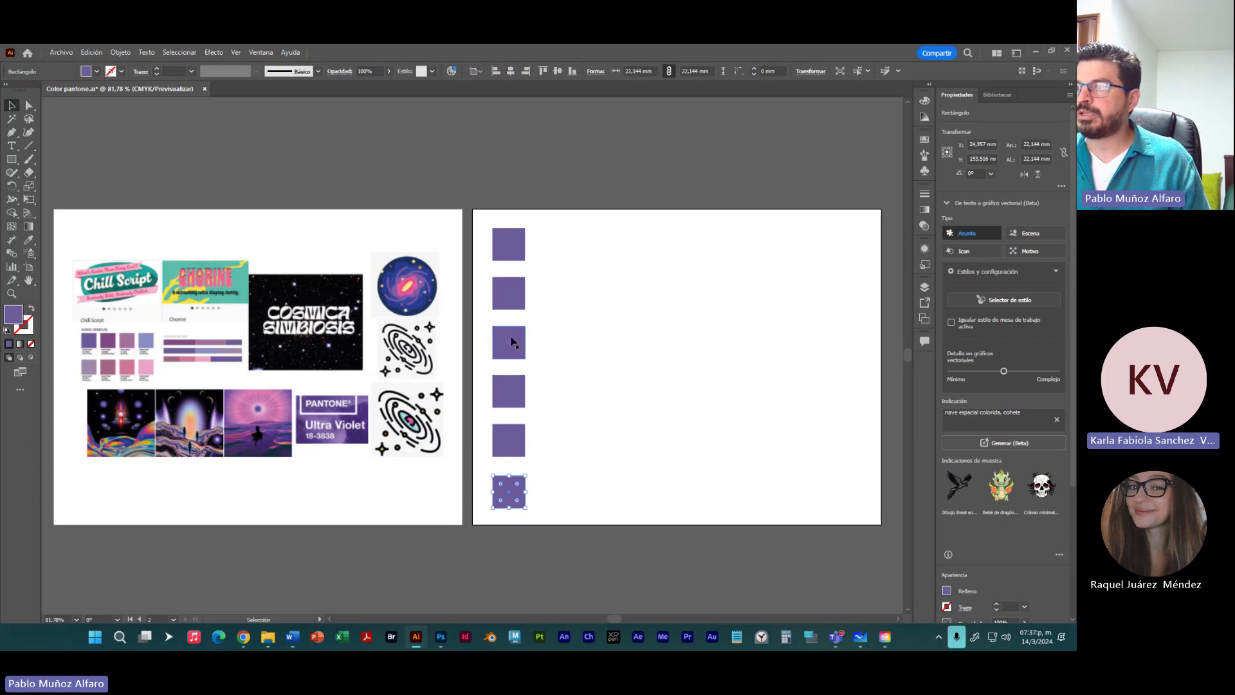
{"action": "left_click", "coordinate": [553, 457]}
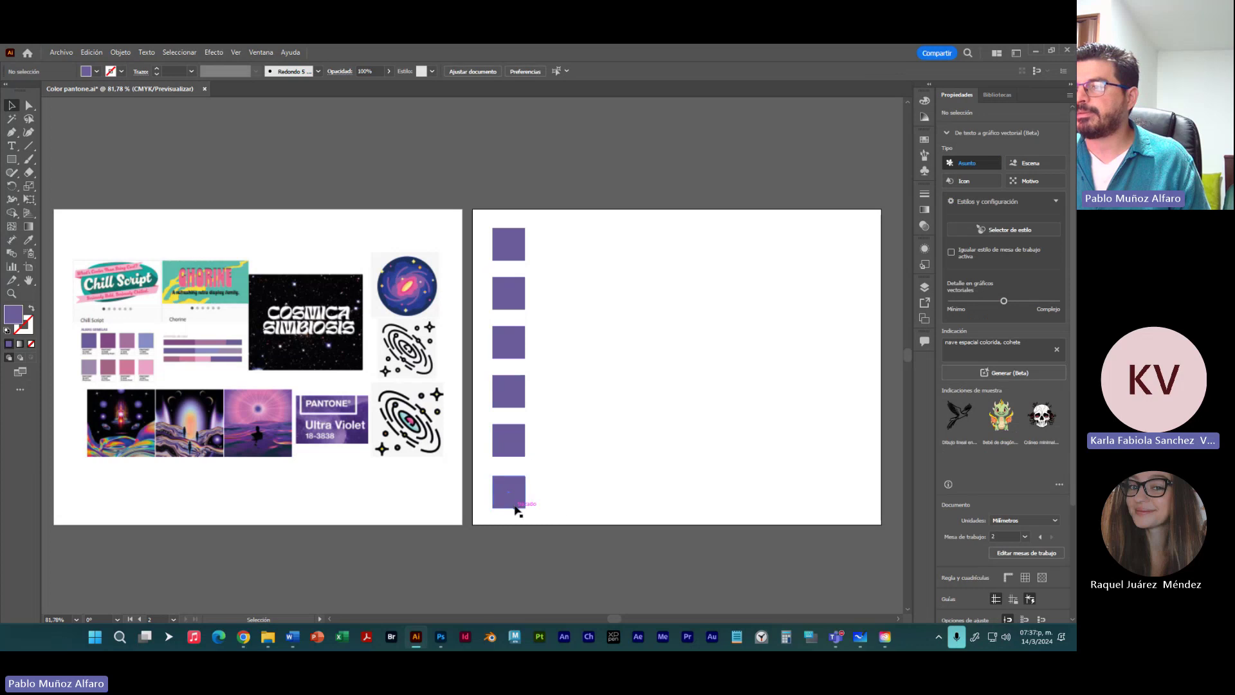
{"action": "left_click", "coordinate": [518, 507]}
{"action": "left_click", "coordinate": [563, 484]}
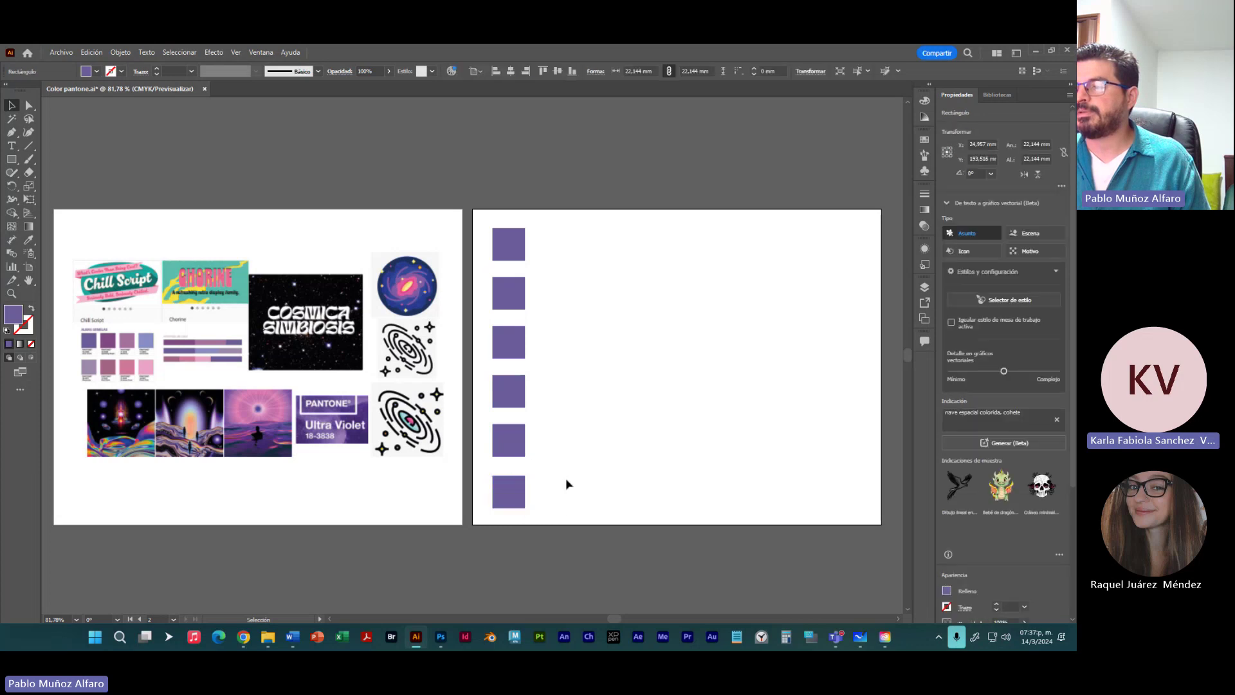
{"action": "left_click", "coordinate": [514, 494]}
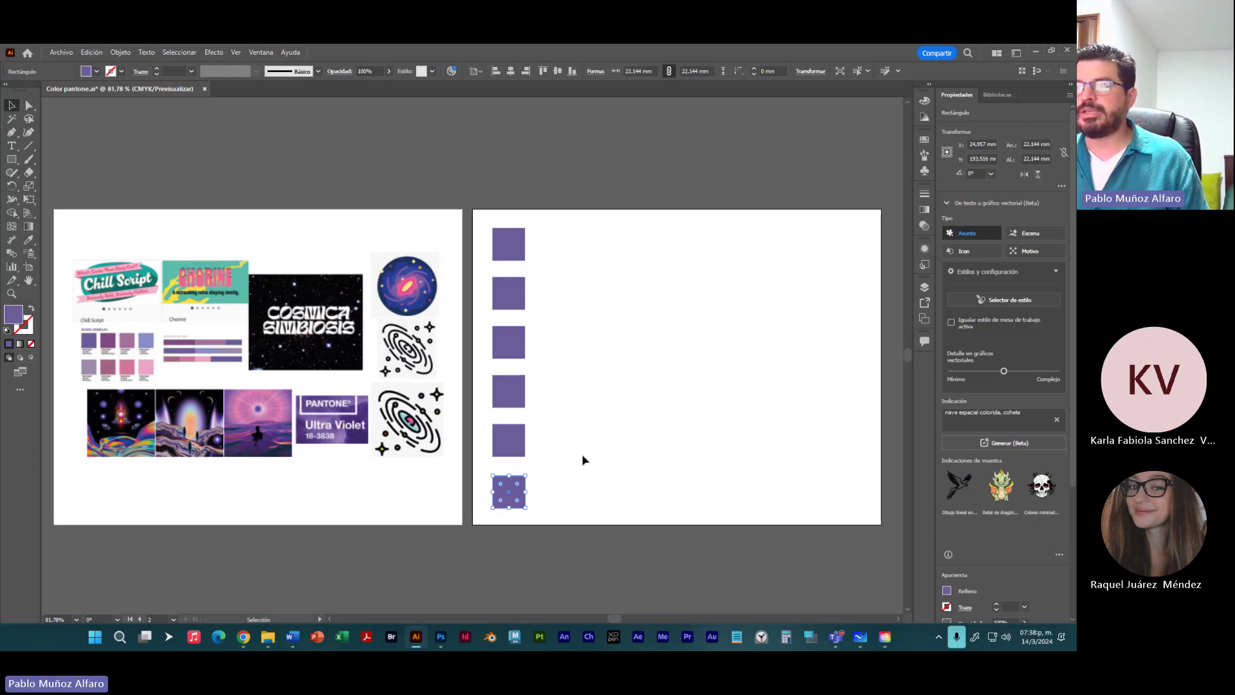
{"action": "left_click", "coordinate": [535, 285]}
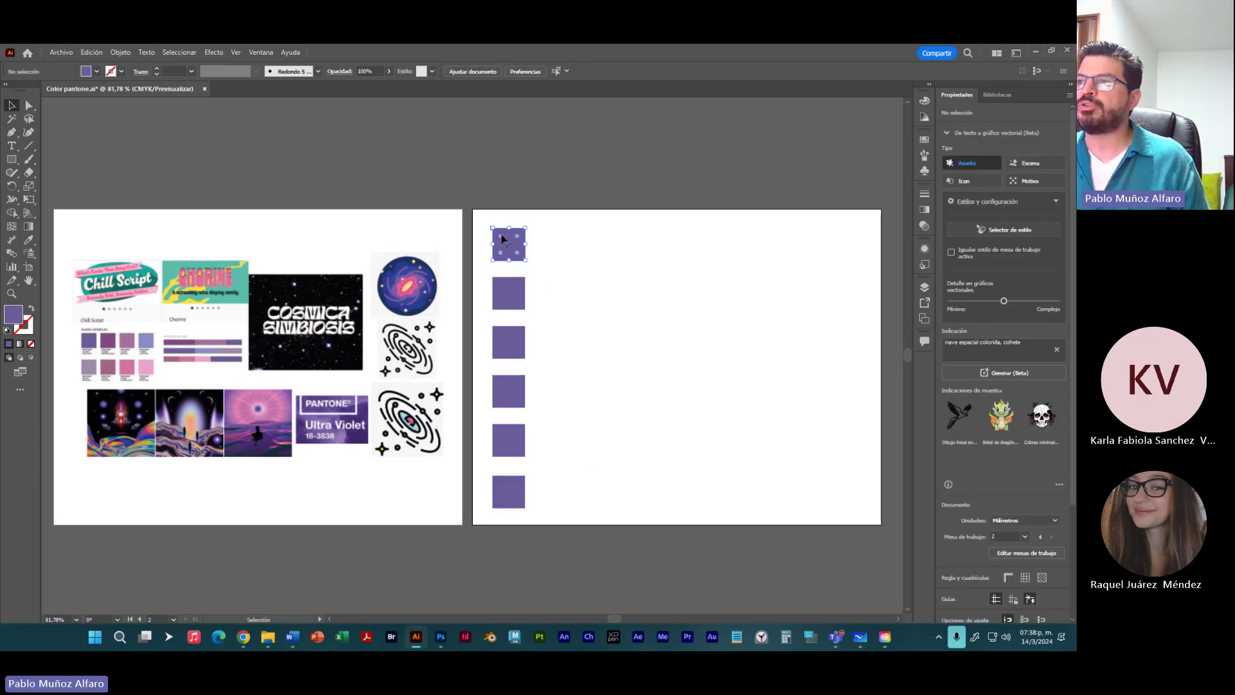
Step: Copy and paste the column's top square, placing the copy level with it to start a second column mid-artboard
{"action": "left_click", "coordinate": [503, 238]}
{"action": "key", "text": "ctrl+c"}
{"action": "key", "text": "ctrl+v"}
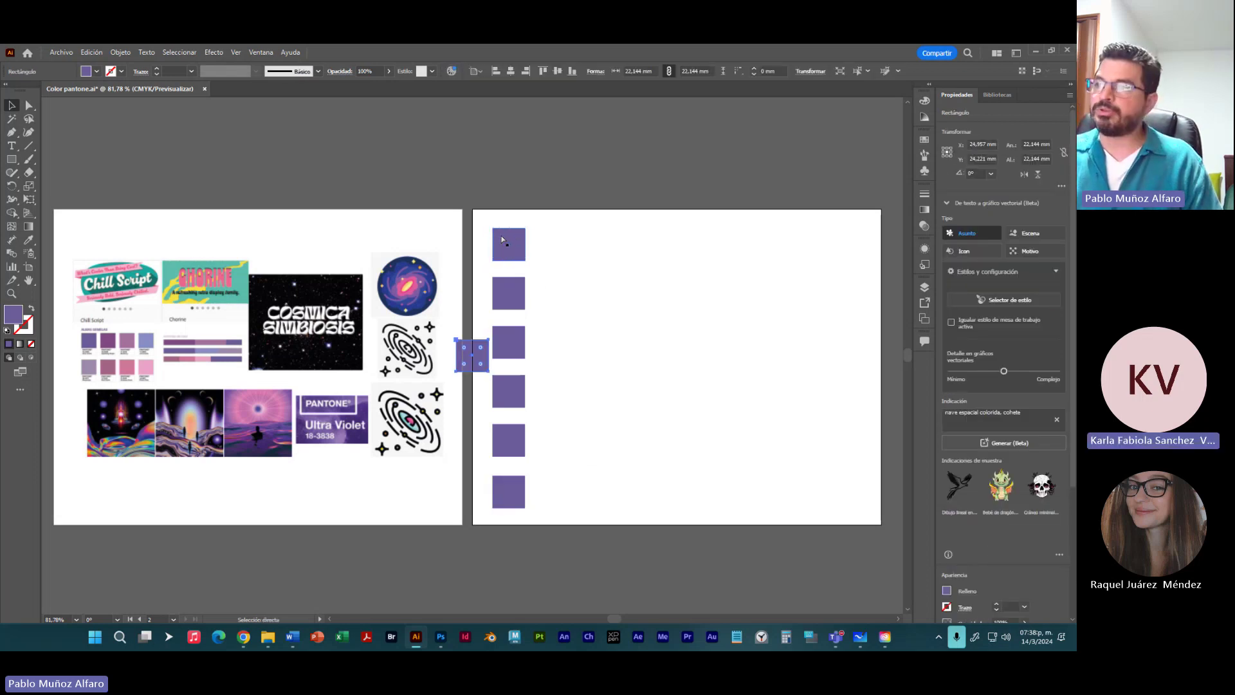
{"action": "left_click", "coordinate": [481, 356]}
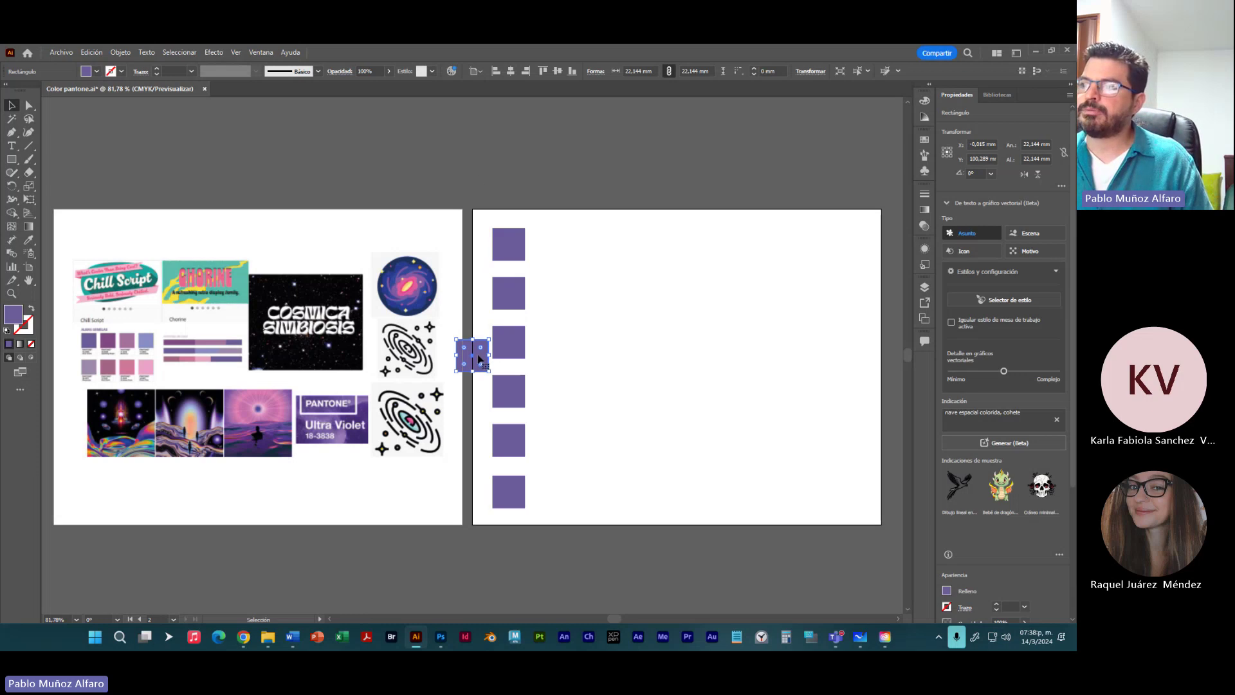
{"action": "left_click_drag", "start_coordinate": [479, 359], "coordinate": [696, 242]}
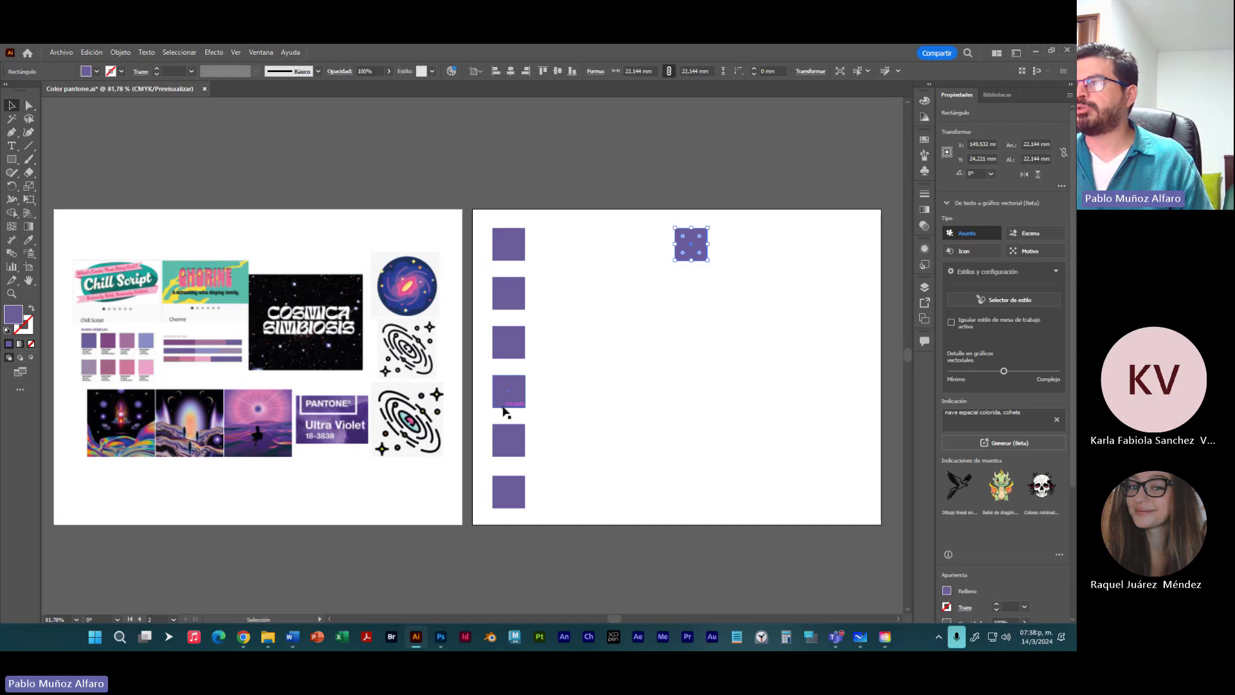
Step: Move the first column's bottom two squares below the second column's top square and duplicate the lower one as the fourth
{"action": "left_click_drag", "start_coordinate": [546, 427], "coordinate": [702, 341]}
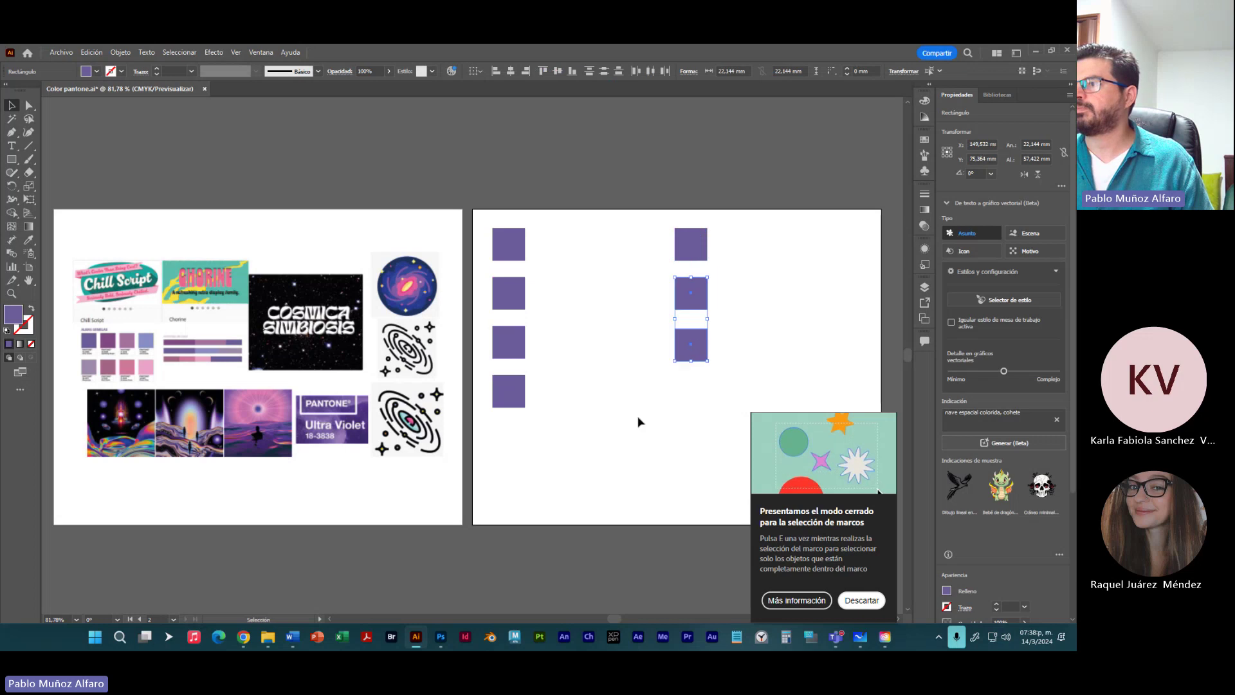
{"action": "left_click", "coordinate": [640, 422]}
{"action": "left_click", "coordinate": [694, 350]}
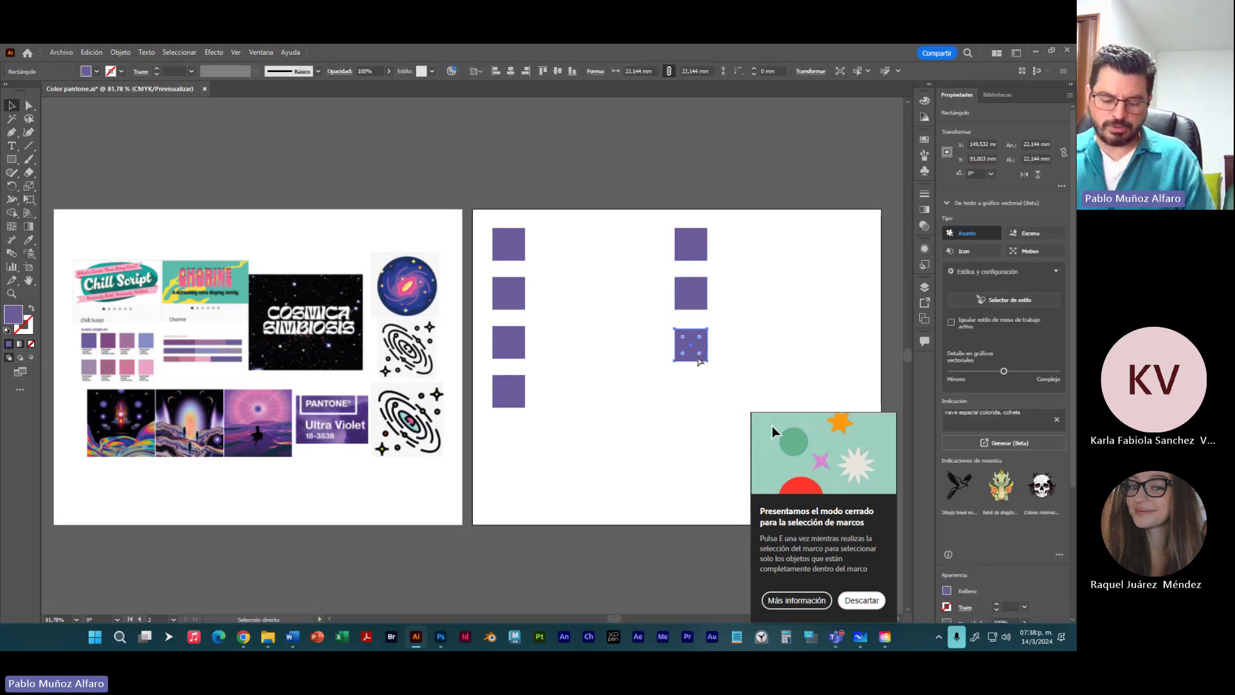
{"action": "key", "text": "ctrl+c"}
{"action": "key", "text": "ctrl+v"}
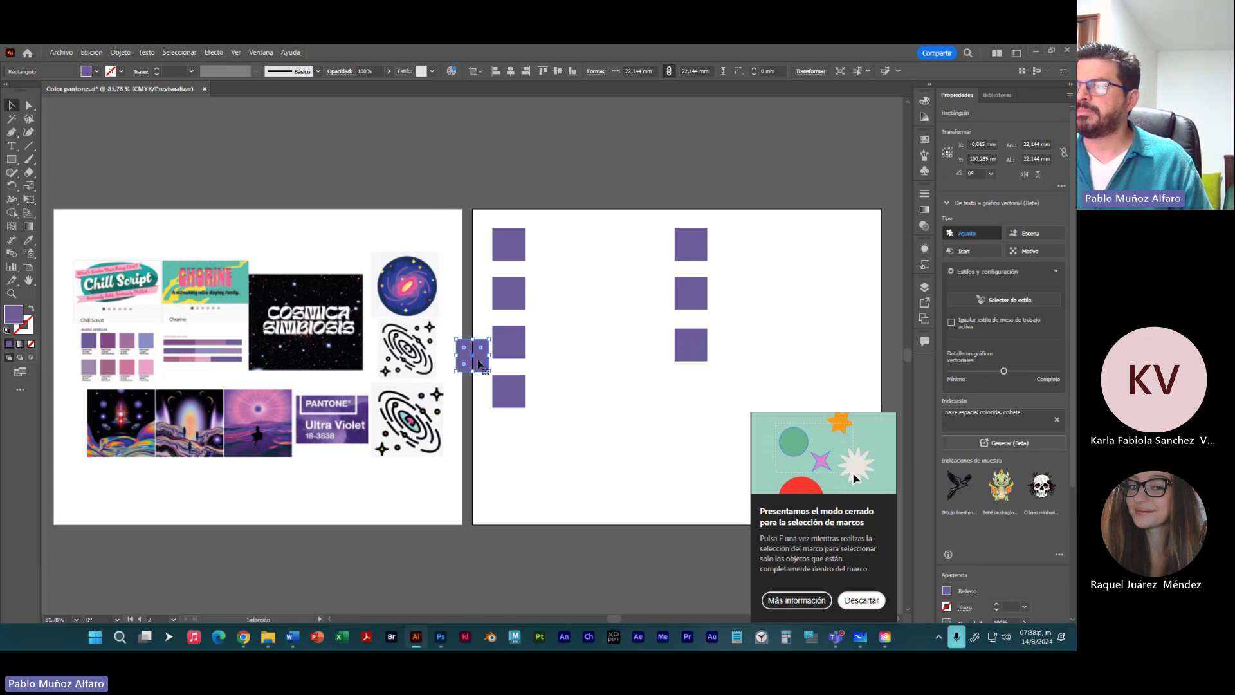
{"action": "left_click_drag", "start_coordinate": [472, 365], "coordinate": [696, 406]}
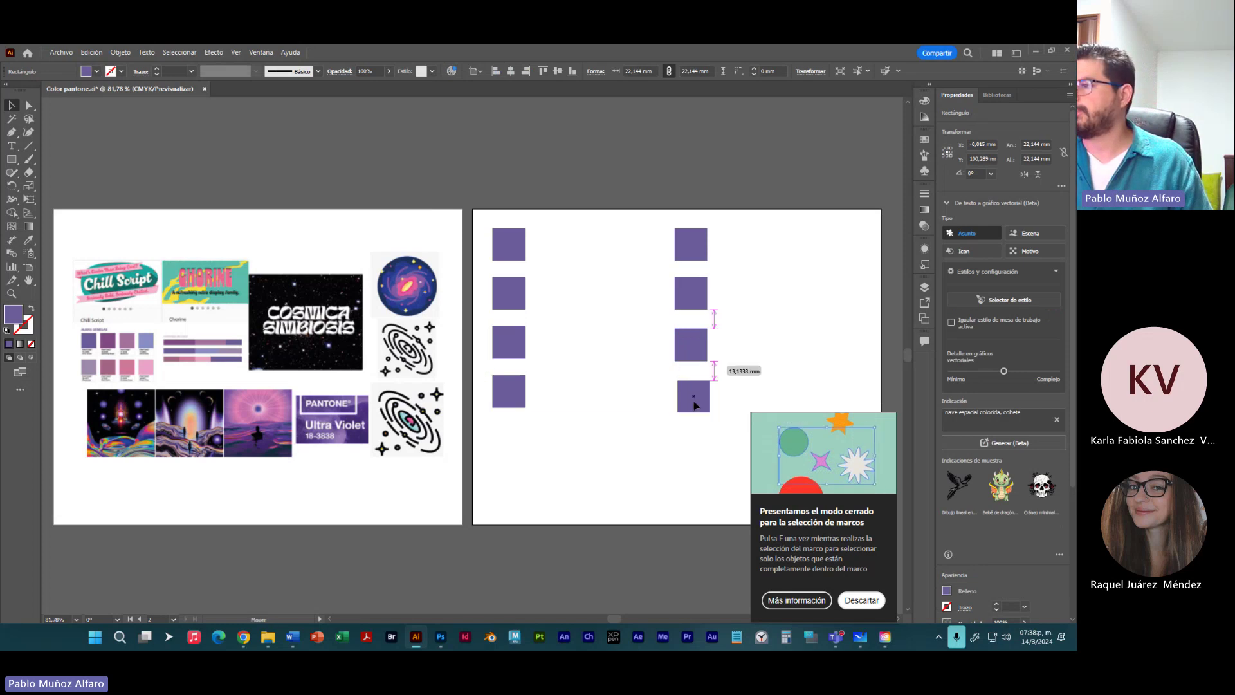
{"action": "left_click", "coordinate": [669, 422]}
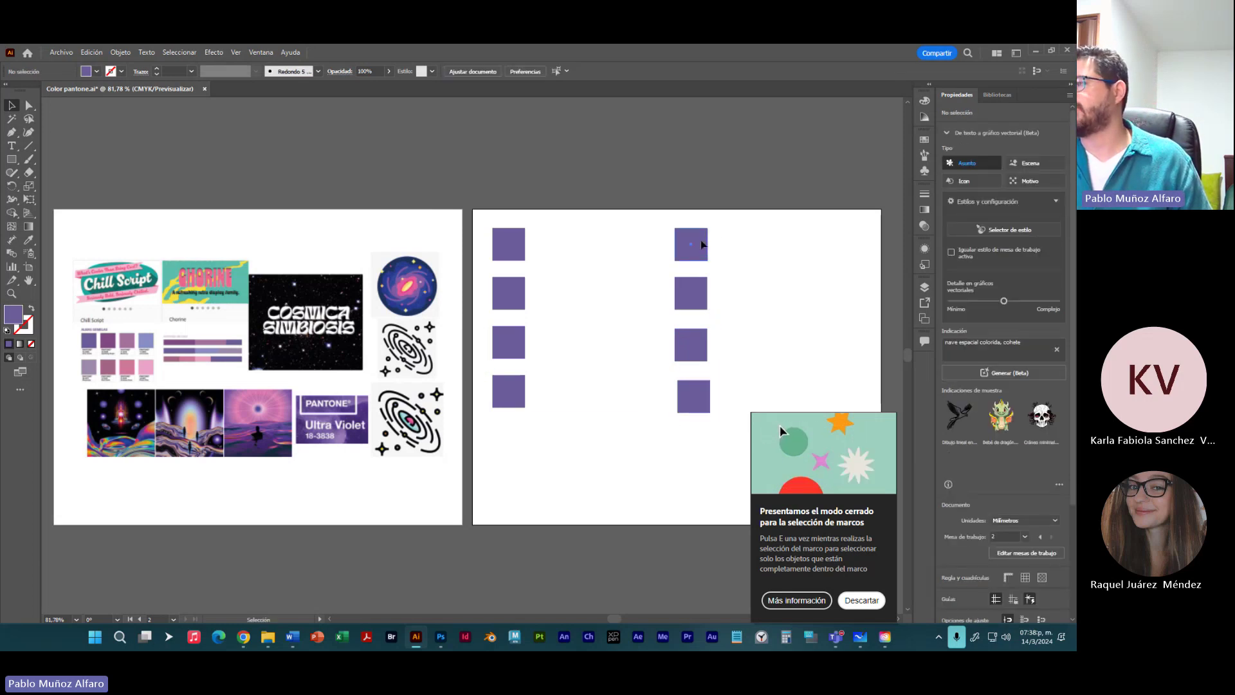
Step: Select the four squares of the second column and align them on their horizontal centers
{"action": "left_click_drag", "start_coordinate": [701, 243], "coordinate": [681, 461]}
{"action": "left_click", "coordinate": [739, 262]}
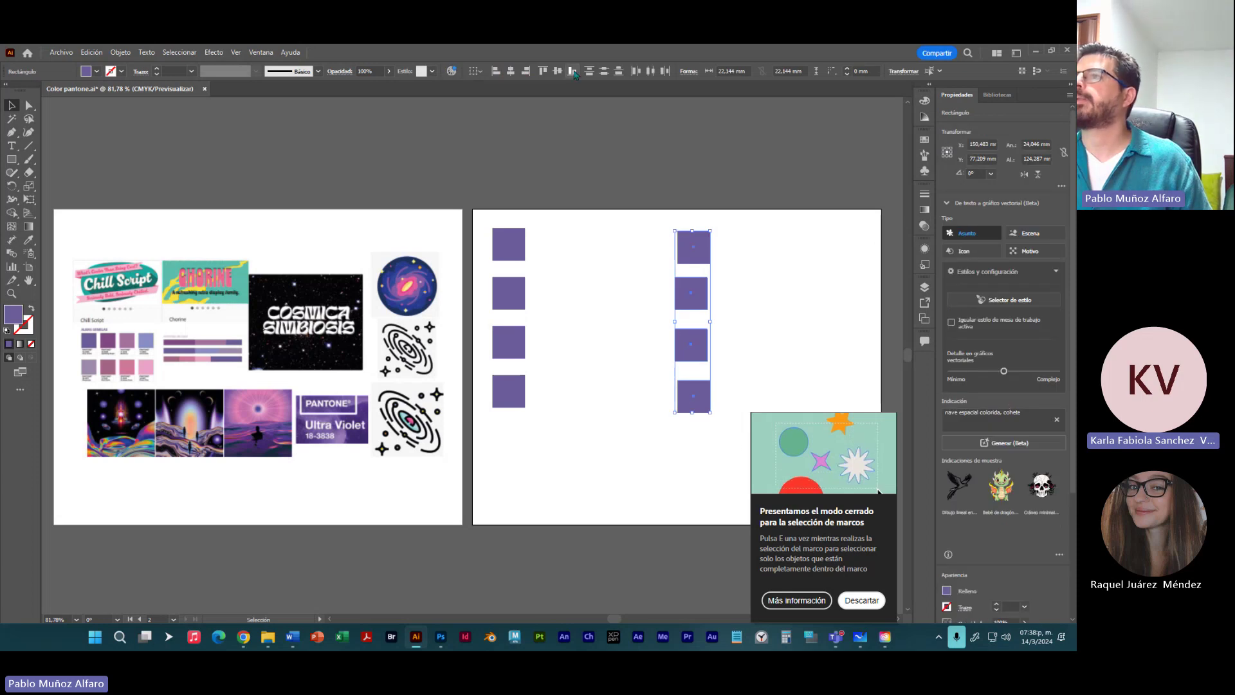
{"action": "left_click", "coordinate": [510, 72]}
{"action": "left_click", "coordinate": [727, 237]}
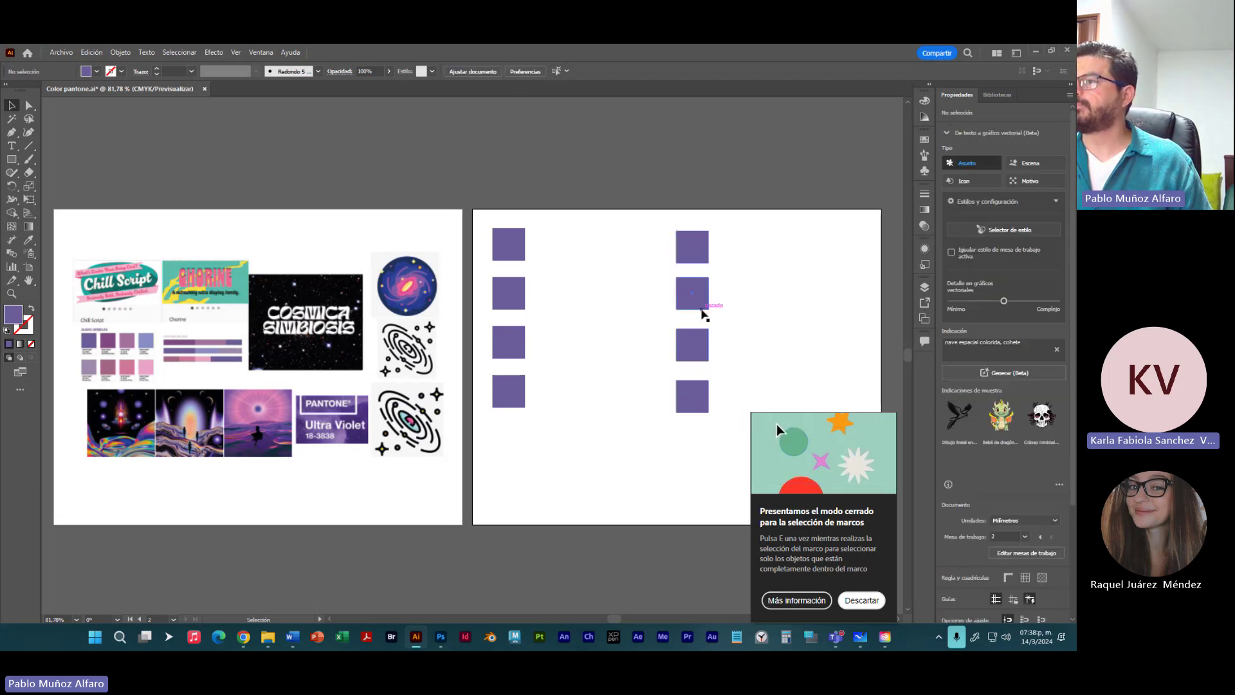
Step: Nudge the second column's top square slightly to adjust its spacing from the square below
{"action": "left_click", "coordinate": [707, 251]}
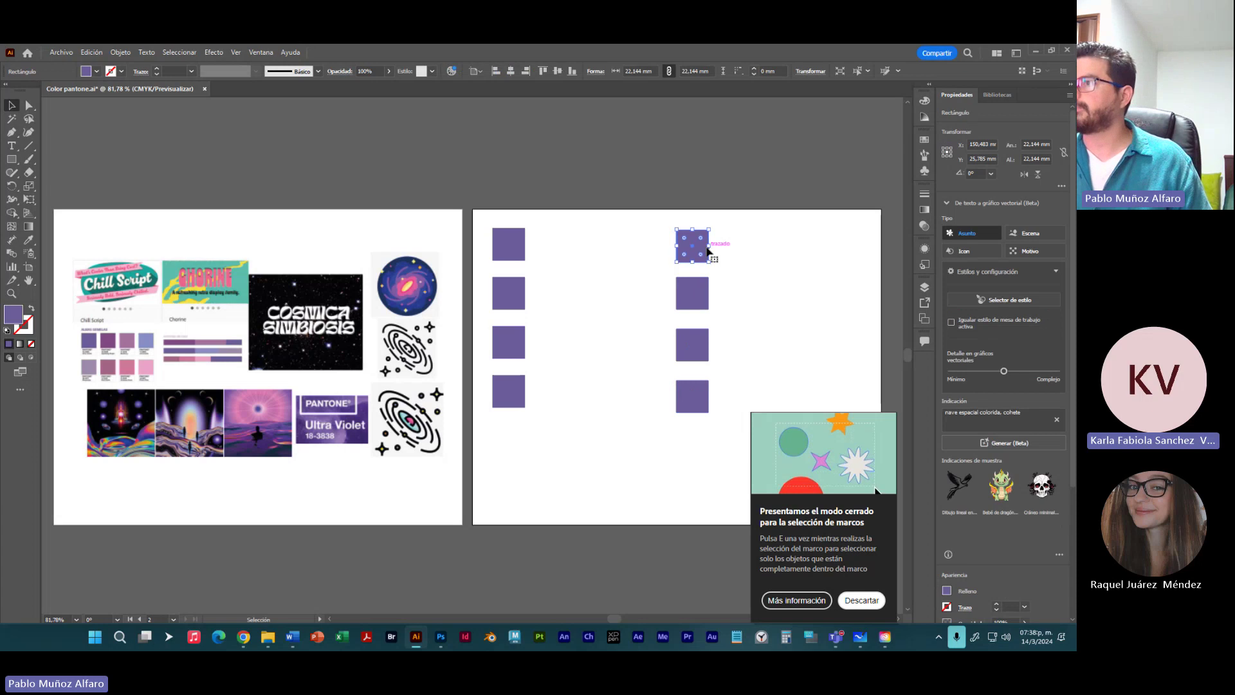
{"action": "key", "text": "Down"}
{"action": "key", "text": "Down"}
{"action": "key", "text": "Down"}
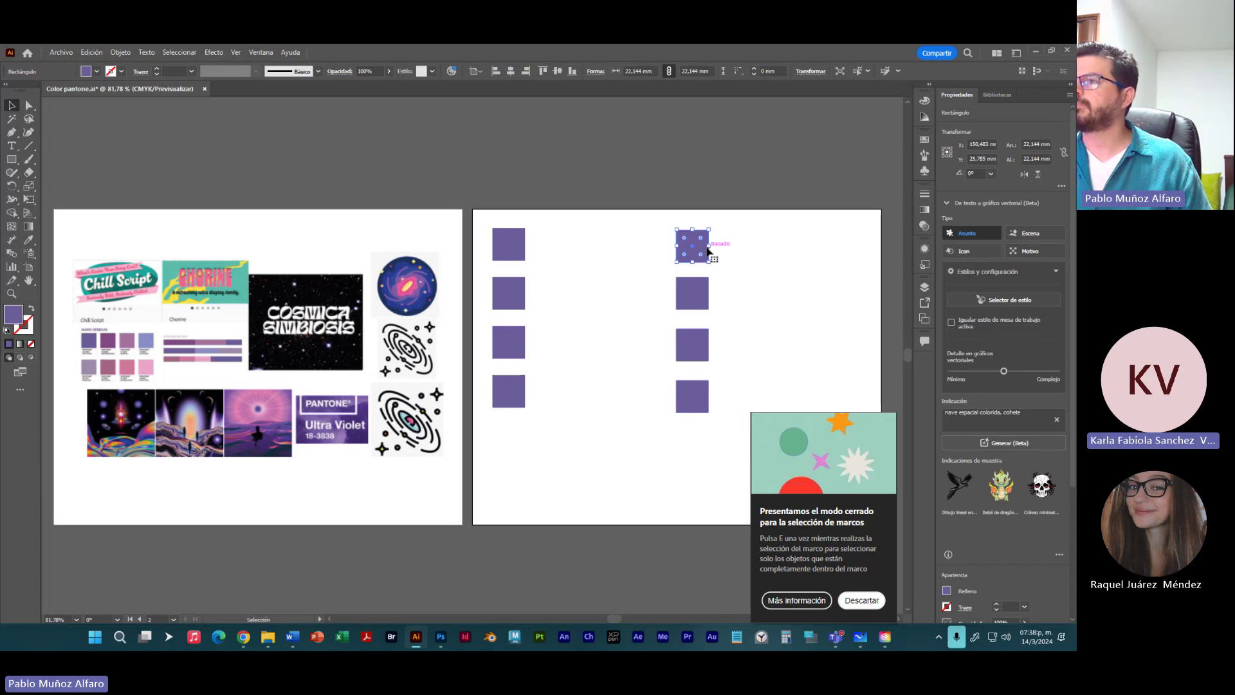
{"action": "left_click", "coordinate": [735, 275]}
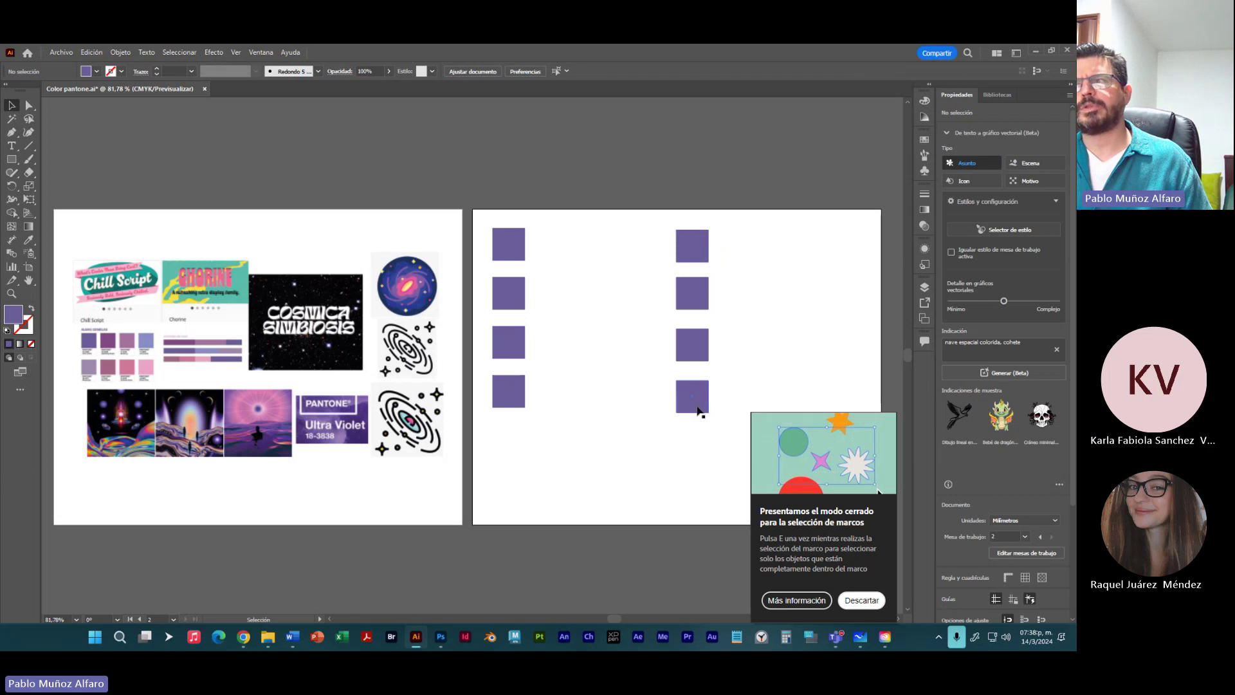
{"action": "left_click_drag", "start_coordinate": [697, 410], "coordinate": [586, 457]}
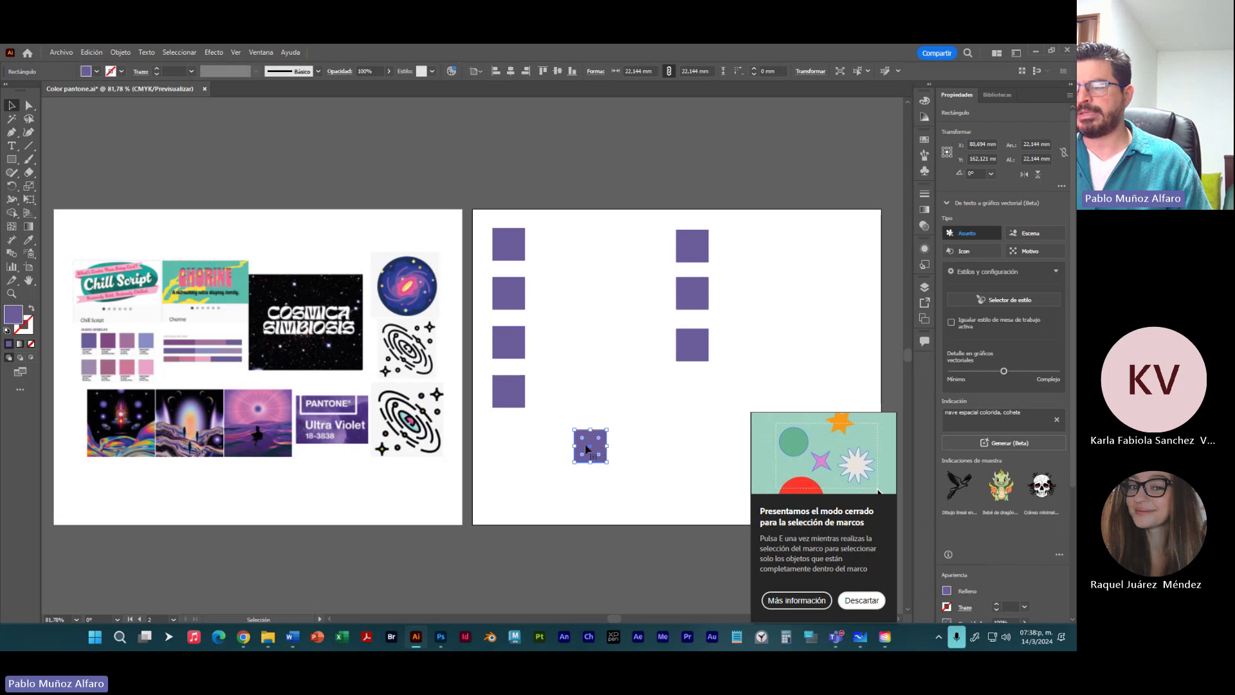
{"action": "left_click_drag", "start_coordinate": [587, 444], "coordinate": [717, 415]}
{"action": "key", "text": "ctrl+z"}
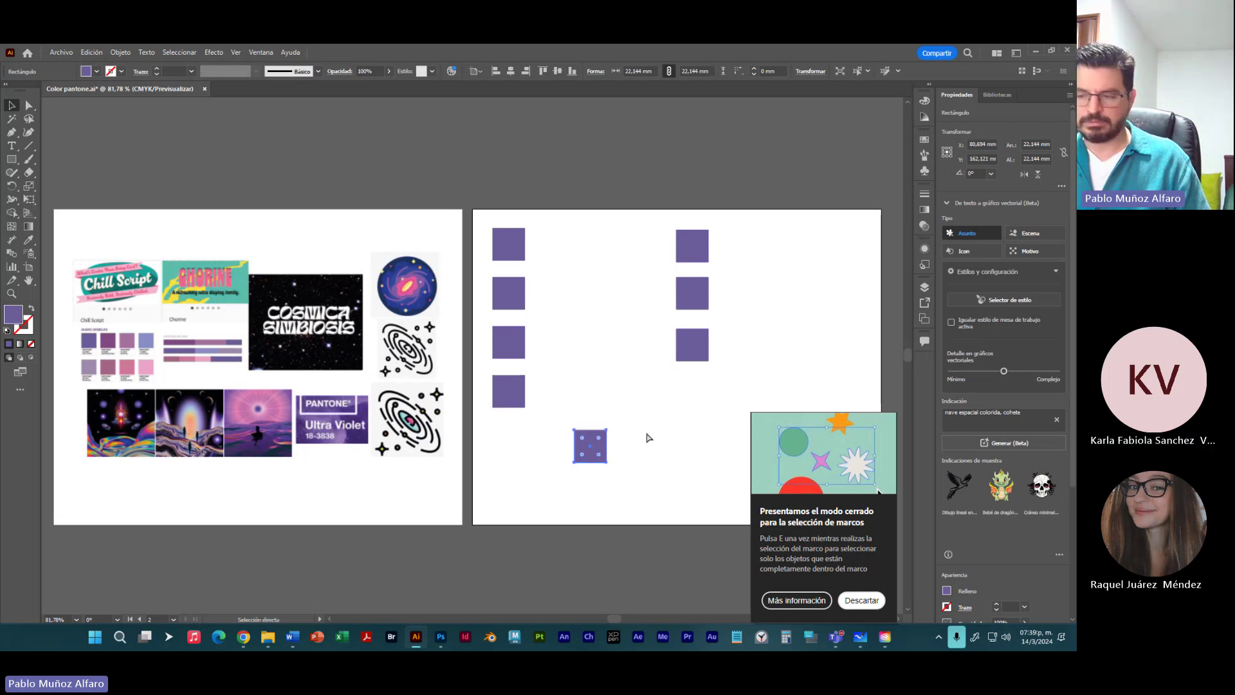
{"action": "left_click_drag", "start_coordinate": [587, 444], "coordinate": [692, 396]}
{"action": "left_click", "coordinate": [670, 447]}
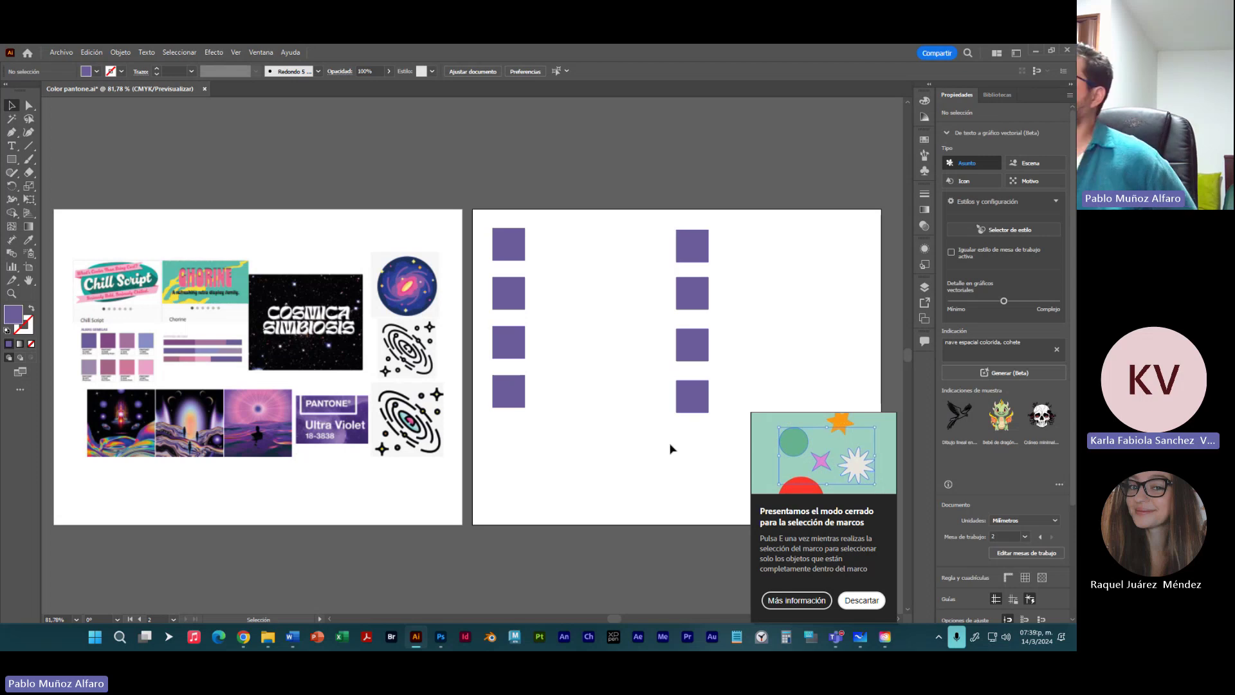
Step: Open the help page on the enclosed marquee selection mode, skim it, and close it to return to Illustrator
{"action": "left_click", "coordinate": [812, 596]}
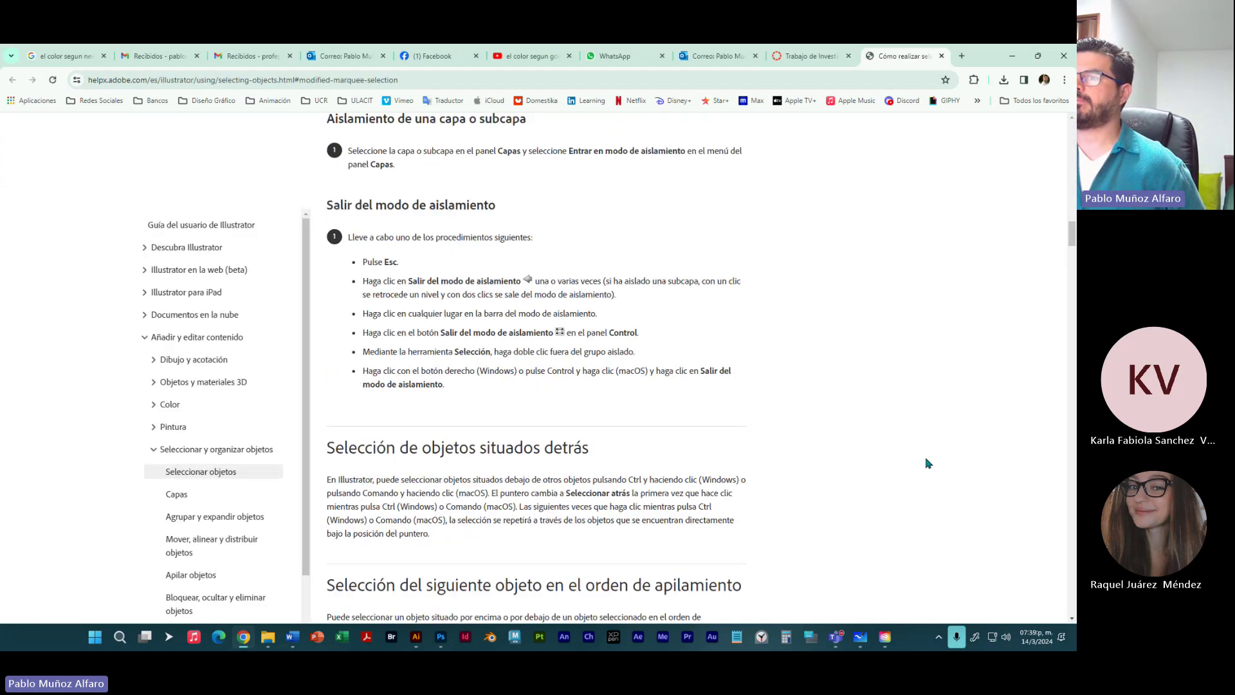
{"action": "scroll", "coordinate": [849, 467], "scroll_direction": "up", "scroll_amount": 8}
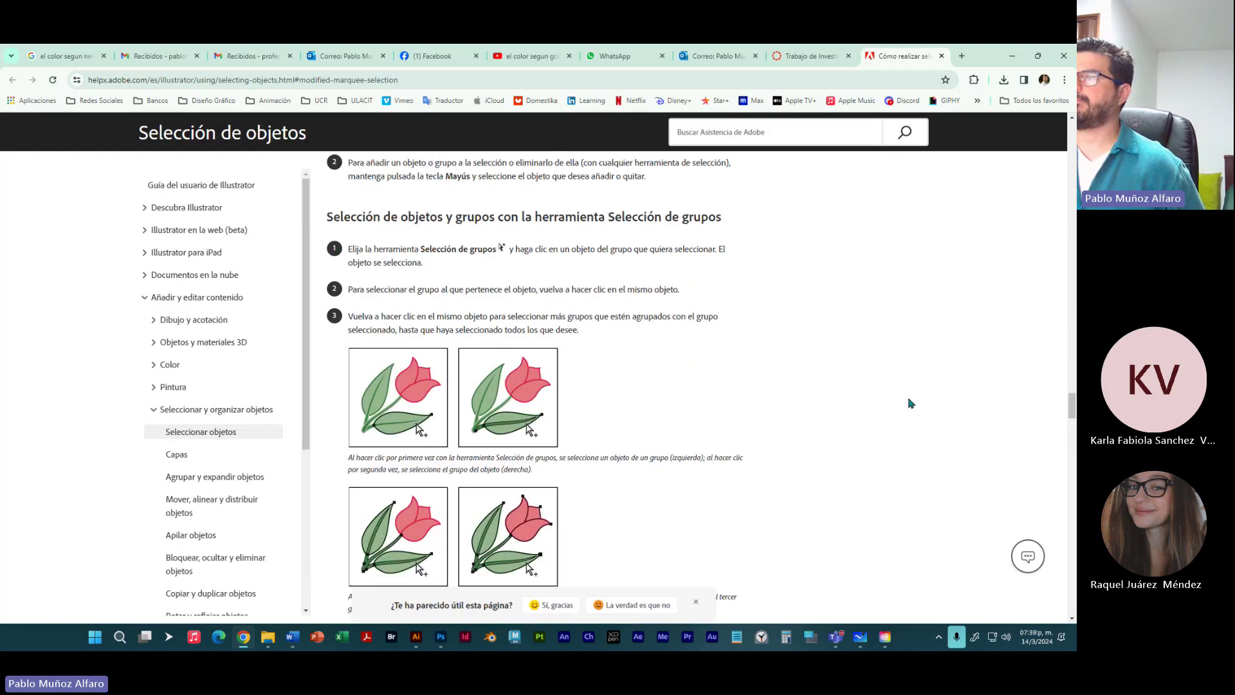
{"action": "left_click", "coordinate": [942, 56]}
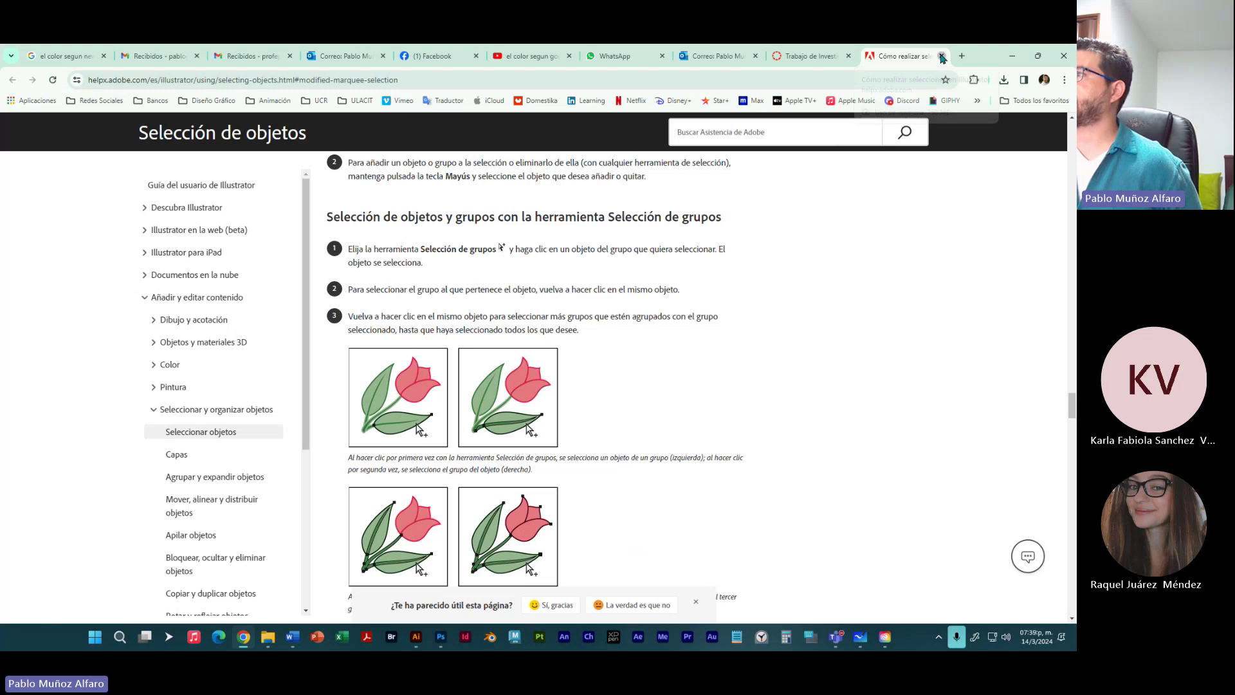
{"action": "left_click", "coordinate": [1014, 58]}
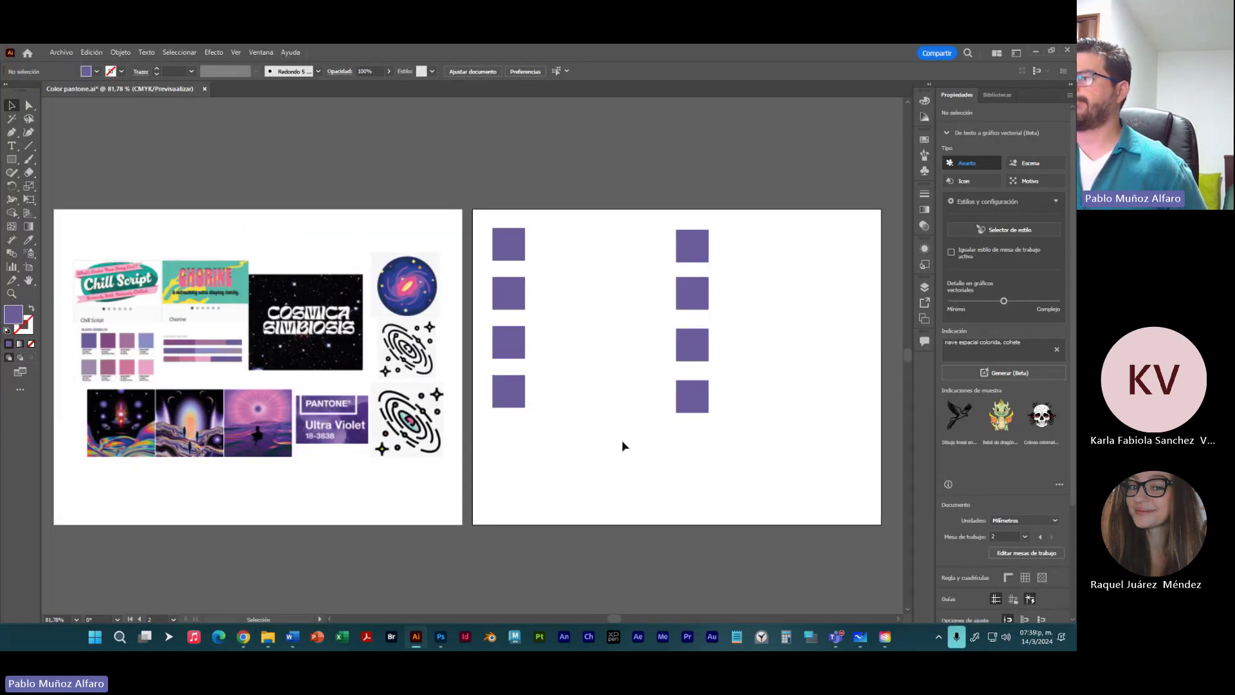
Step: Select all eight violet squares and move both columns together slightly lower on the second artboard
{"action": "left_click_drag", "start_coordinate": [772, 232], "coordinate": [507, 433]}
{"action": "left_click", "coordinate": [570, 474]}
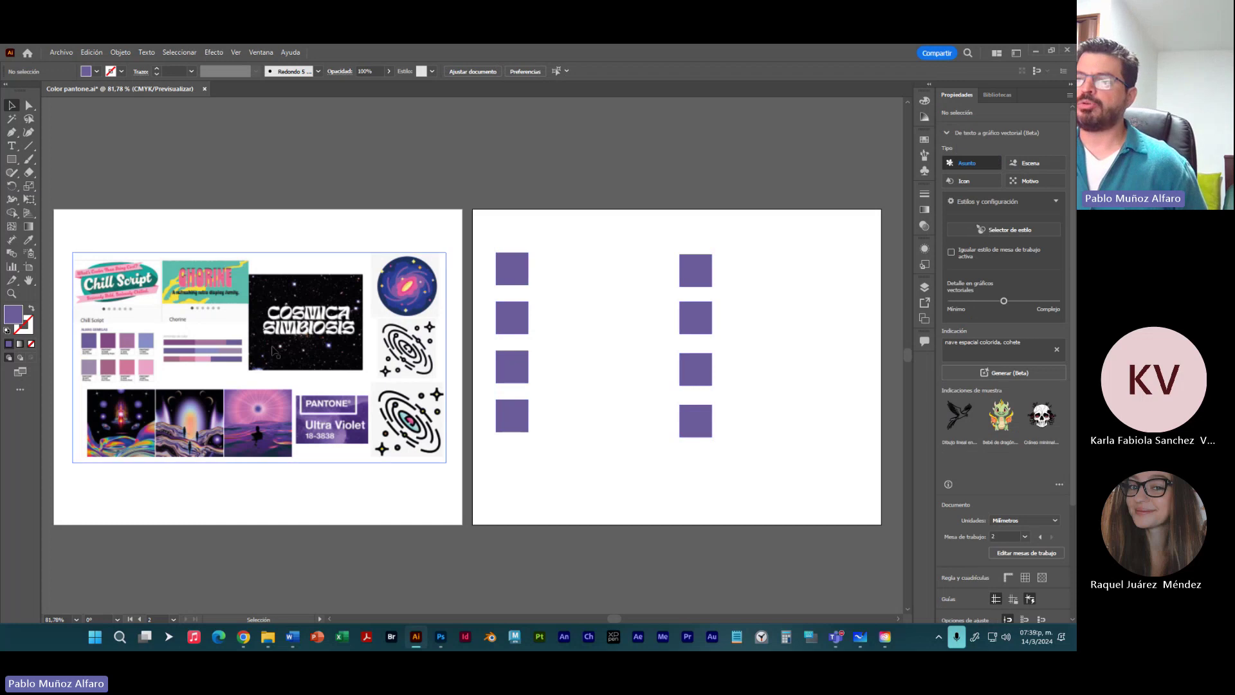
Step: Fill the first column's second square with the purple of the moodboard's second palette swatch using the Eyedropper
{"action": "left_click", "coordinate": [522, 331]}
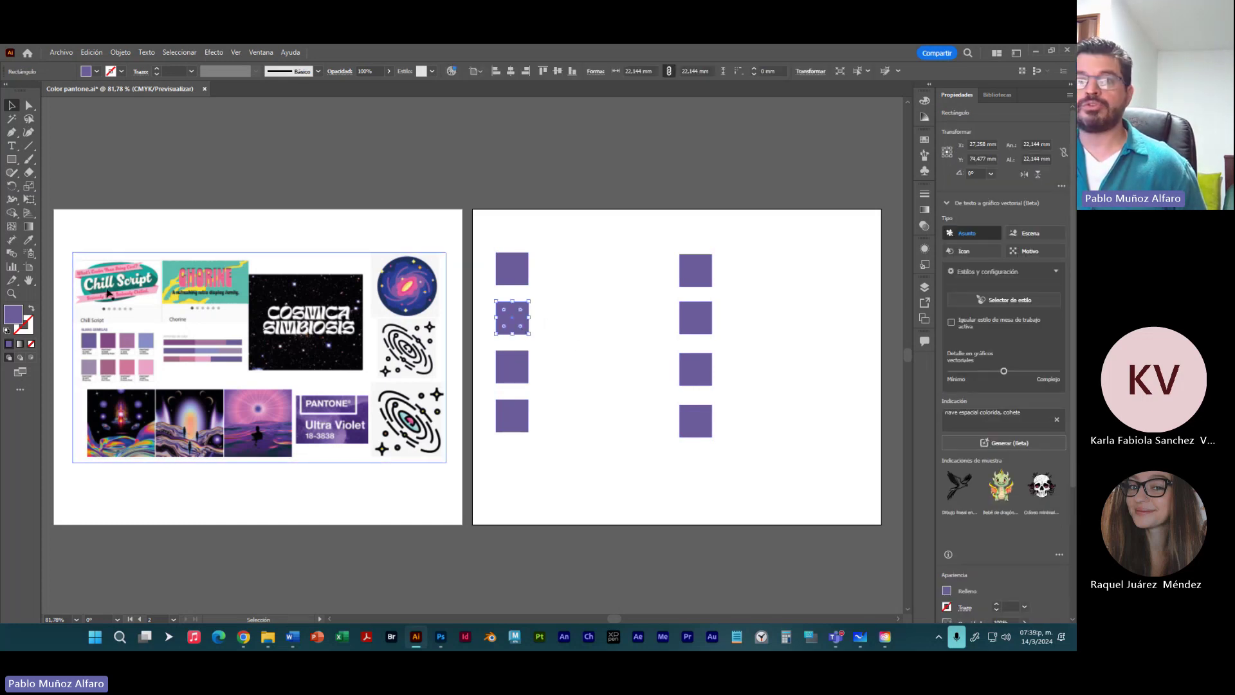
{"action": "left_click", "coordinate": [29, 239]}
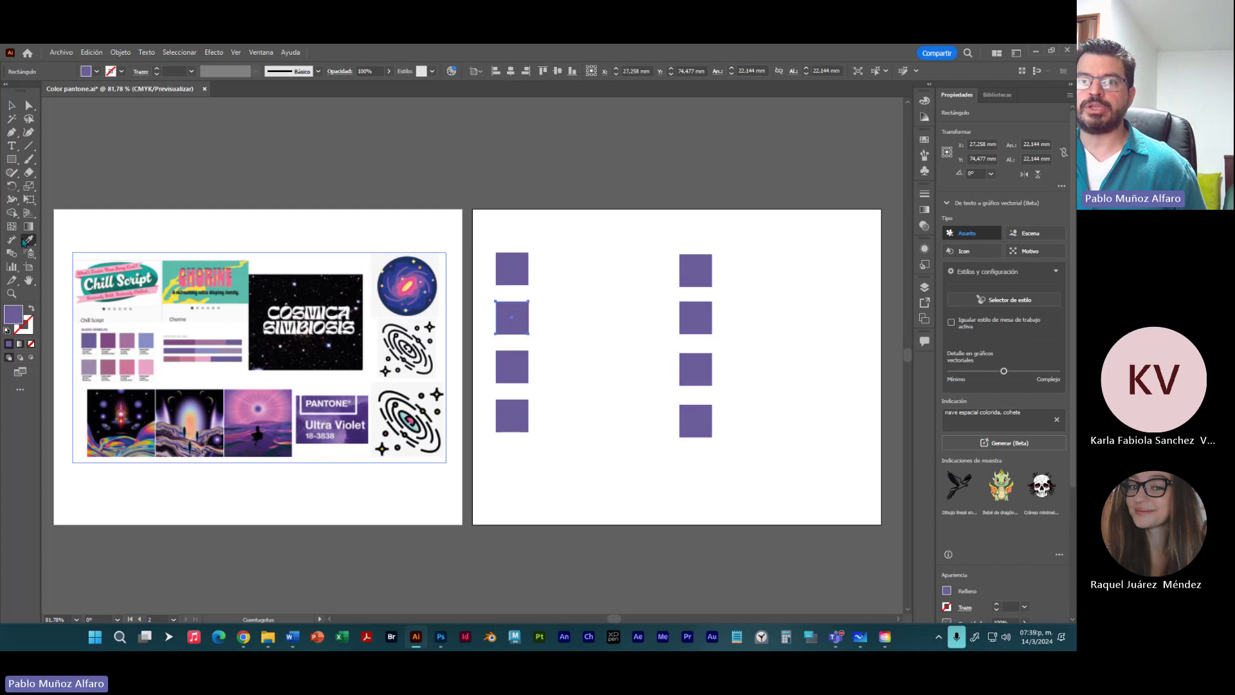
{"action": "left_click", "coordinate": [110, 335]}
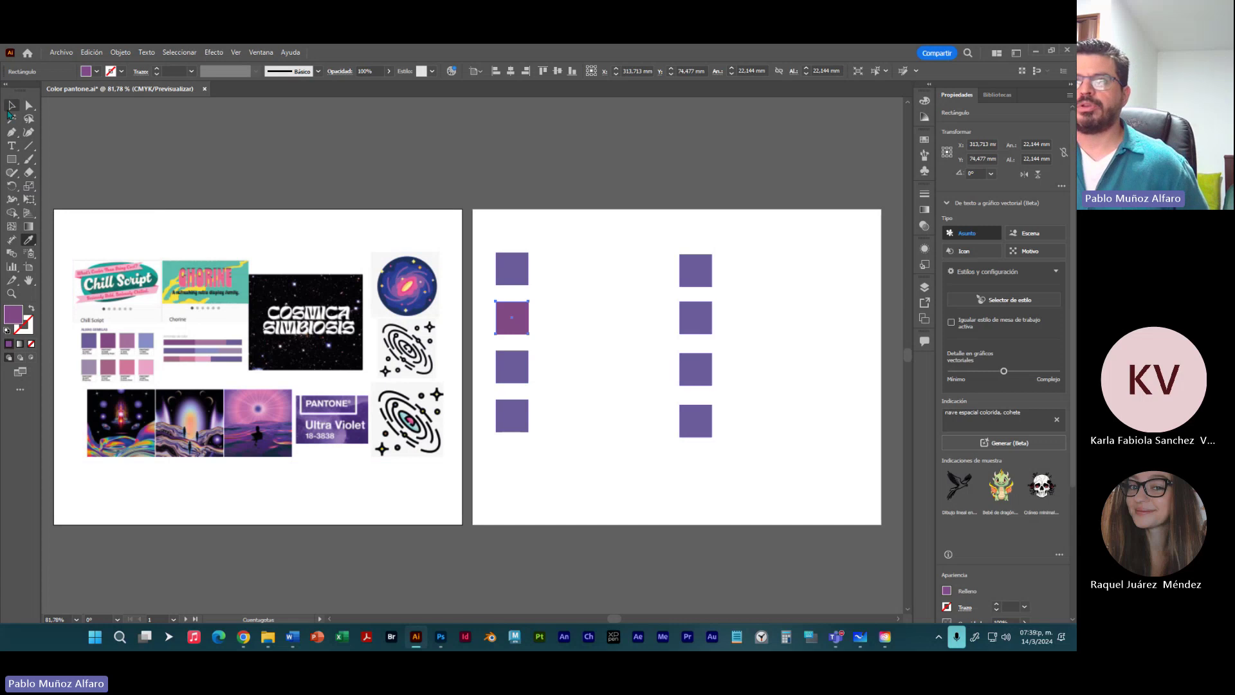
{"action": "left_click", "coordinate": [12, 108]}
Step: Fill the first column's third square with the mauve of the moodboard's third palette swatch using the Eyedropper
{"action": "left_click", "coordinate": [518, 371]}
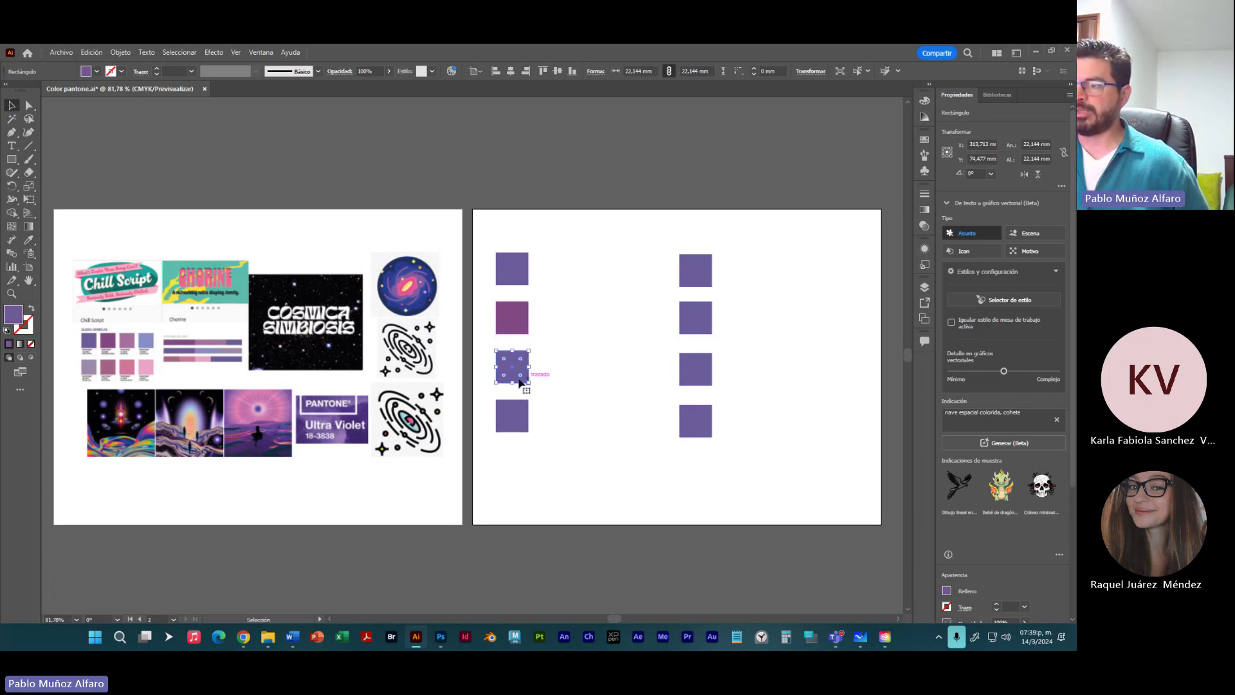
{"action": "left_click", "coordinate": [28, 240]}
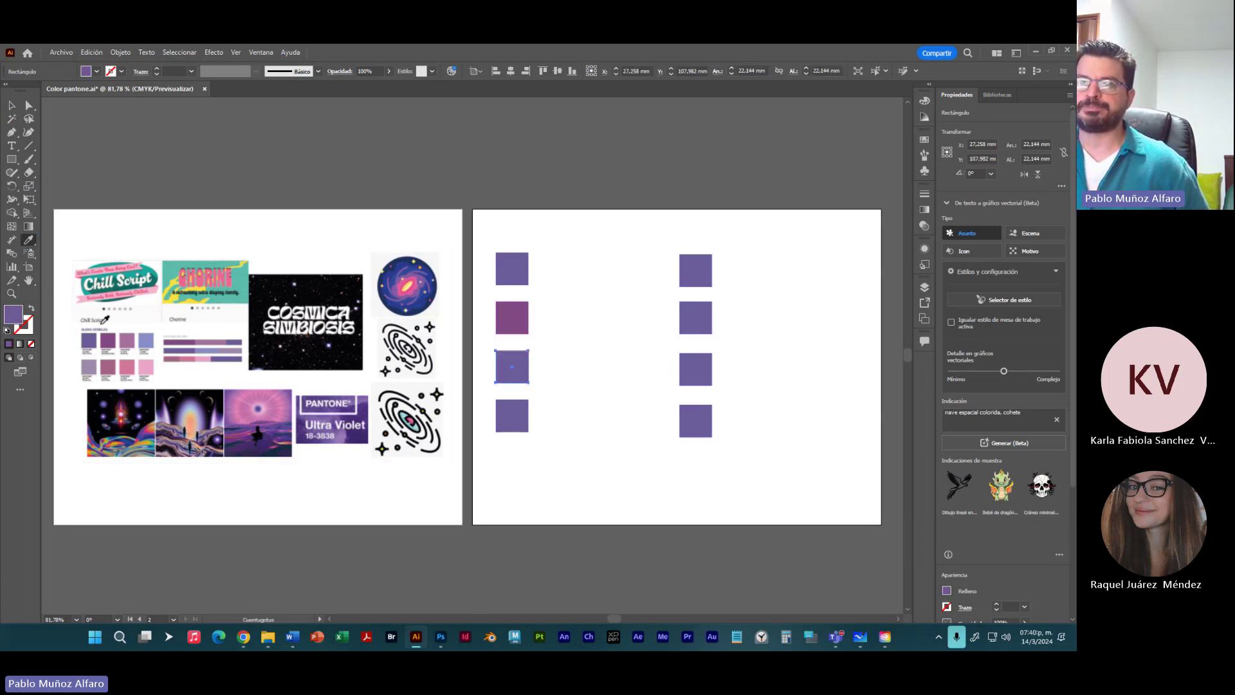
{"action": "left_click", "coordinate": [133, 335]}
{"action": "key", "text": "v"}
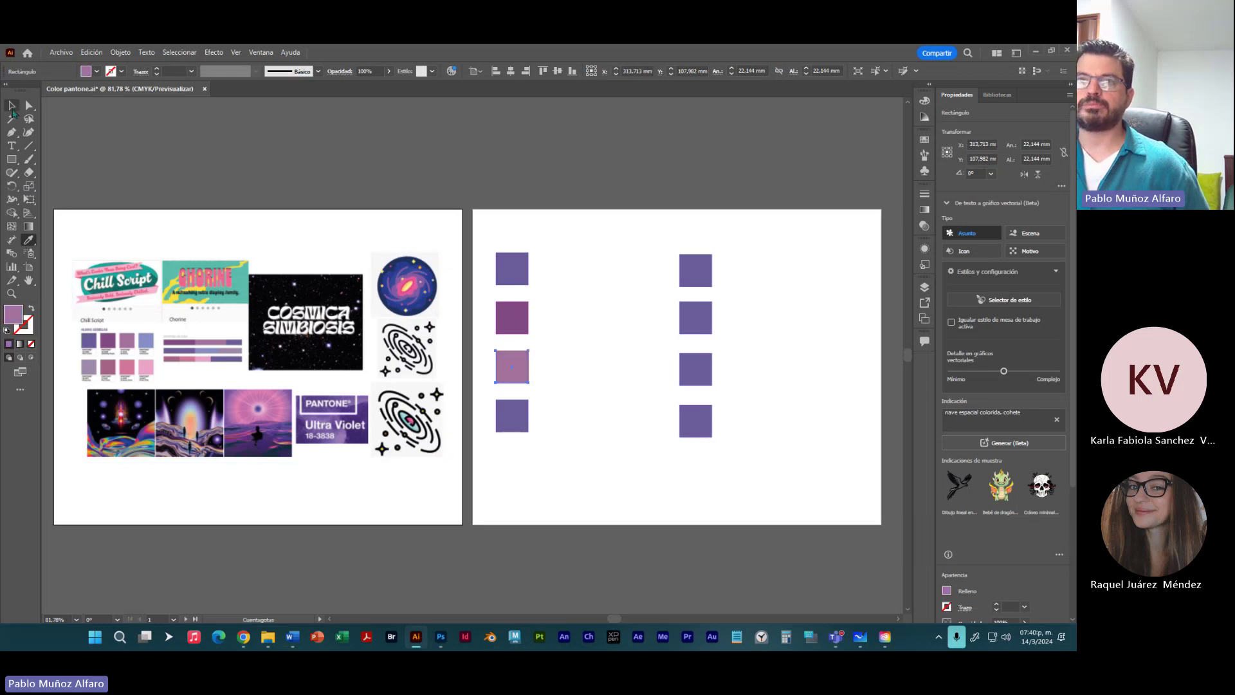
Step: Fill the first column's fourth square with the periwinkle of the moodboard's fourth palette swatch using the Eyedropper
{"action": "left_click", "coordinate": [515, 431]}
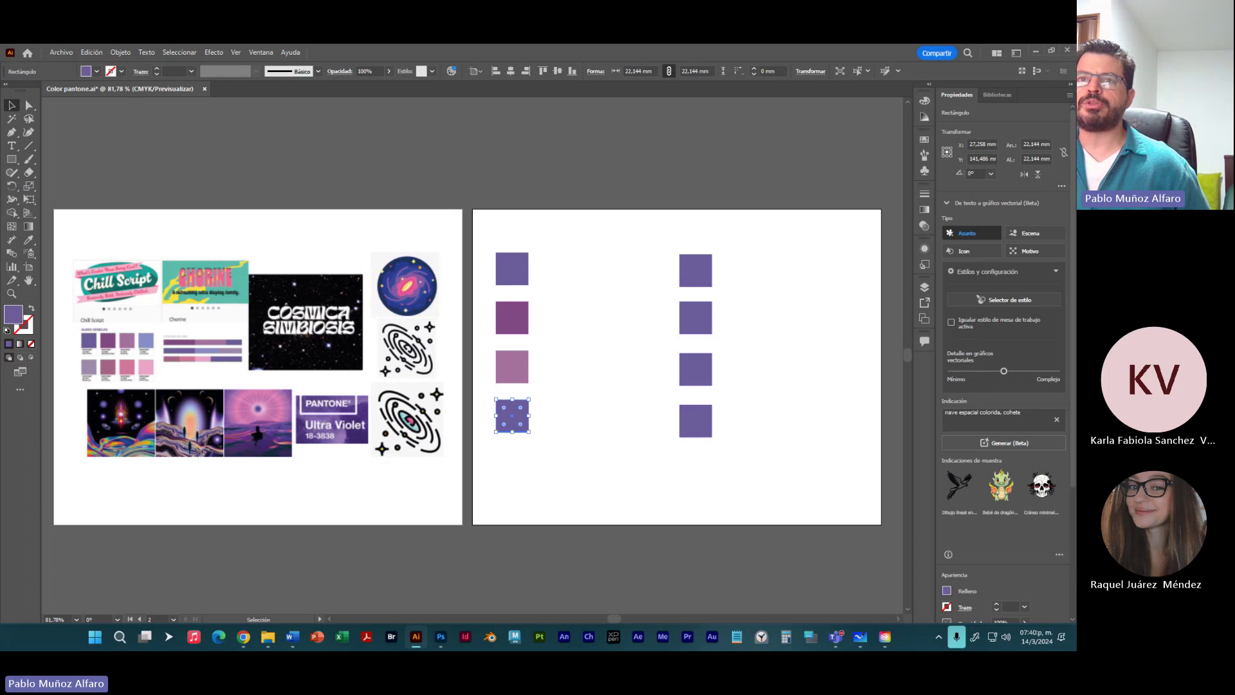
{"action": "left_click", "coordinate": [29, 240]}
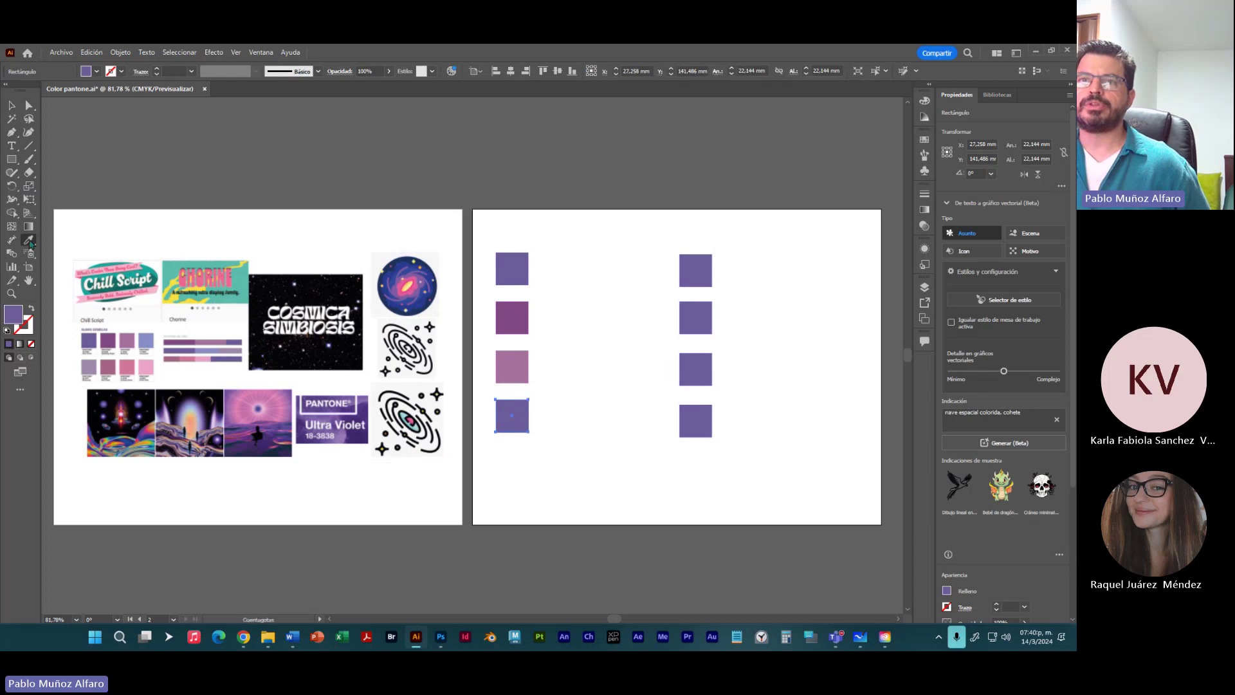
{"action": "left_click", "coordinate": [149, 339]}
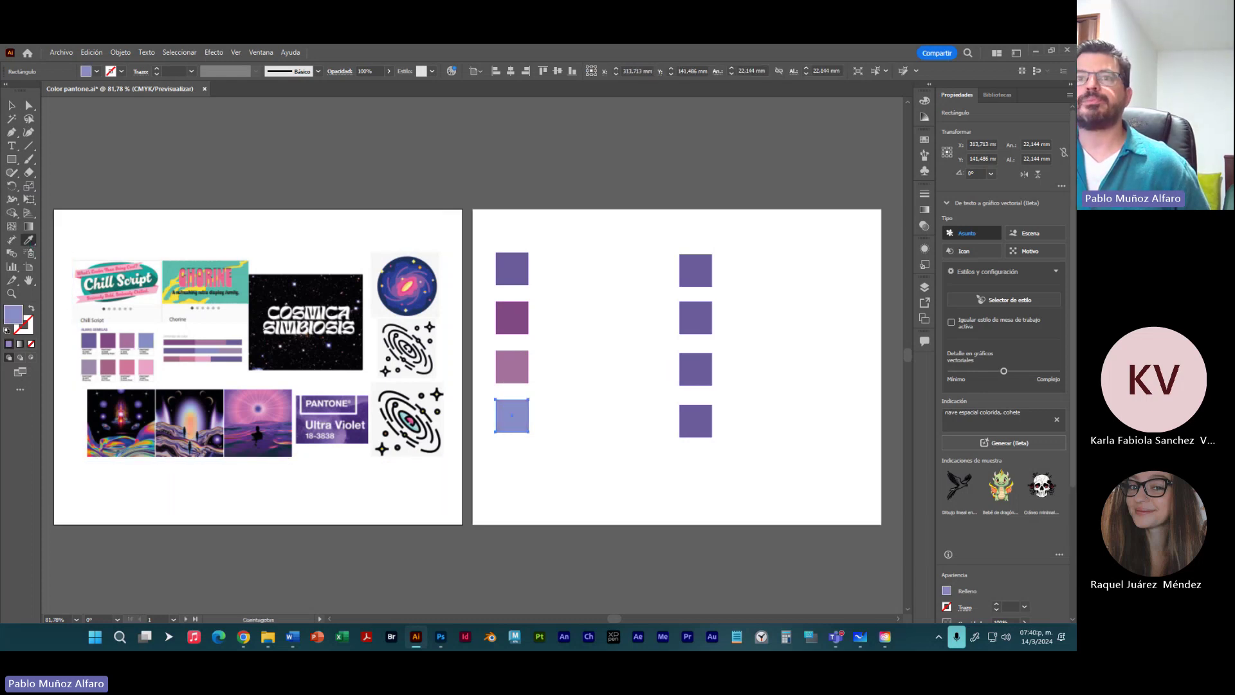
{"action": "left_click", "coordinate": [11, 105]}
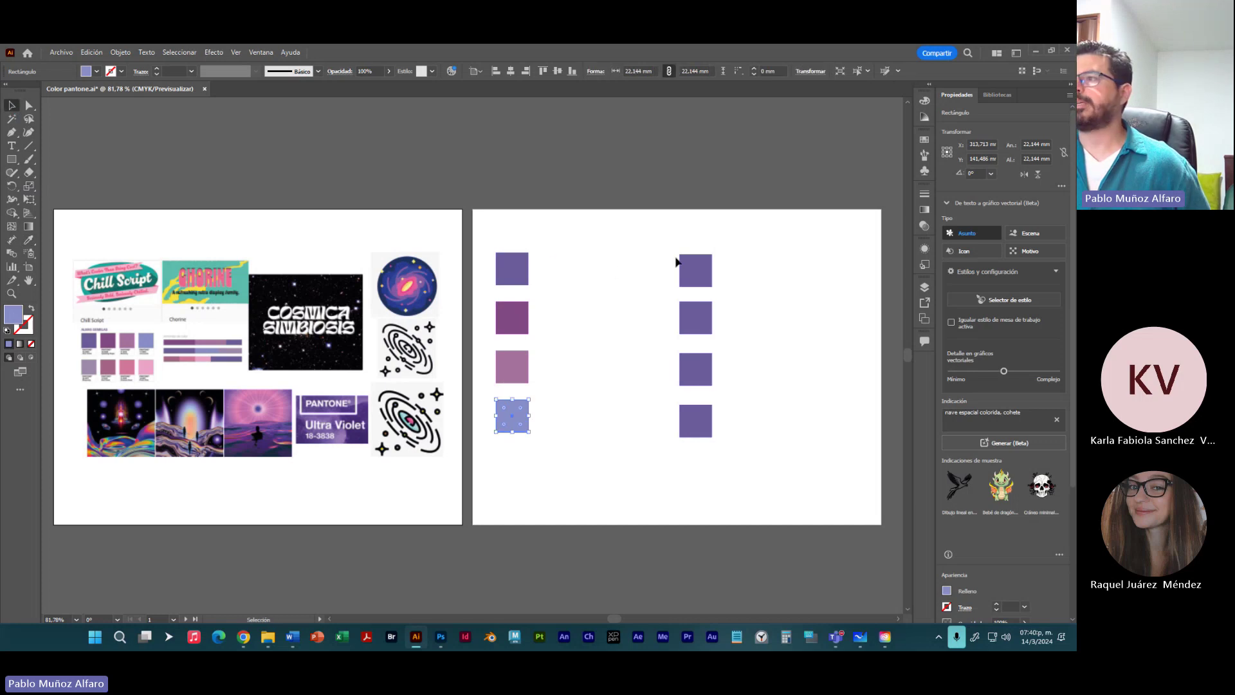
Step: Fill the second column's first square with the greyish lilac of the first swatch in the moodboard palette's second row
{"action": "left_click", "coordinate": [706, 283]}
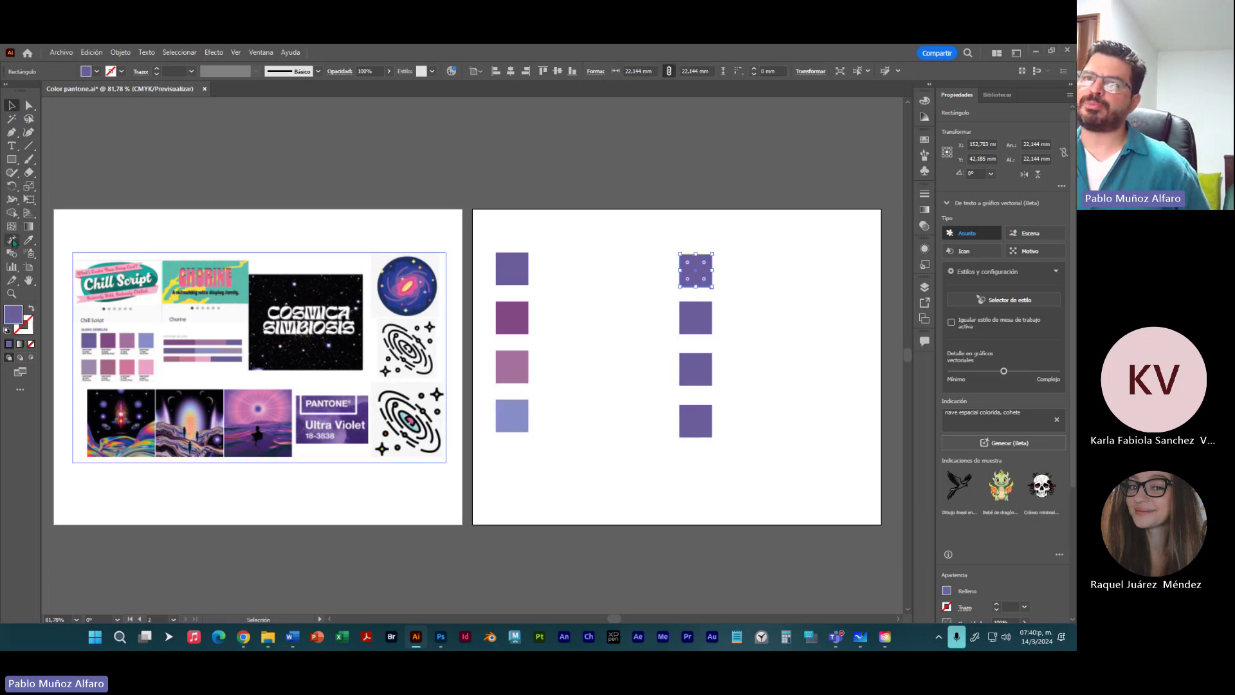
{"action": "left_click", "coordinate": [29, 240]}
{"action": "left_click", "coordinate": [95, 364]}
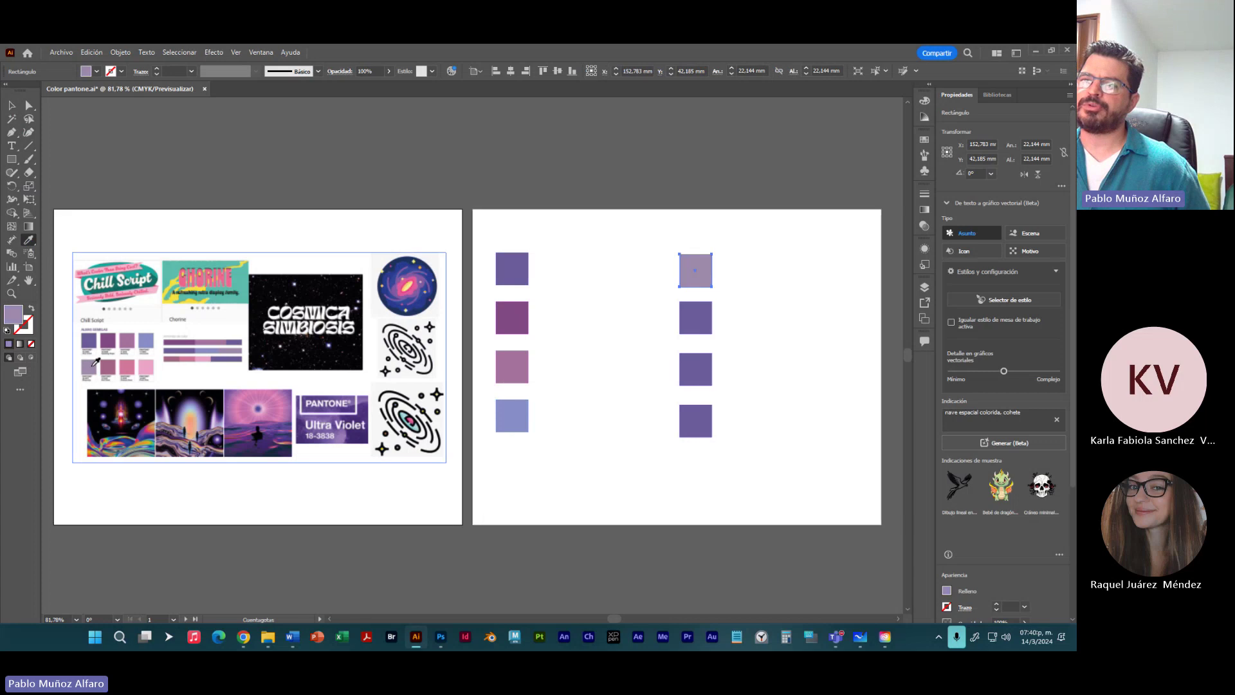
{"action": "left_click", "coordinate": [11, 107]}
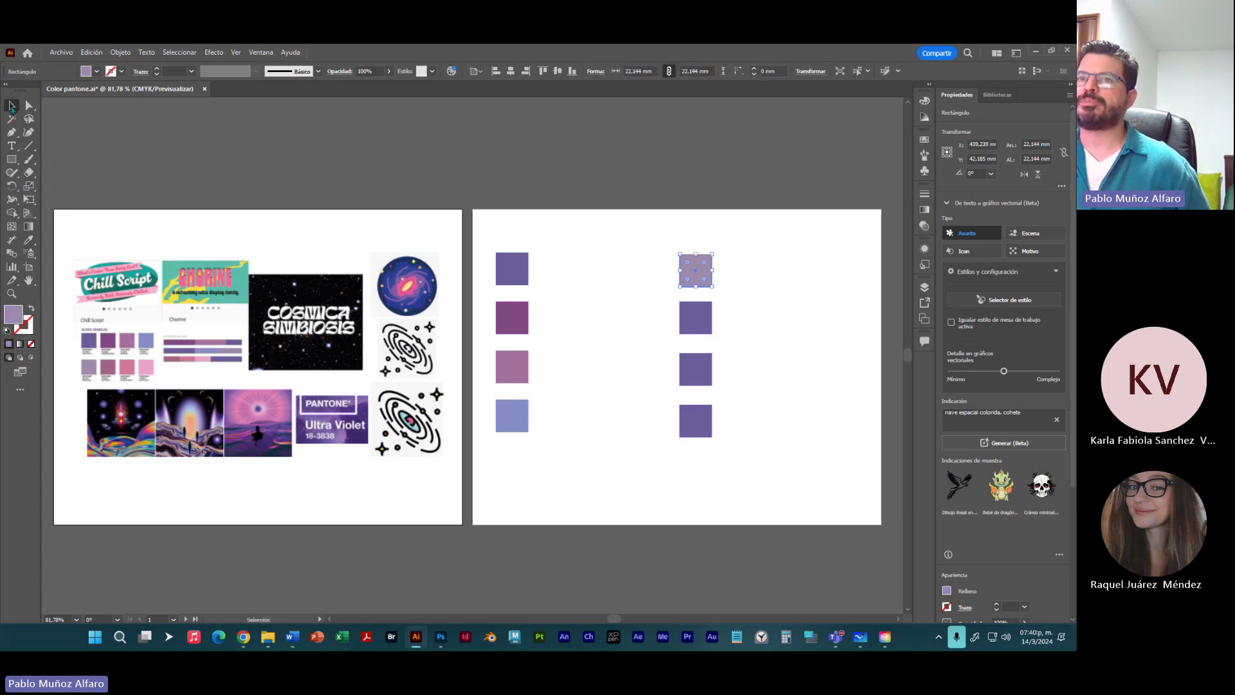
Step: Fill the second column's second square with the dusky rose of the second swatch in the moodboard palette's second row
{"action": "left_click", "coordinate": [696, 323]}
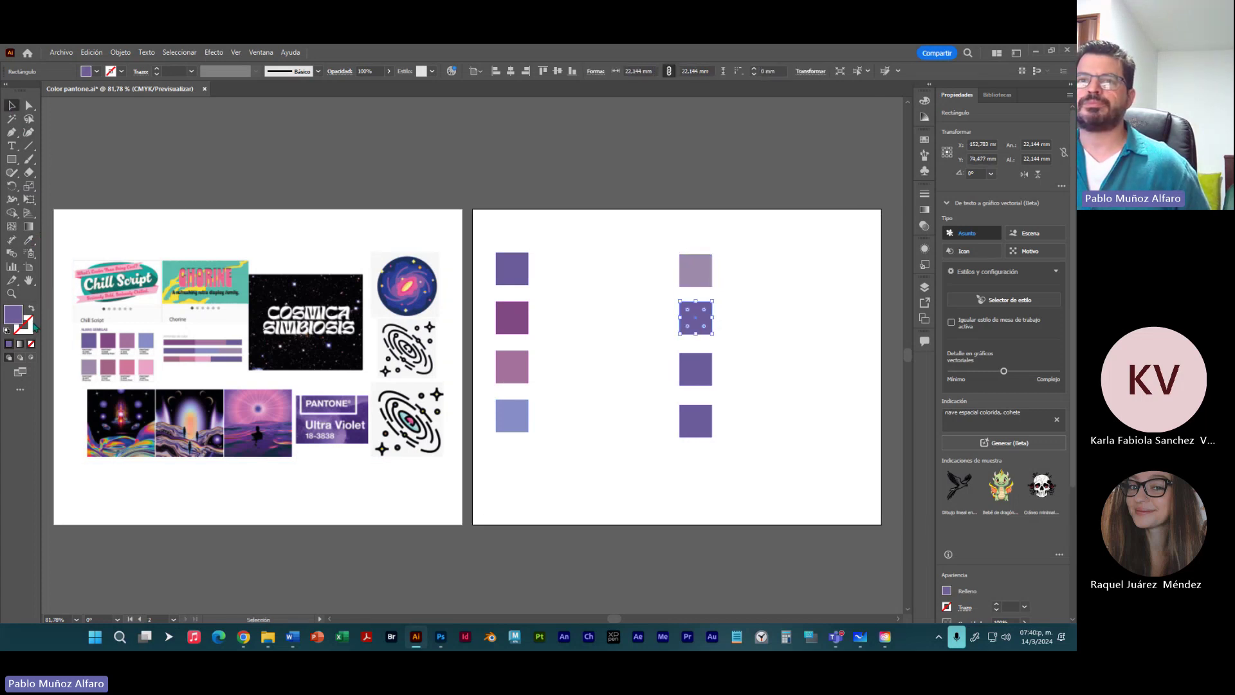
{"action": "left_click", "coordinate": [28, 239]}
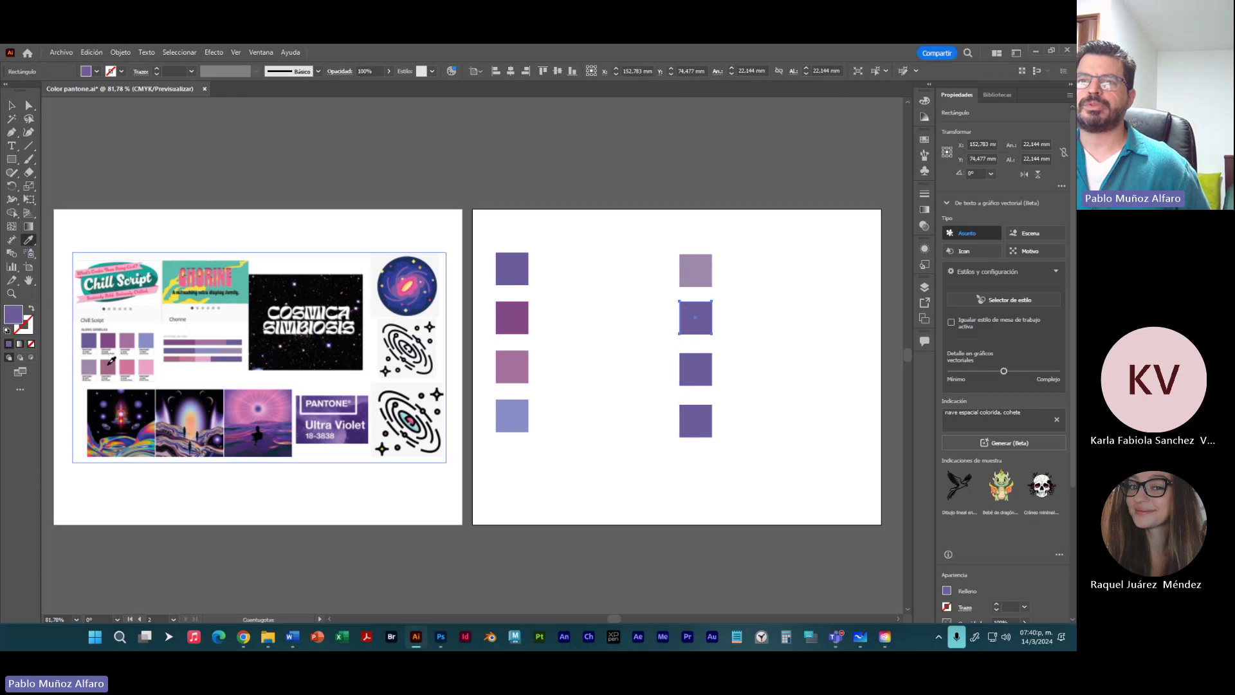
{"action": "left_click", "coordinate": [107, 366]}
{"action": "left_click", "coordinate": [11, 105]}
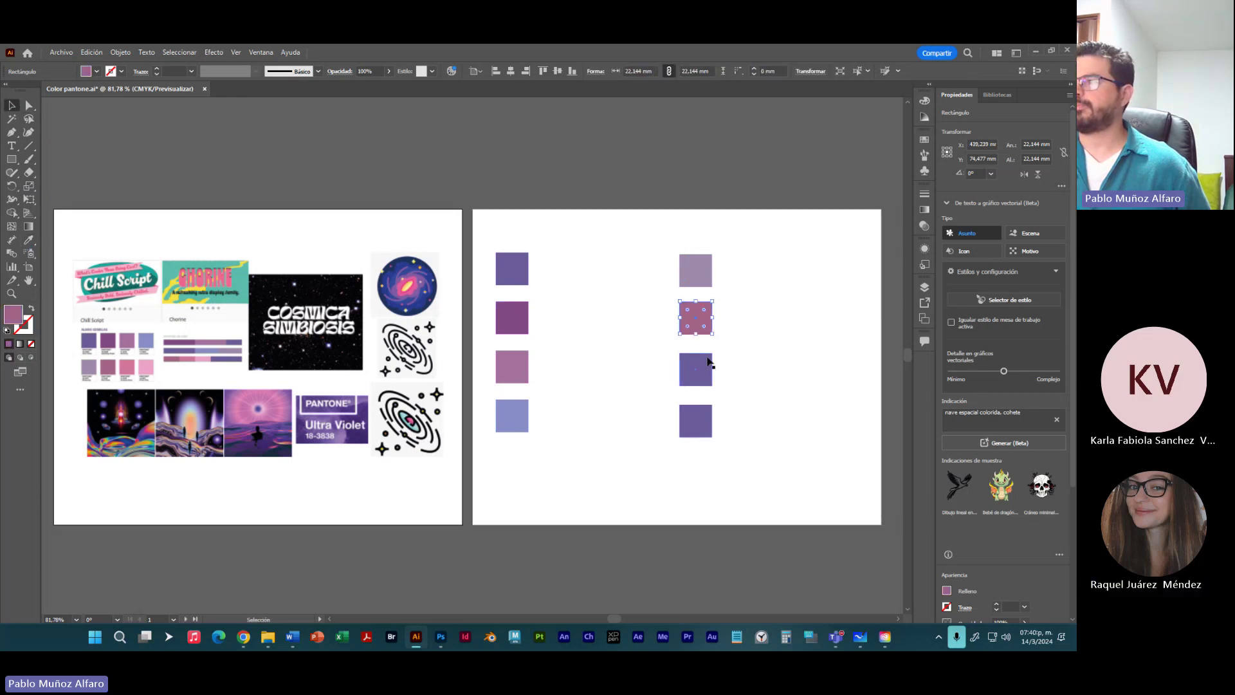
Step: Fill the second column's third square with the pink of the third swatch in the moodboard palette's second row
{"action": "left_click", "coordinate": [705, 380]}
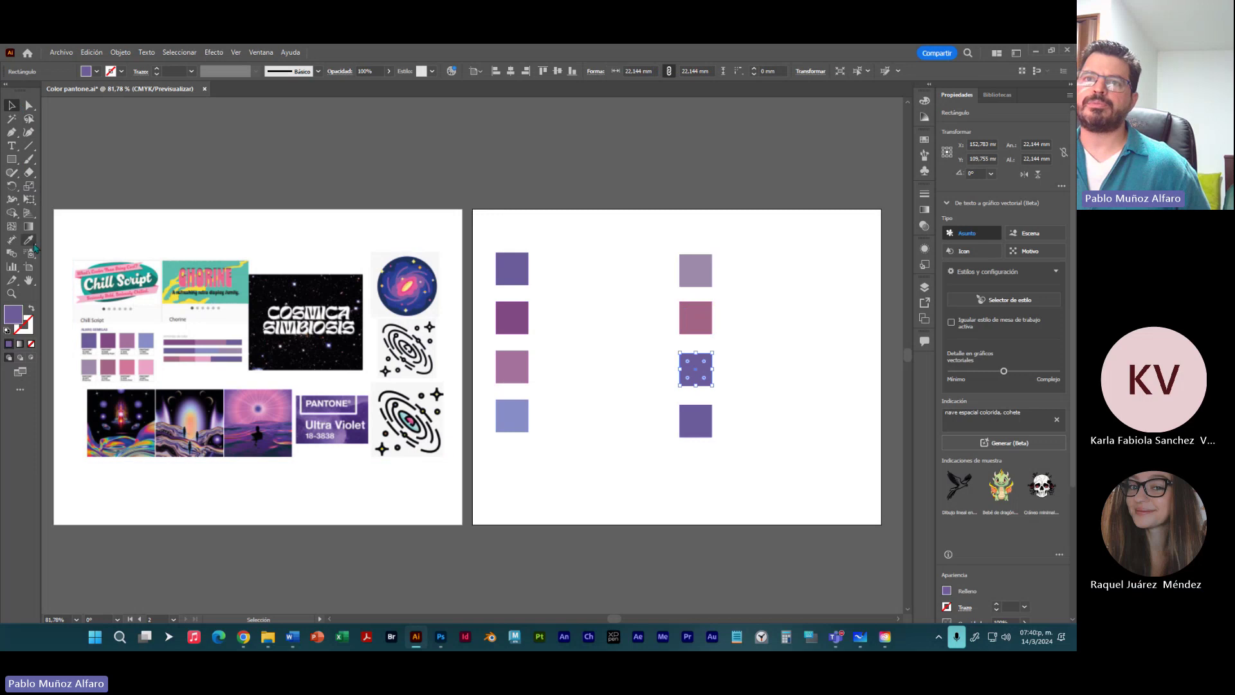
{"action": "key", "text": "i"}
{"action": "left_click", "coordinate": [131, 367]}
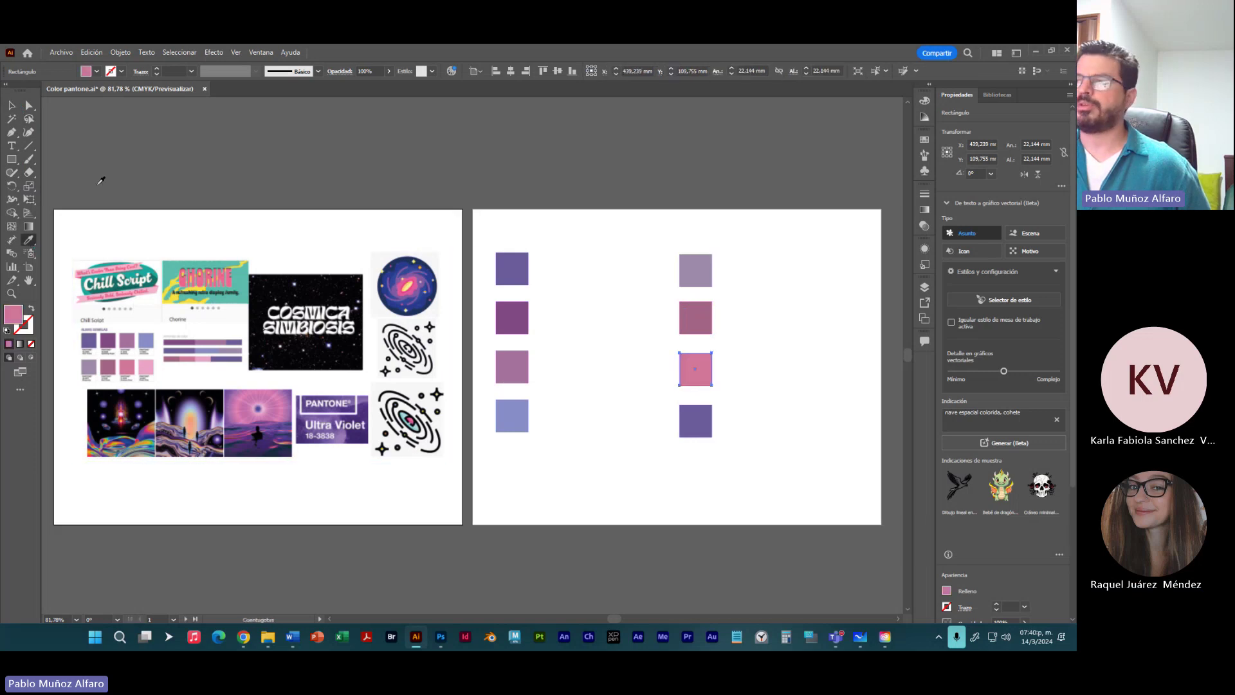
{"action": "left_click", "coordinate": [11, 105]}
Step: Fill the second column's fourth square with the light pink of the moodboard palette's last swatch and deselect it
{"action": "left_click", "coordinate": [705, 430]}
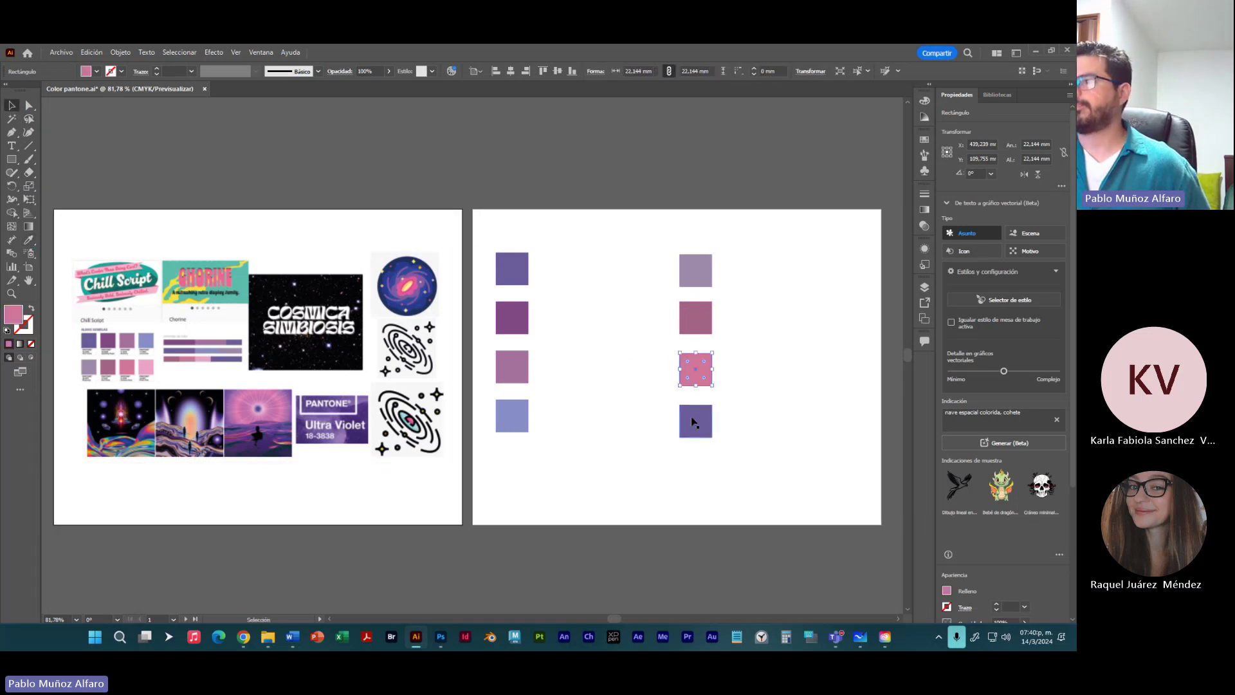
{"action": "left_click", "coordinate": [29, 240]}
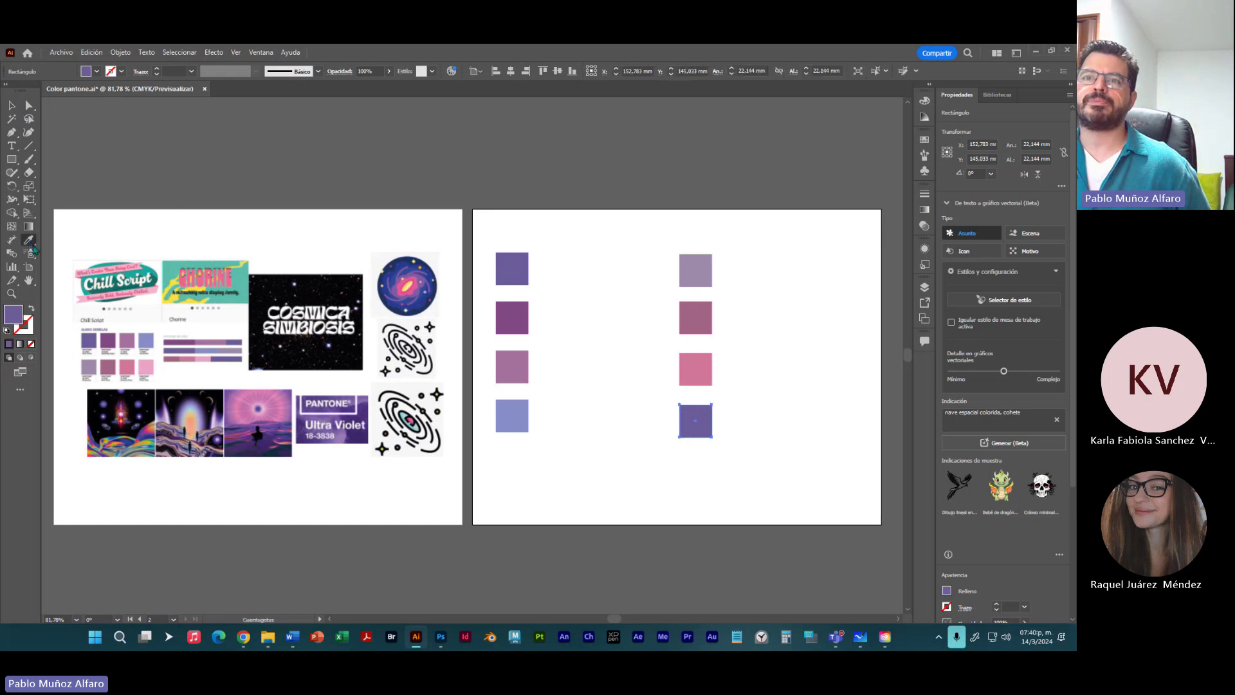
{"action": "left_click", "coordinate": [146, 366]}
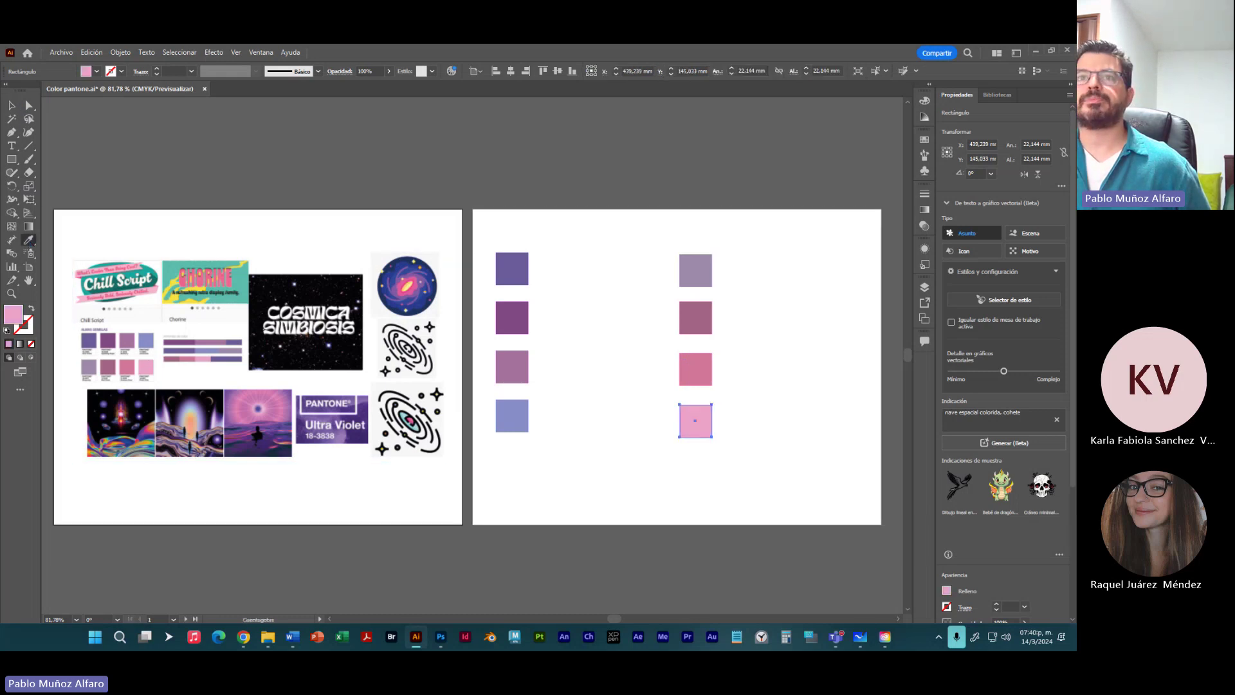
{"action": "key", "text": "v"}
{"action": "left_click", "coordinate": [746, 494]}
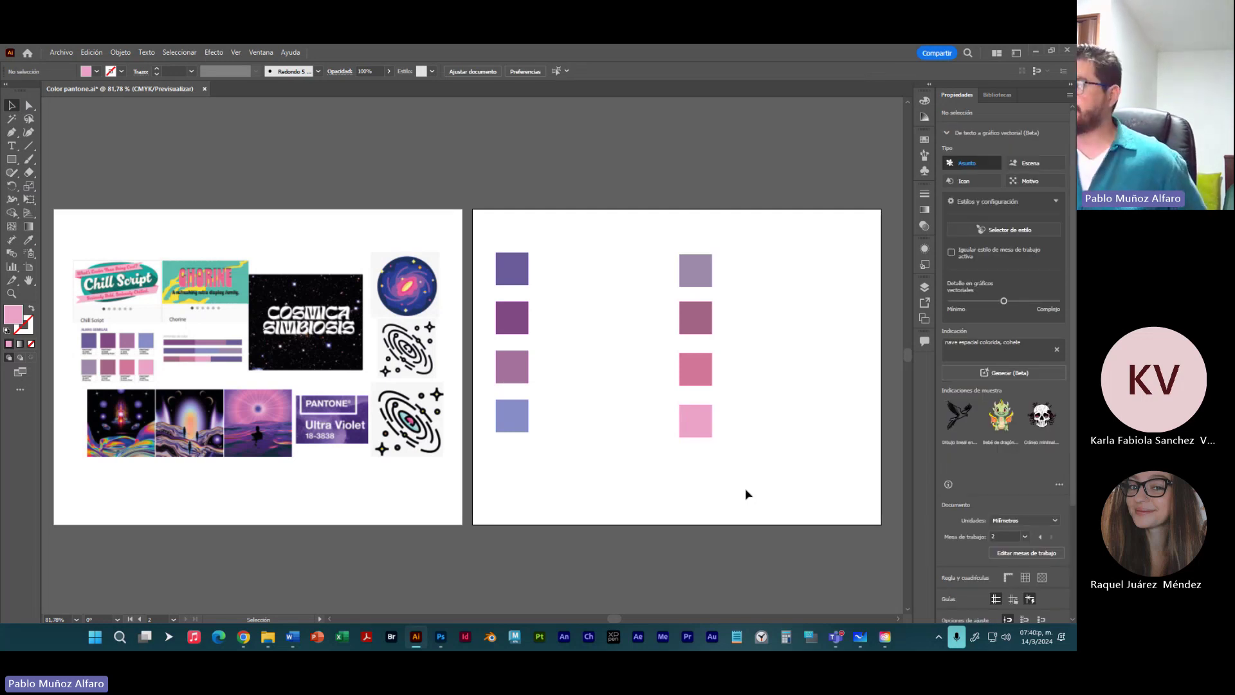
Step: Distribute the squares of each palette column evenly in the vertical direction by their centers, and save the document
{"action": "left_click_drag", "start_coordinate": [537, 255], "coordinate": [515, 479]}
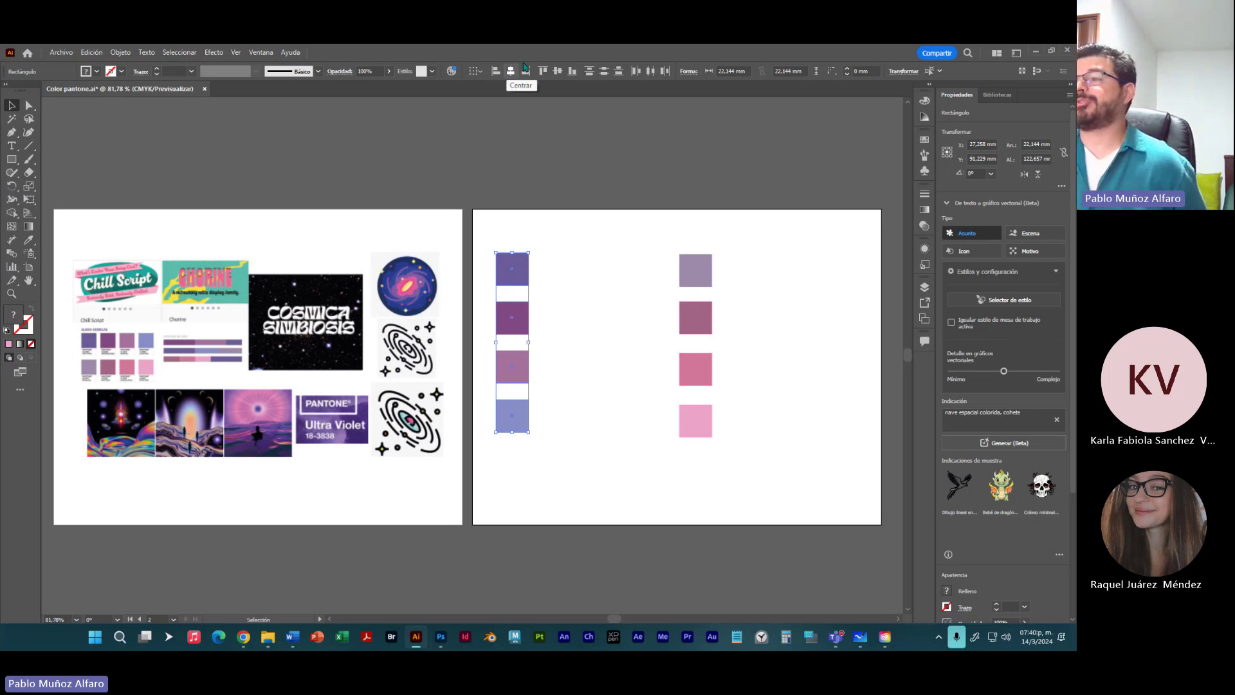
{"action": "left_click_drag", "start_coordinate": [780, 230], "coordinate": [668, 522]}
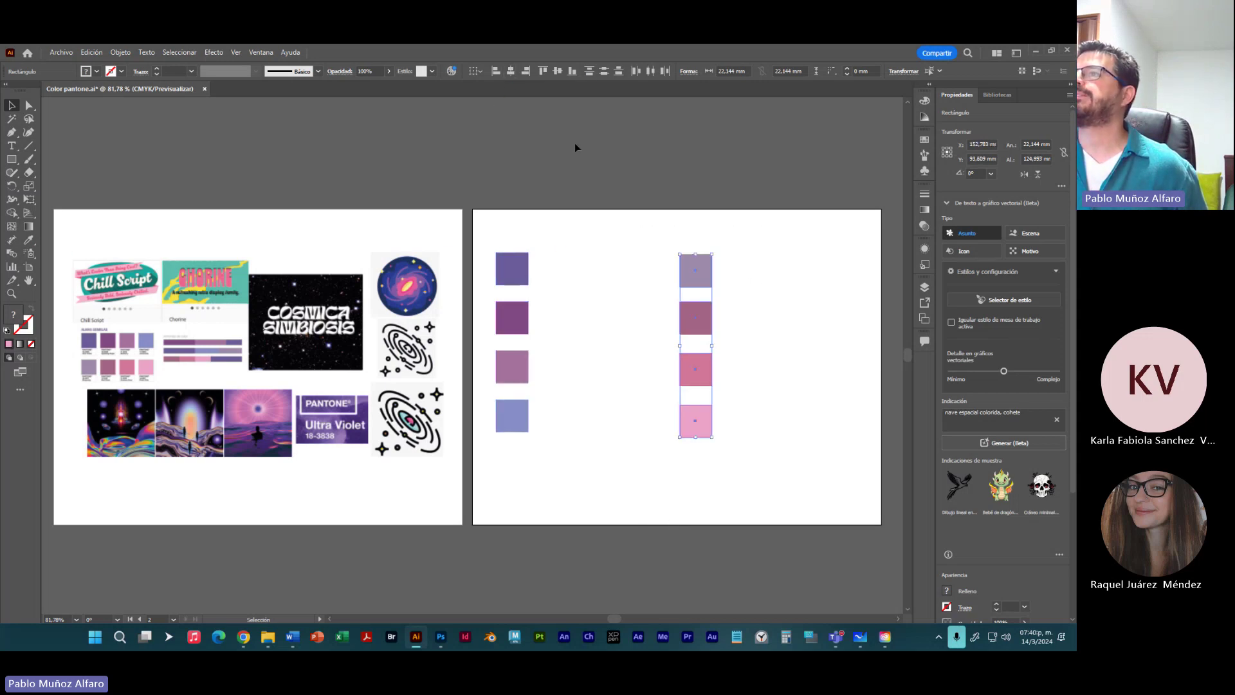
{"action": "left_click", "coordinate": [603, 71]}
{"action": "left_click_drag", "start_coordinate": [557, 223], "coordinate": [484, 463]}
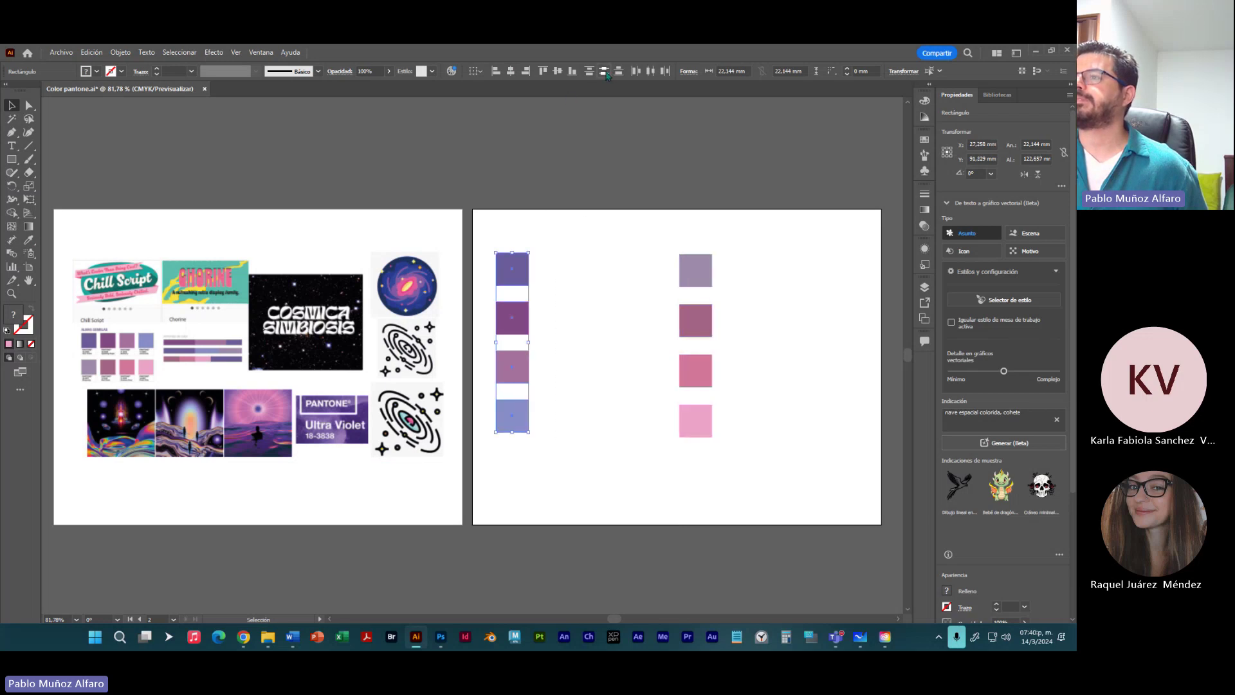
{"action": "left_click", "coordinate": [581, 278]}
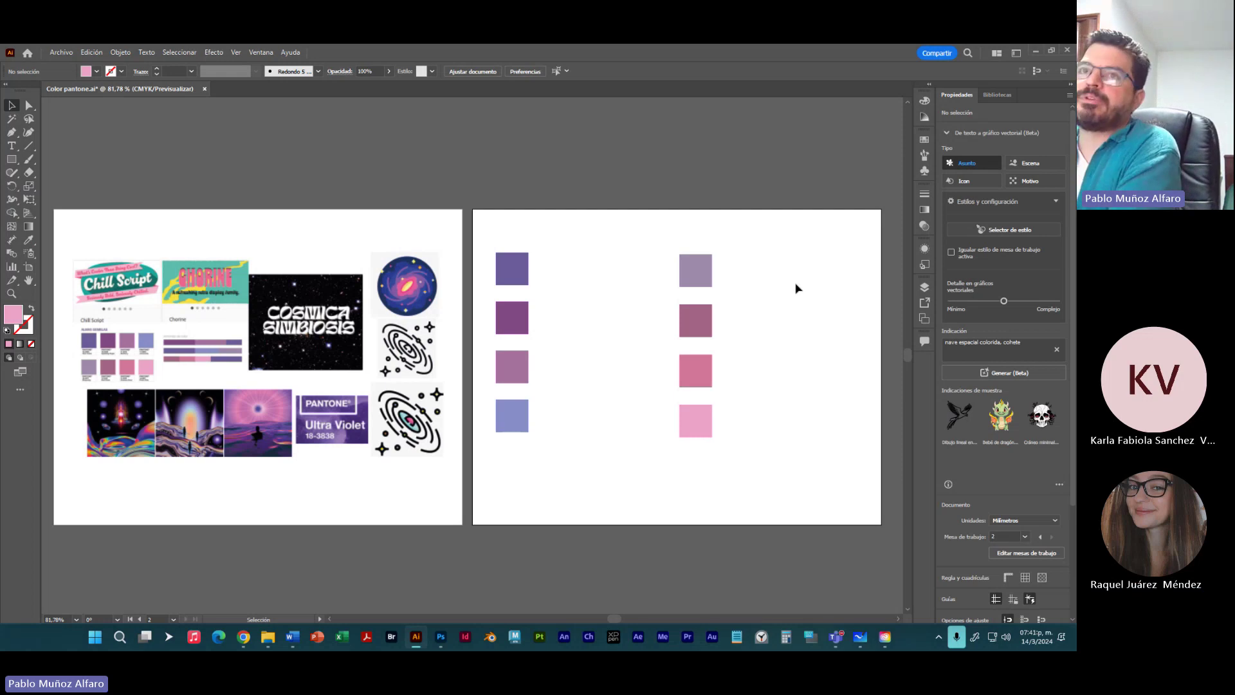
{"action": "left_click", "coordinate": [61, 53]}
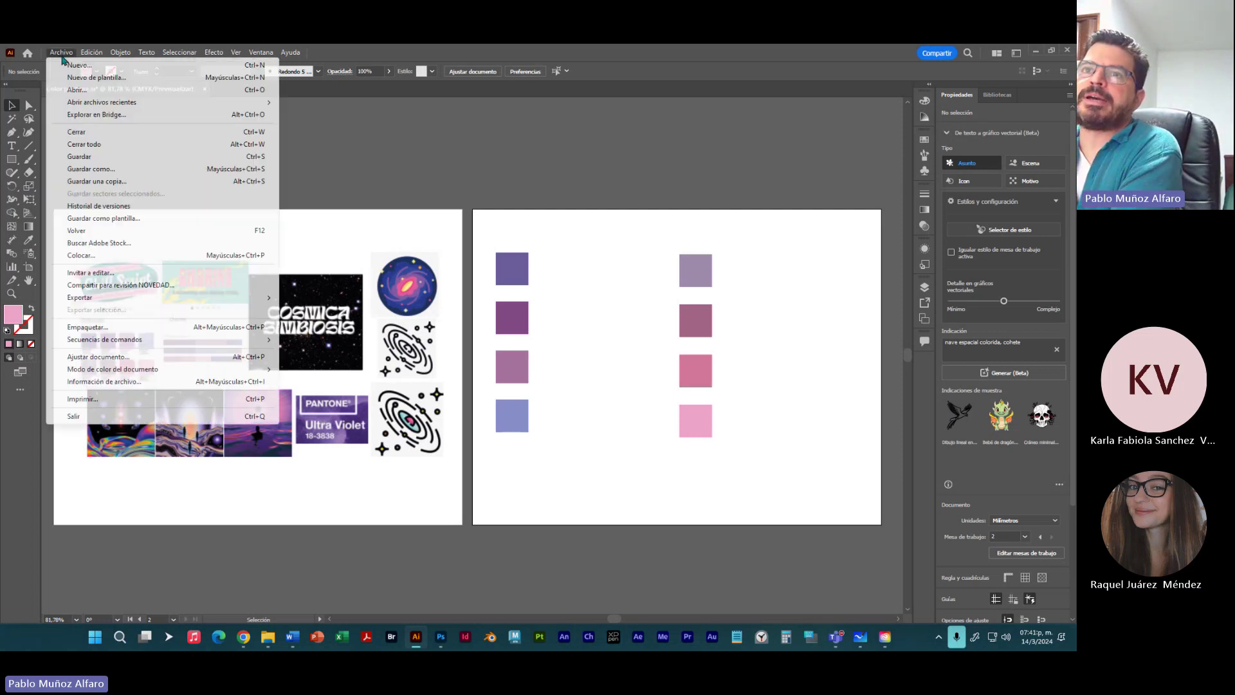
{"action": "left_click", "coordinate": [94, 160]}
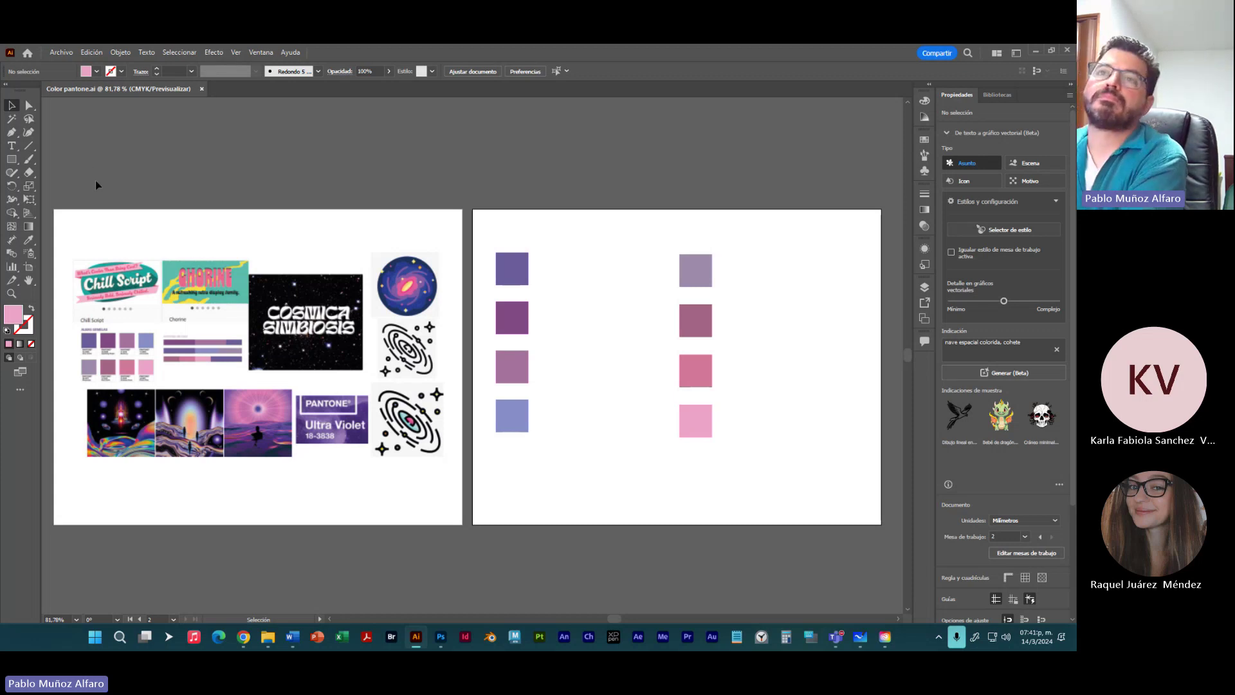
Step: Load the ANPA Color swatch library from the color books and enlarge its floating palette above the second artboard
{"action": "left_click", "coordinate": [97, 72]}
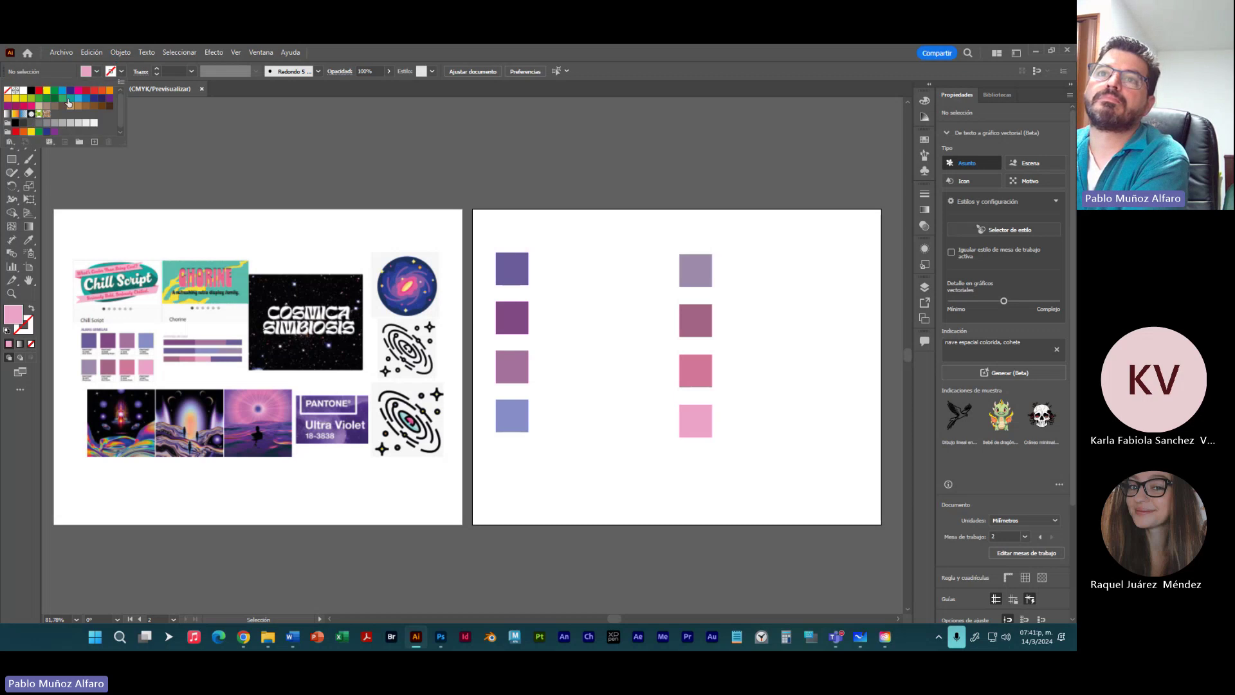
{"action": "left_click", "coordinate": [10, 142]}
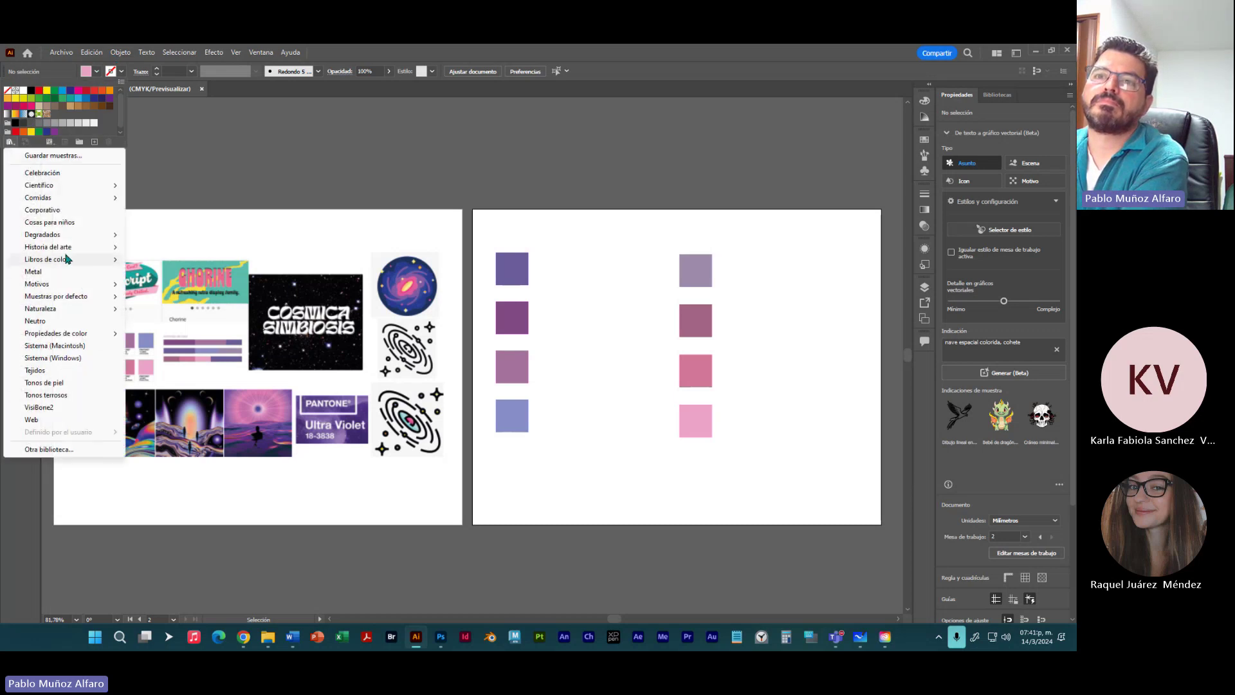
{"action": "mouse_move", "coordinate": [102, 259]}
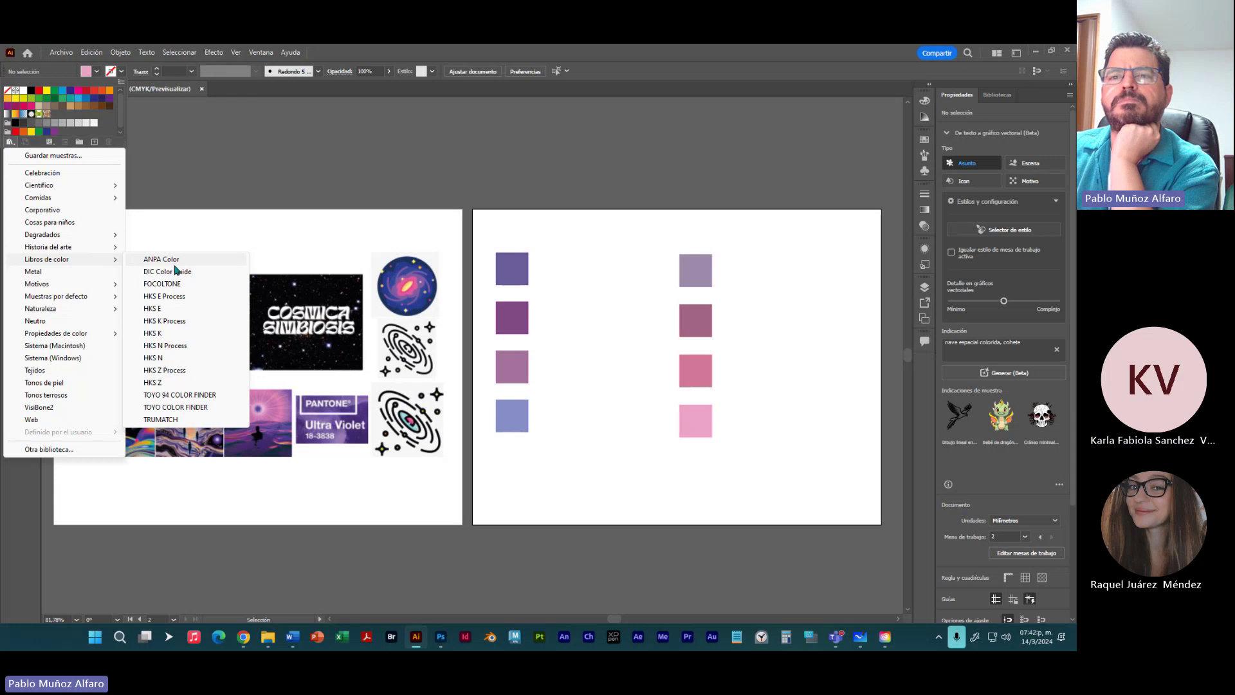
{"action": "left_click", "coordinate": [88, 448]}
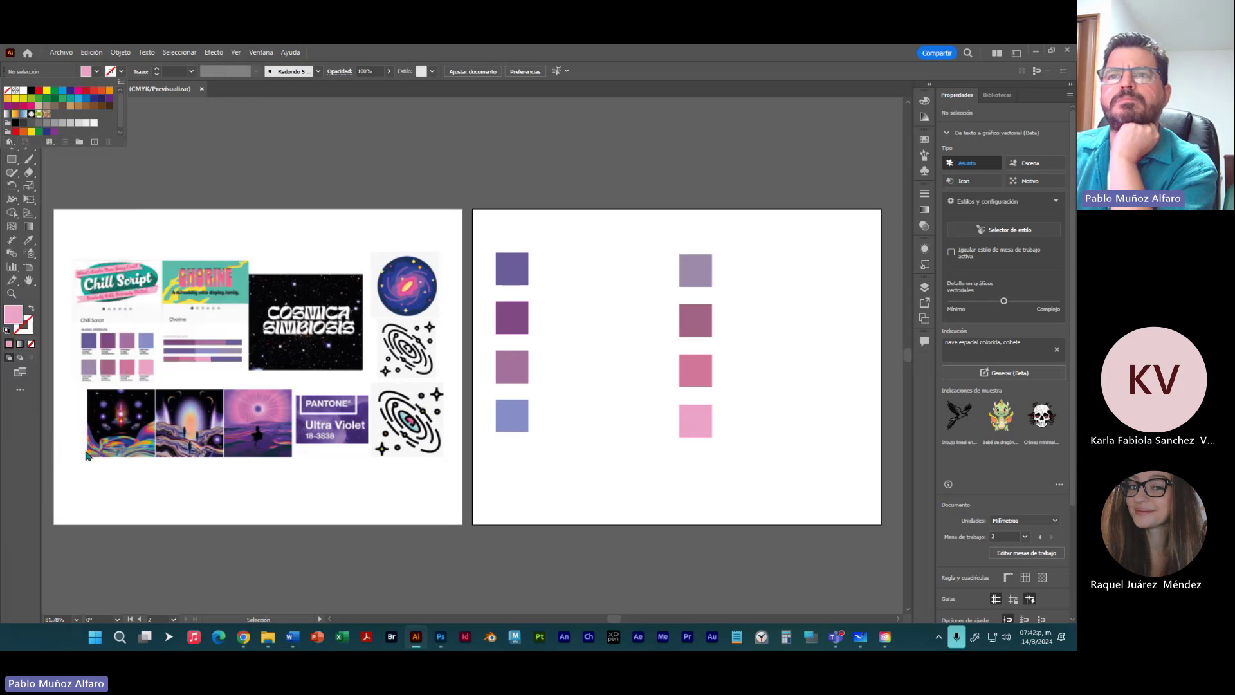
{"action": "left_click", "coordinate": [567, 378]}
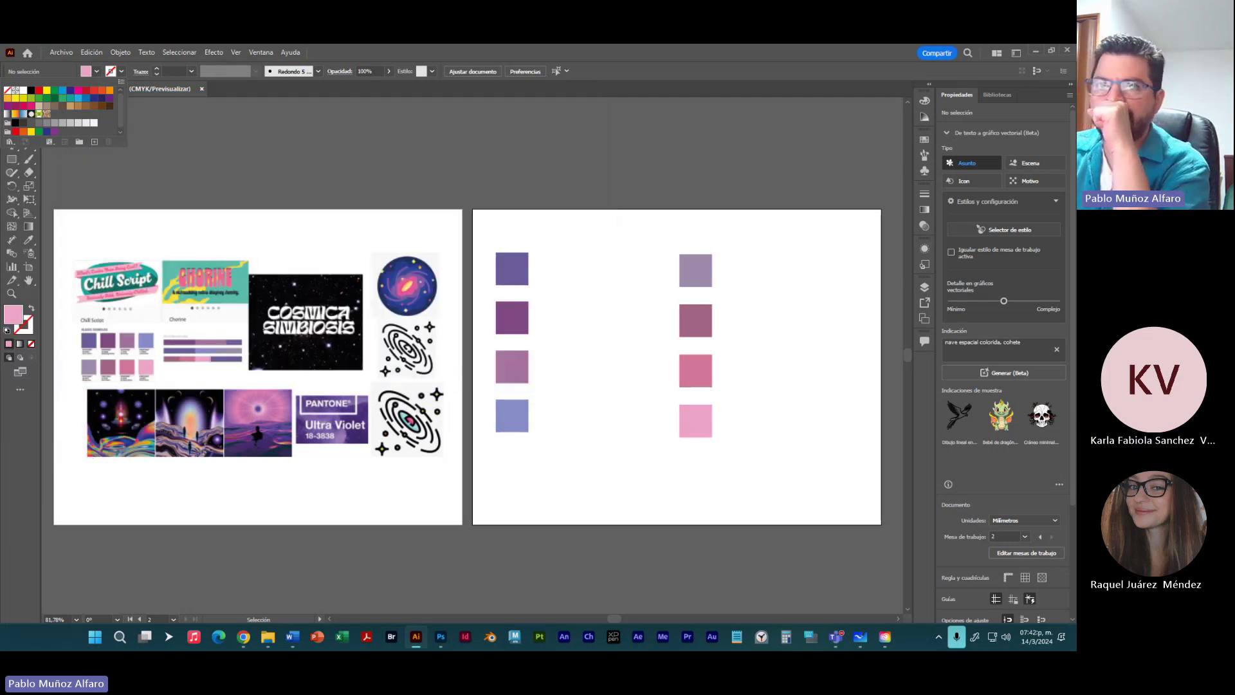
{"action": "left_click", "coordinate": [9, 142]}
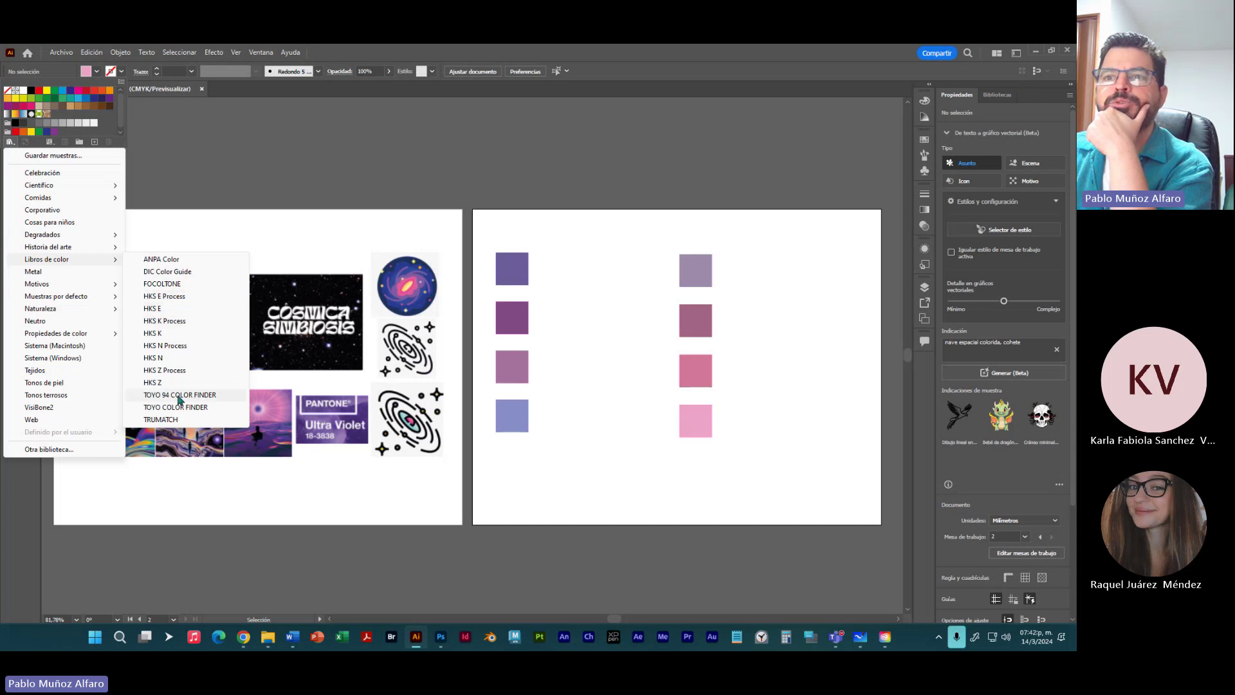
{"action": "left_click", "coordinate": [187, 263]}
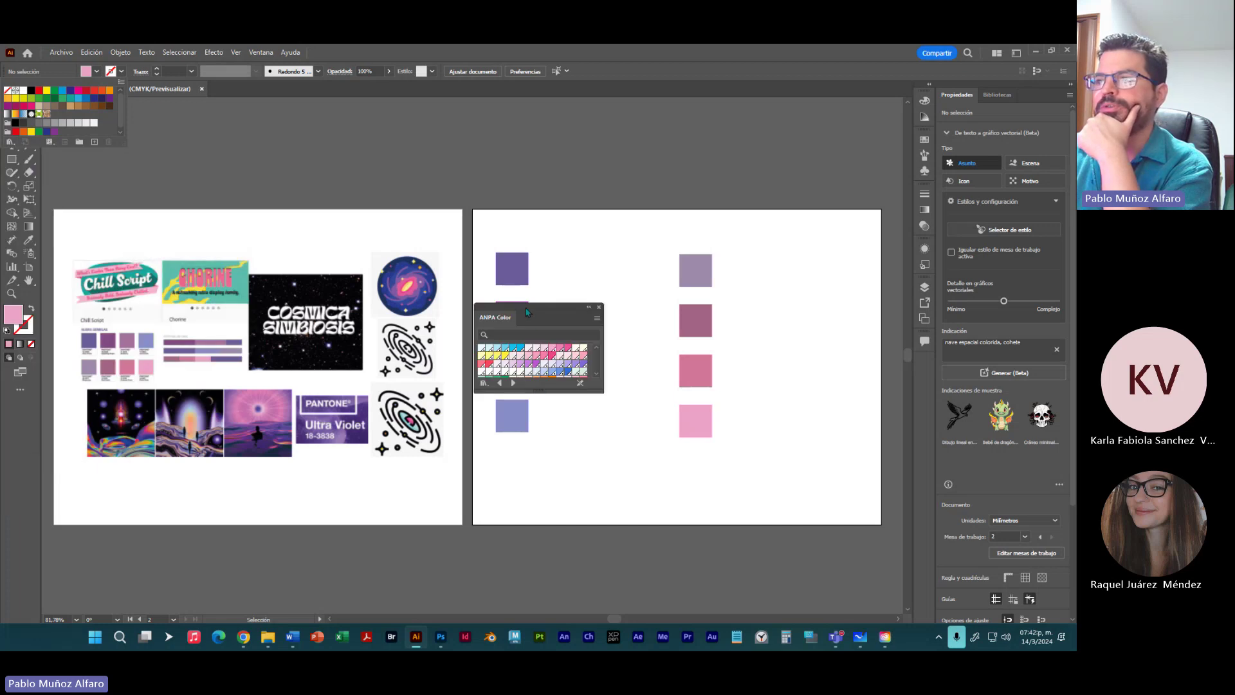
{"action": "left_click_drag", "start_coordinate": [542, 312], "coordinate": [720, 118]}
{"action": "left_click_drag", "start_coordinate": [717, 199], "coordinate": [759, 499]}
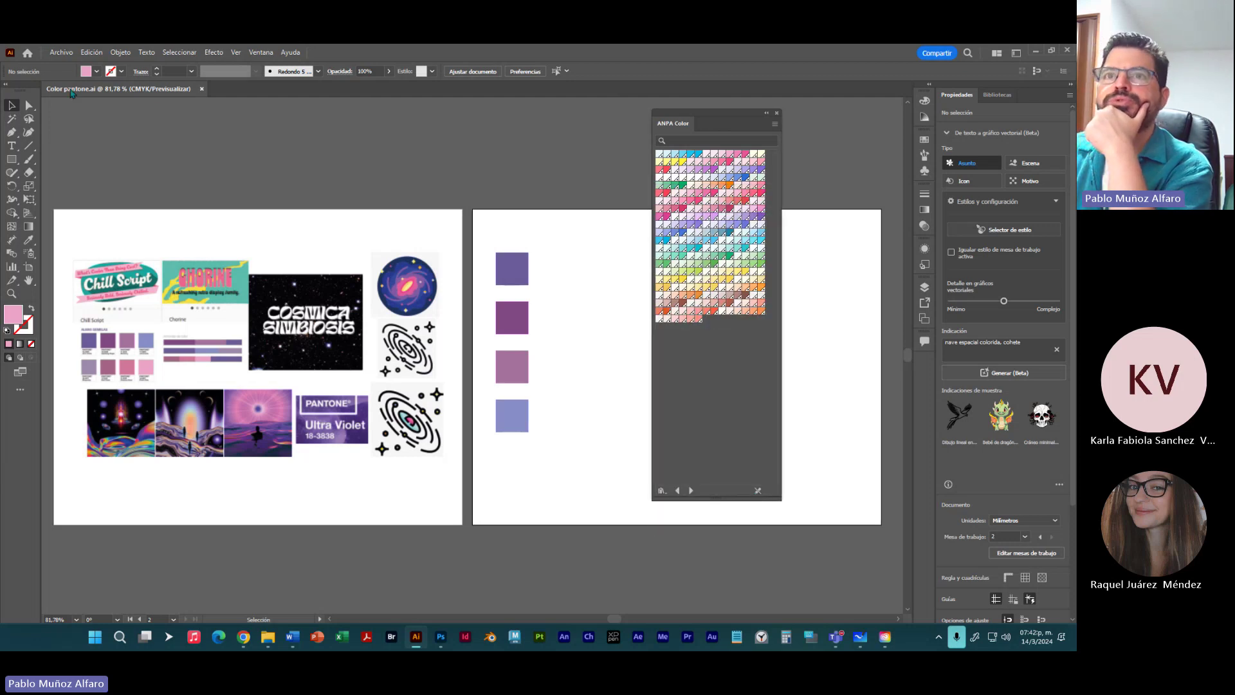
Step: Load the DIC Color Guide color book alongside ANPA Color, lengthen the floating palette, and skim its swatches
{"action": "left_click", "coordinate": [97, 71]}
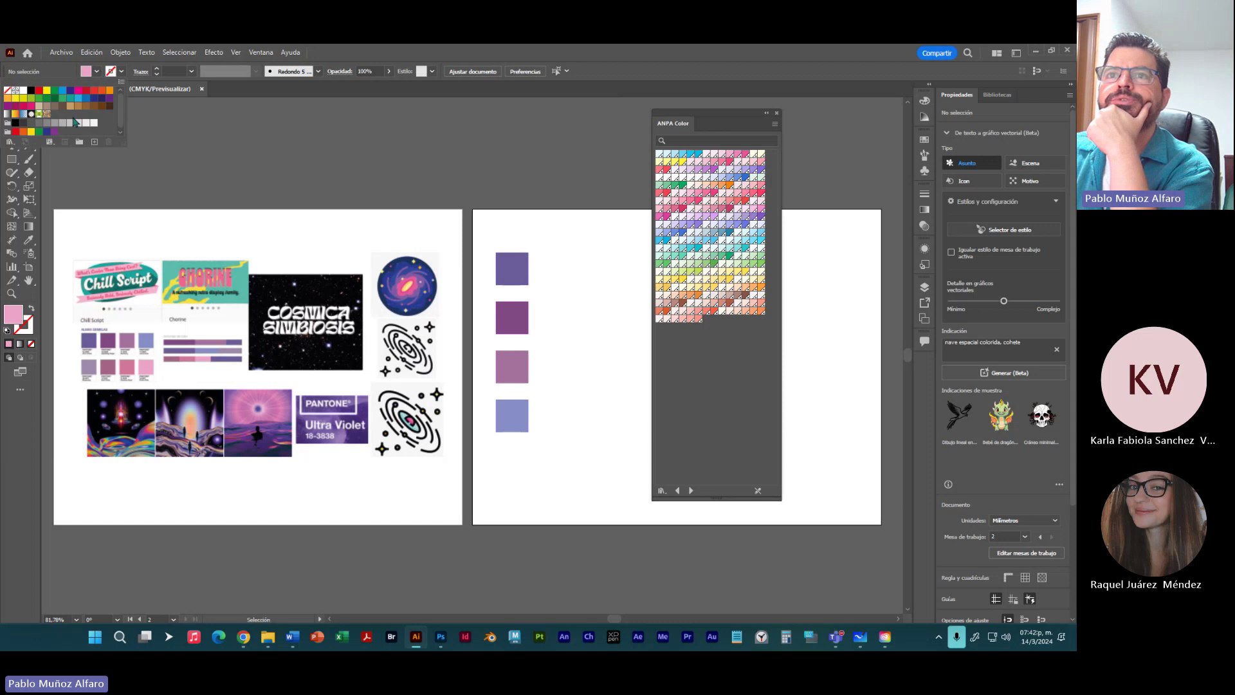
{"action": "left_click", "coordinate": [12, 142]}
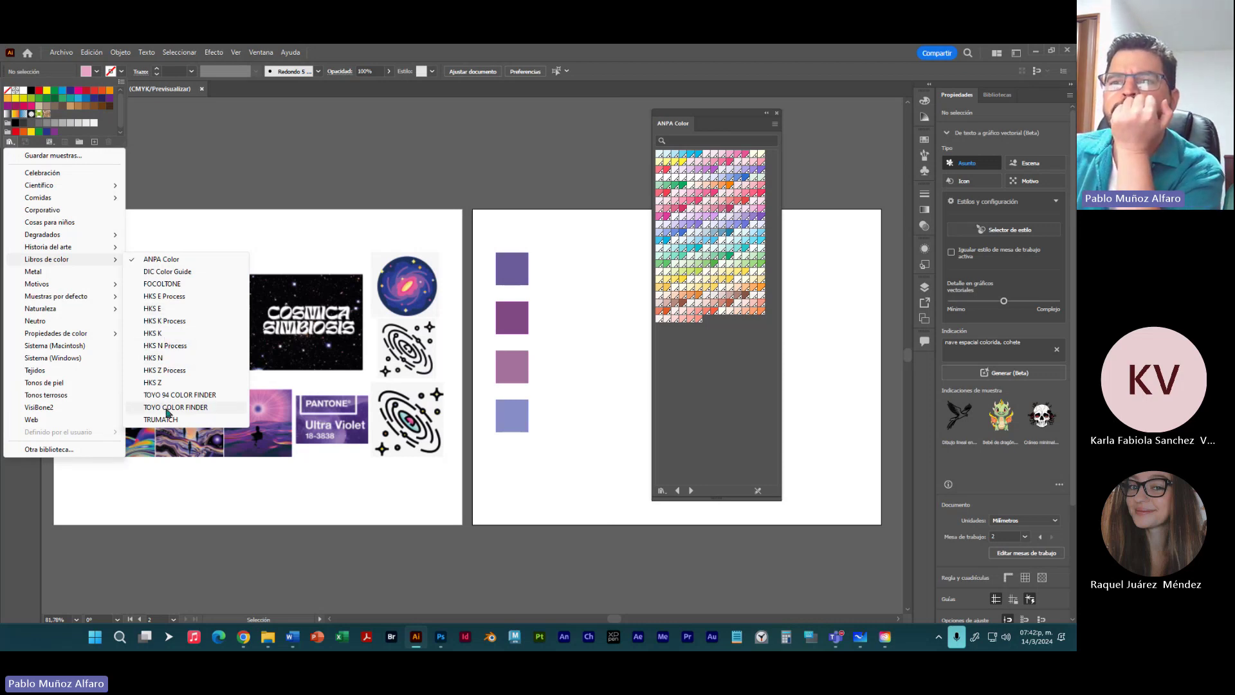
{"action": "left_click", "coordinate": [167, 271]}
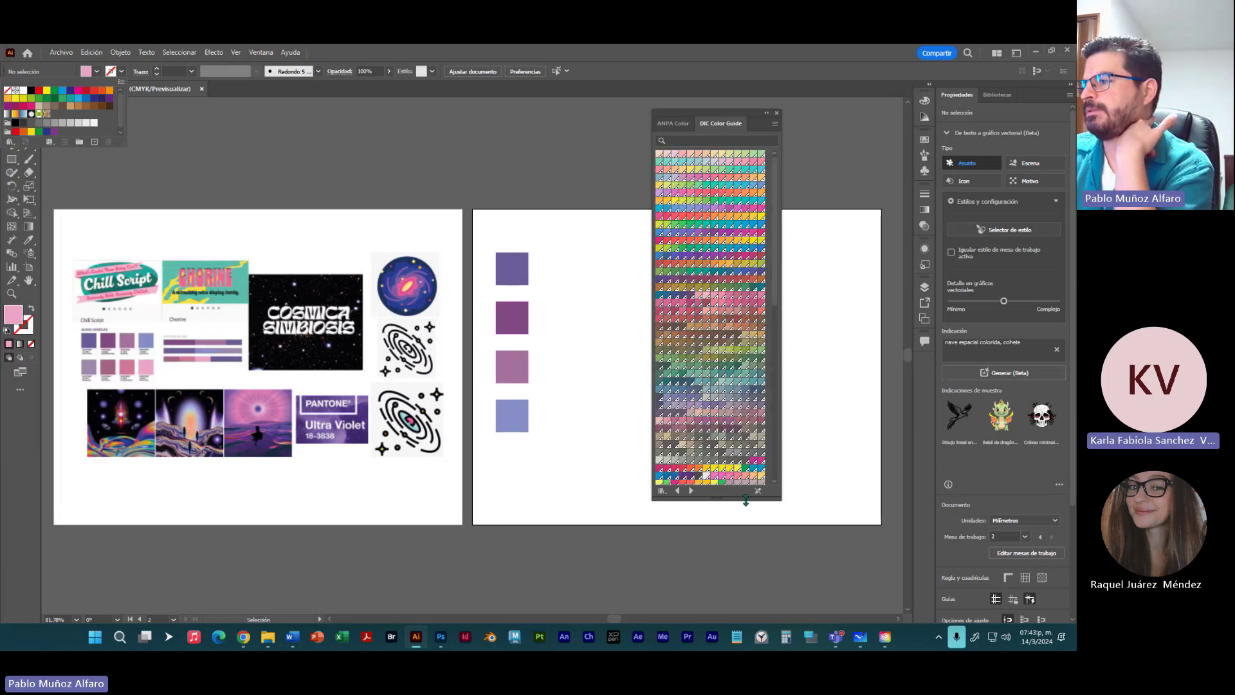
{"action": "left_click", "coordinate": [717, 521]}
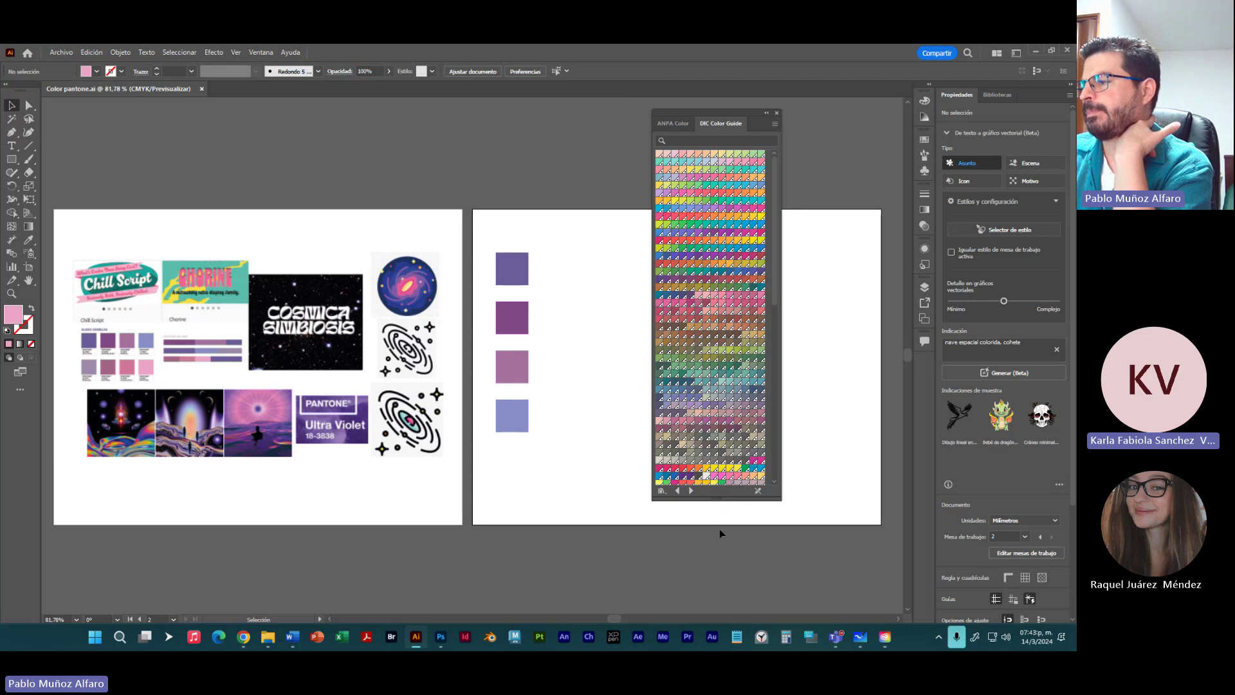
{"action": "left_click_drag", "start_coordinate": [716, 501], "coordinate": [714, 551]}
{"action": "scroll", "coordinate": [714, 450], "scroll_direction": "down", "scroll_amount": 3}
{"action": "scroll", "coordinate": [714, 430], "scroll_direction": "up", "scroll_amount": 3}
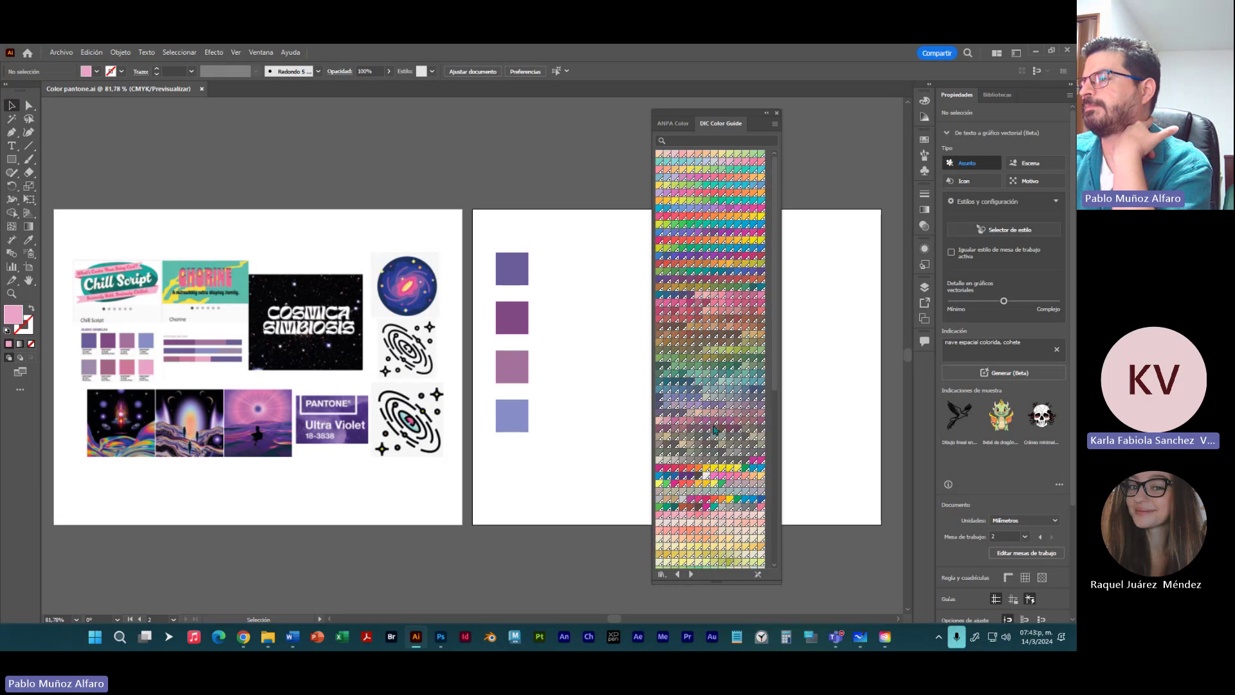
{"action": "scroll", "coordinate": [714, 430], "scroll_direction": "down", "scroll_amount": 5}
{"action": "scroll", "coordinate": [717, 423], "scroll_direction": "up", "scroll_amount": 5}
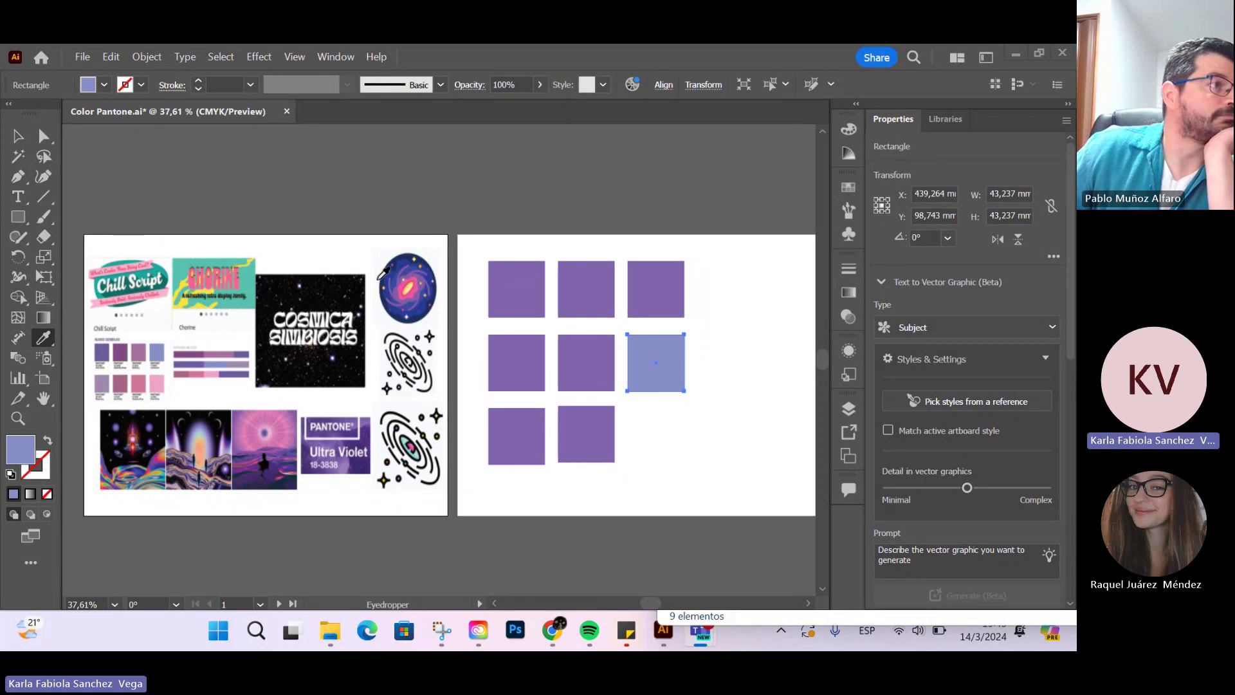
Step: Fill the top row's middle square with the light pink of the moodboard palette's last swatch
{"action": "left_click", "coordinate": [18, 218]}
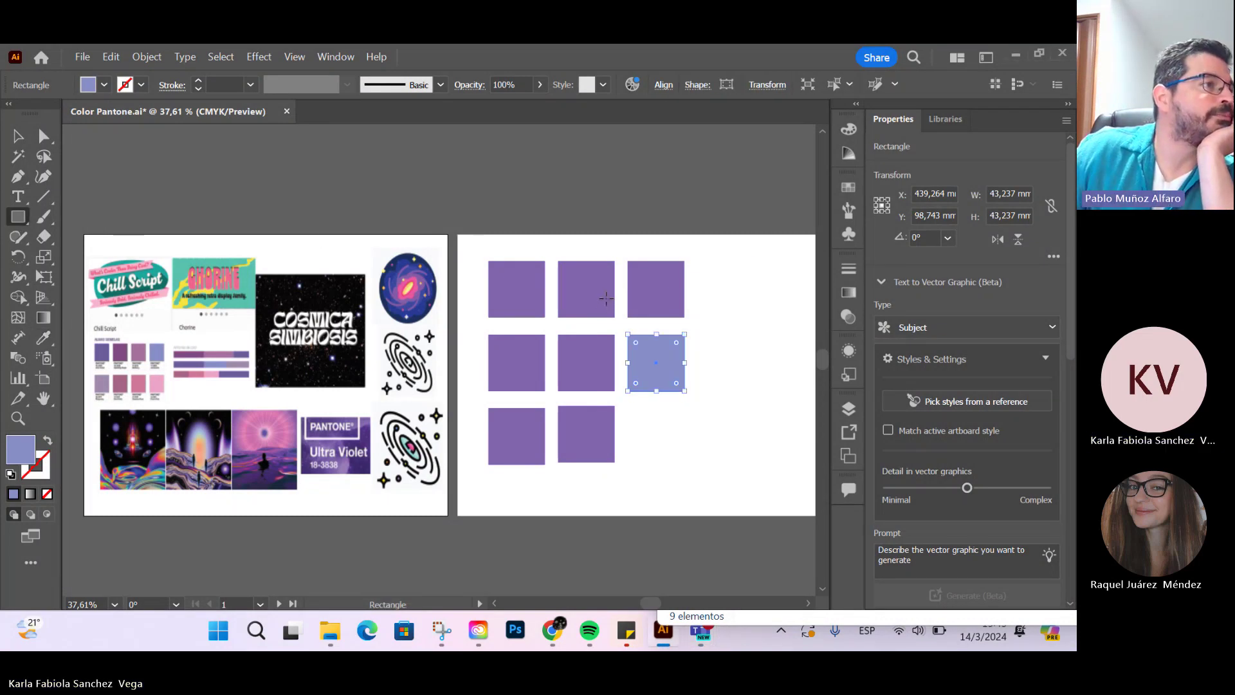
{"action": "left_click", "coordinate": [47, 340]}
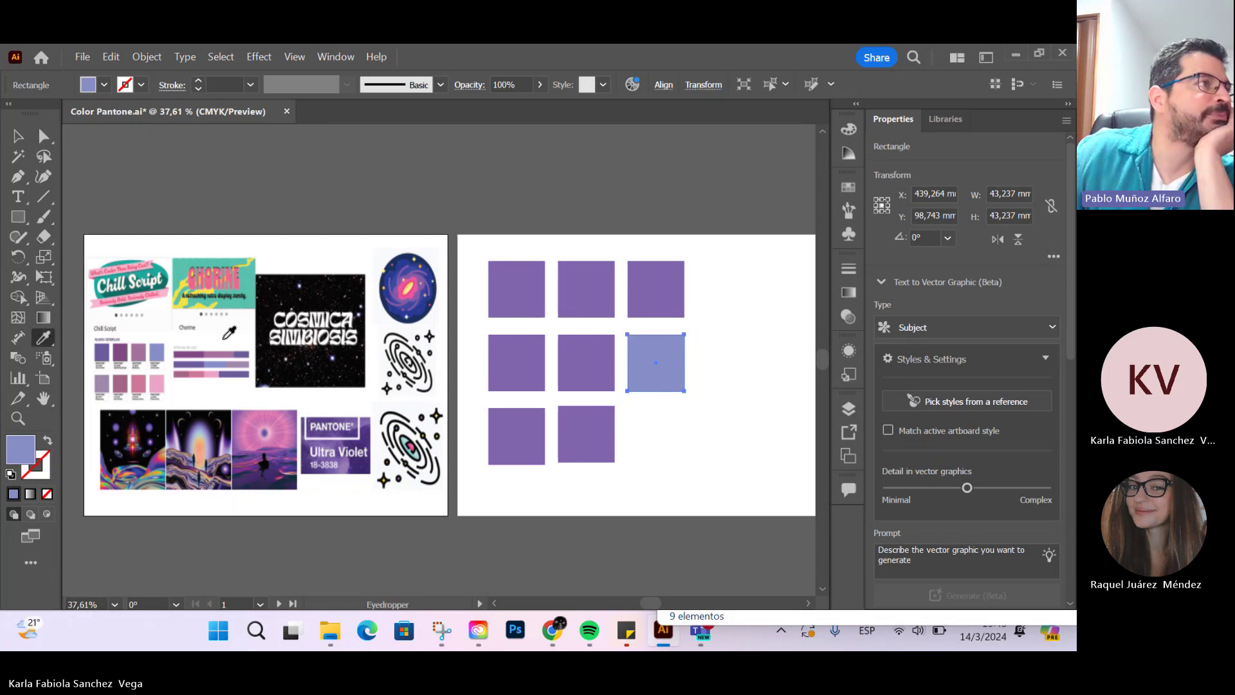
{"action": "left_click", "coordinate": [18, 136]}
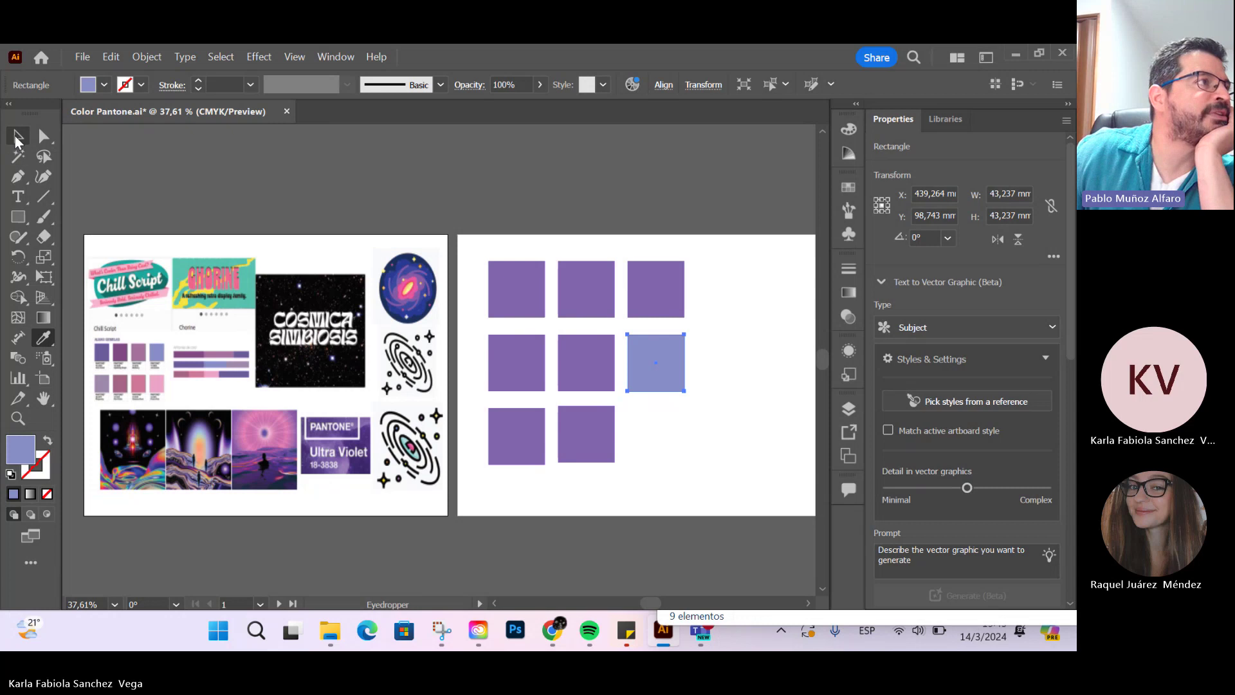
{"action": "left_click", "coordinate": [573, 295]}
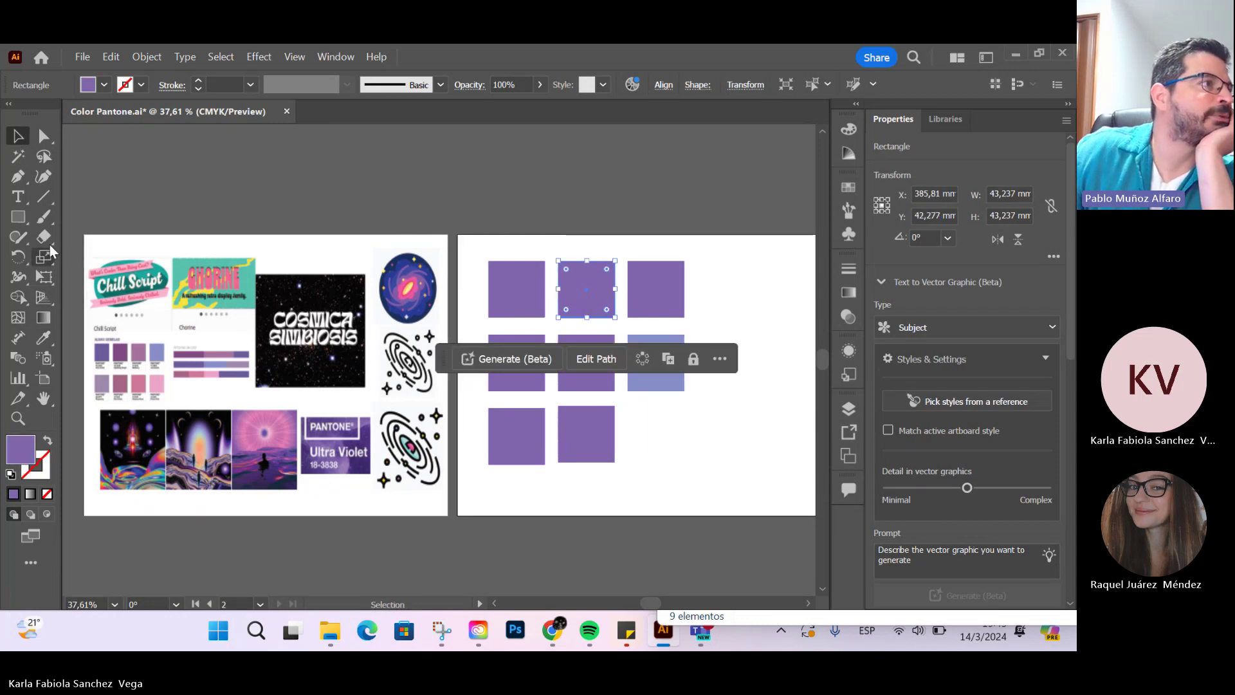
{"action": "left_click", "coordinate": [44, 339]}
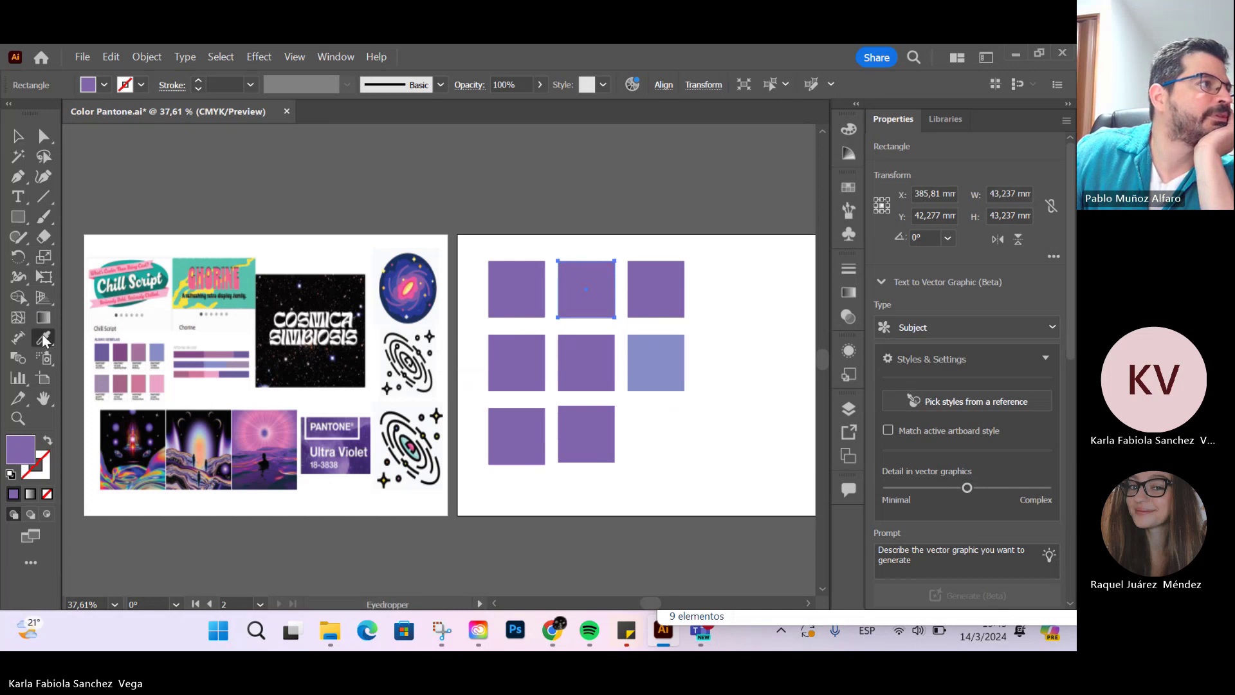
{"action": "left_click", "coordinate": [157, 385]}
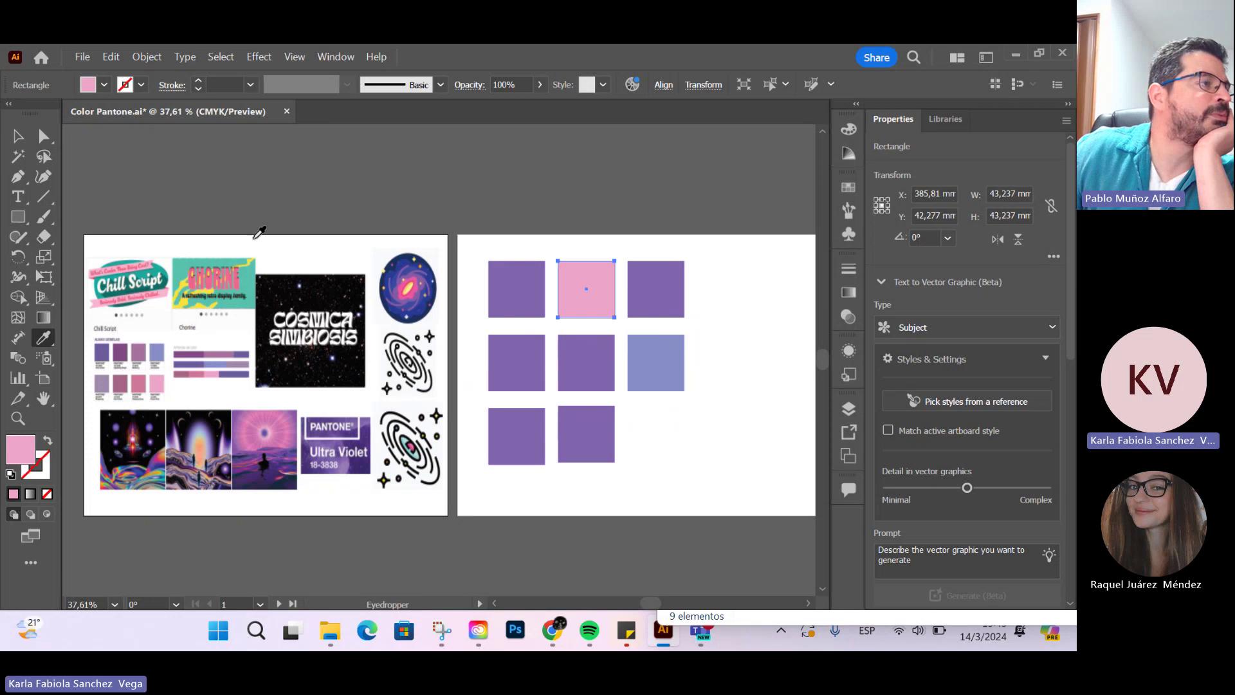
Step: Fill the top row's third square with the dark purple of the moodboard palette's second swatch
{"action": "left_click", "coordinate": [18, 136]}
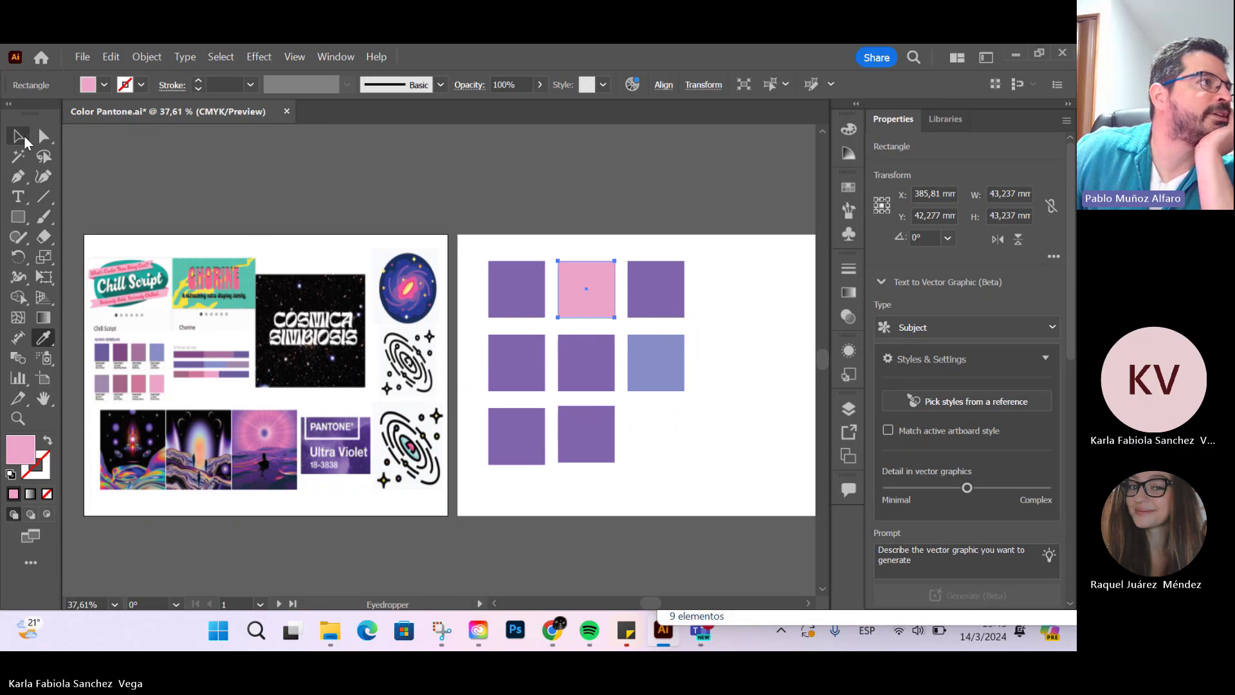
{"action": "left_click", "coordinate": [652, 289]}
{"action": "left_click", "coordinate": [43, 338]}
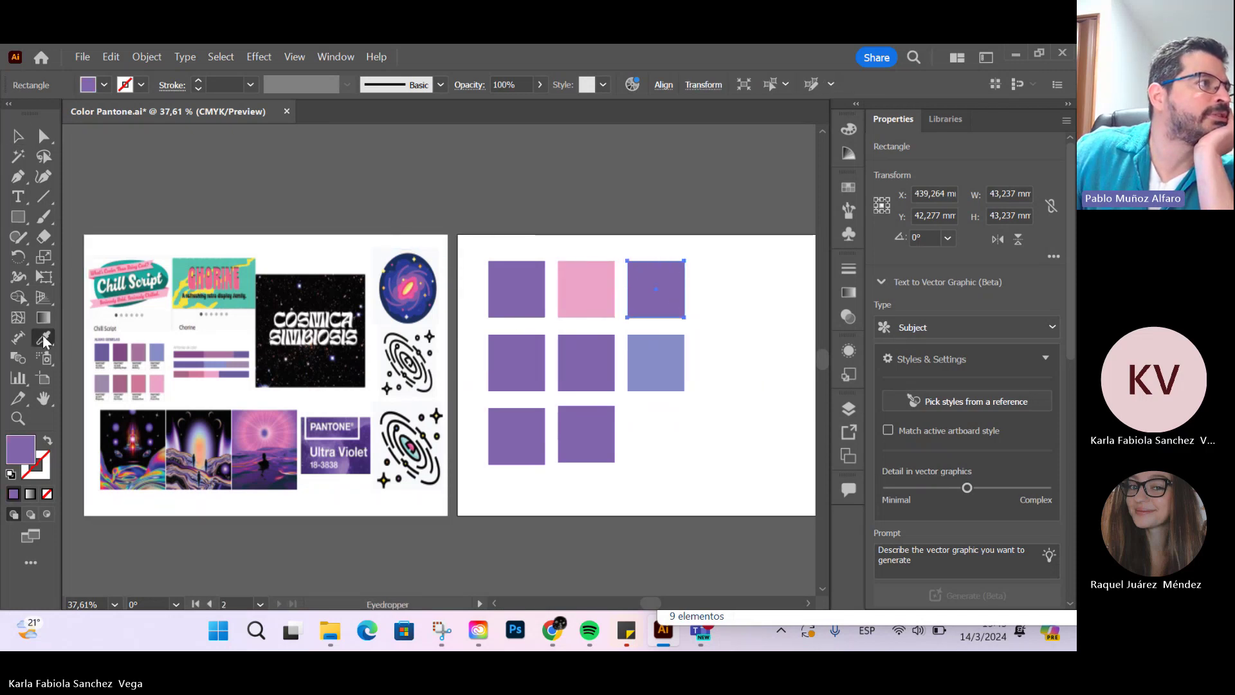
{"action": "left_click", "coordinate": [121, 350]}
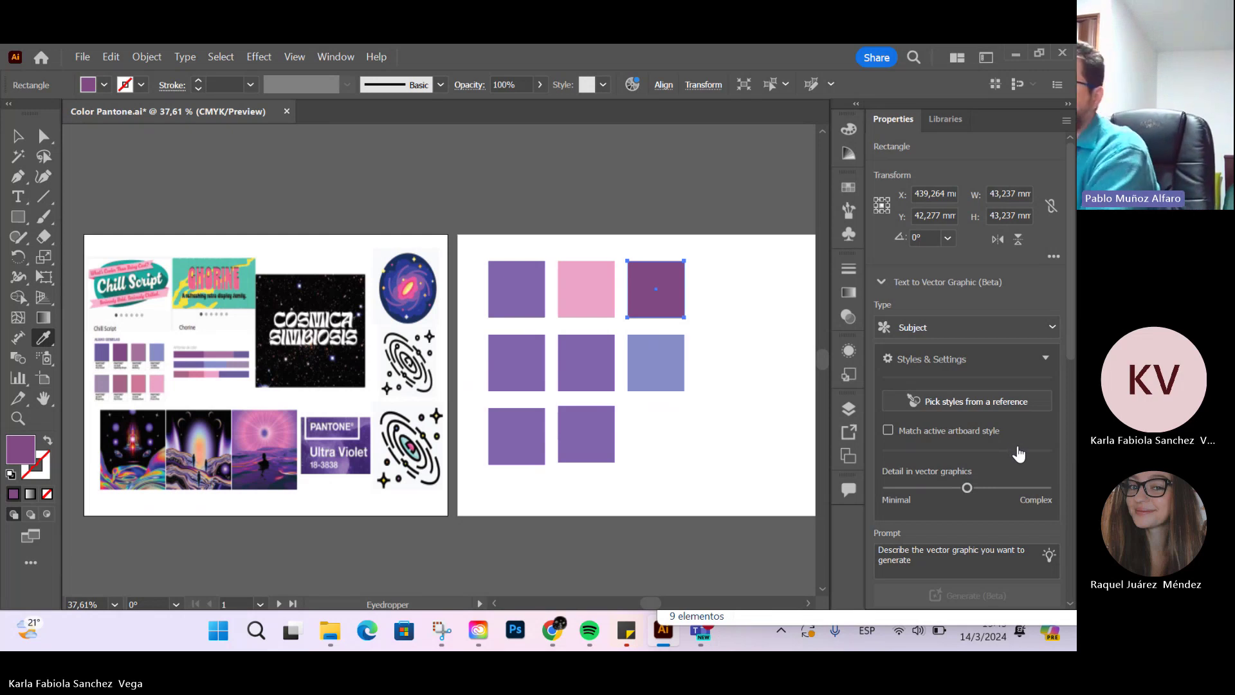
{"action": "key", "text": "alt+Tab"}
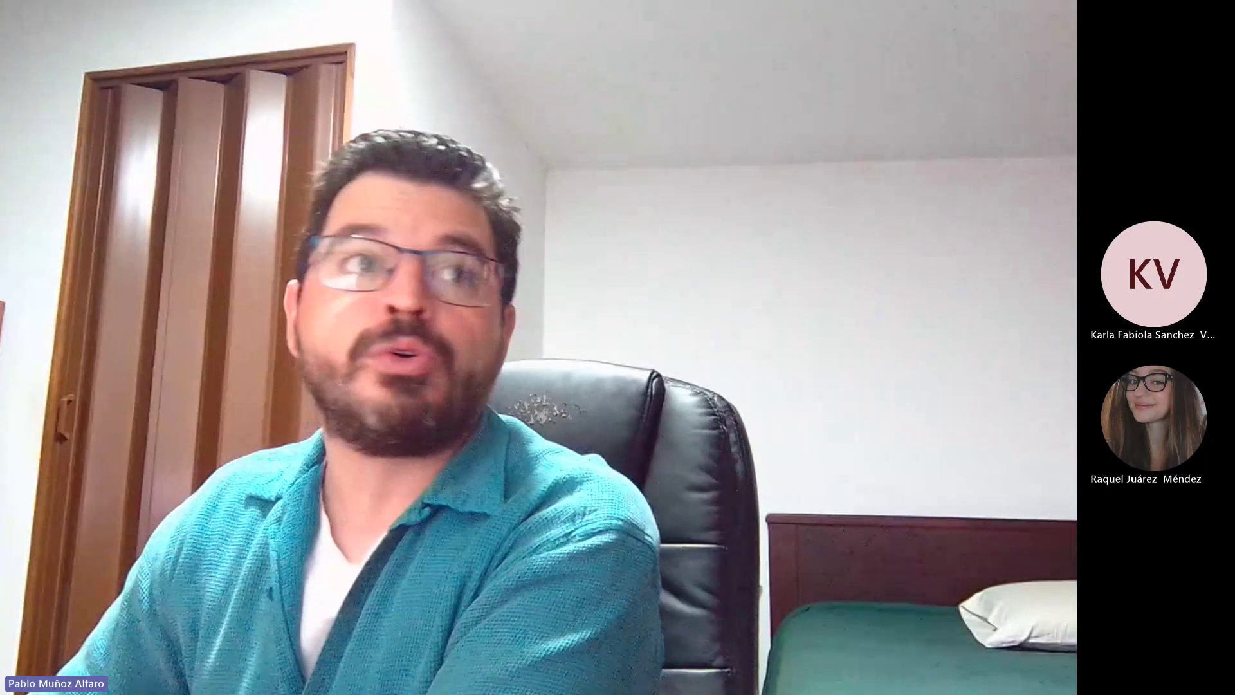
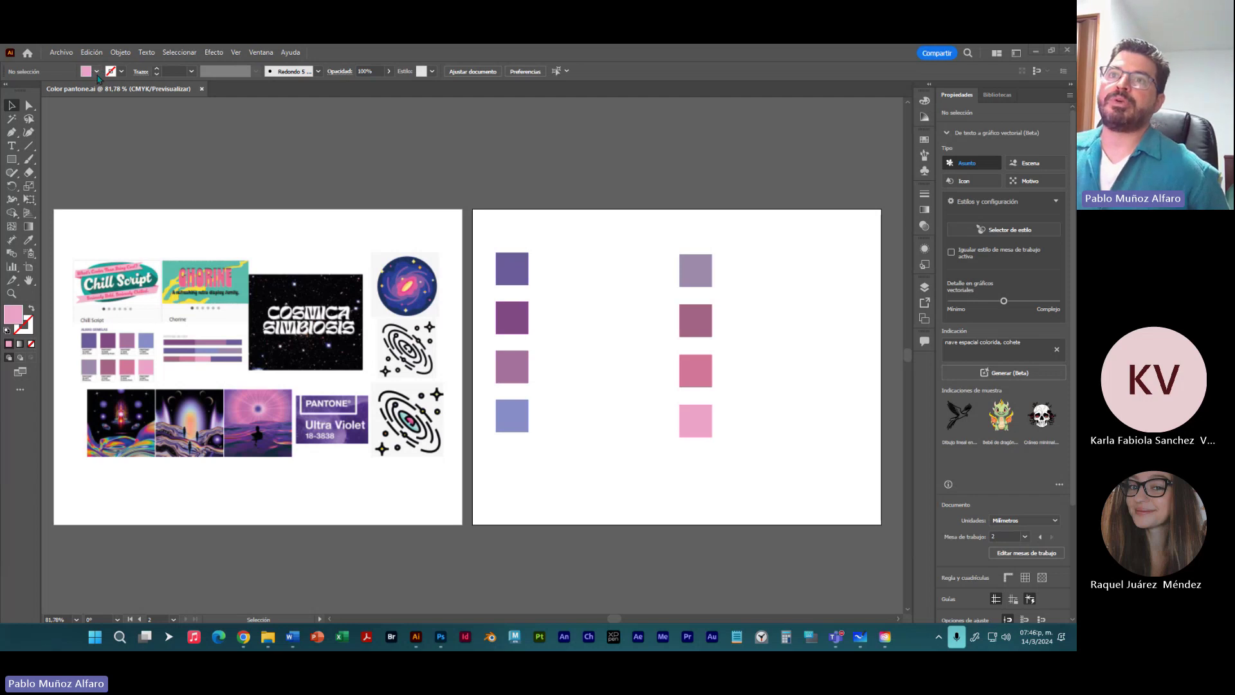
Step: Select the first column's top purple square, then open its fill swatches and make their list taller
{"action": "left_click", "coordinate": [97, 73]}
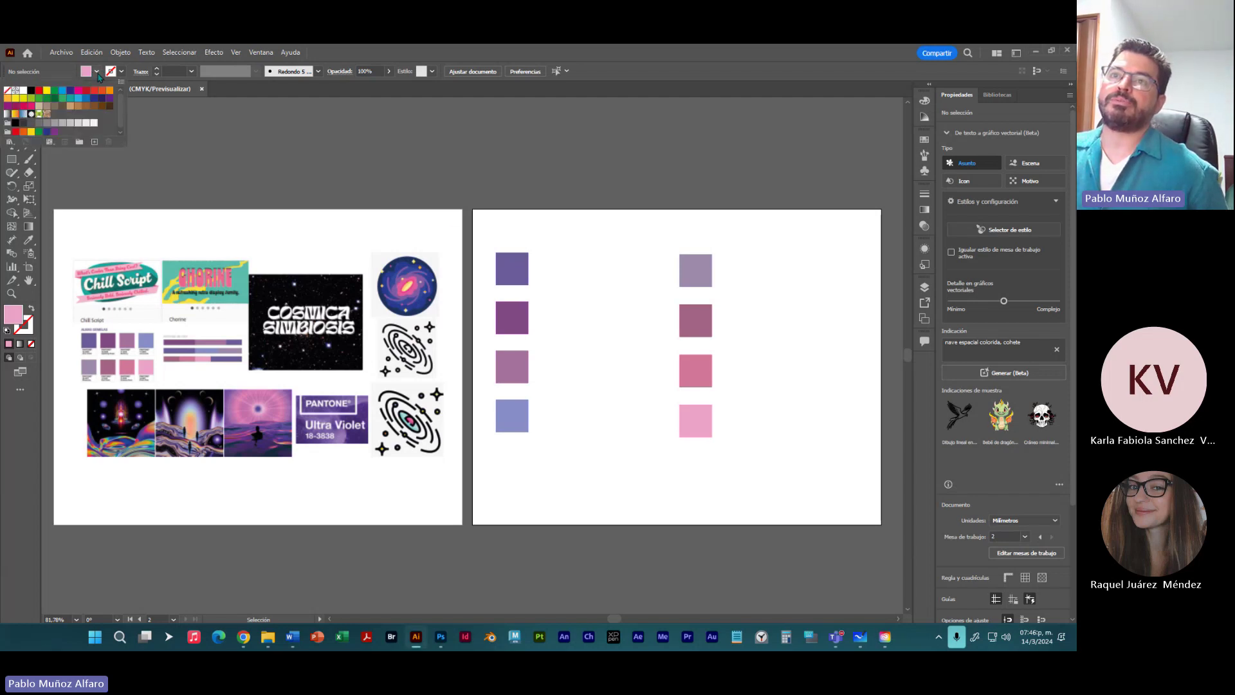
{"action": "left_click", "coordinate": [519, 266]}
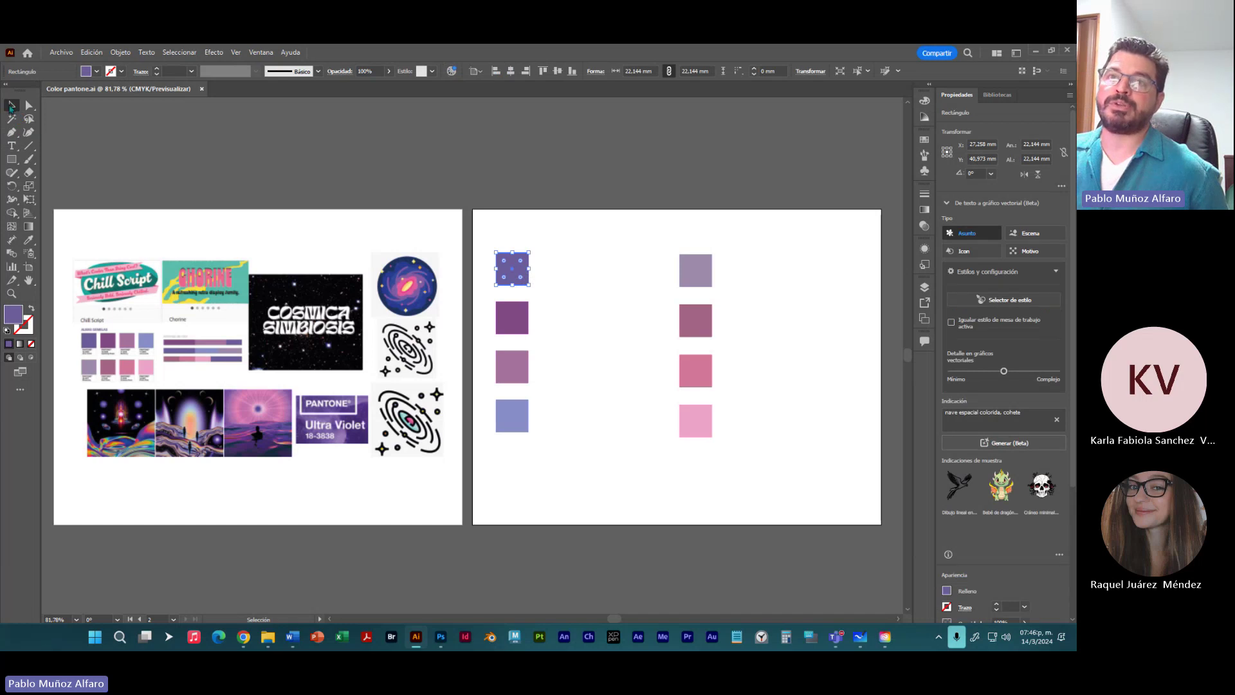
{"action": "left_click", "coordinate": [546, 274]}
{"action": "left_click", "coordinate": [521, 280]}
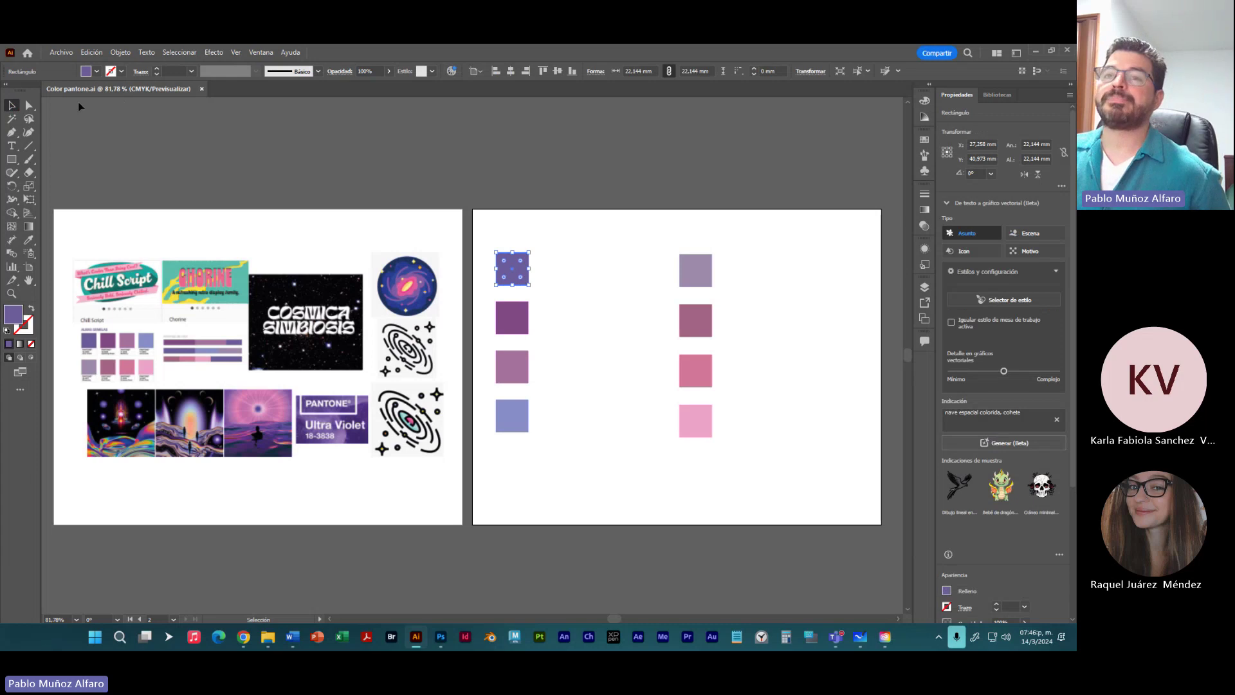
{"action": "left_click", "coordinate": [96, 72]}
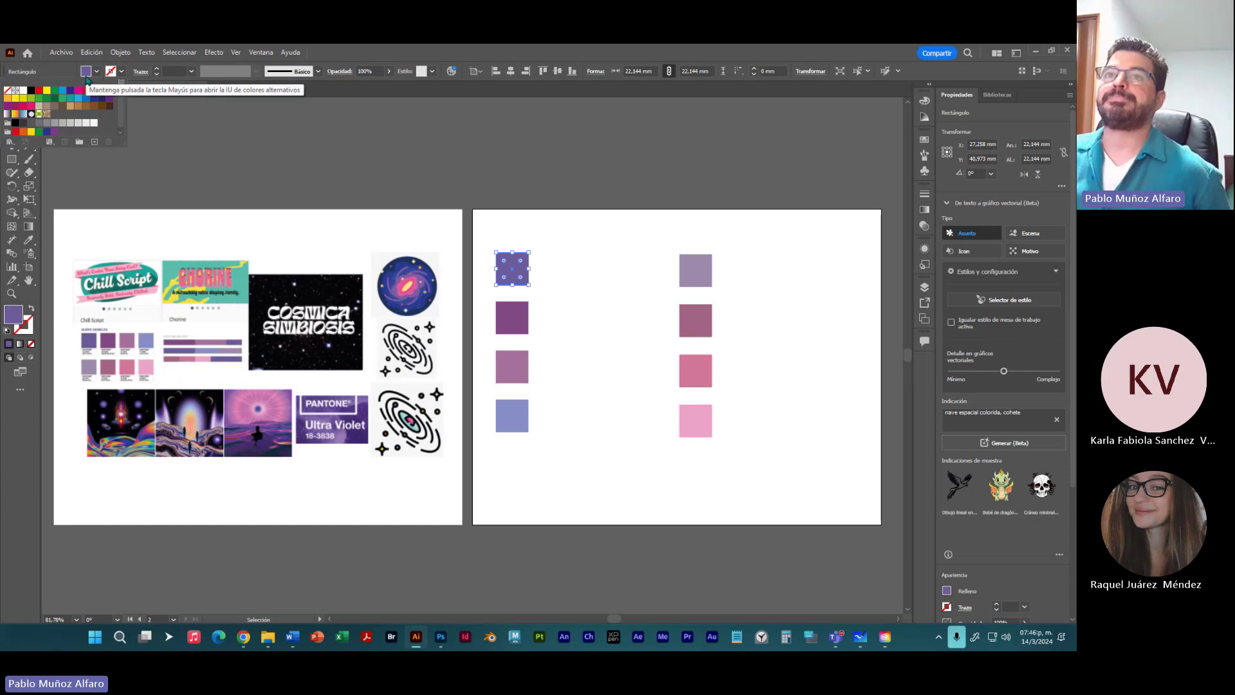
{"action": "left_click", "coordinate": [98, 74]}
{"action": "left_click", "coordinate": [98, 73]}
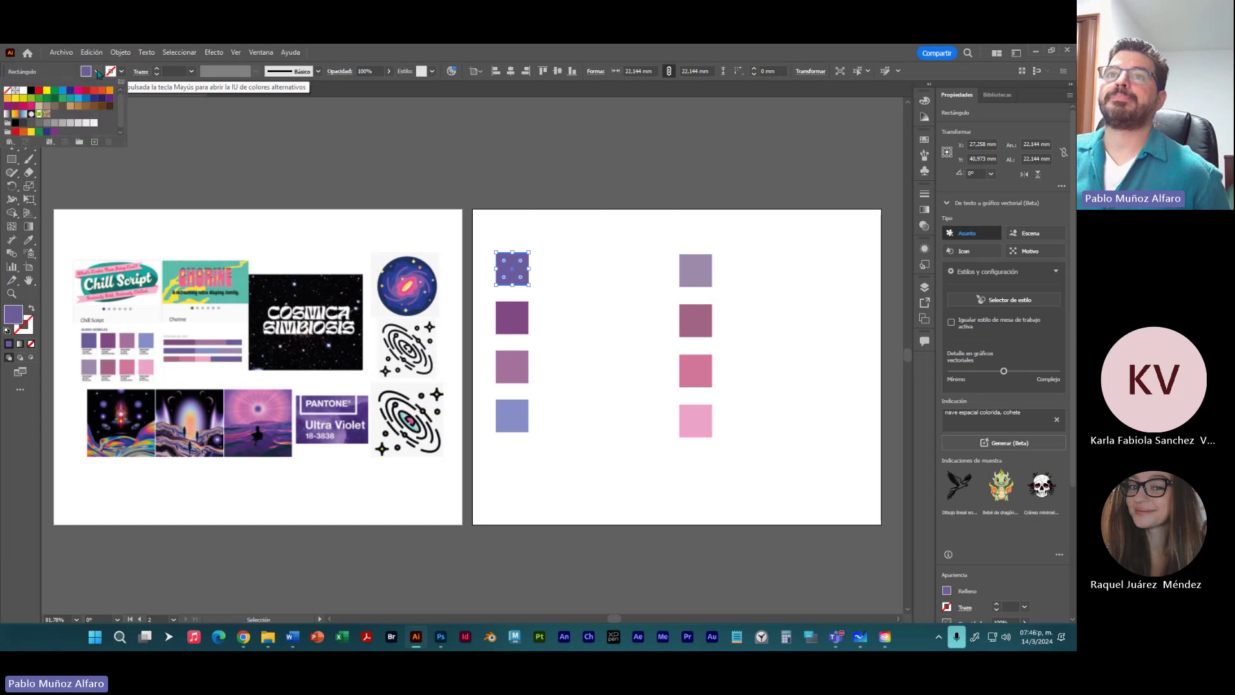
{"action": "left_click", "coordinate": [97, 74]}
{"action": "left_click", "coordinate": [98, 74]}
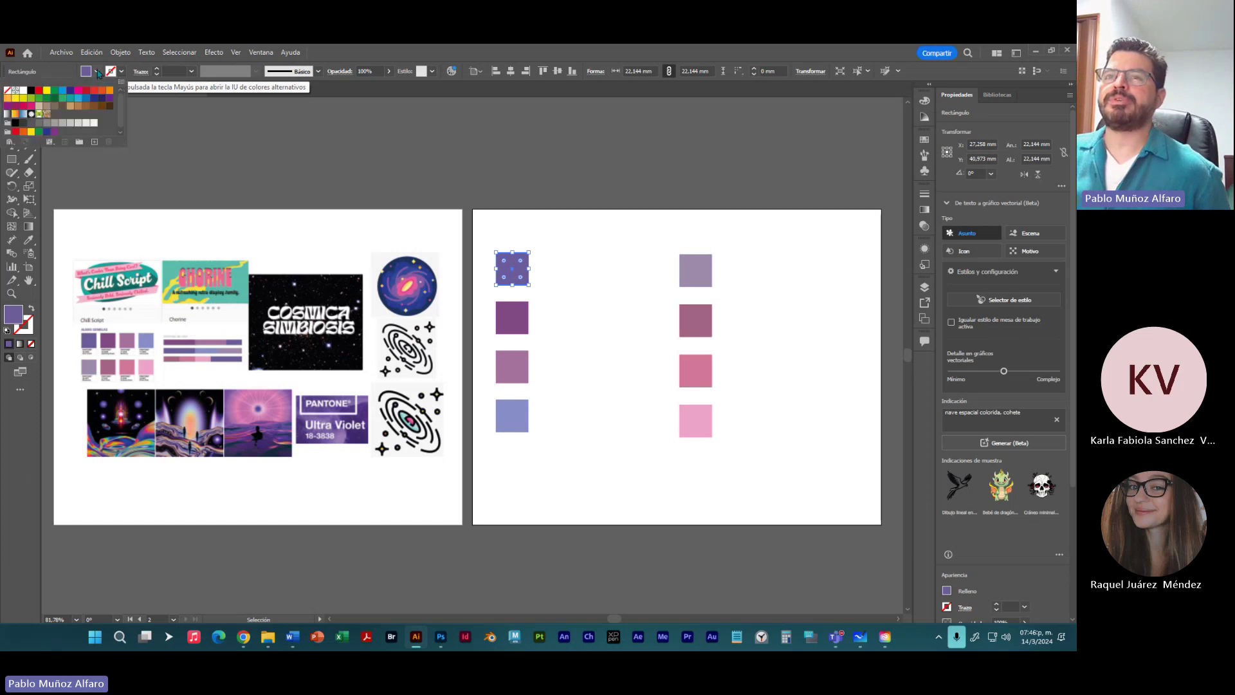
{"action": "left_click_drag", "start_coordinate": [124, 143], "coordinate": [125, 170]}
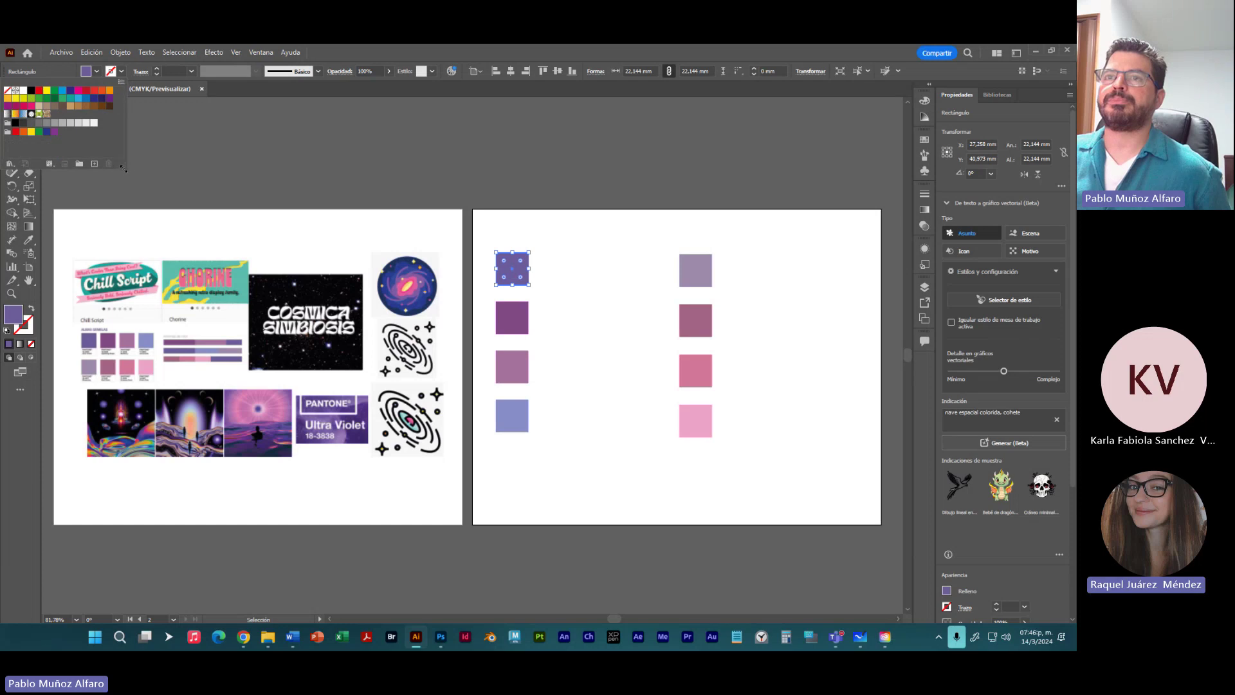
Step: Load the DIC Color Guide color book and move its floating palette over the far edge of the second artboard
{"action": "left_click", "coordinate": [9, 165]}
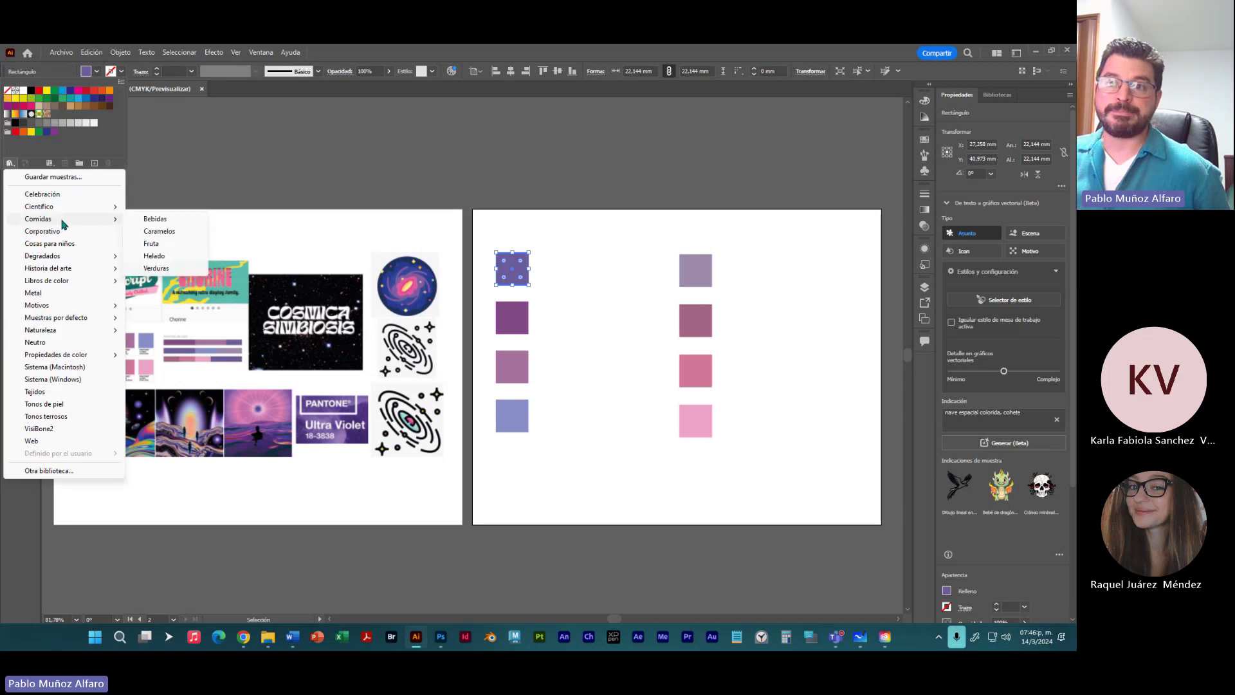
{"action": "left_click", "coordinate": [10, 165]}
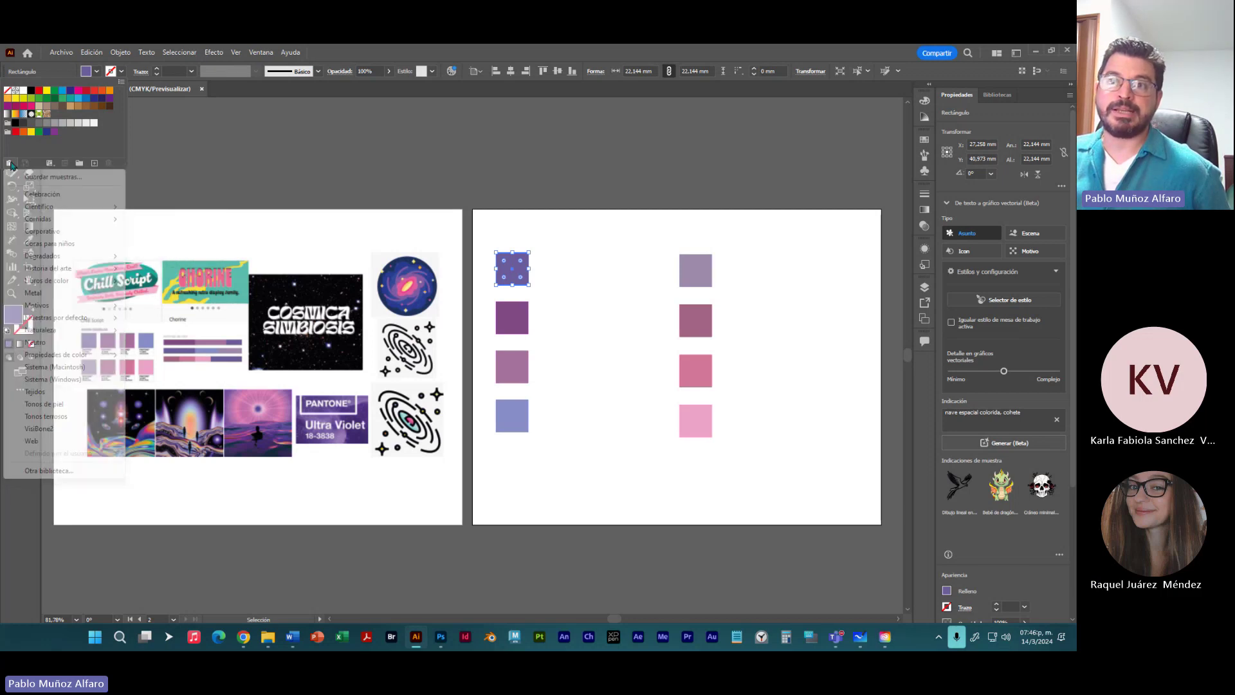
{"action": "left_click", "coordinate": [10, 165]}
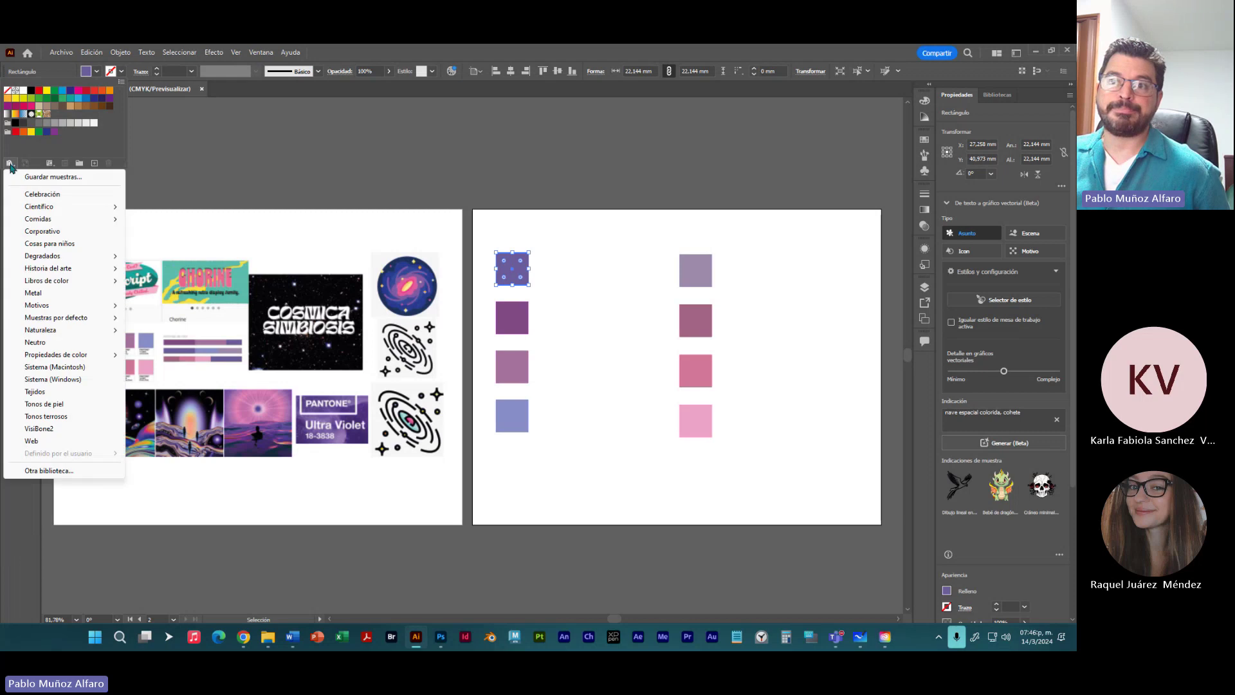
{"action": "mouse_move", "coordinate": [47, 280]}
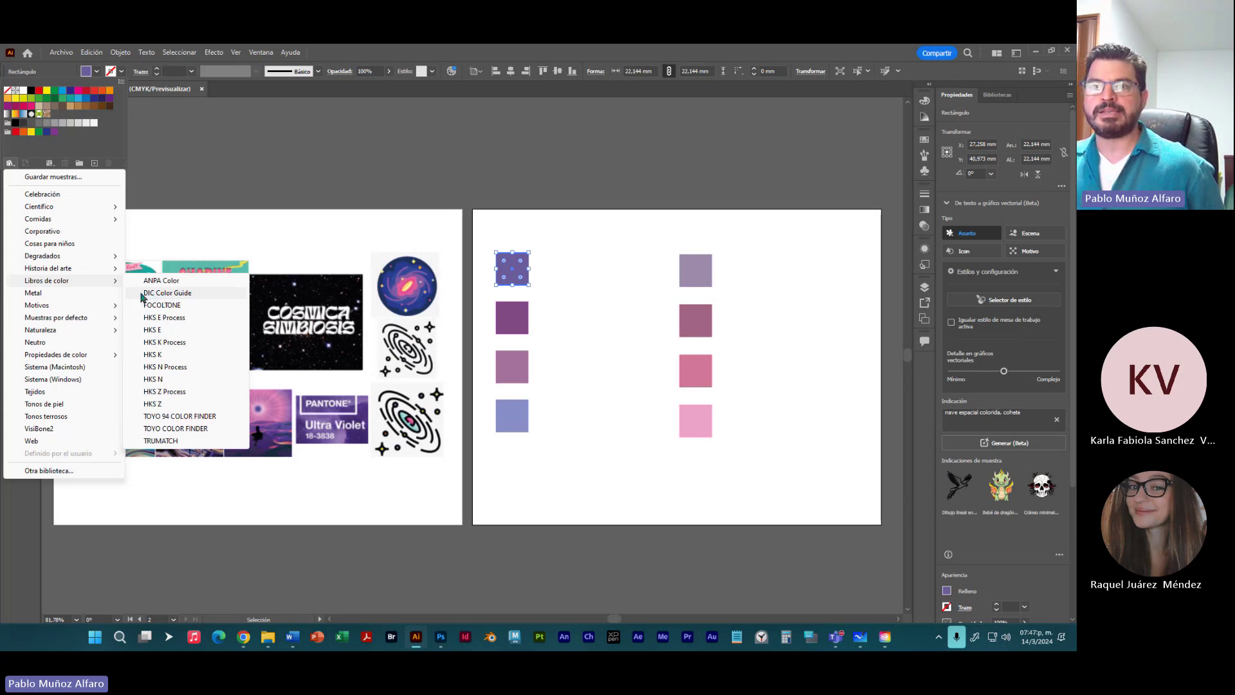
{"action": "left_click", "coordinate": [191, 296]}
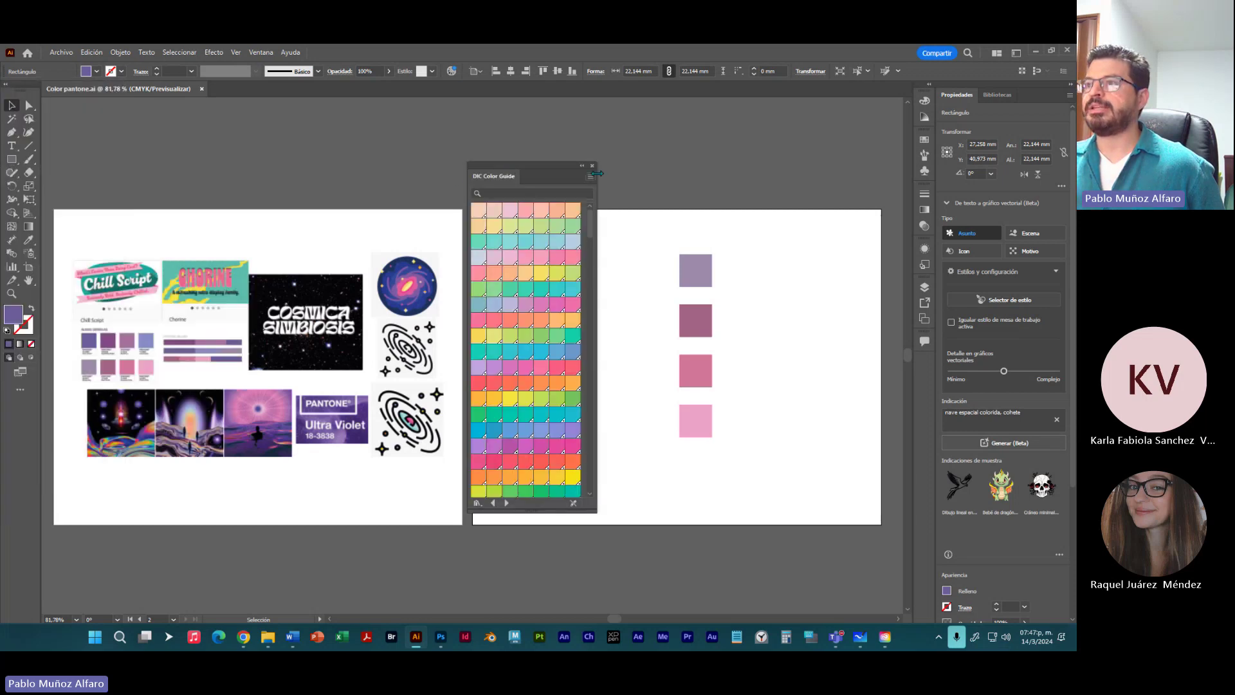
{"action": "left_click_drag", "start_coordinate": [542, 175], "coordinate": [821, 156]}
Step: Show the DIC Color Guide swatches as small thumbnails and lengthen the palette to reveal more of them
{"action": "left_click", "coordinate": [869, 156]}
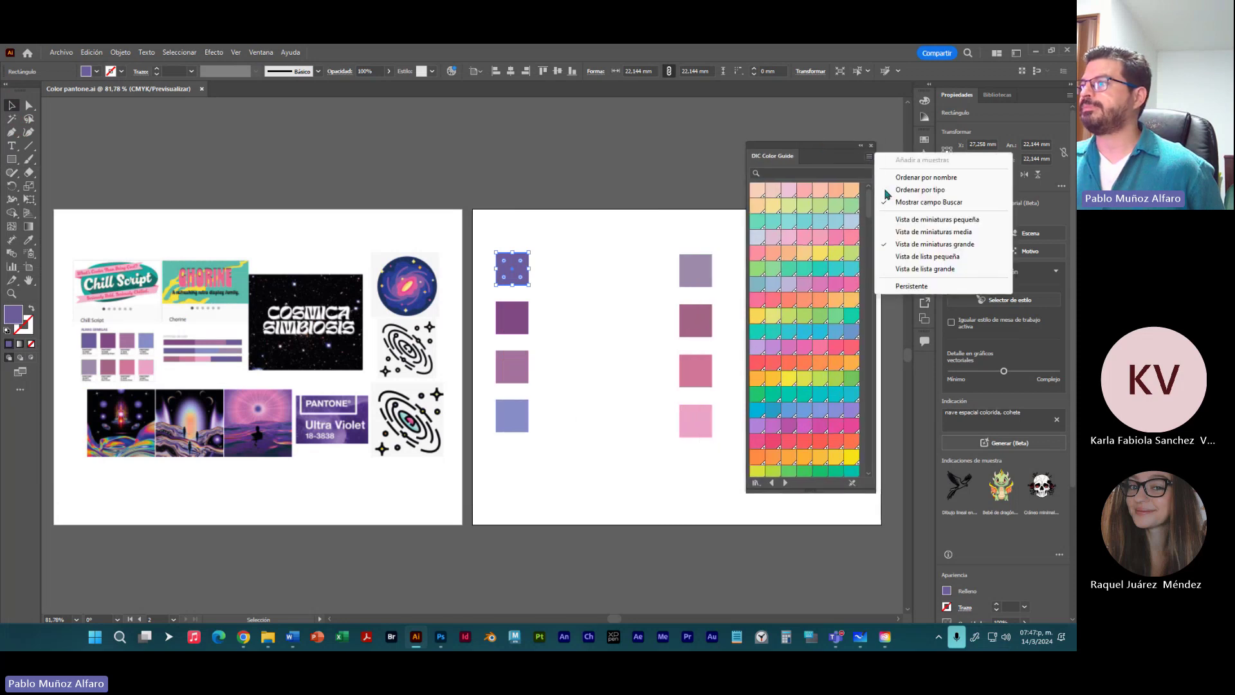
{"action": "left_click", "coordinate": [950, 232]}
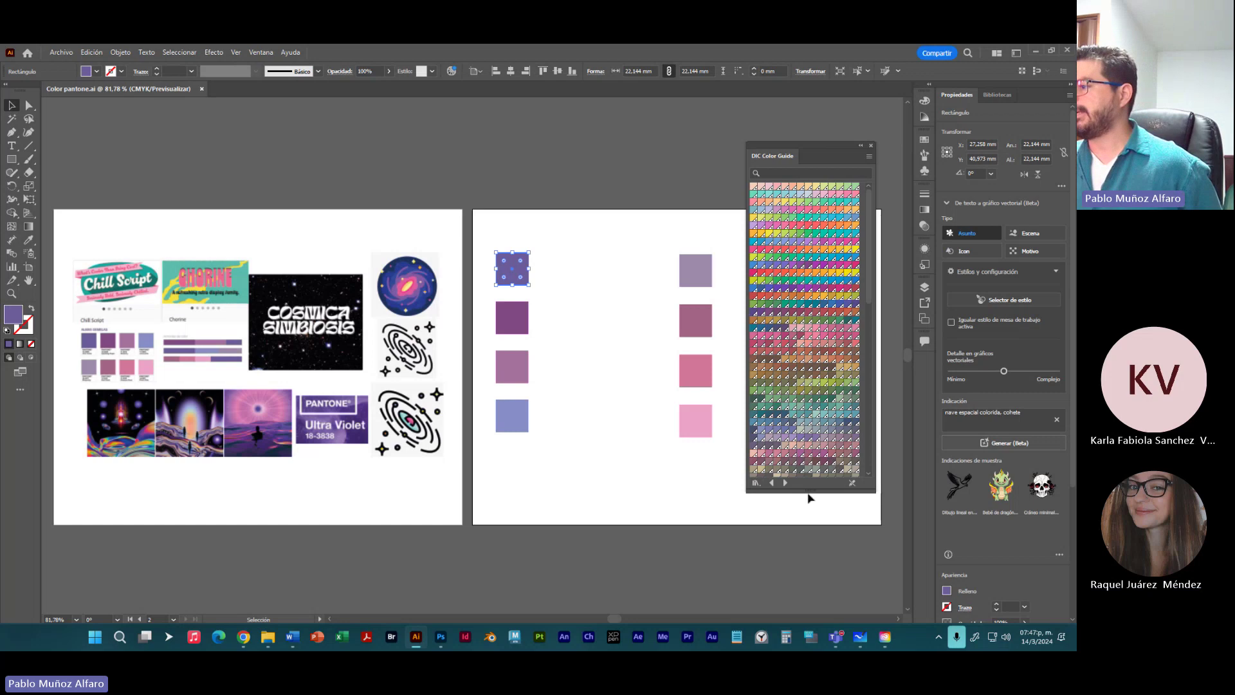
{"action": "left_click_drag", "start_coordinate": [808, 492], "coordinate": [806, 255]}
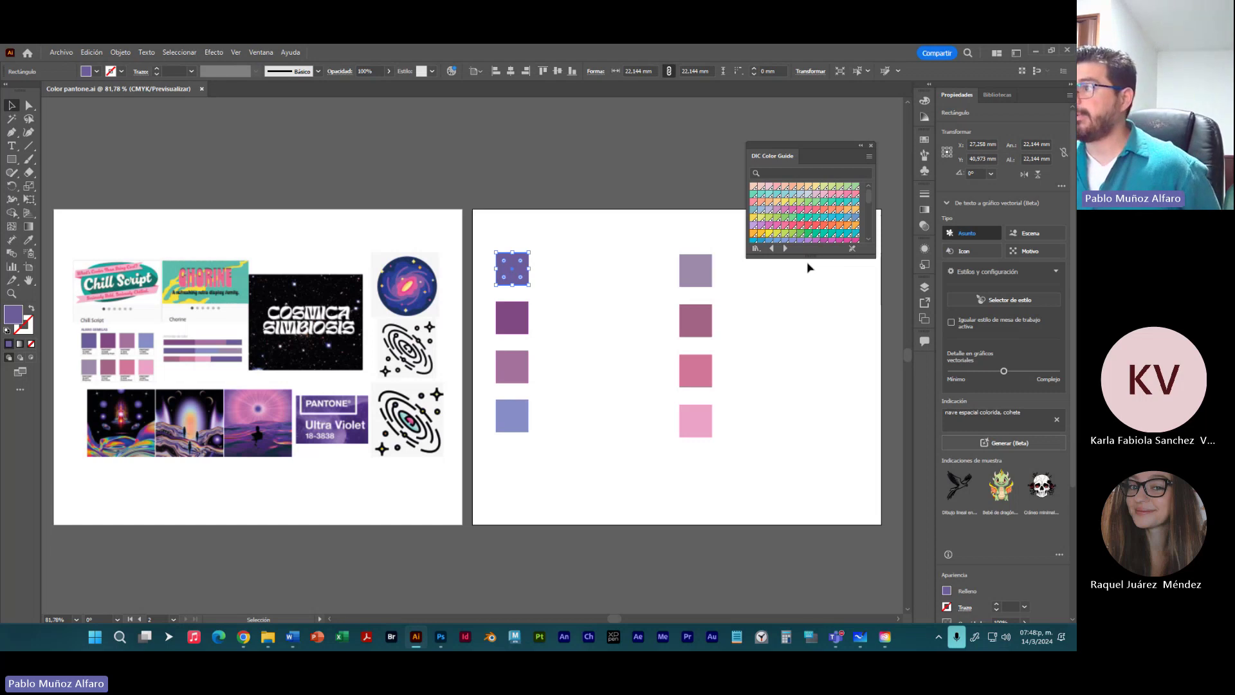
{"action": "left_click_drag", "start_coordinate": [811, 256], "coordinate": [814, 575]}
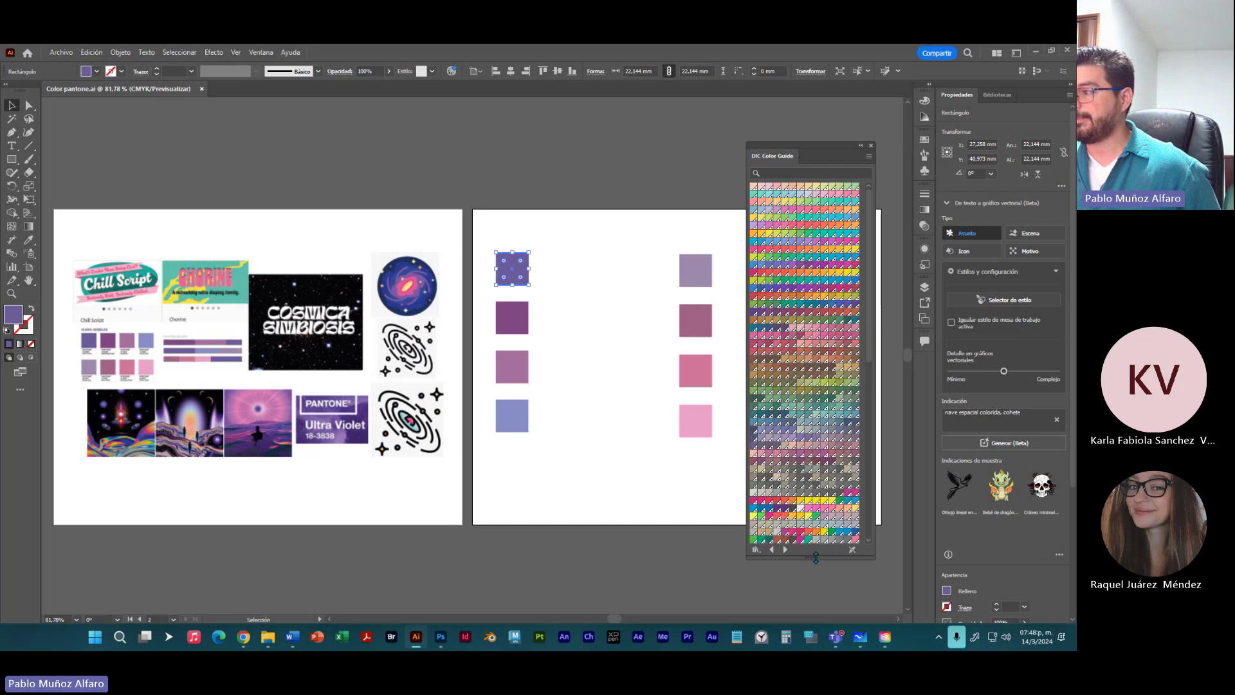
{"action": "mouse_move", "coordinate": [800, 150]}
{"action": "left_mouse_down"}
{"action": "mouse_move", "coordinate": [820, 157]}
{"action": "mouse_move", "coordinate": [789, 156]}
{"action": "mouse_move", "coordinate": [815, 164]}
{"action": "mouse_move", "coordinate": [788, 154]}
{"action": "left_mouse_up"}
{"action": "left_click_drag", "start_coordinate": [811, 563], "coordinate": [813, 575]}
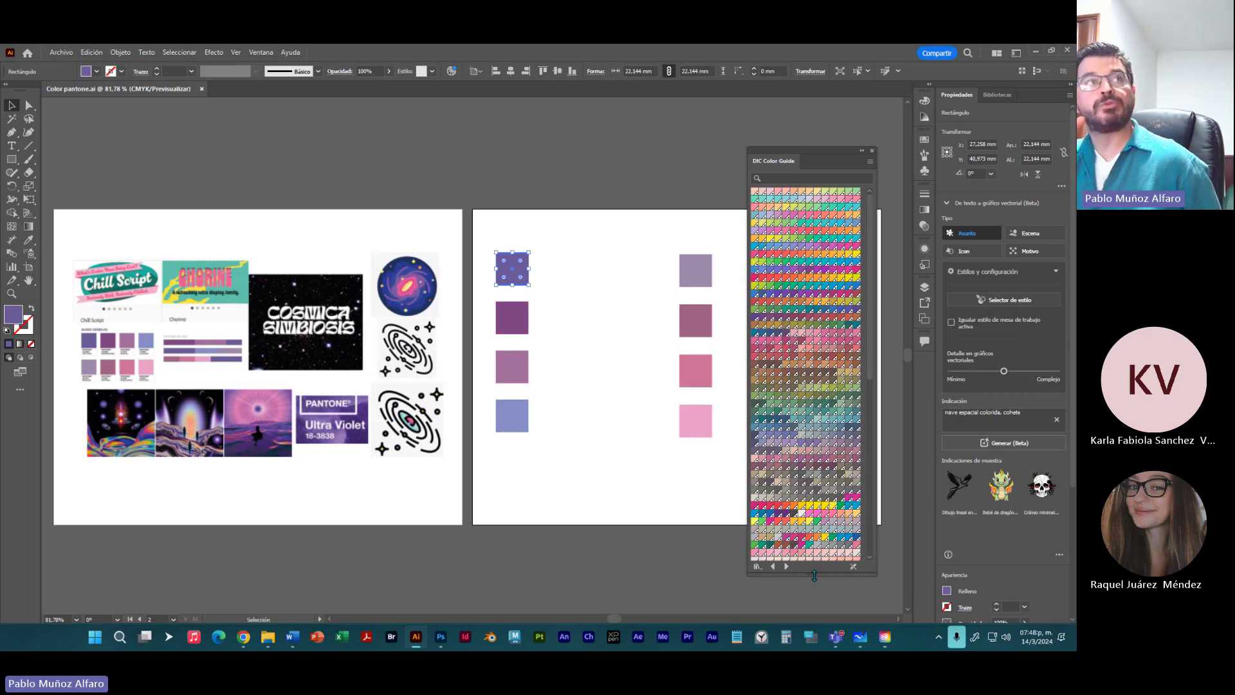
Step: Show the DIC Color Guide swatches as large thumbnails, and place the shortened palette beside the first column of squares
{"action": "left_click", "coordinate": [871, 165]}
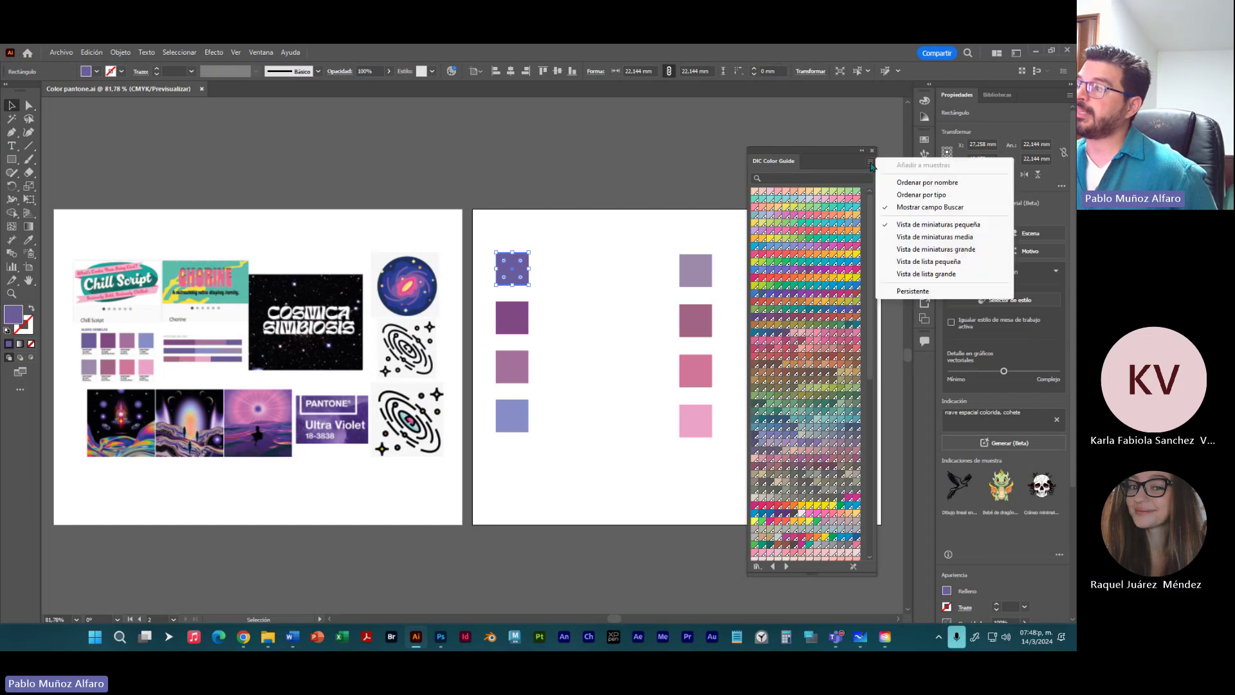
{"action": "left_click", "coordinate": [941, 250]}
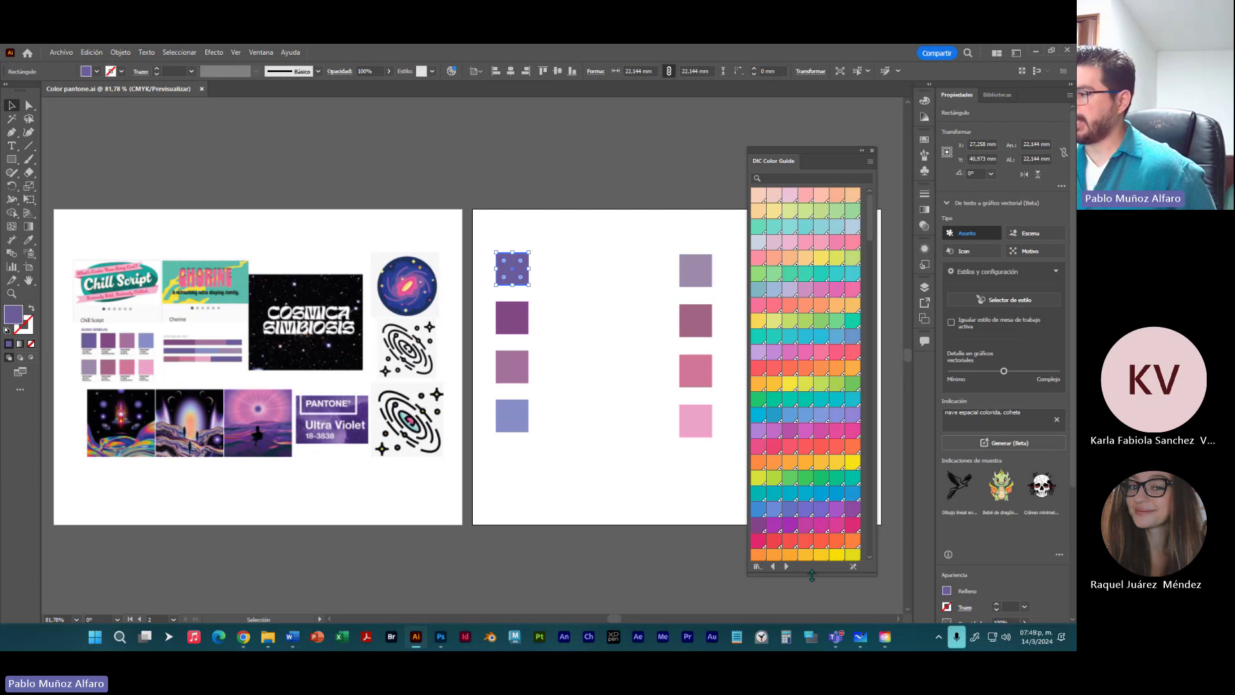
{"action": "left_click_drag", "start_coordinate": [812, 574], "coordinate": [811, 446]}
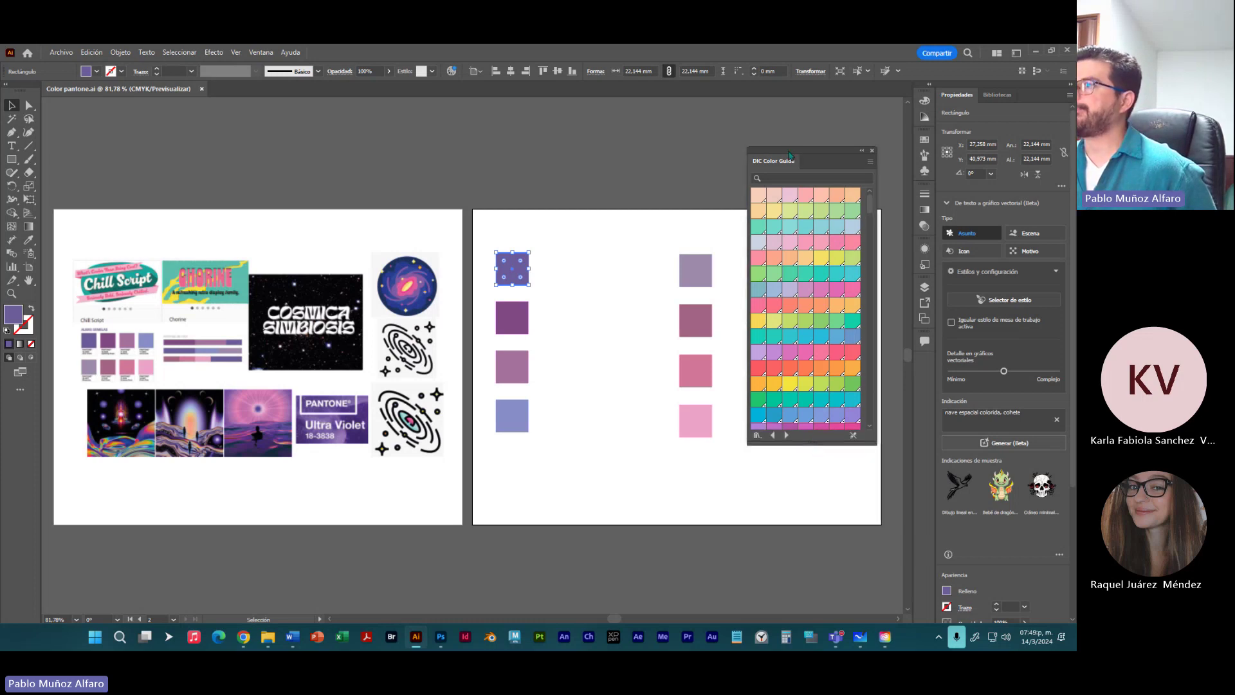
{"action": "left_click_drag", "start_coordinate": [780, 157], "coordinate": [613, 215]}
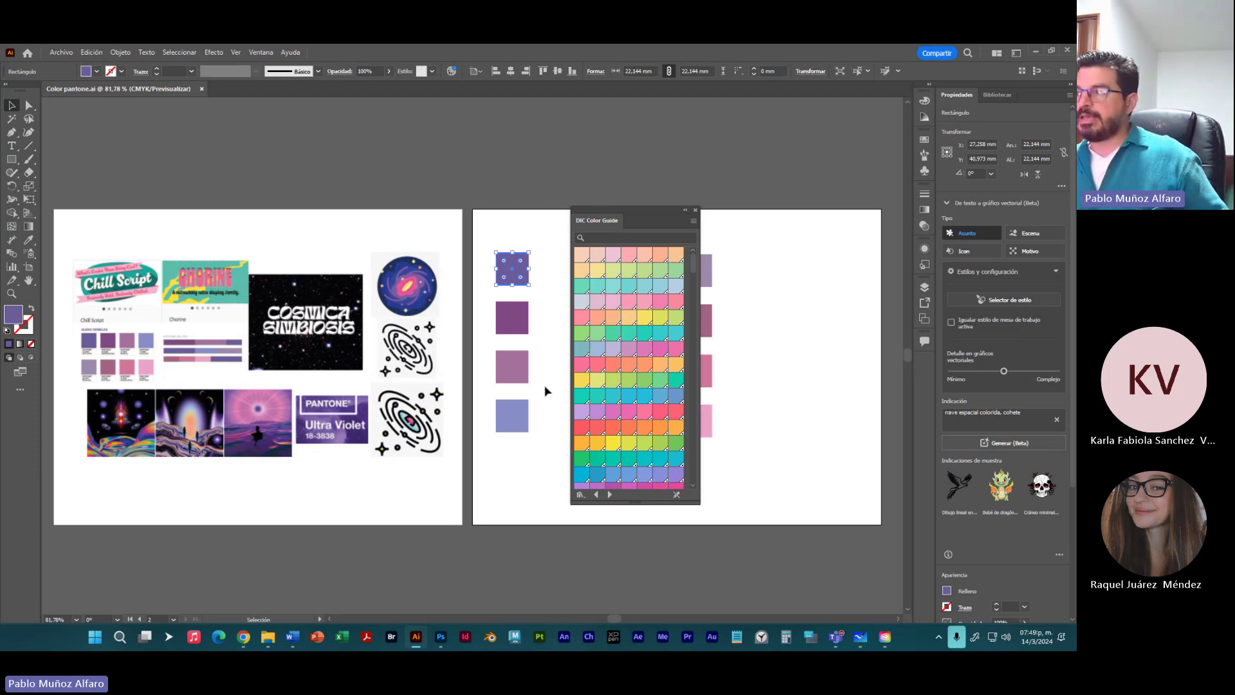
Step: Display the Navigator (Navegador) above the second artboard and use it to enlarge the view to 150%
{"action": "left_click", "coordinate": [272, 56]}
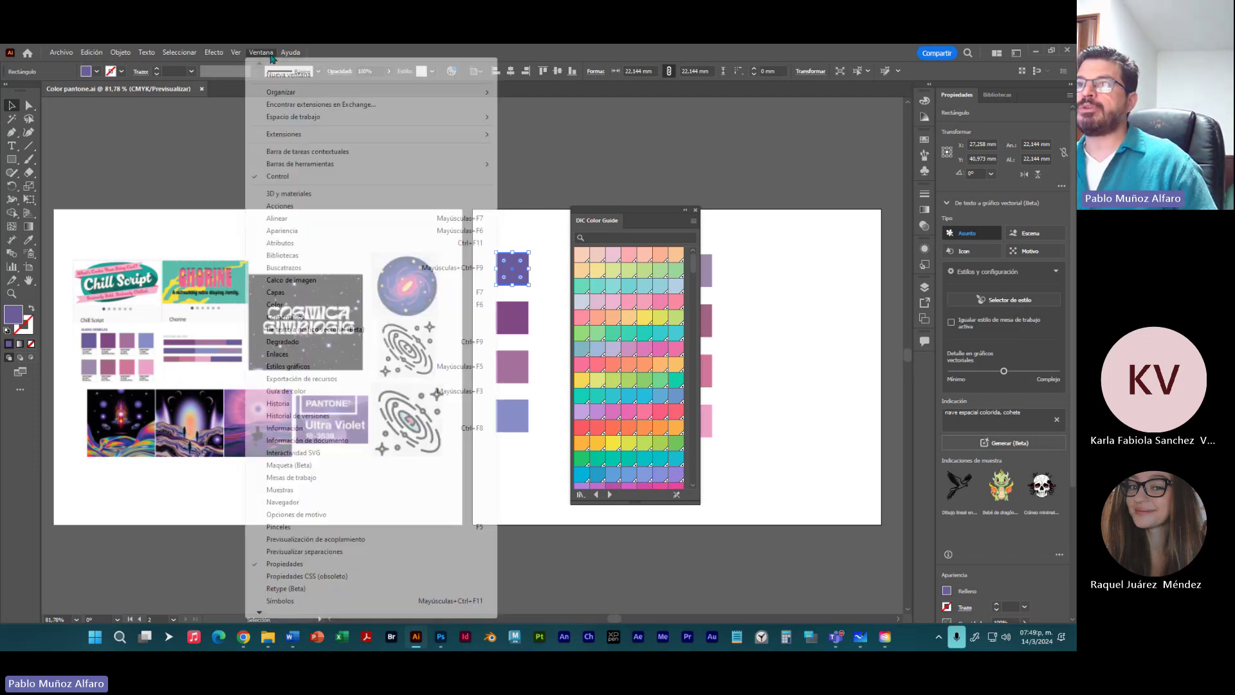
{"action": "left_click", "coordinate": [302, 503]}
{"action": "left_click_drag", "start_coordinate": [154, 242], "coordinate": [858, 119]}
{"action": "left_click", "coordinate": [813, 203]}
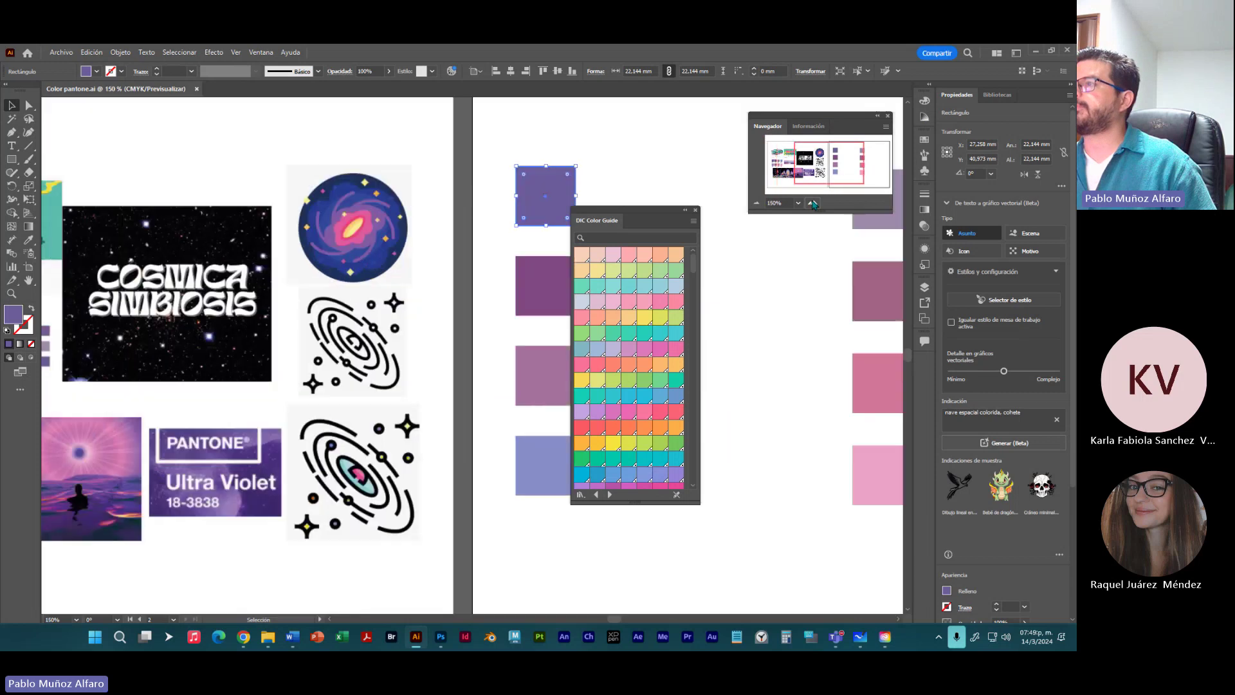
Step: Zoom the view out to 66,67% and back in to 200% with the Navigator
{"action": "left_click", "coordinate": [813, 203]}
{"action": "left_click", "coordinate": [758, 203]}
{"action": "left_click", "coordinate": [758, 203]}
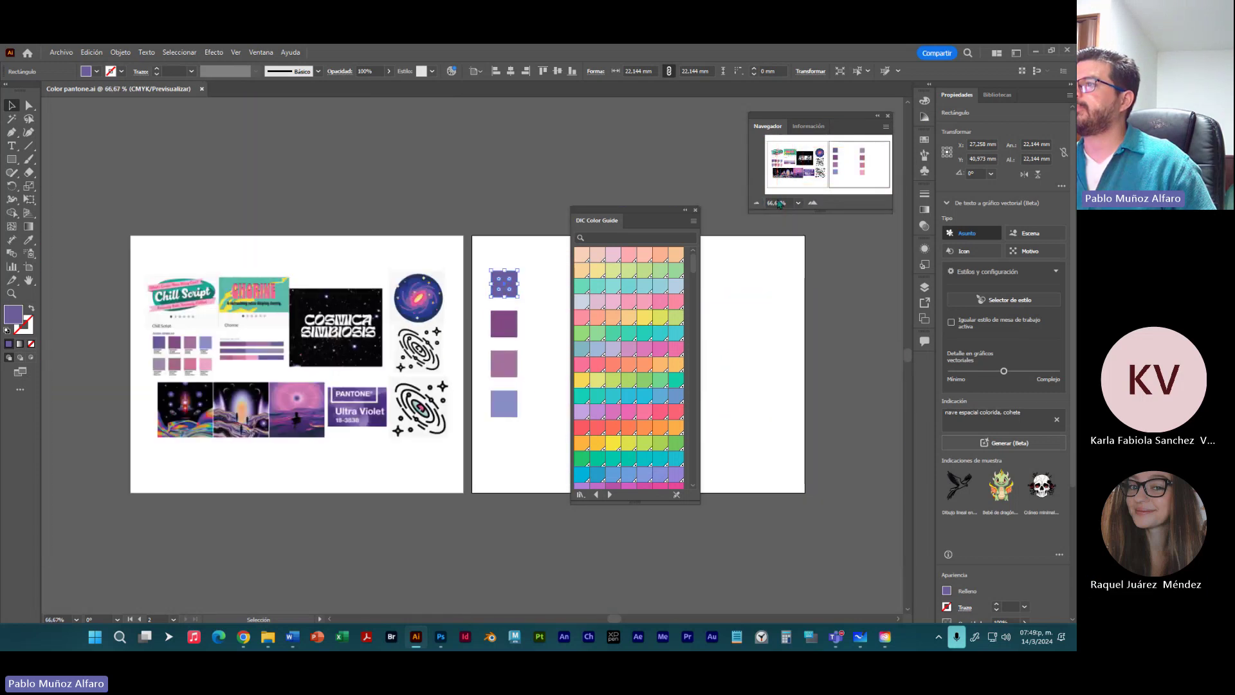
{"action": "left_click", "coordinate": [812, 203]}
{"action": "left_click", "coordinate": [811, 203]}
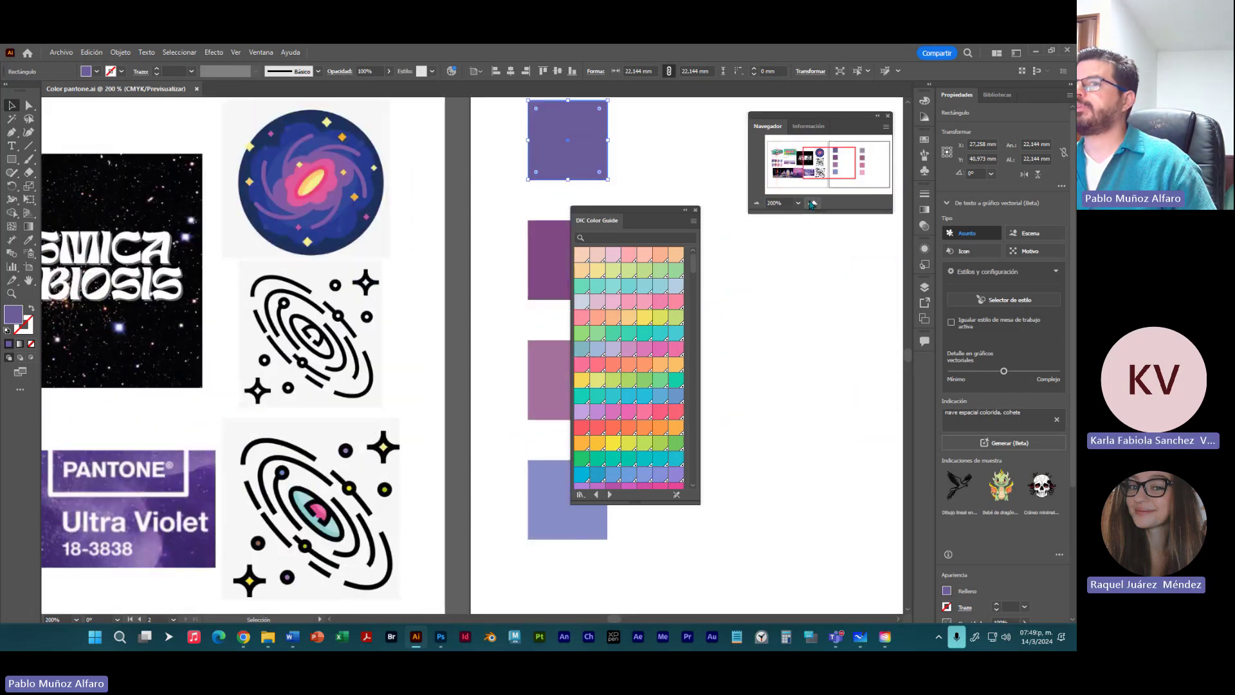
Step: Shift the floating Navigator slightly lower and use it to zoom in to 400% and back out to 150%
{"action": "left_click", "coordinate": [263, 53]}
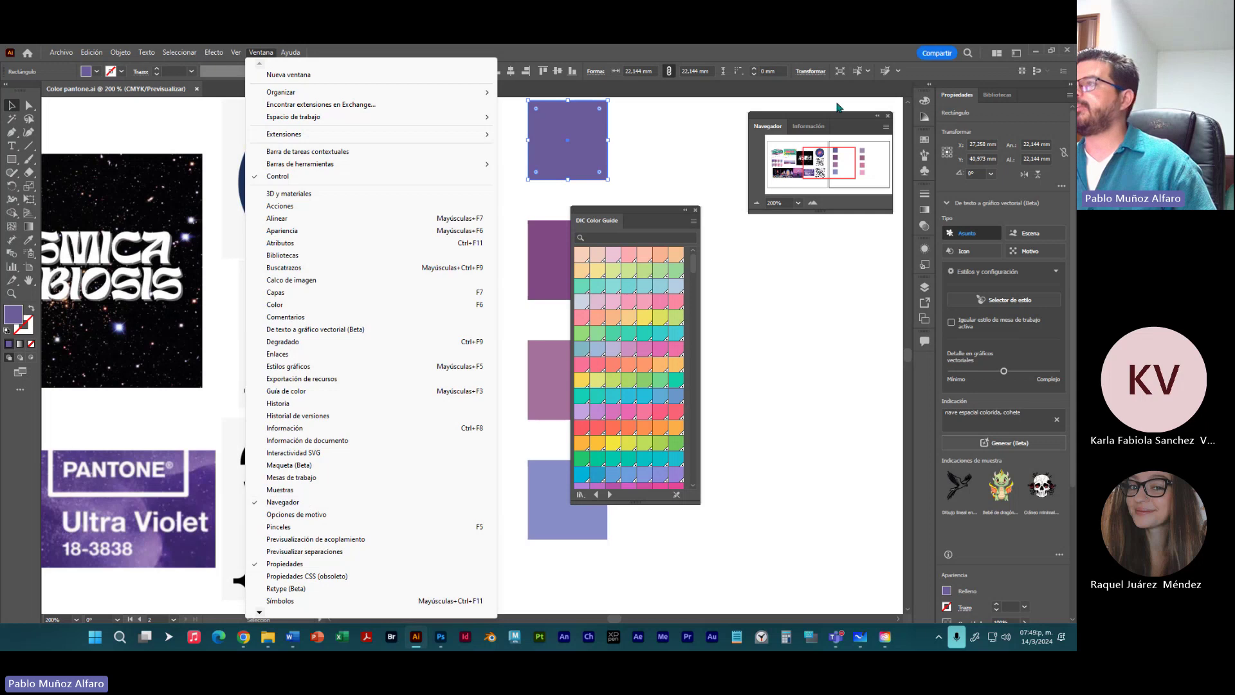
{"action": "left_click_drag", "start_coordinate": [829, 115], "coordinate": [824, 138]}
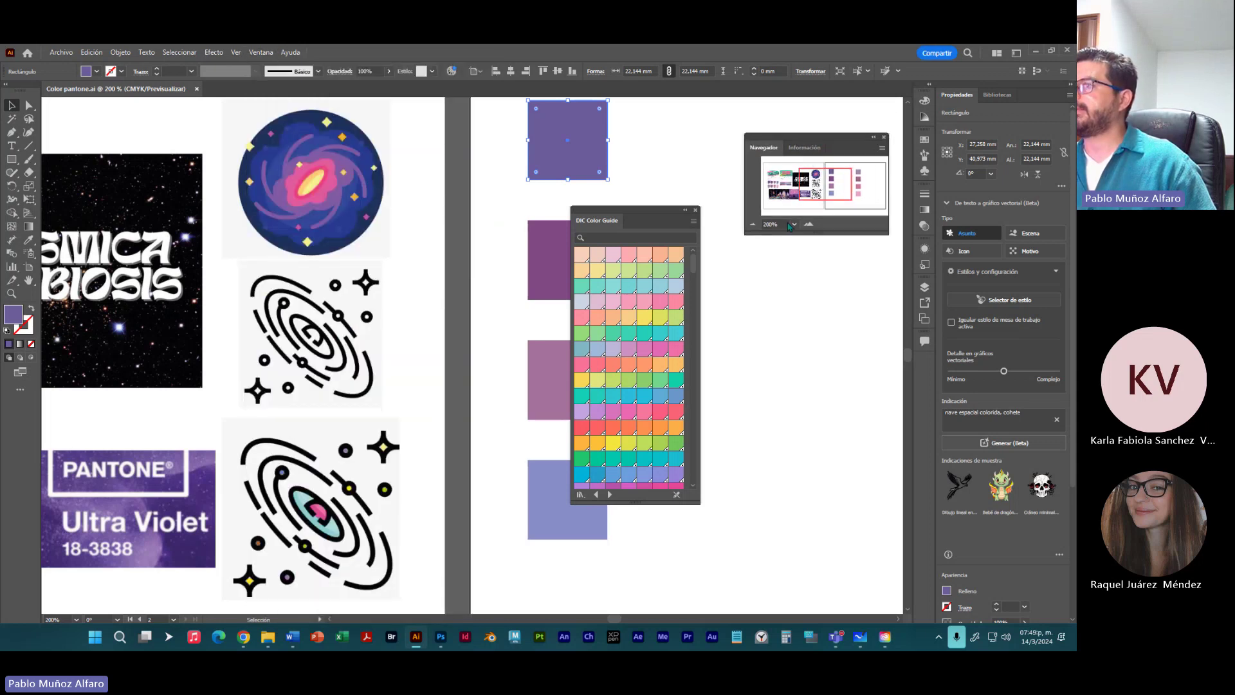
{"action": "left_click", "coordinate": [808, 224]}
{"action": "left_click", "coordinate": [809, 223]}
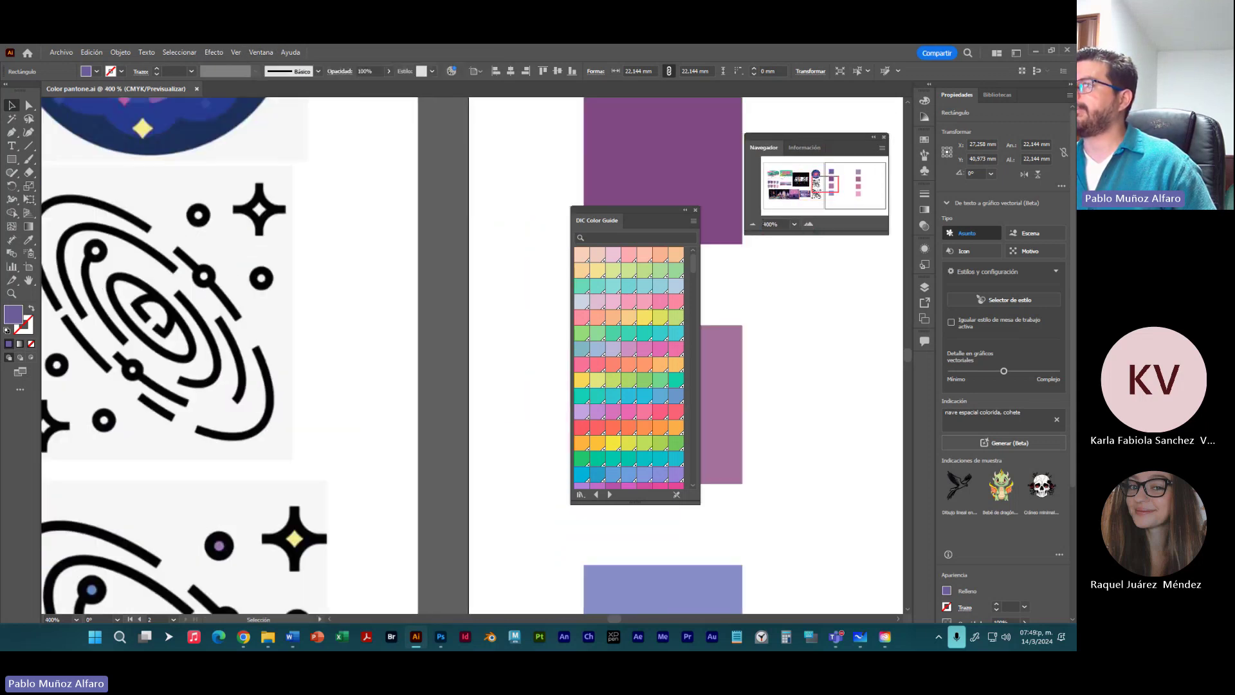
{"action": "left_click", "coordinate": [752, 225]}
{"action": "left_click", "coordinate": [752, 224]}
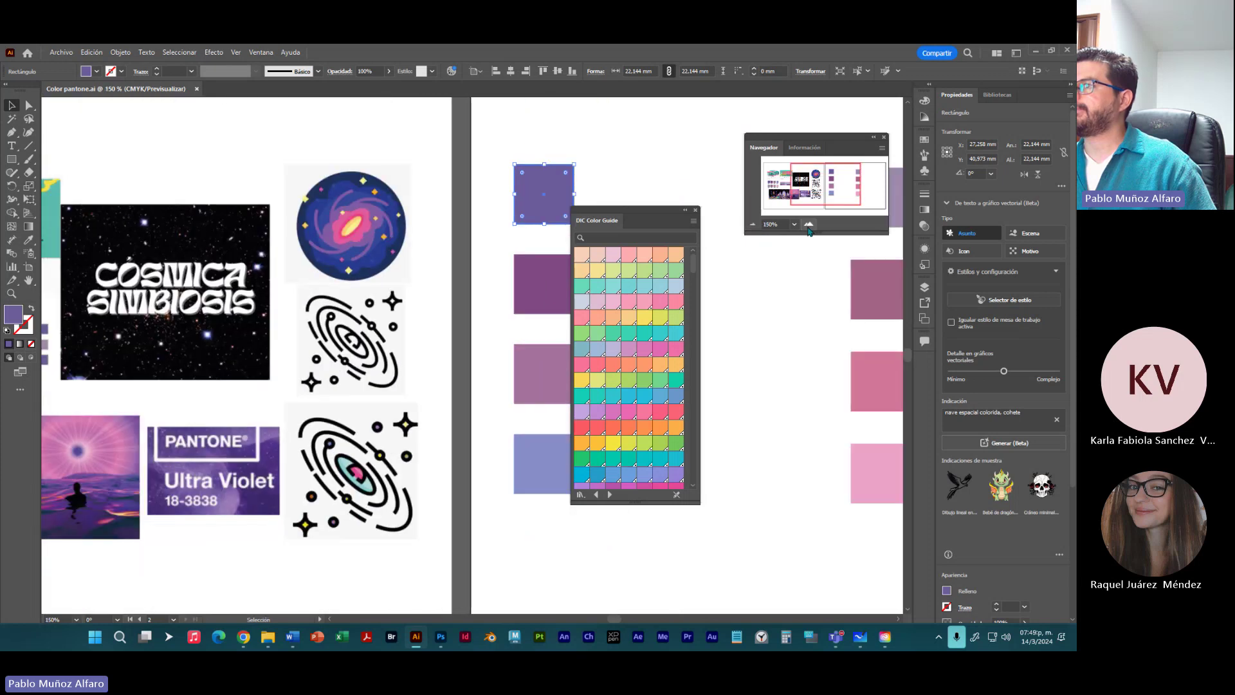
{"action": "left_click", "coordinate": [808, 224]}
{"action": "left_click", "coordinate": [755, 226]}
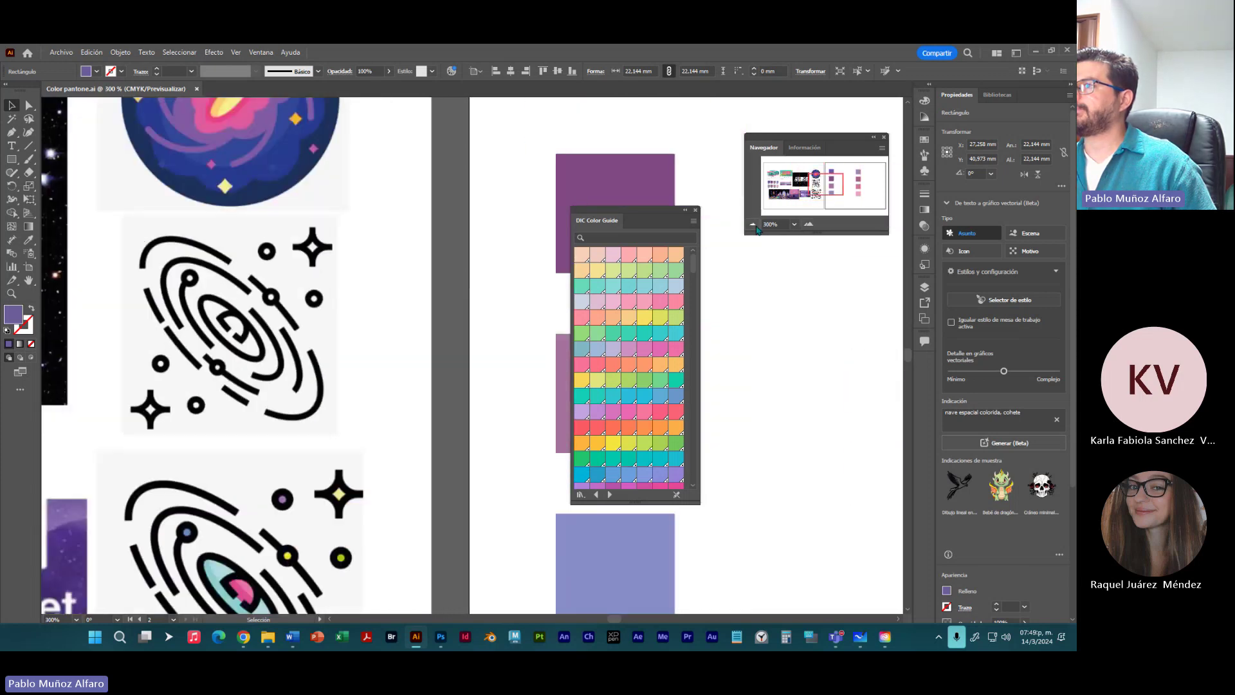
{"action": "left_click", "coordinate": [755, 226]}
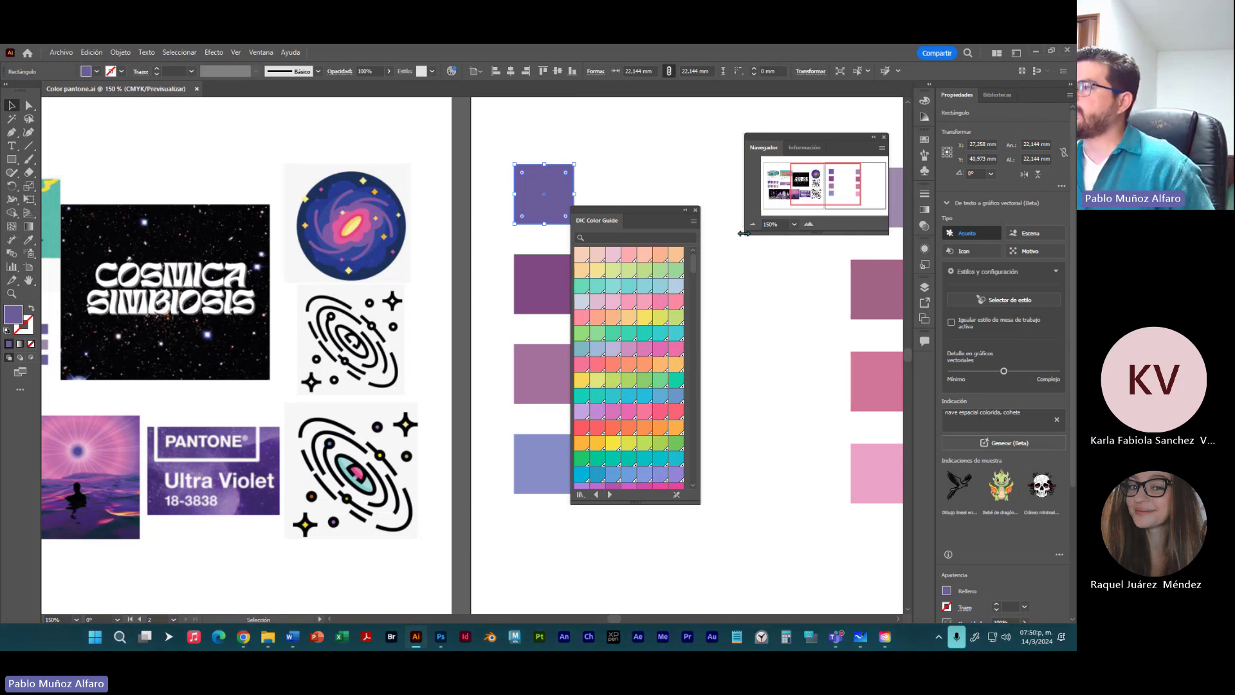
Step: Zoom in to 300% and back to 150% with the Navigator, and view its list of preset zoom levels
{"action": "left_click", "coordinate": [809, 223]}
{"action": "left_click", "coordinate": [809, 224]}
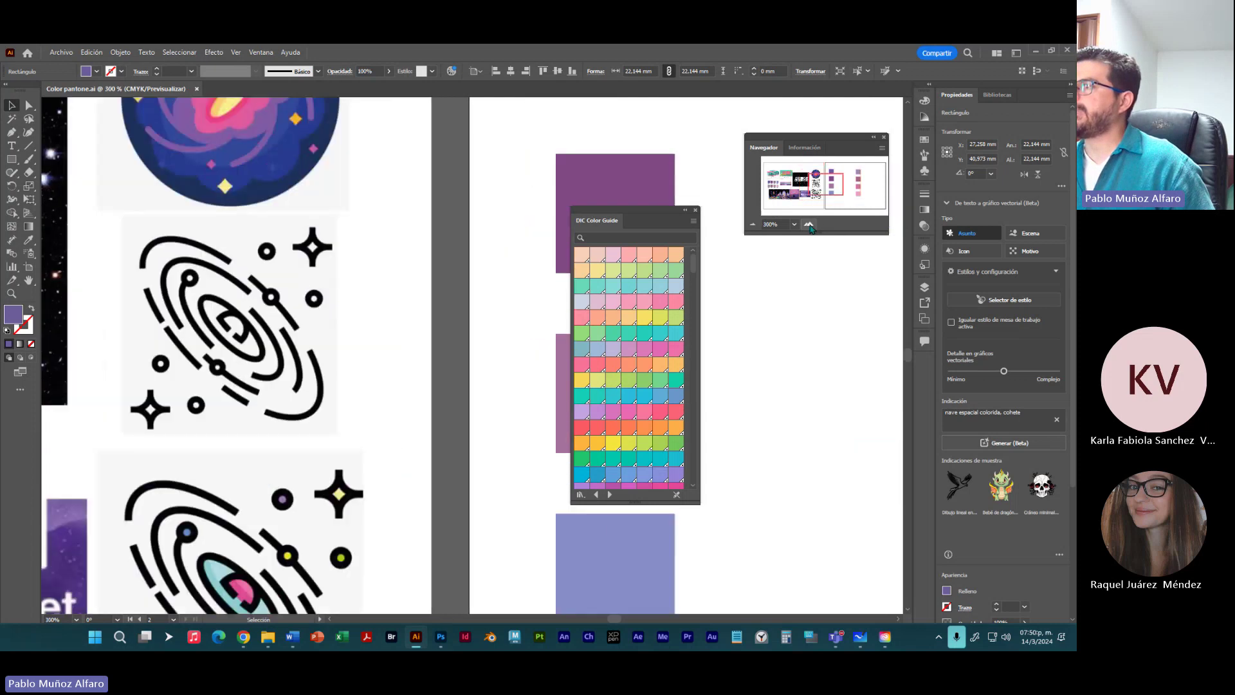
{"action": "left_click", "coordinate": [809, 224]}
{"action": "left_click", "coordinate": [753, 225]}
{"action": "left_click", "coordinate": [752, 224]}
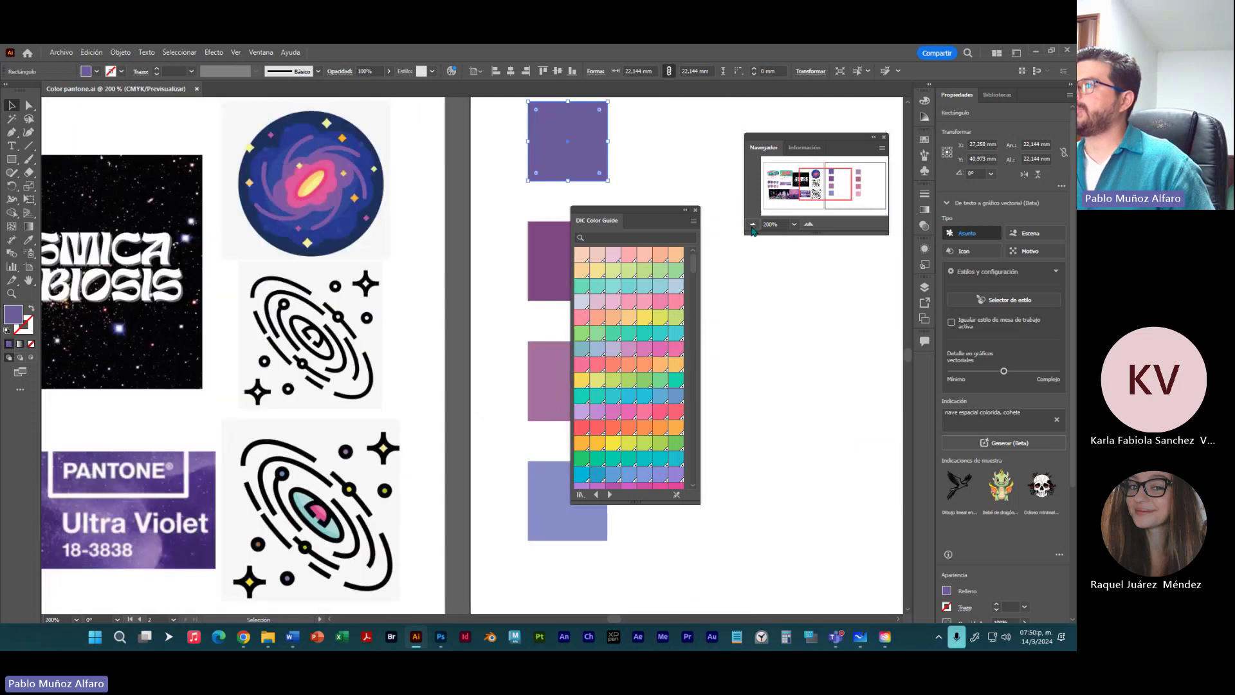
{"action": "left_click", "coordinate": [752, 225]}
{"action": "left_click", "coordinate": [795, 225]}
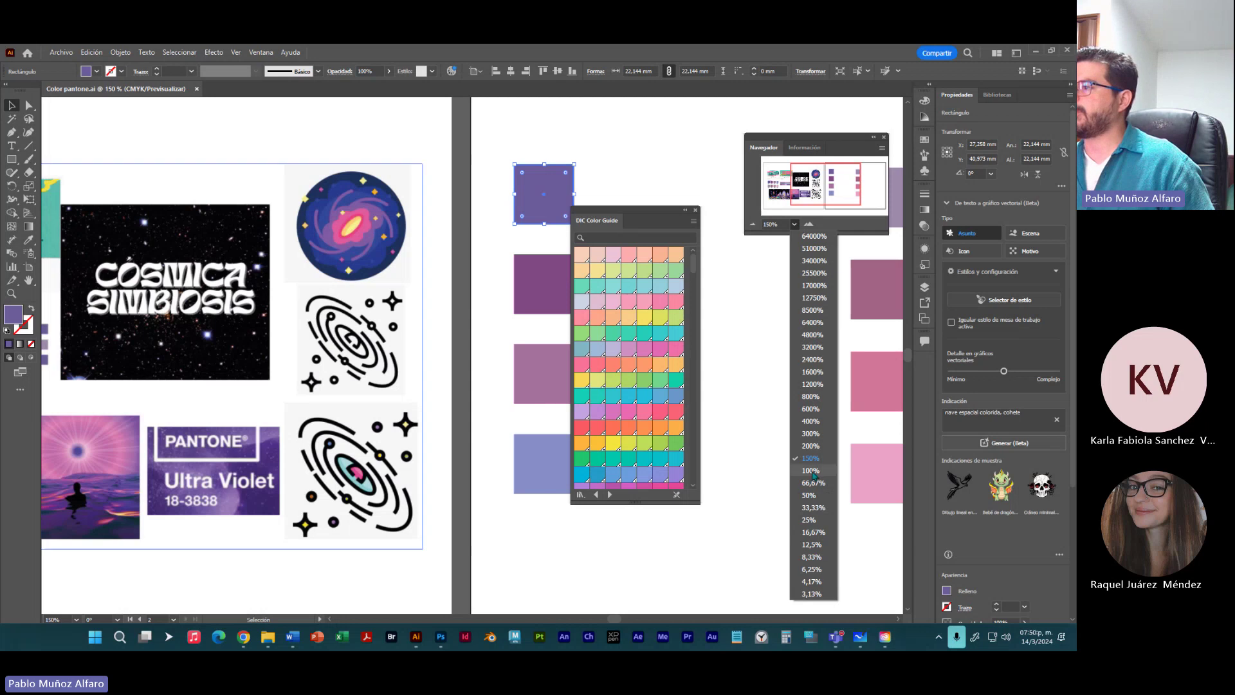
{"action": "left_click", "coordinate": [758, 187]}
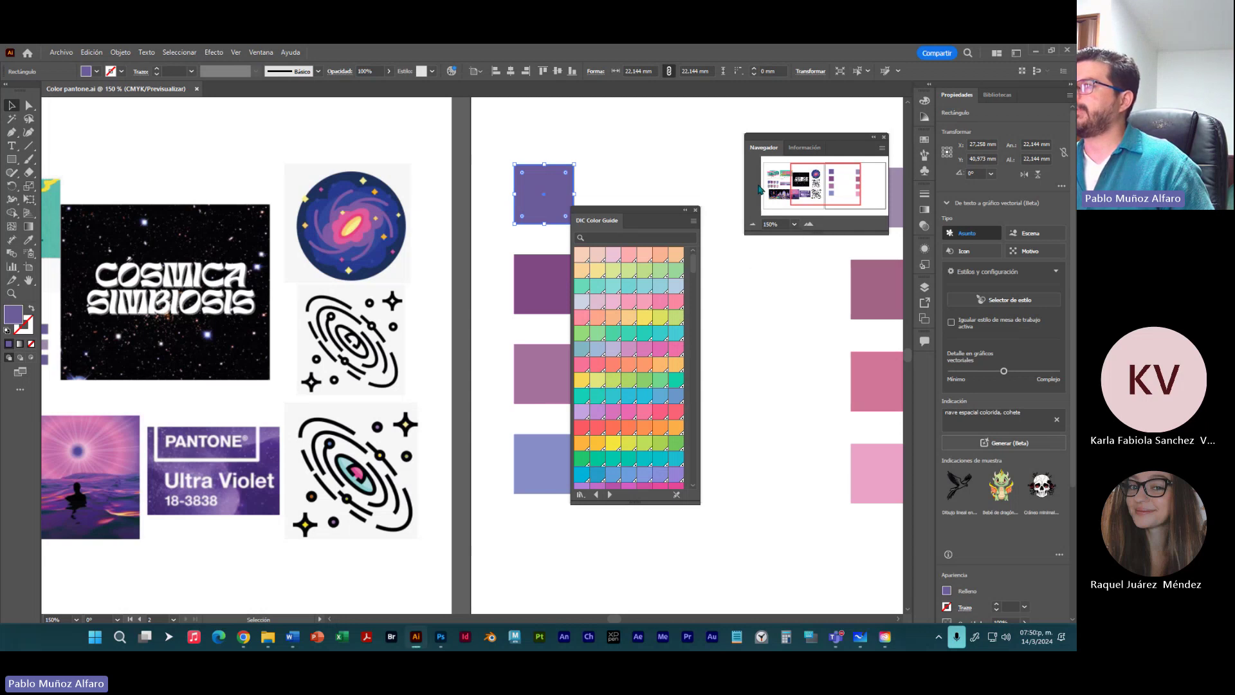
Step: Frame the upper squares of the second artboard in the Navigator and enlarge the view to 300%
{"action": "left_click", "coordinate": [809, 224]}
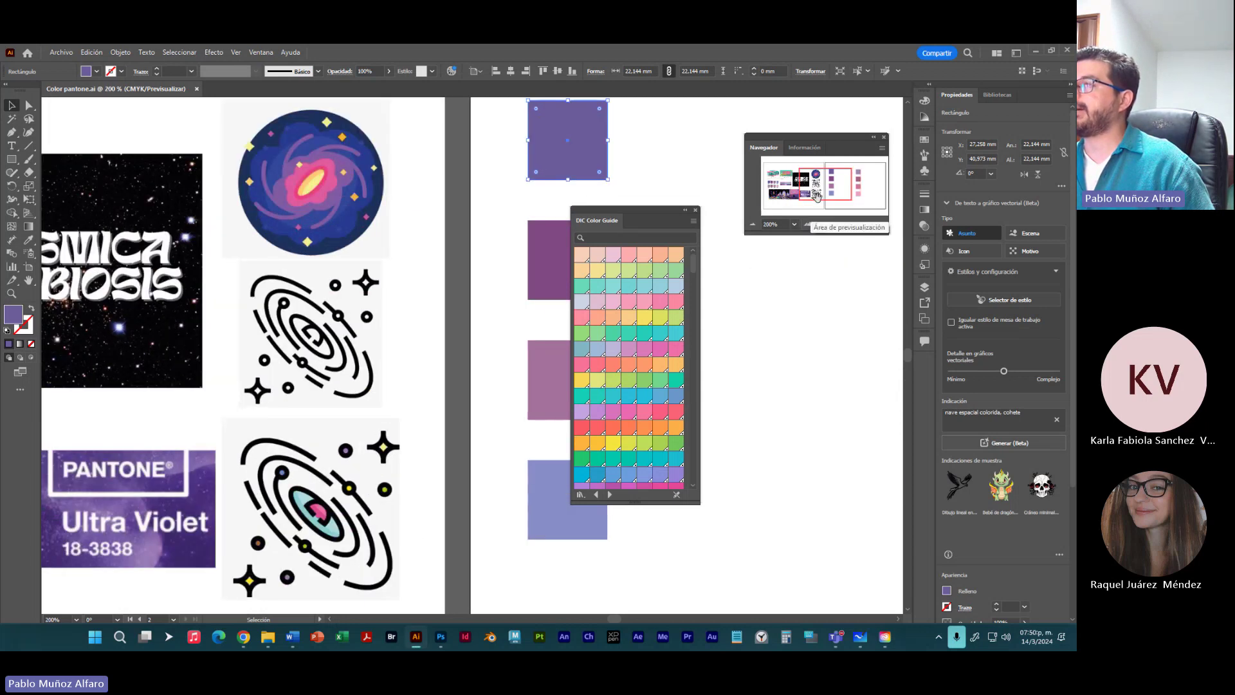
{"action": "mouse_move", "coordinate": [824, 184]}
{"action": "left_mouse_down"}
{"action": "mouse_move", "coordinate": [799, 197]}
{"action": "mouse_move", "coordinate": [845, 176]}
{"action": "left_mouse_up"}
{"action": "left_click", "coordinate": [810, 224]}
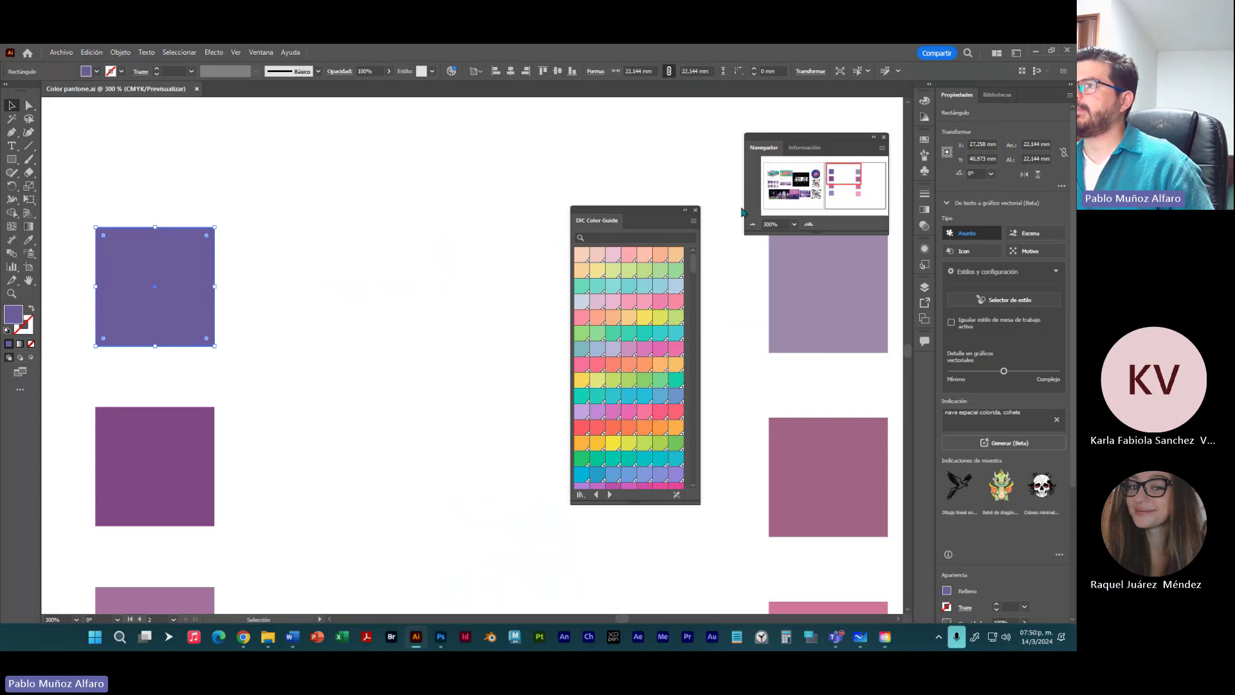
Step: Place the DIC Color Guide palette beside the first column's top square and shorten the palette
{"action": "left_click_drag", "start_coordinate": [655, 206], "coordinate": [562, 147]}
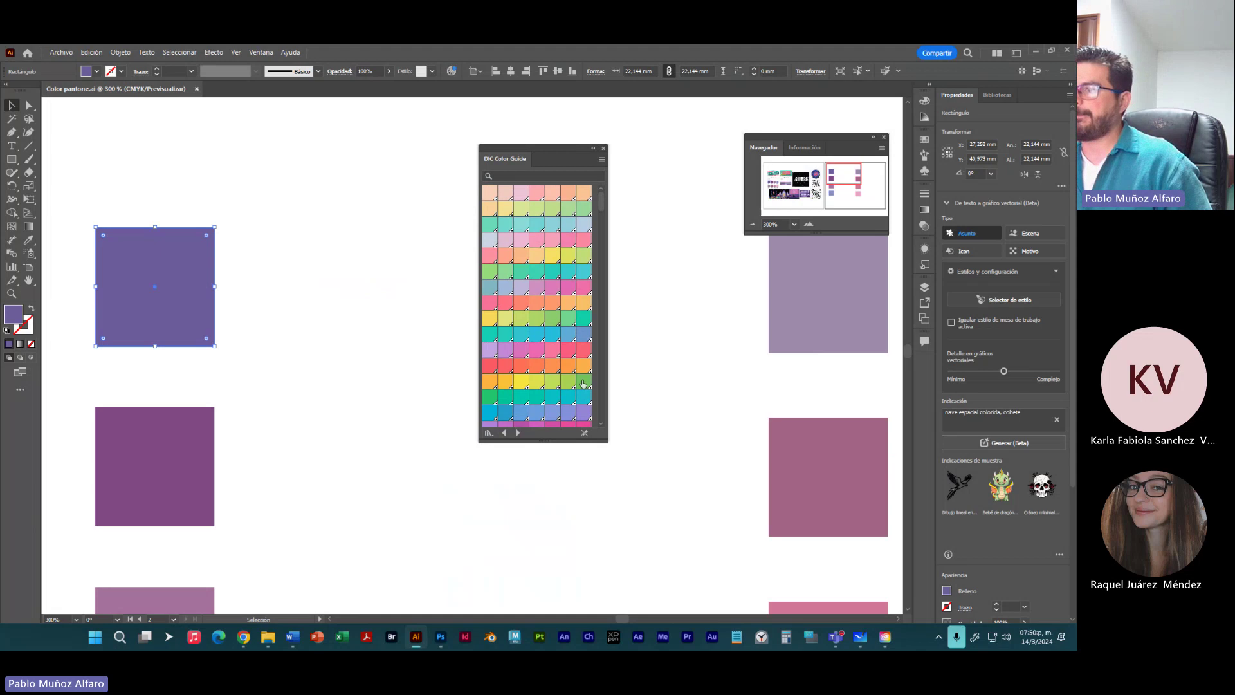
{"action": "scroll", "coordinate": [582, 383], "scroll_direction": "down", "scroll_amount": 5}
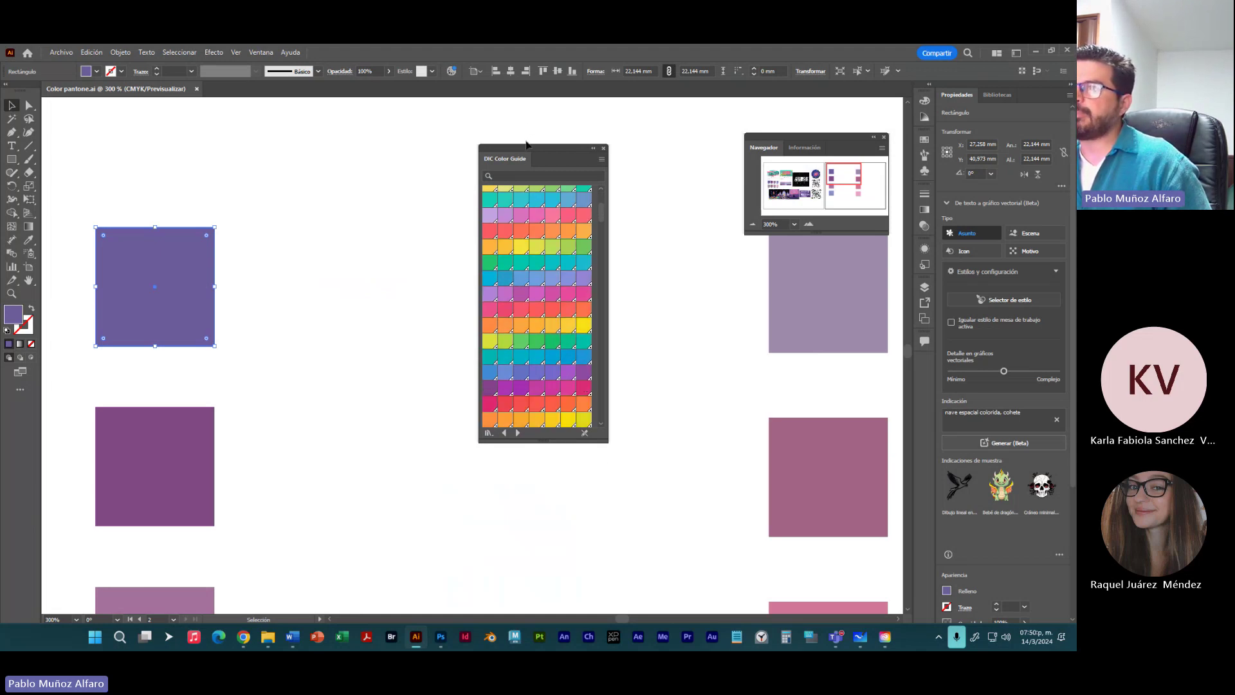
{"action": "left_click_drag", "start_coordinate": [526, 148], "coordinate": [298, 105]}
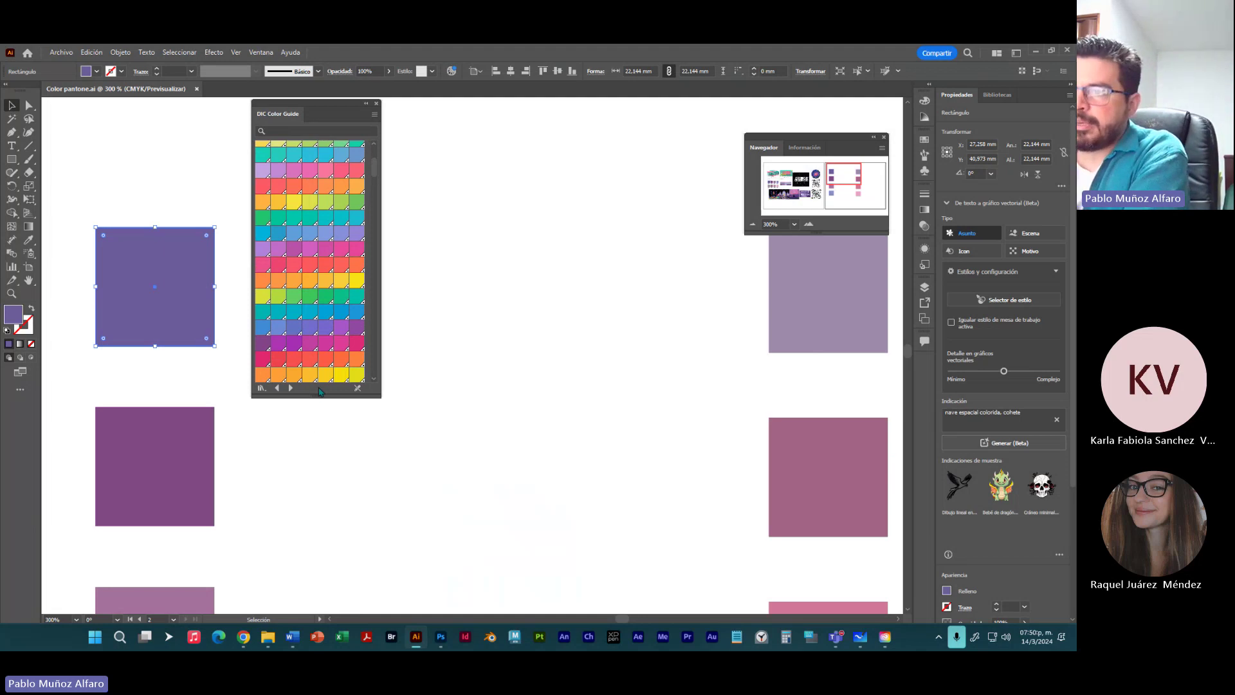
{"action": "left_click_drag", "start_coordinate": [311, 395], "coordinate": [314, 318]}
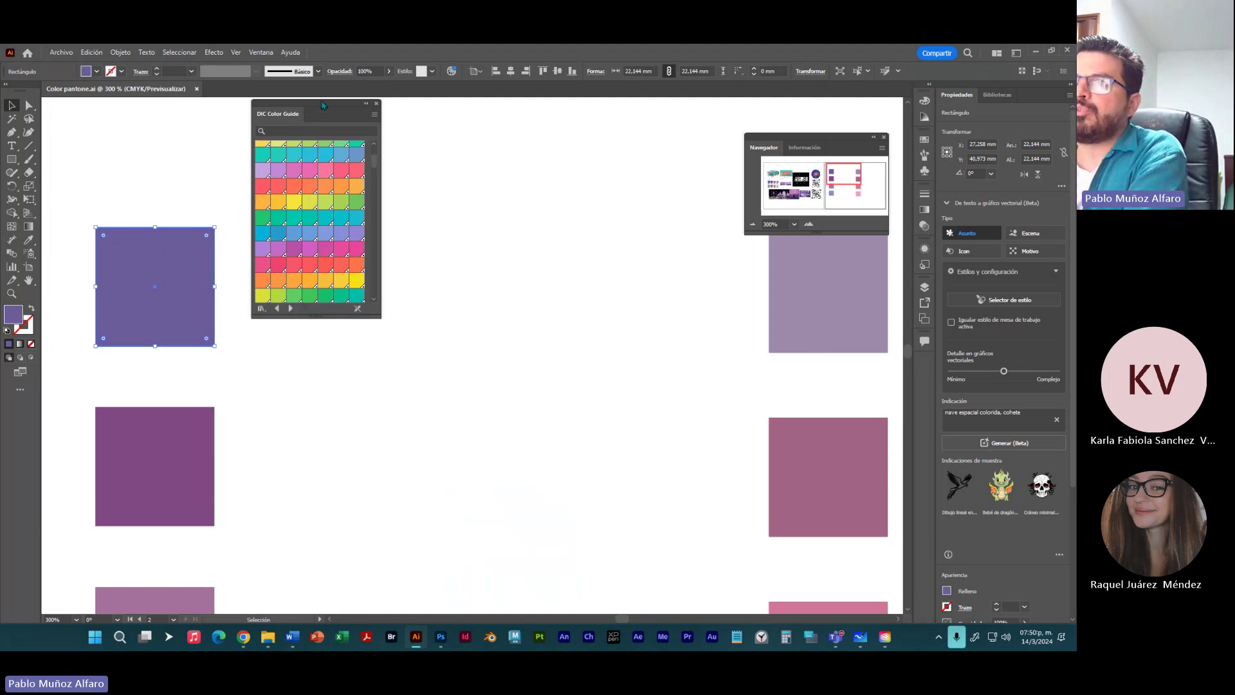
{"action": "left_click_drag", "start_coordinate": [324, 107], "coordinate": [322, 157]}
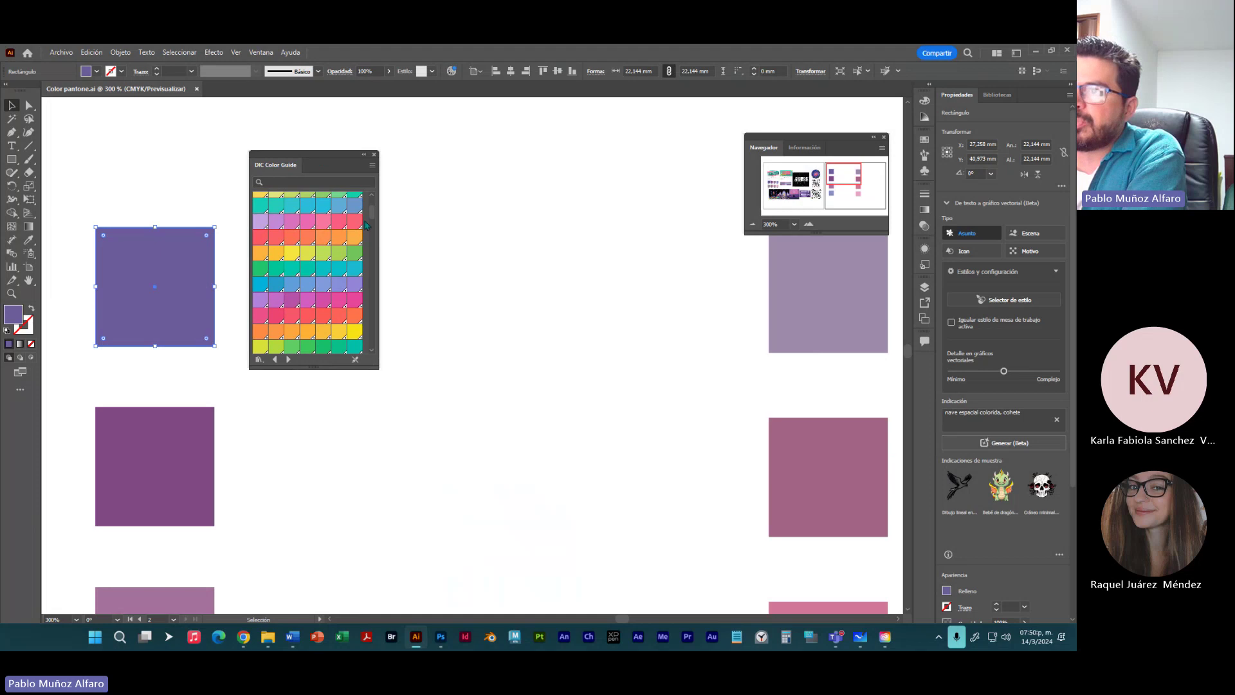
Step: Bring the DIC Color Guide palette closer to the top square and look through its swatches for a matching purple
{"action": "mouse_move", "coordinate": [372, 214]}
{"action": "left_mouse_down"}
{"action": "mouse_move", "coordinate": [377, 233]}
{"action": "mouse_move", "coordinate": [379, 206]}
{"action": "left_mouse_up"}
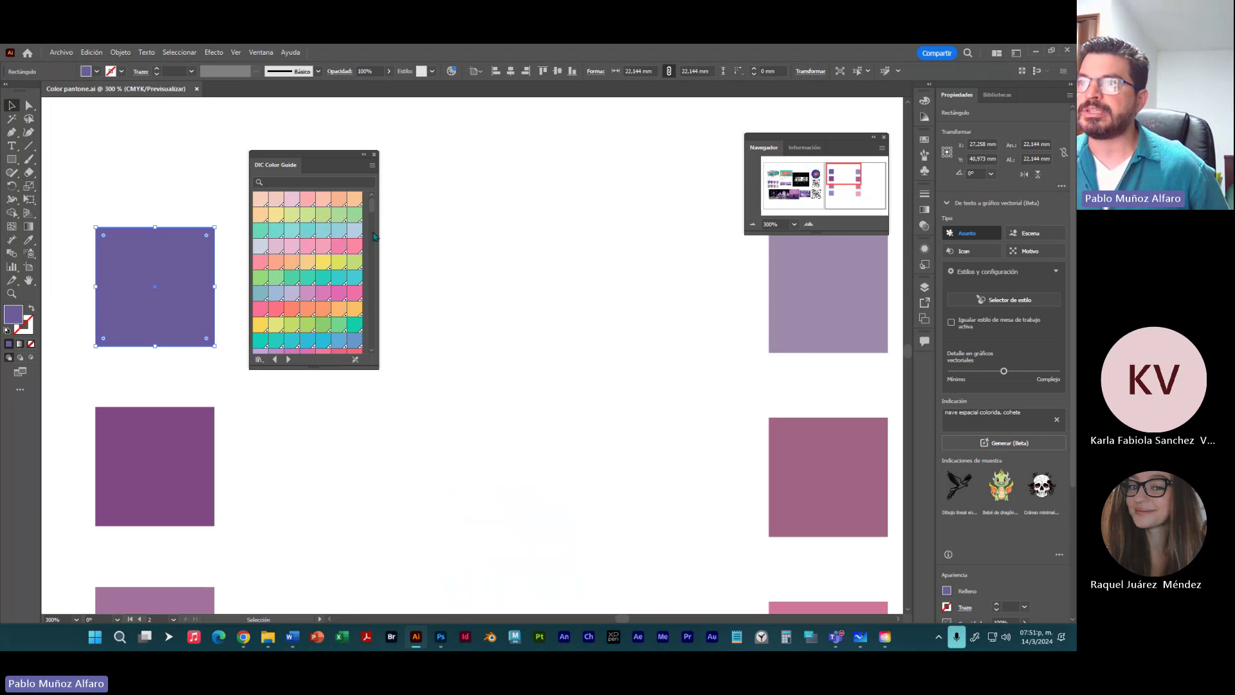
{"action": "left_click_drag", "start_coordinate": [372, 210], "coordinate": [373, 223]}
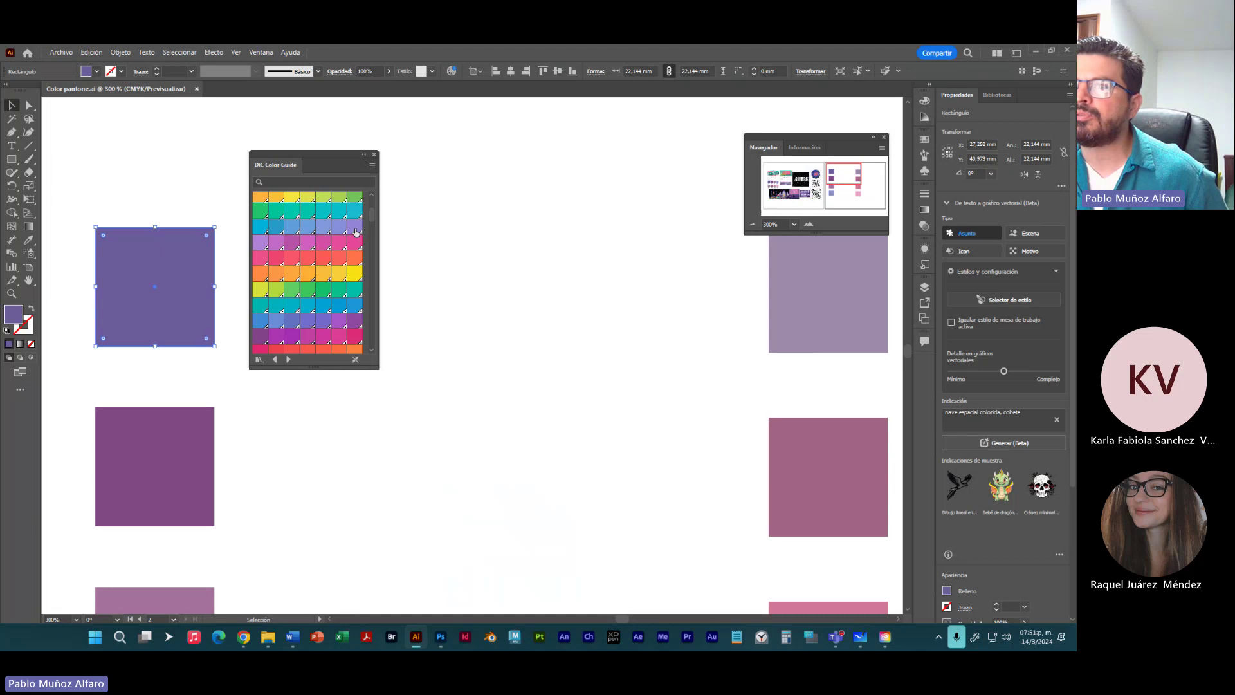
{"action": "left_click_drag", "start_coordinate": [372, 220], "coordinate": [372, 232]}
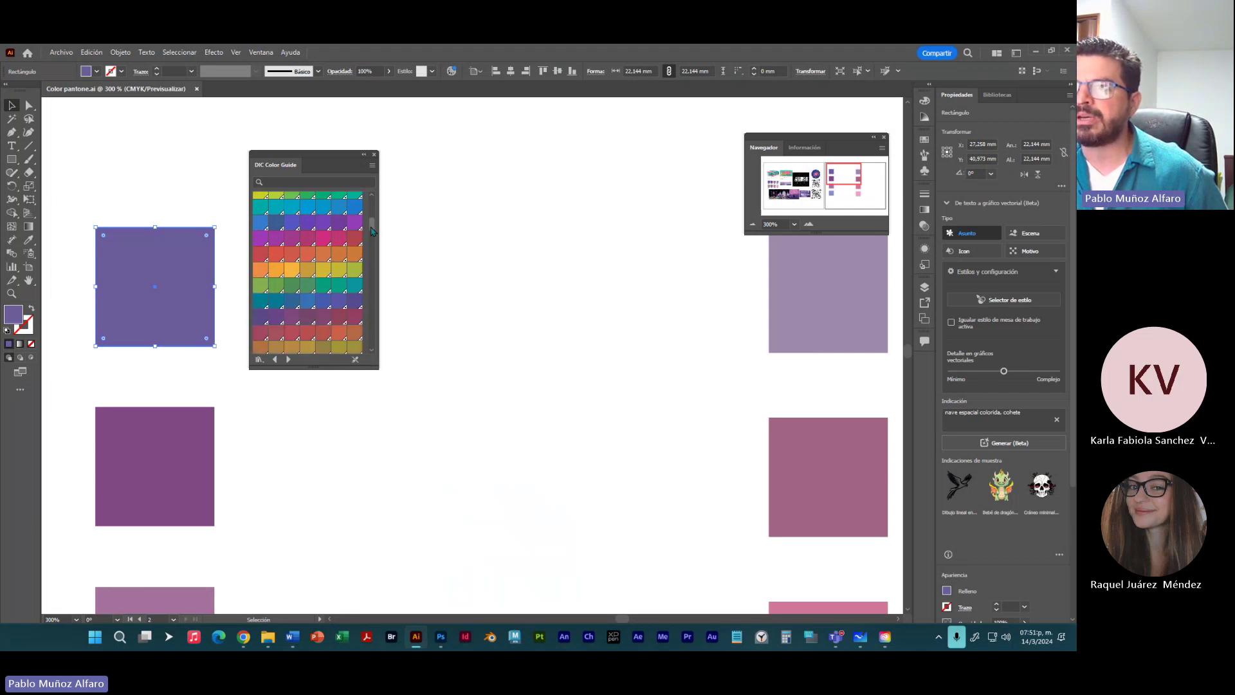
{"action": "left_click_drag", "start_coordinate": [372, 231], "coordinate": [372, 232]}
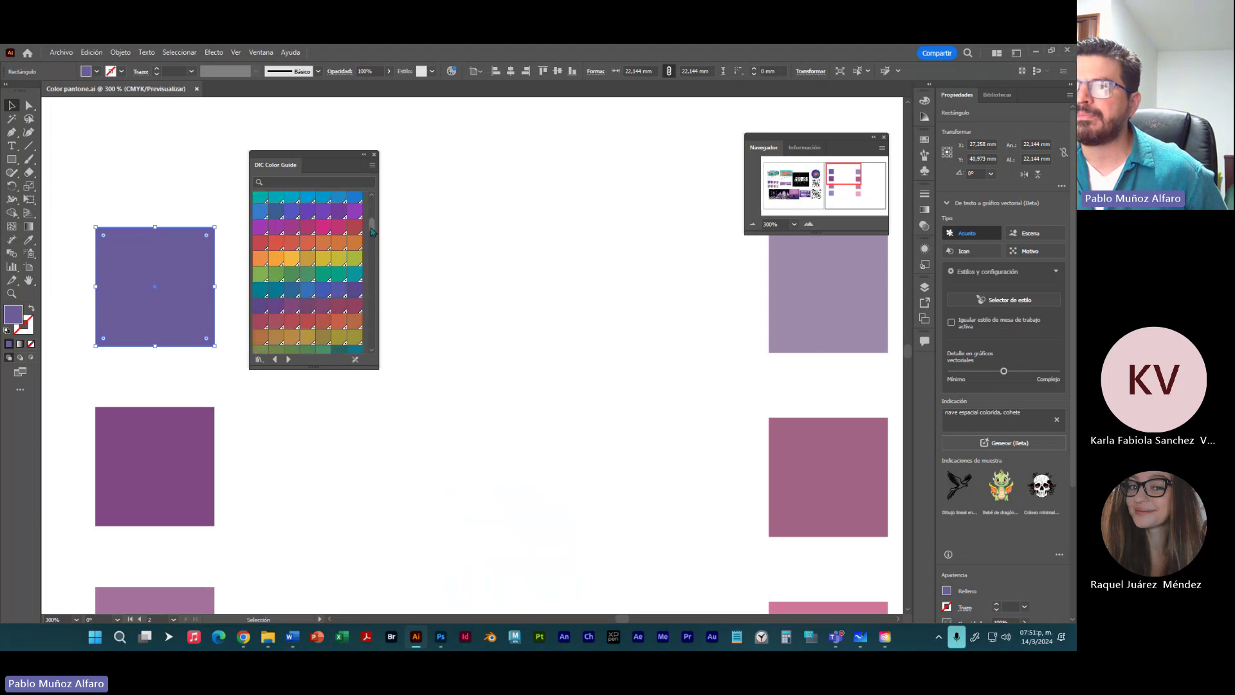
{"action": "left_click_drag", "start_coordinate": [344, 160], "coordinate": [320, 148]}
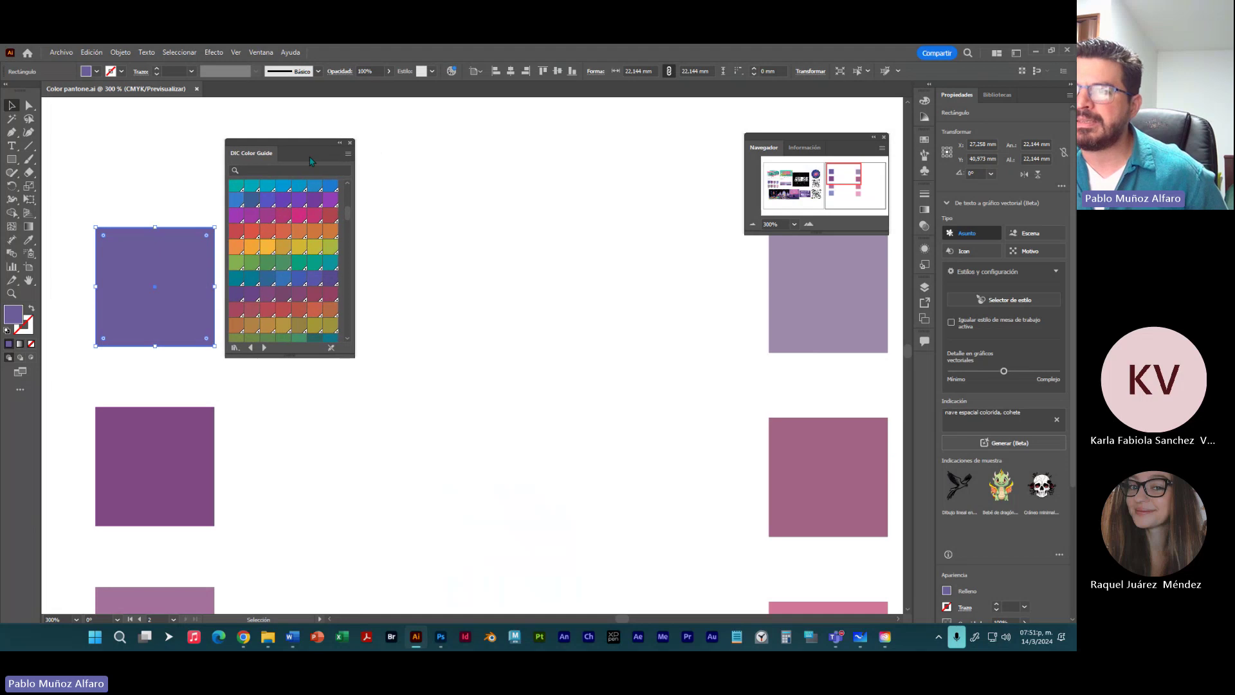
{"action": "scroll", "coordinate": [302, 299], "scroll_direction": "down", "scroll_amount": 3}
{"action": "scroll", "coordinate": [302, 299], "scroll_direction": "down", "scroll_amount": 3}
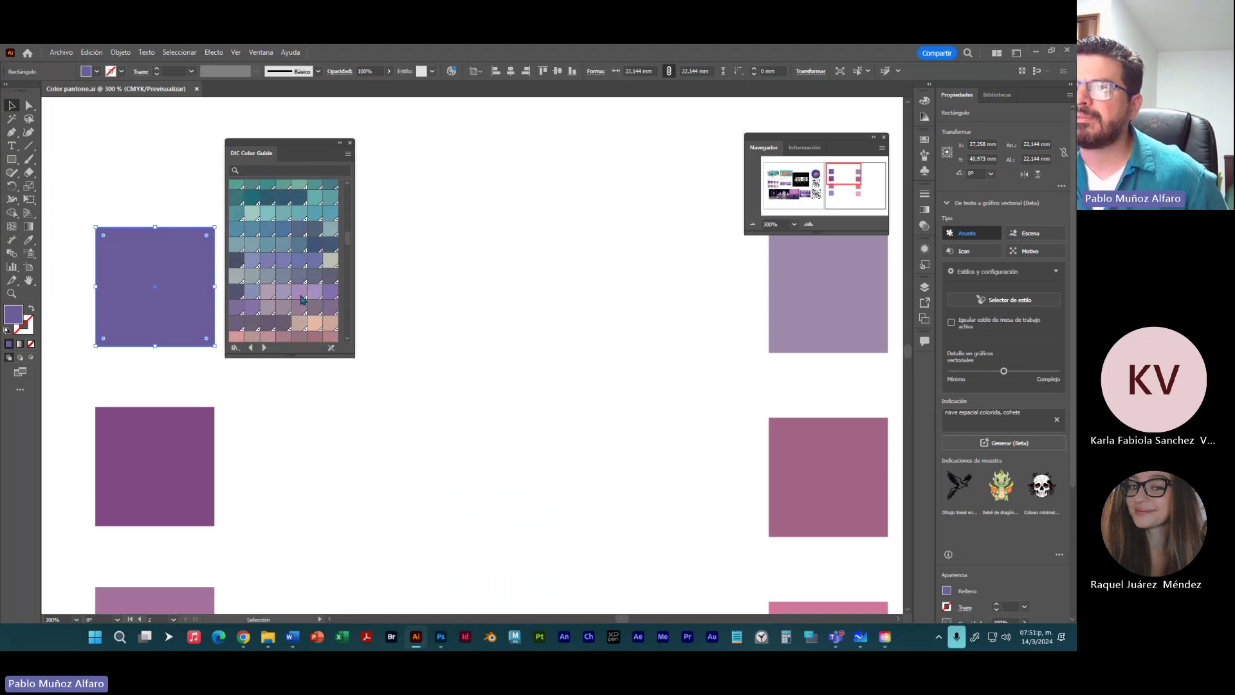
{"action": "scroll", "coordinate": [300, 299], "scroll_direction": "down", "scroll_amount": 4}
{"action": "scroll", "coordinate": [298, 299], "scroll_direction": "up", "scroll_amount": 2}
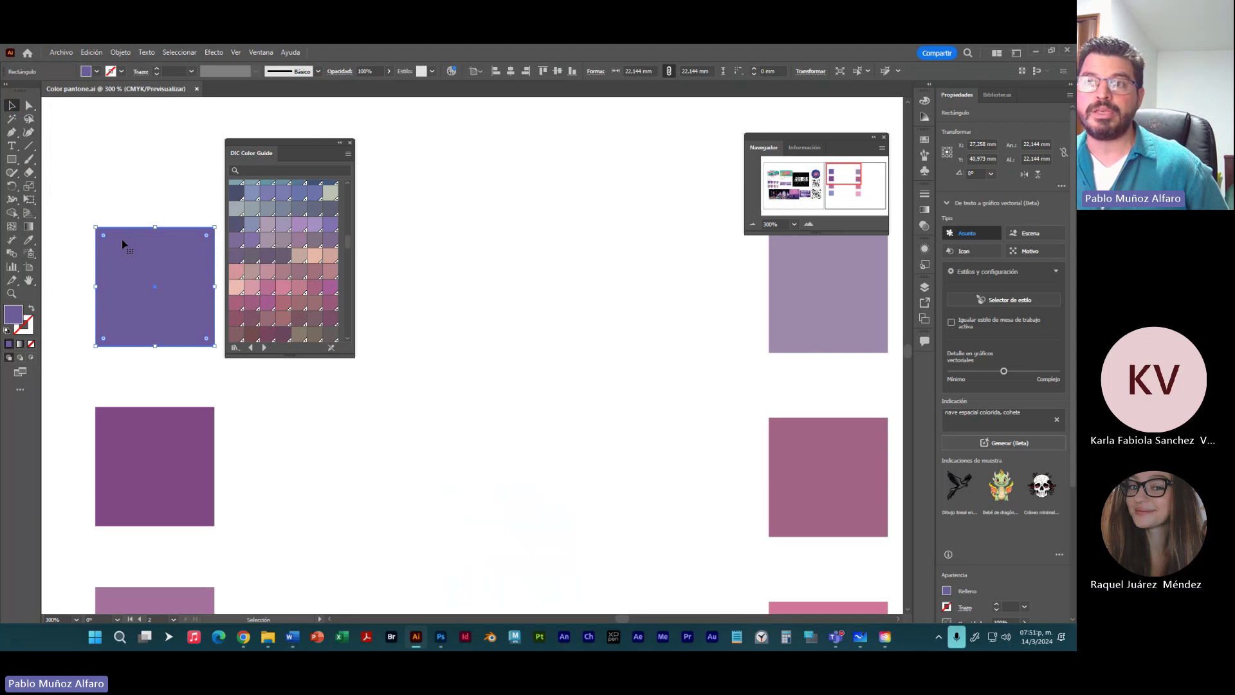
Step: Try muted purple DIC Color Guide swatches as the top square's fill, and undo the recoloring
{"action": "left_click", "coordinate": [252, 243]}
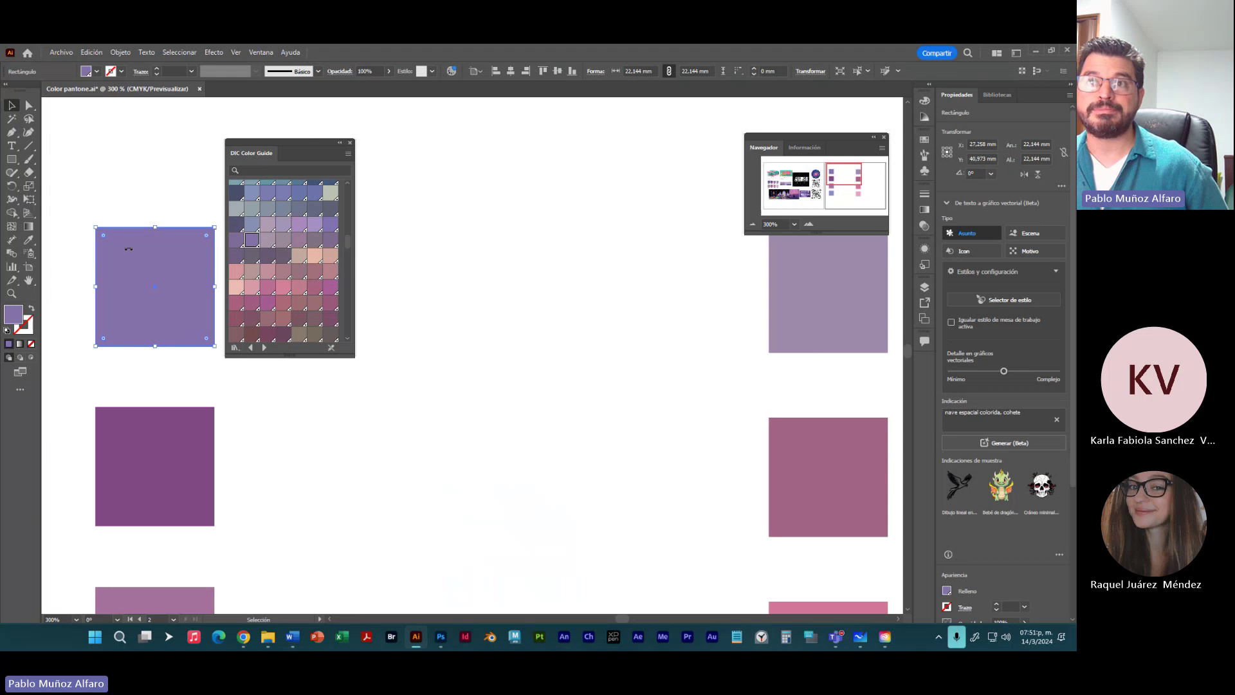
{"action": "left_click", "coordinate": [97, 72]}
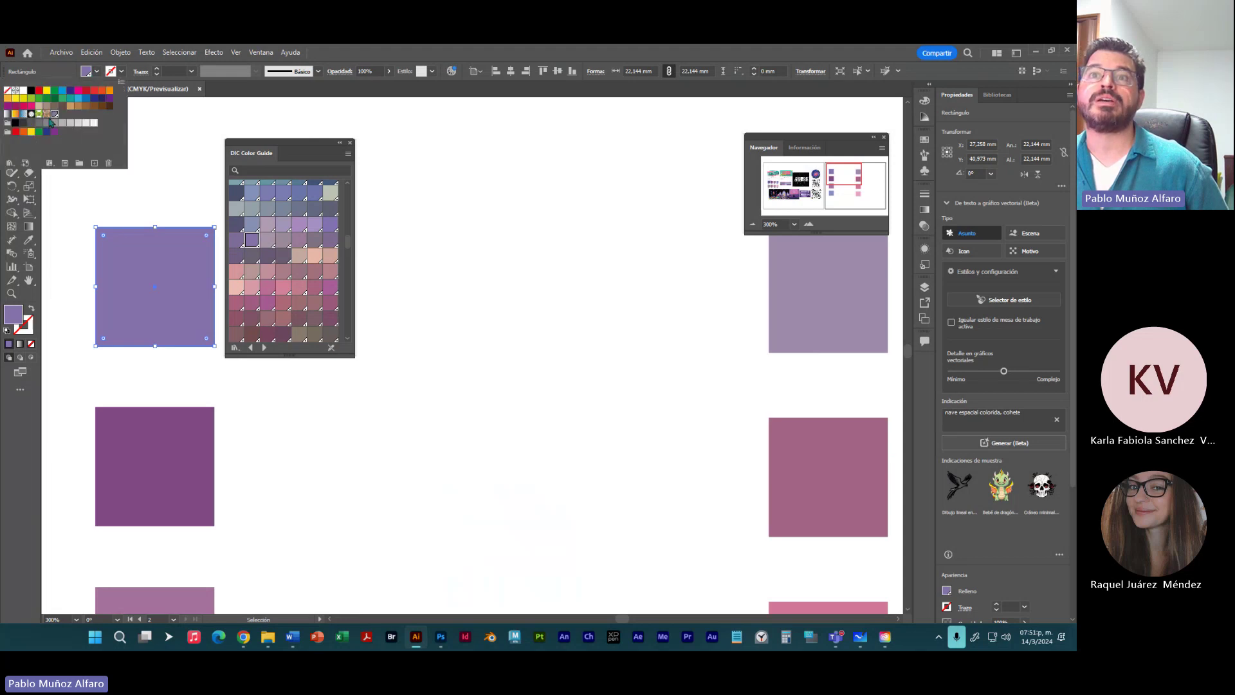
{"action": "left_click", "coordinate": [96, 72]}
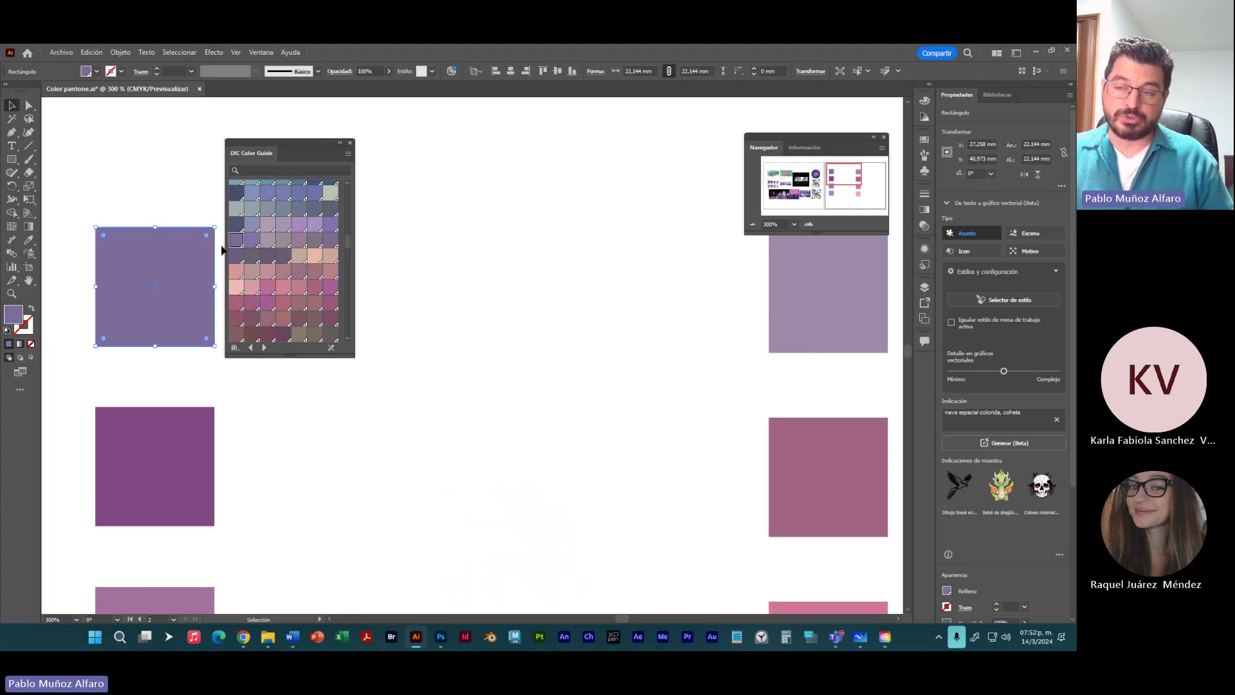
{"action": "key", "text": "ctrl+z"}
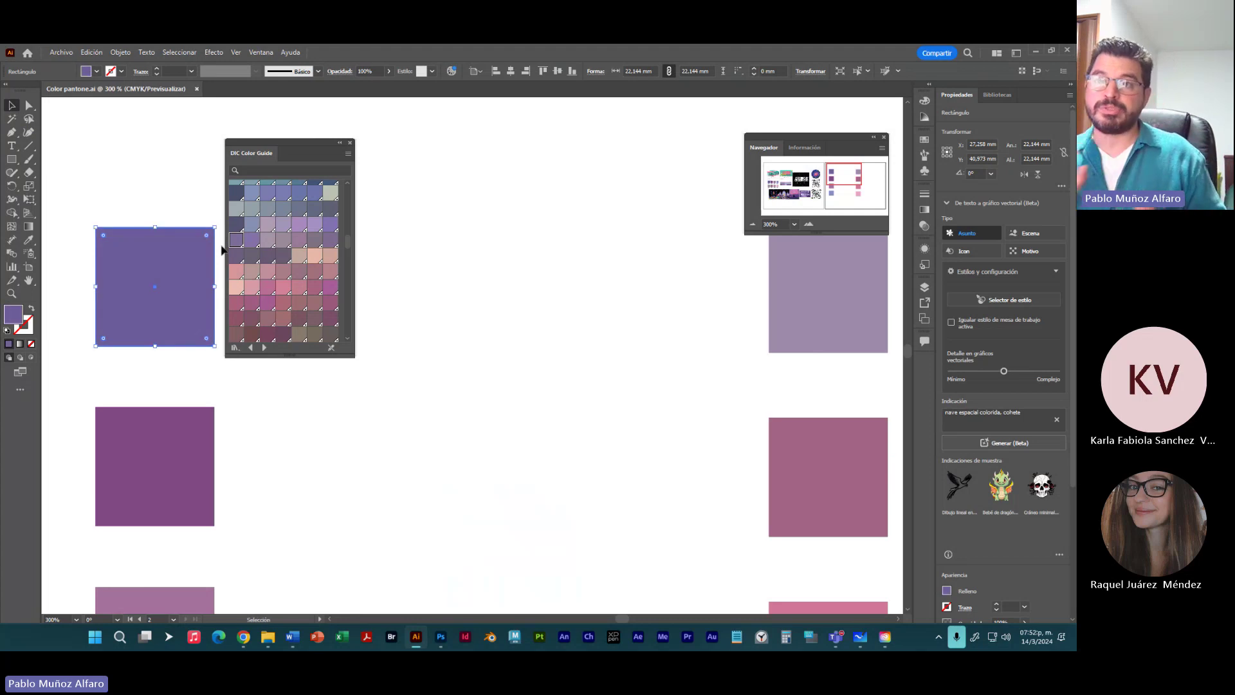
Step: Fill the first column's top square with the violet DIC Color Guide swatch at the end of the lavender row
{"action": "left_click", "coordinate": [330, 225]}
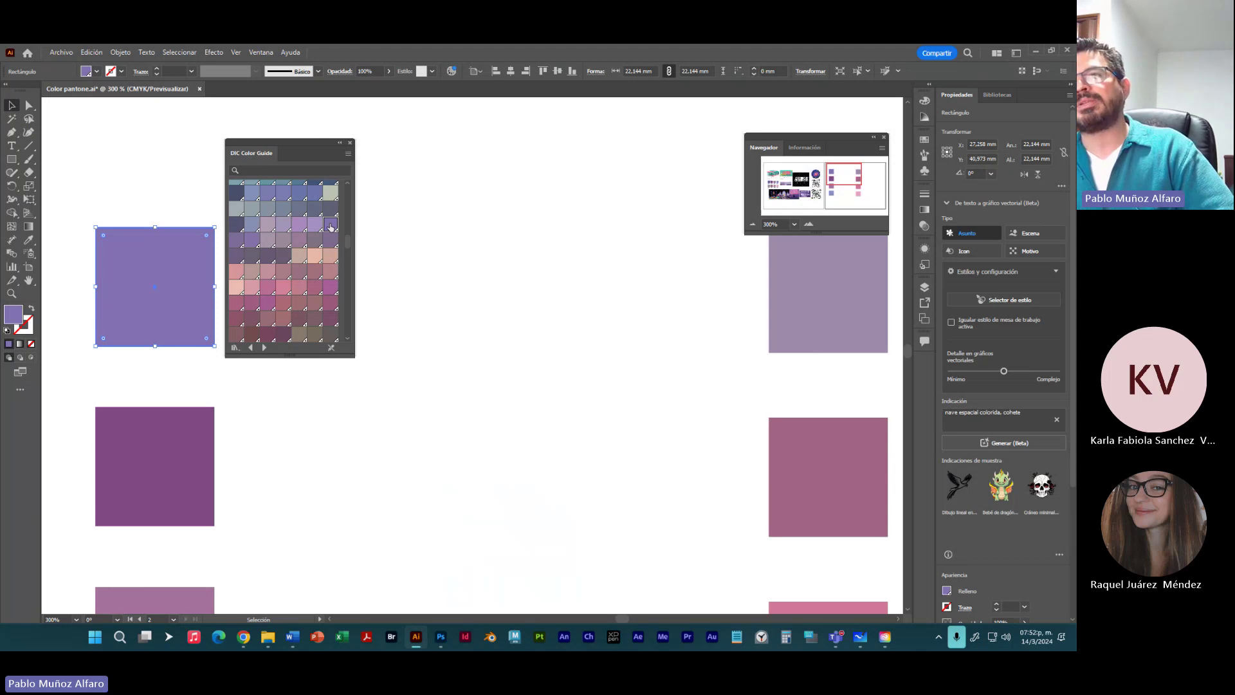
{"action": "left_click", "coordinate": [179, 191]}
{"action": "left_click", "coordinate": [173, 267]}
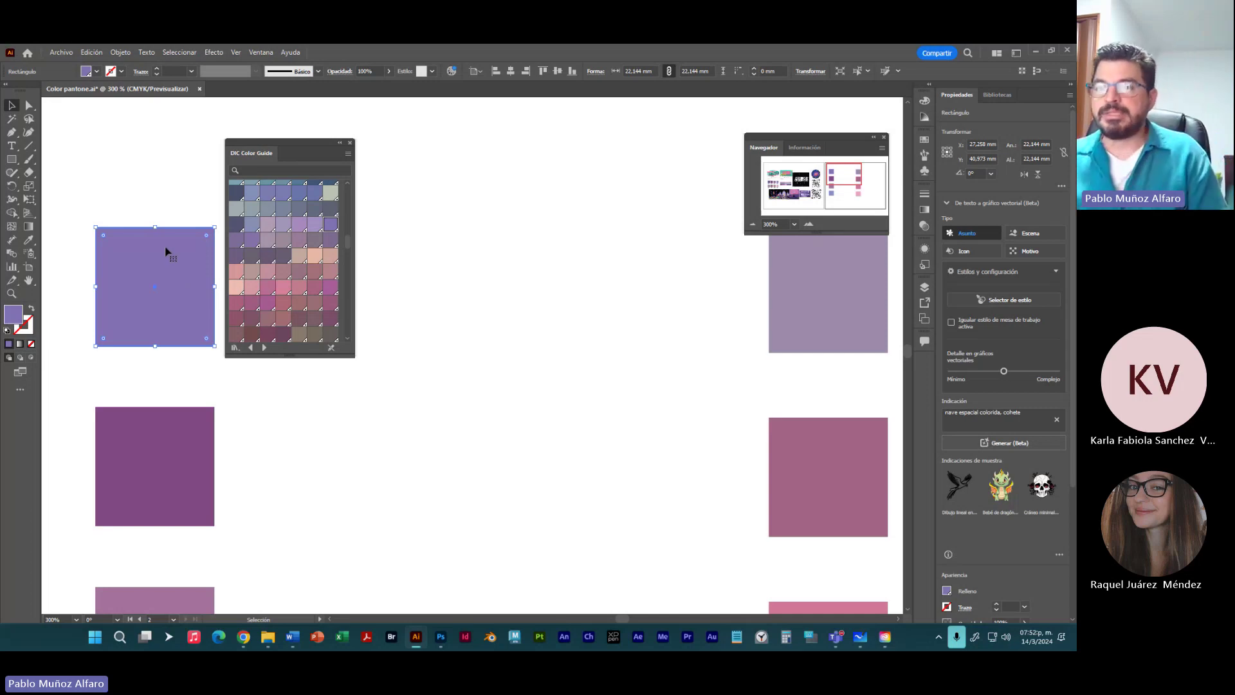
Step: Move the DIC Color Guide palette beside the first column's second square and fill that square with the reddish-purple swatch
{"action": "left_click_drag", "start_coordinate": [278, 148], "coordinate": [311, 330]}
{"action": "scroll", "coordinate": [149, 422], "scroll_direction": "down", "scroll_amount": 1}
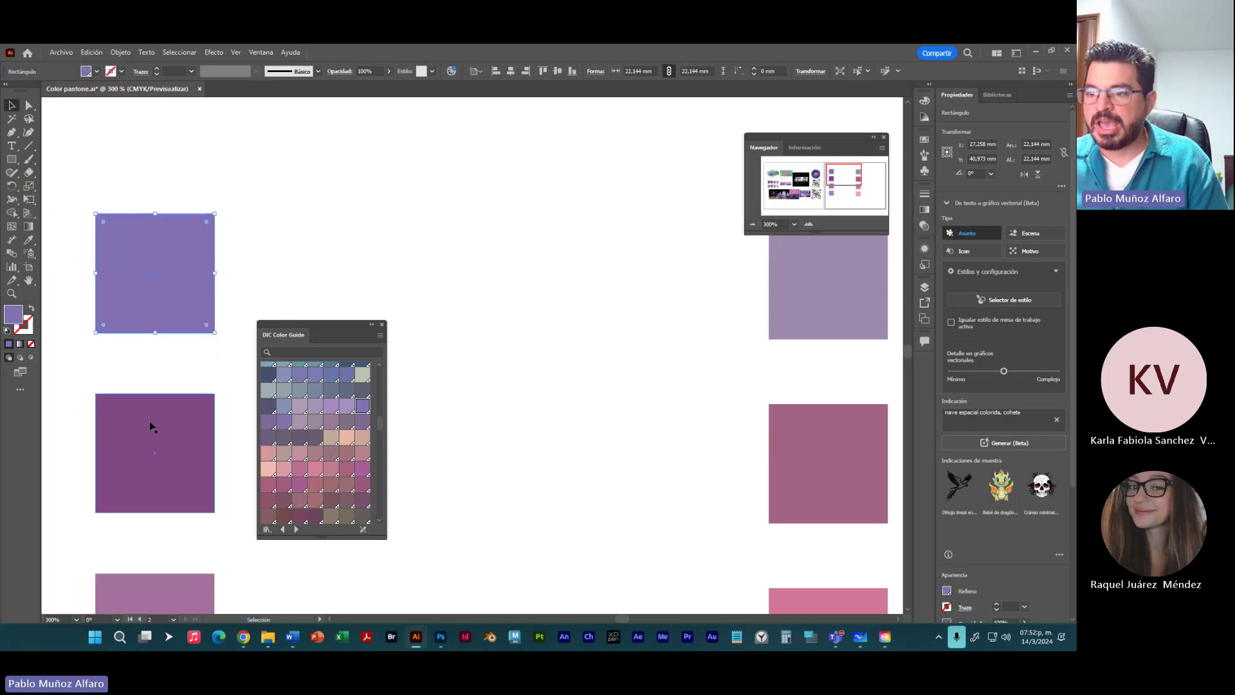
{"action": "left_click_drag", "start_coordinate": [312, 327], "coordinate": [293, 316]}
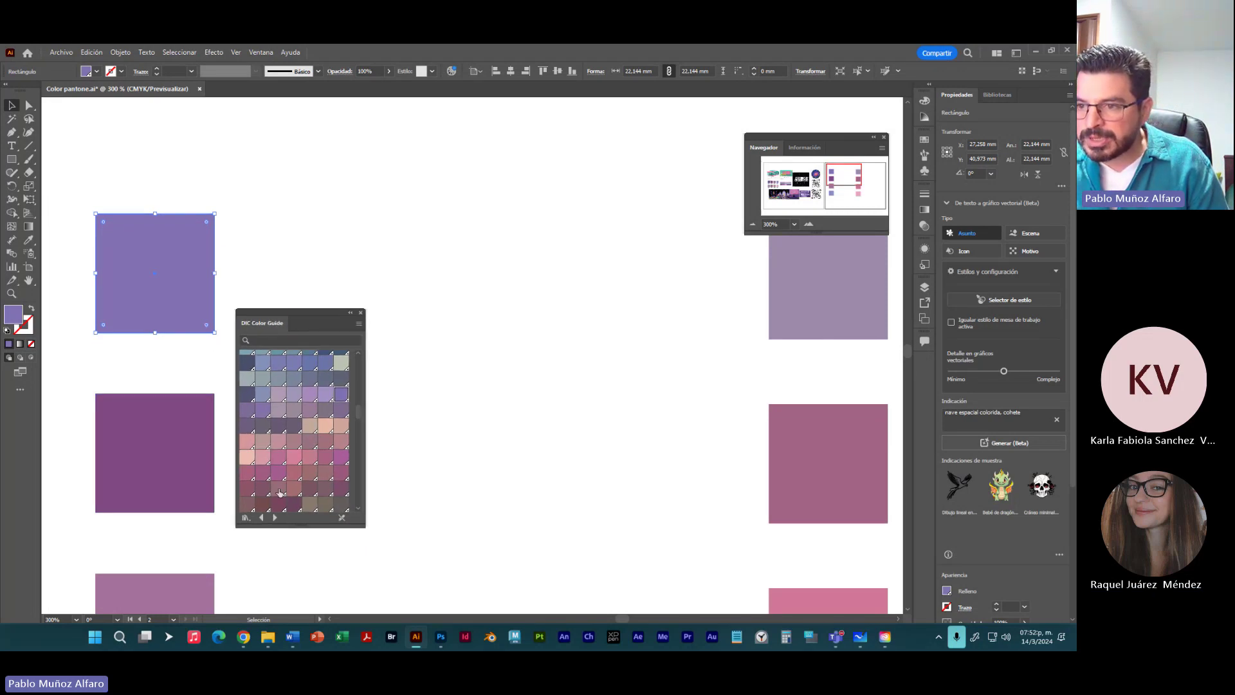
{"action": "left_click", "coordinate": [197, 461]}
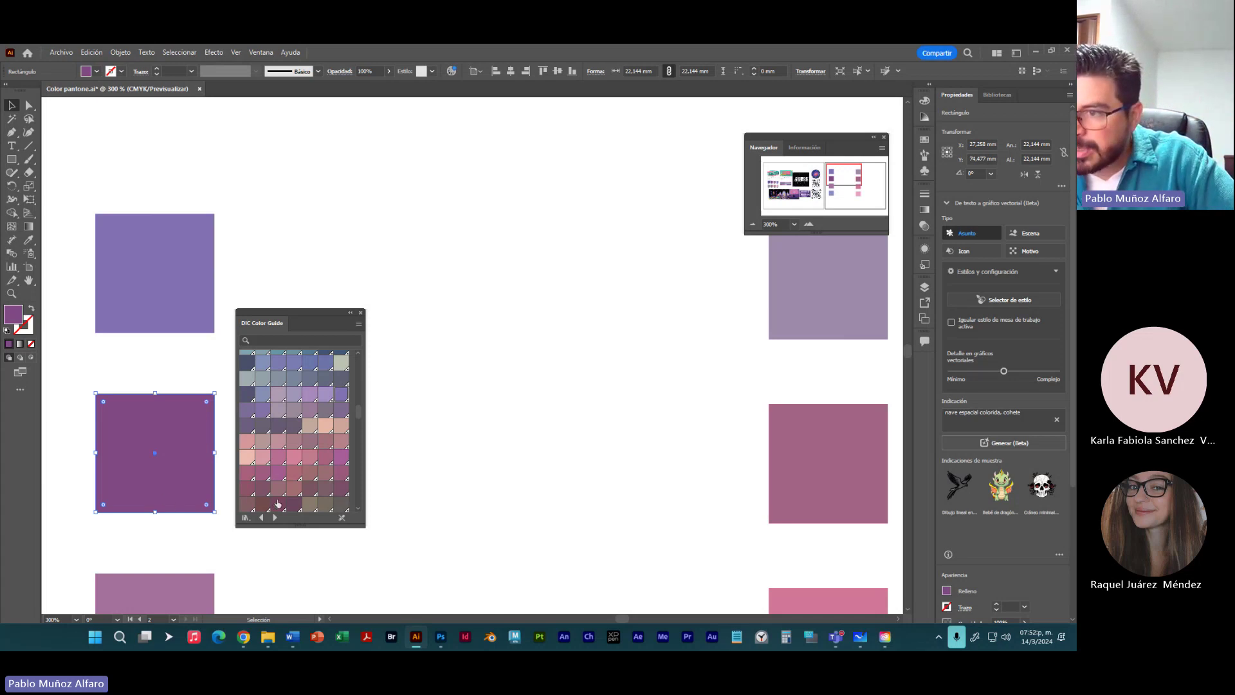
{"action": "left_click", "coordinate": [340, 461]}
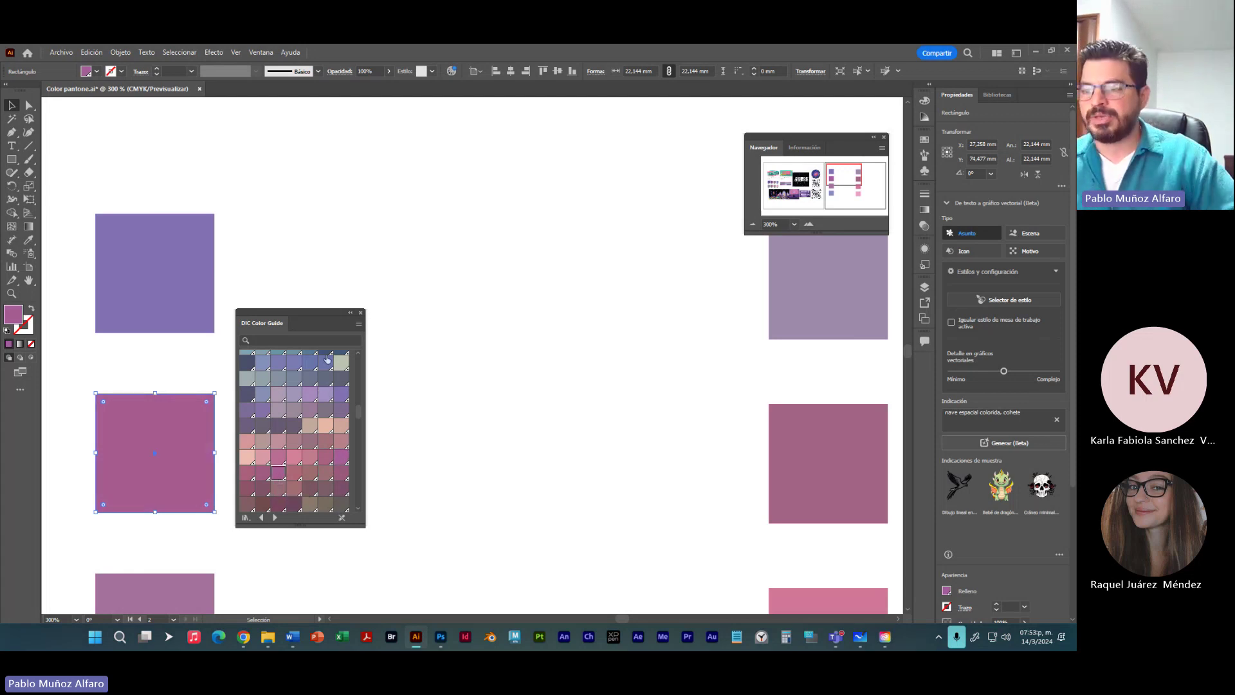
Step: Fill the first column's third square with the pinkish-mauve DIC 479s swatch
{"action": "left_click", "coordinate": [853, 187]}
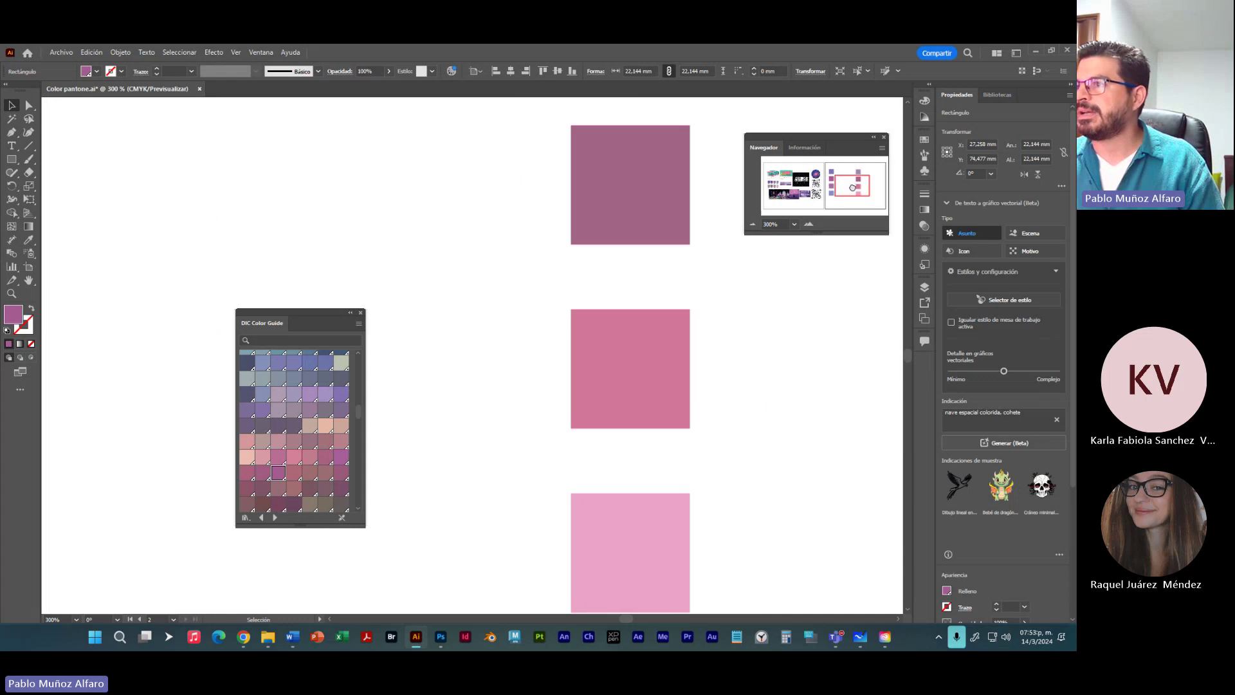
{"action": "left_click_drag", "start_coordinate": [852, 187], "coordinate": [844, 185]}
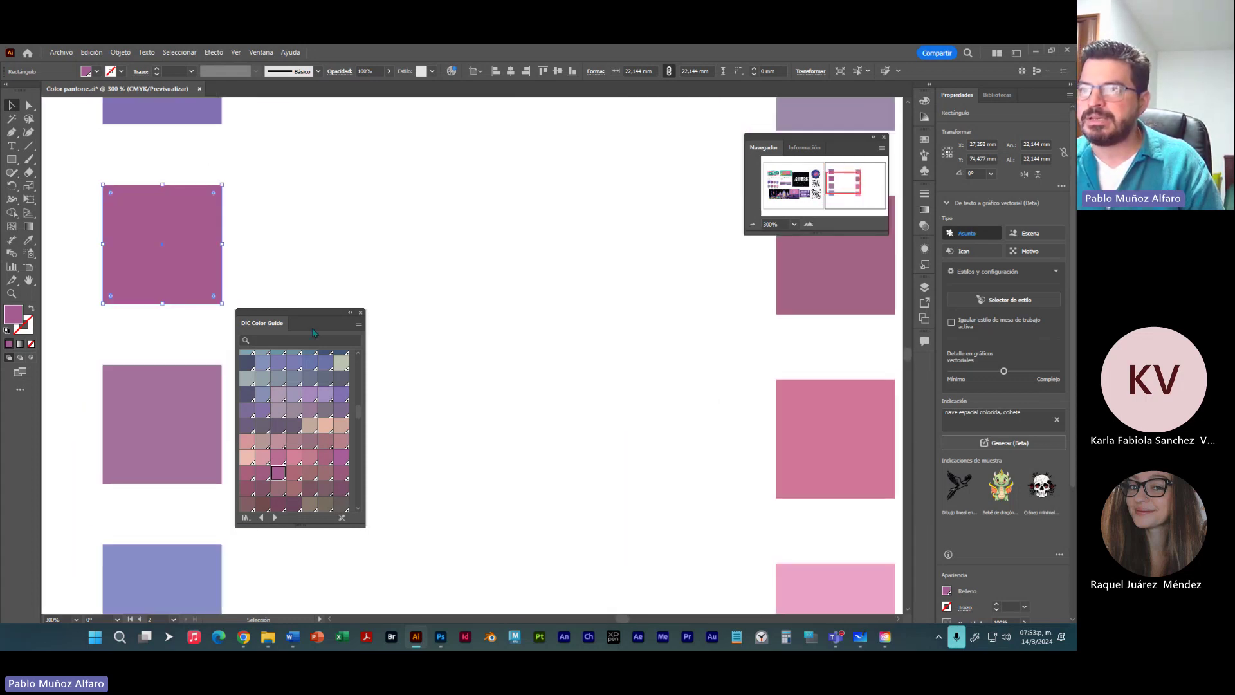
{"action": "left_click", "coordinate": [187, 417]}
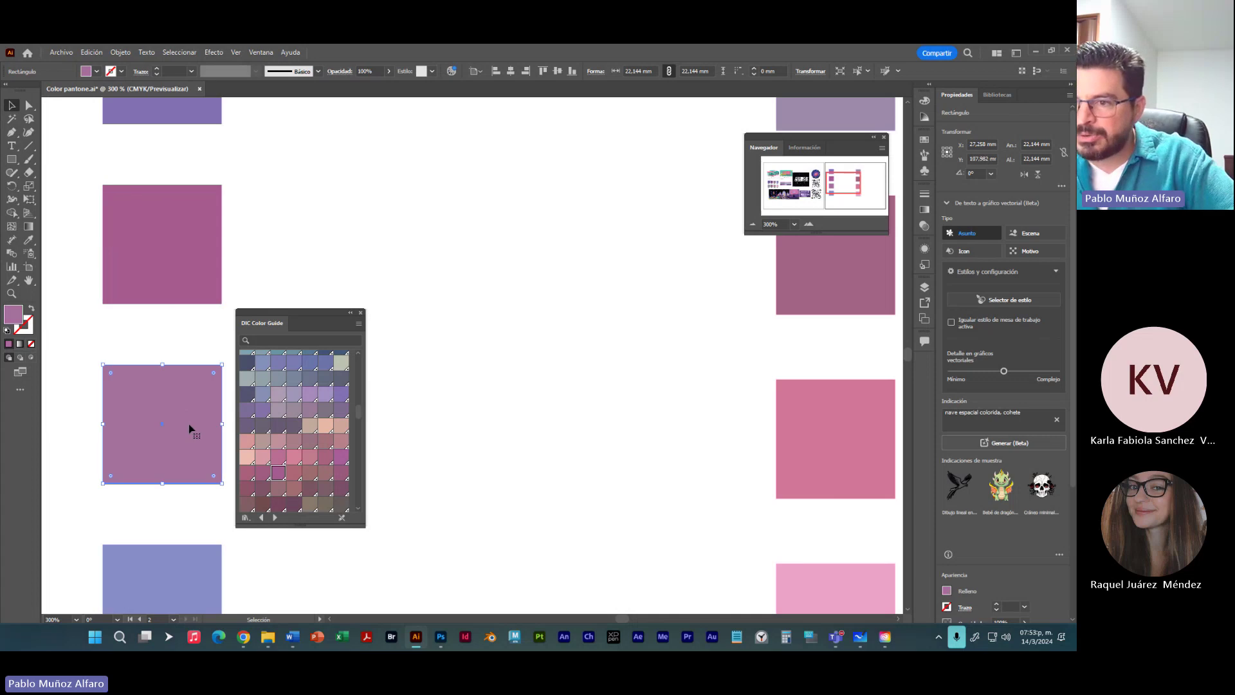
{"action": "left_click", "coordinate": [279, 458]}
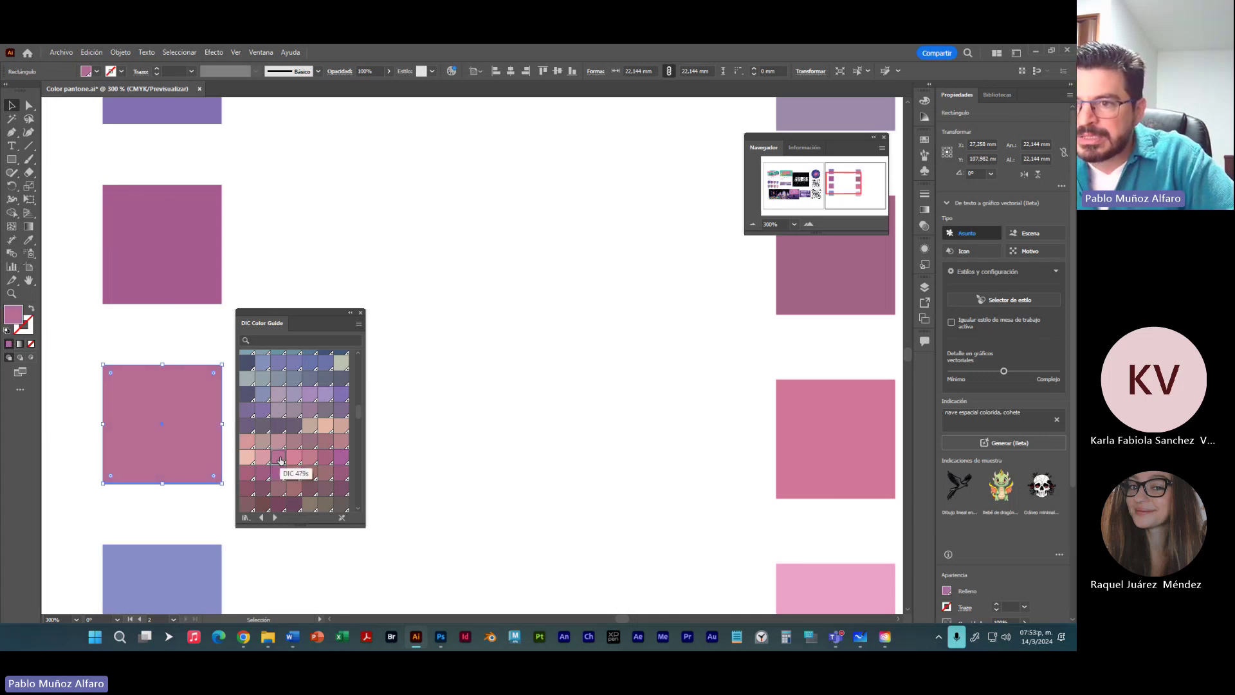
Step: Try blue DIC Color Guide swatches on the first column's bottom square and settle on the light periwinkle one, leaving the square deselected
{"action": "left_click", "coordinate": [193, 564]}
{"action": "left_click_drag", "start_coordinate": [293, 575], "coordinate": [266, 441]}
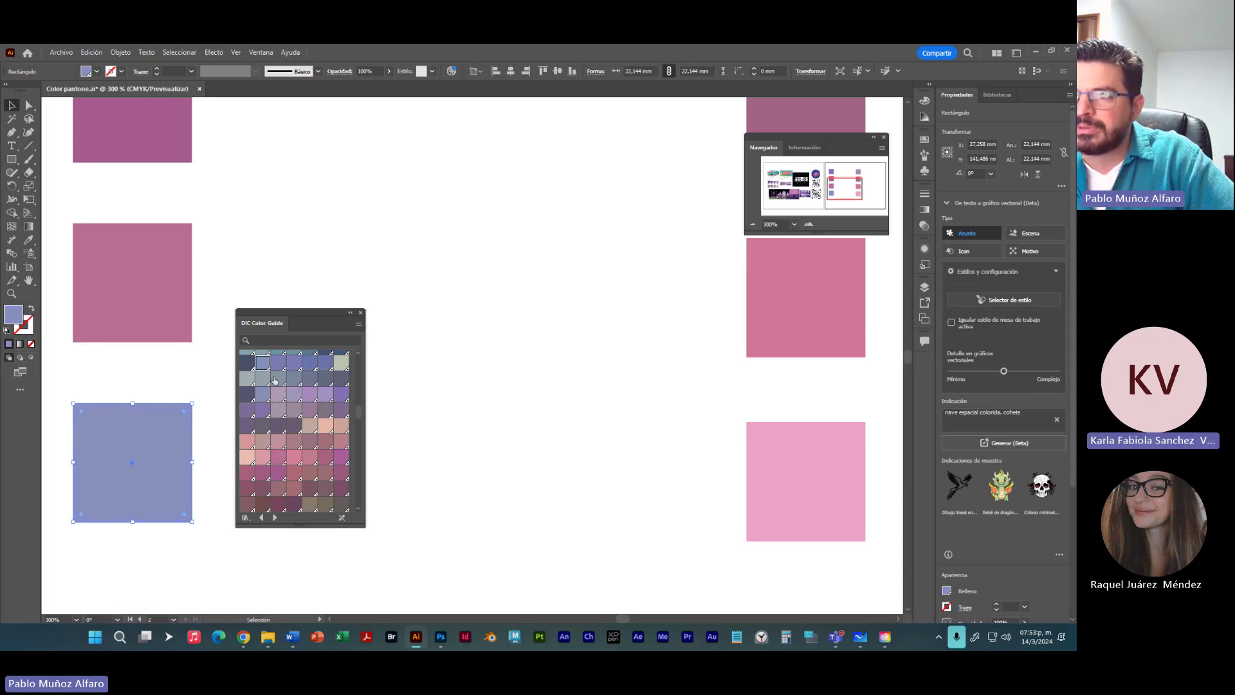
{"action": "scroll", "coordinate": [278, 372], "scroll_direction": "up", "scroll_amount": 2}
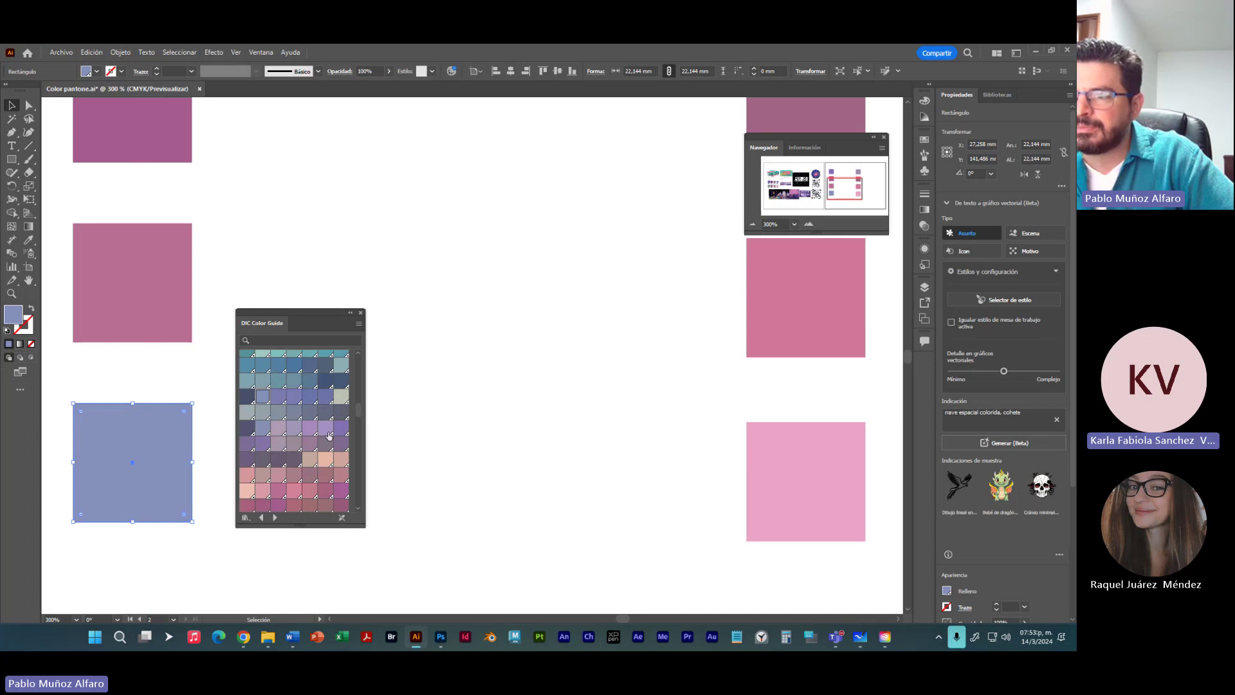
{"action": "left_click", "coordinate": [325, 399]}
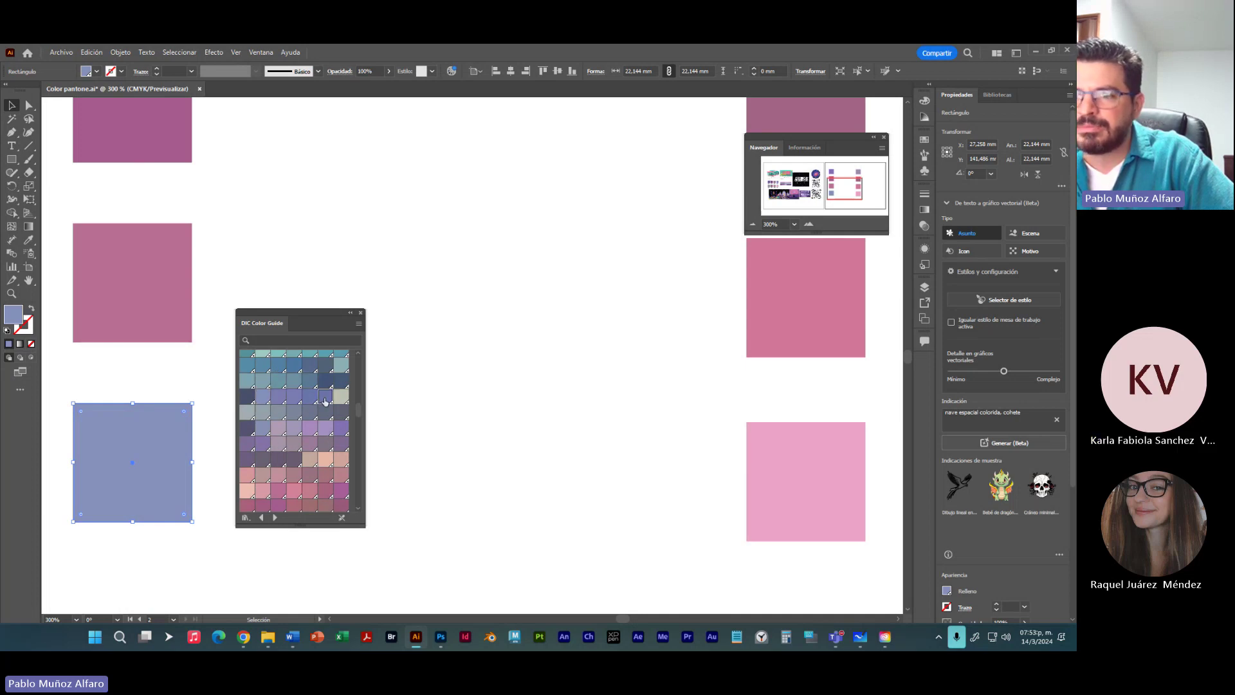
{"action": "left_click", "coordinate": [262, 396]}
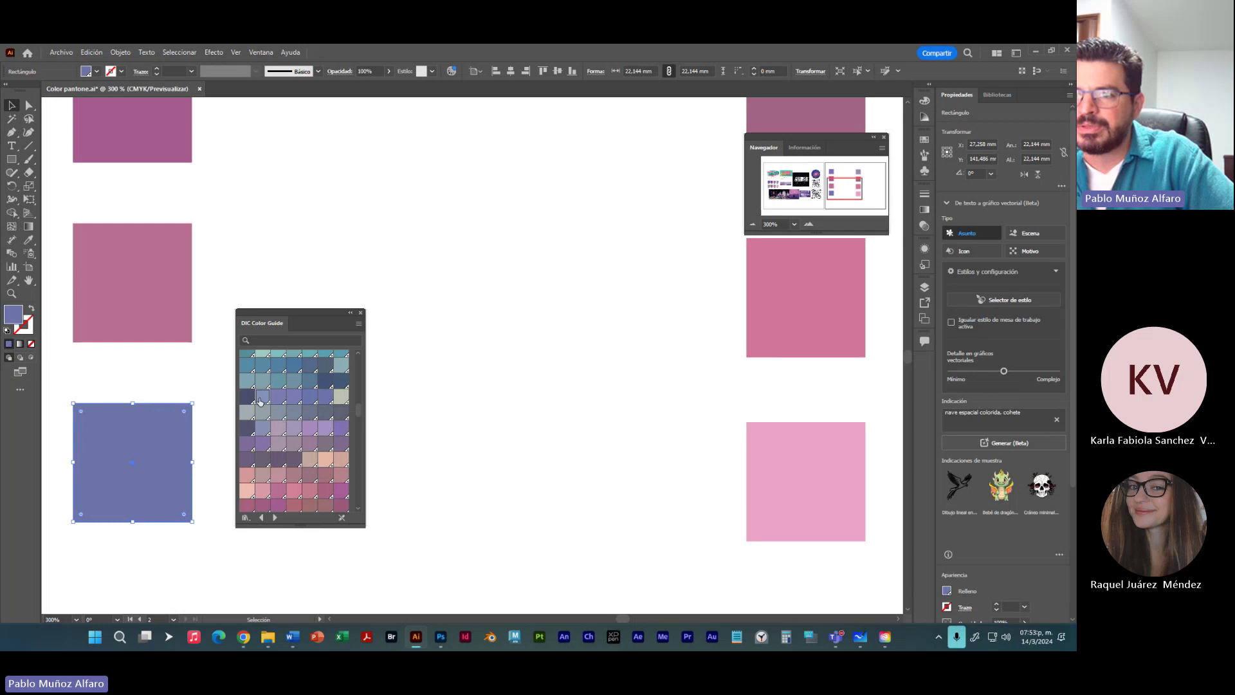
{"action": "left_click", "coordinate": [218, 445]}
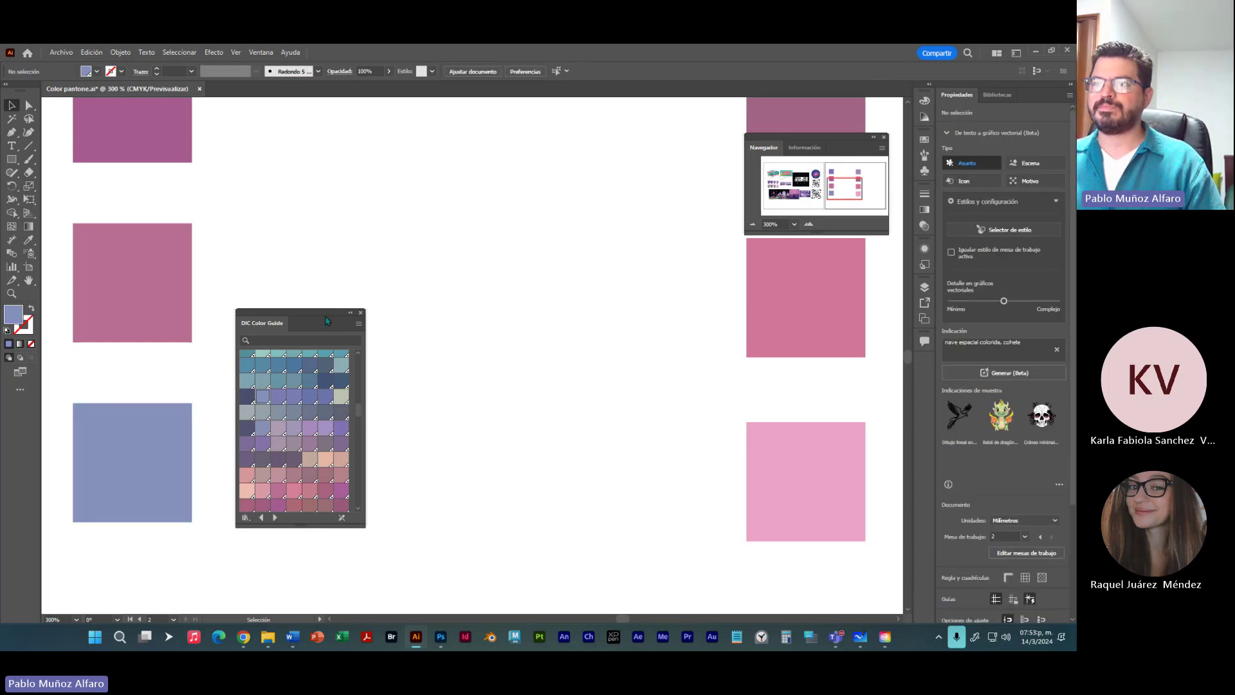
Step: Examine the CMYK values of the first column's bottom square in the Color Picker with the screen magnifier, then cancel the picker
{"action": "left_click_drag", "start_coordinate": [325, 313], "coordinate": [527, 267]}
{"action": "left_click", "coordinate": [158, 461]}
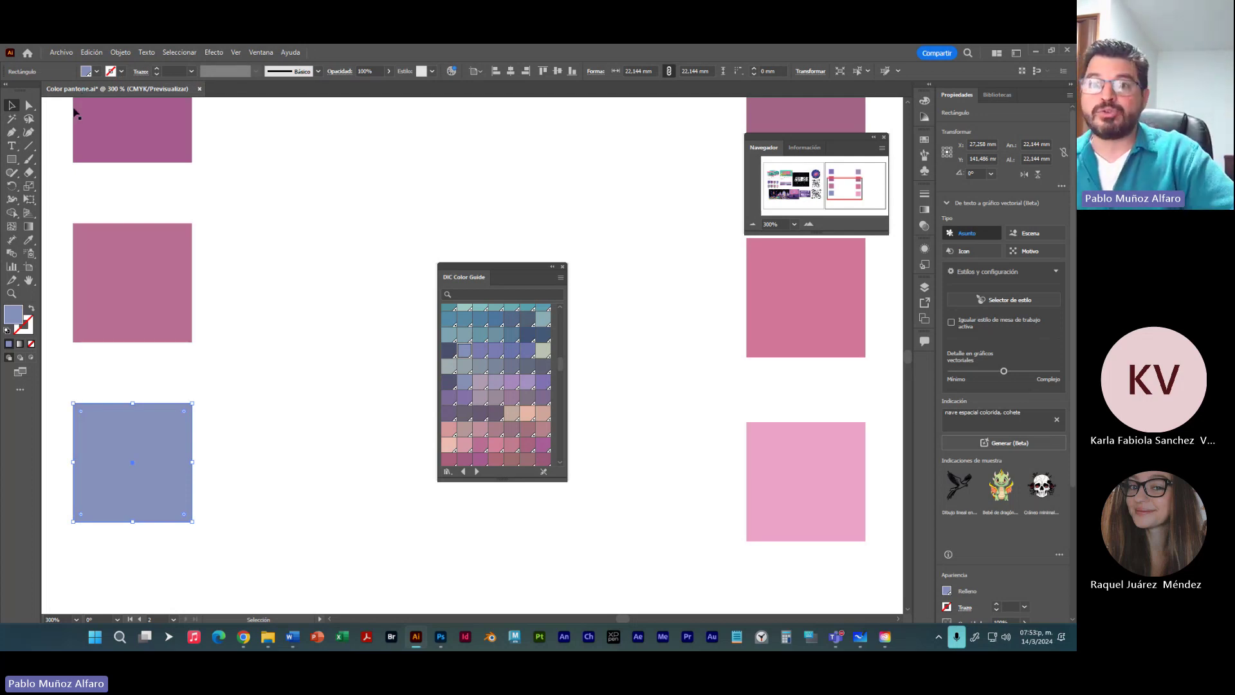
{"action": "double_click", "coordinate": [13, 316]}
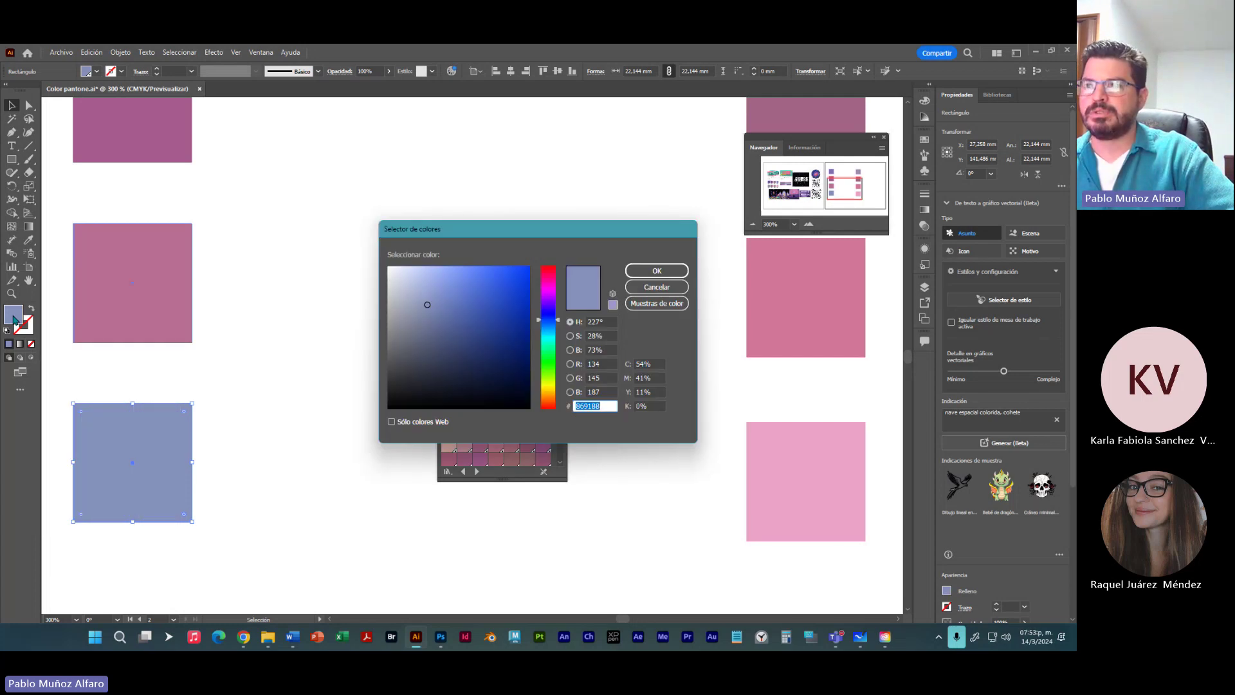
{"action": "left_click_drag", "start_coordinate": [560, 232], "coordinate": [433, 152]}
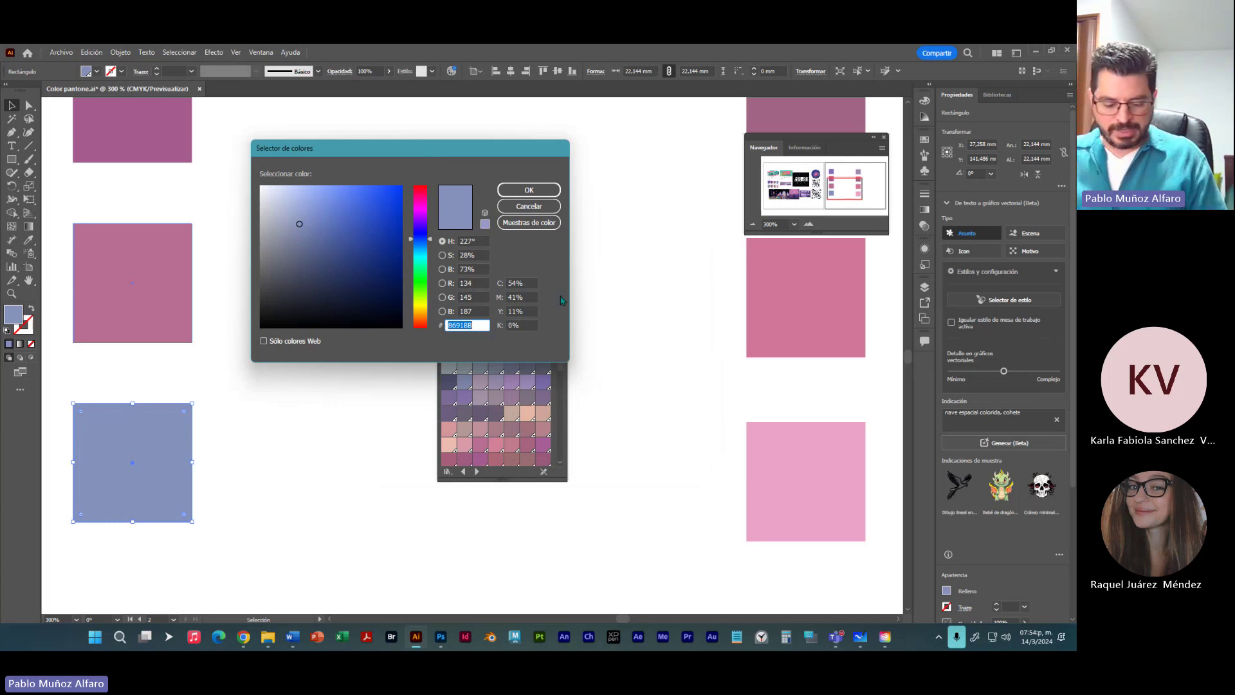
{"action": "key", "text": "super+plus"}
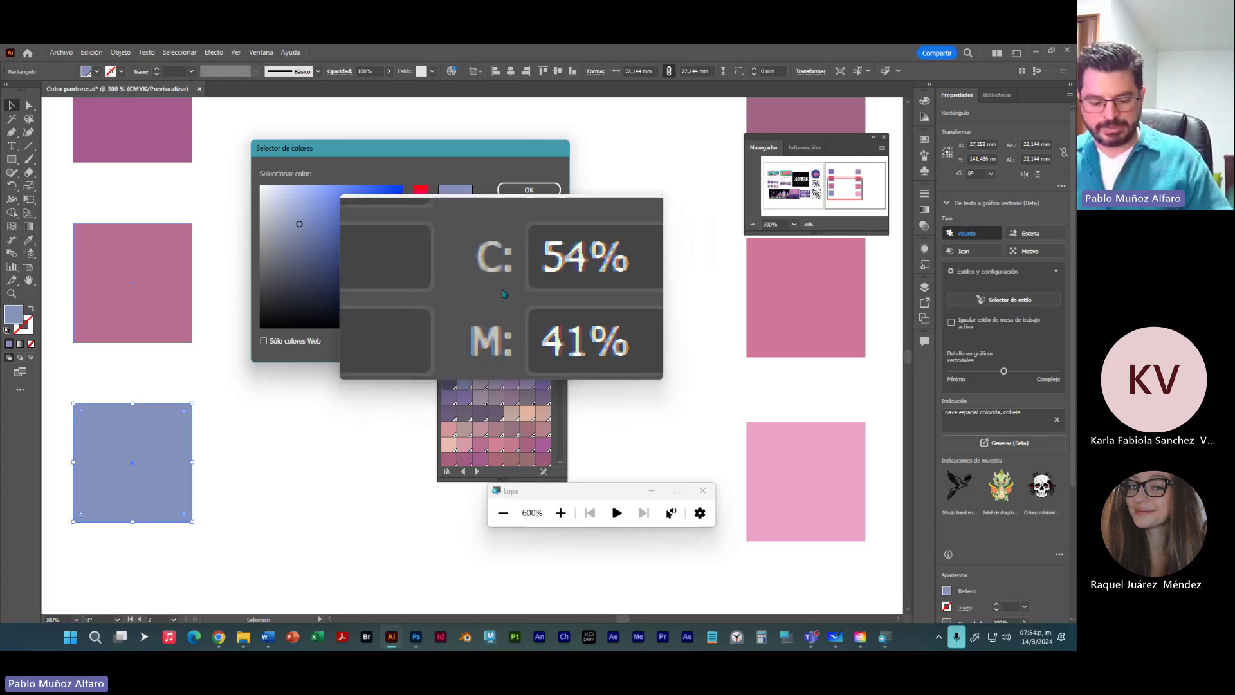
{"action": "key", "text": "super+minus"}
{"action": "key", "text": "super+minus"}
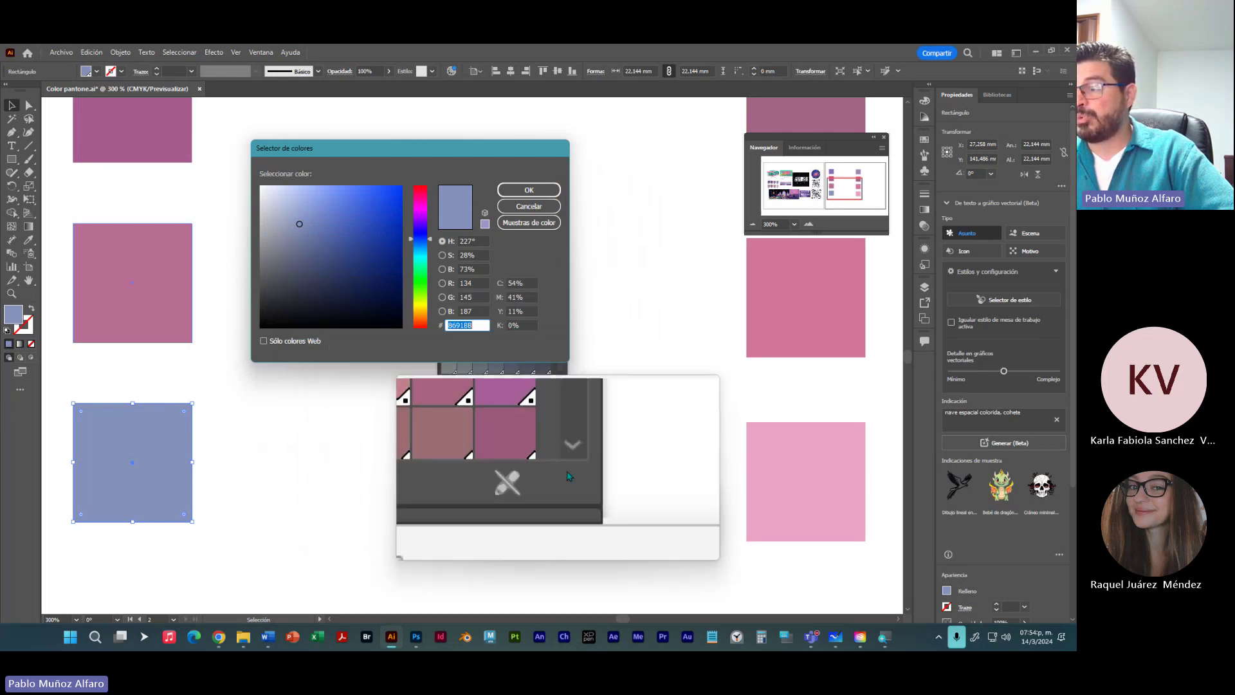
{"action": "left_click", "coordinate": [701, 487]}
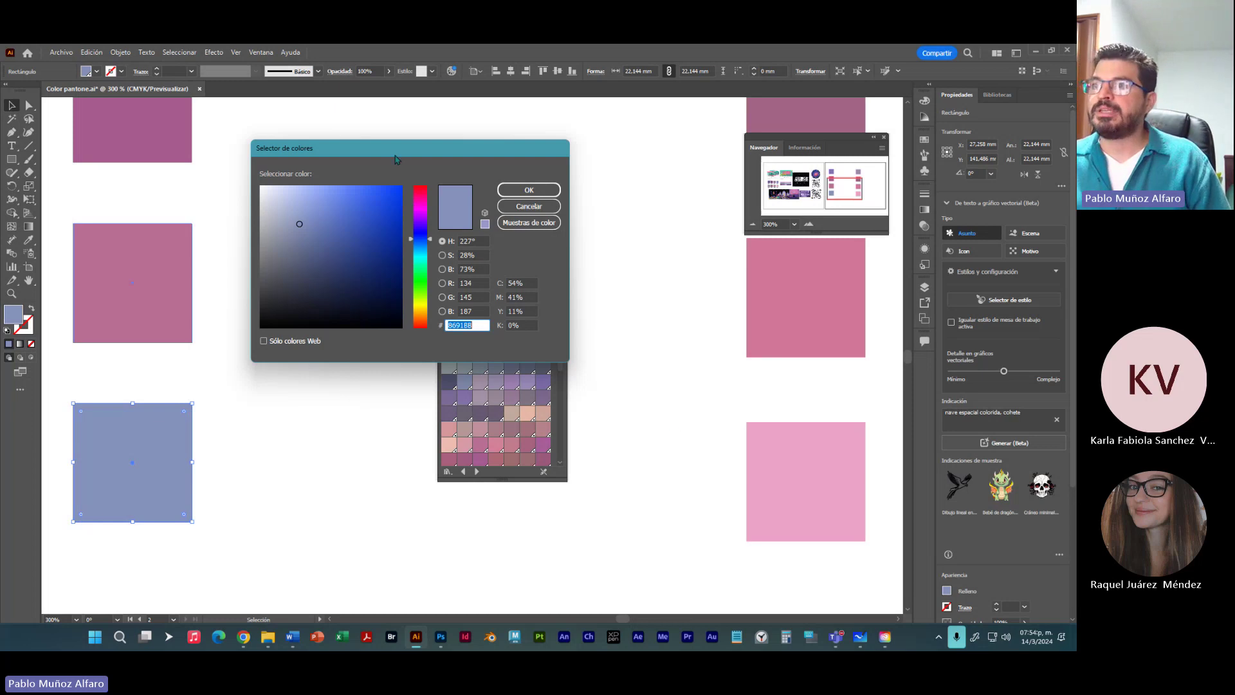
{"action": "left_click", "coordinate": [517, 206]}
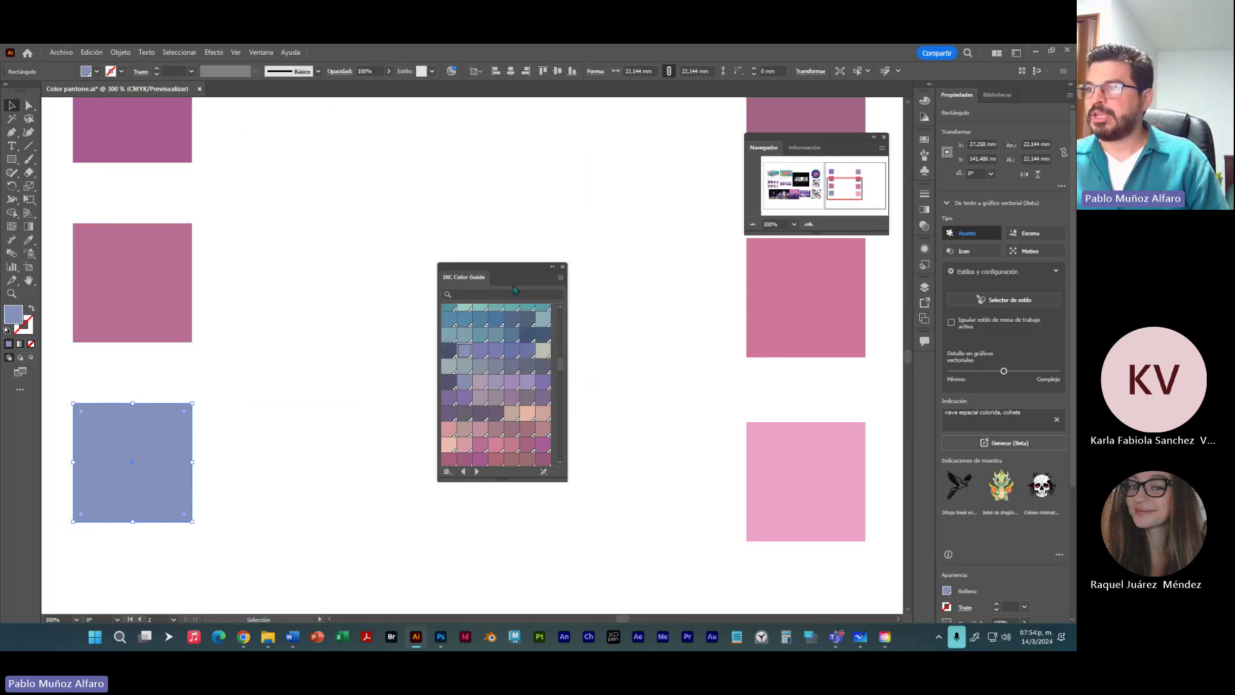
Step: Place the DIC Color Guide palette beside the second column and fill its top square with the greyish-purple swatch
{"action": "left_click_drag", "start_coordinate": [515, 267], "coordinate": [637, 254]}
{"action": "key", "text": "space"}
{"action": "left_click_drag", "start_coordinate": [442, 289], "coordinate": [86, 400]}
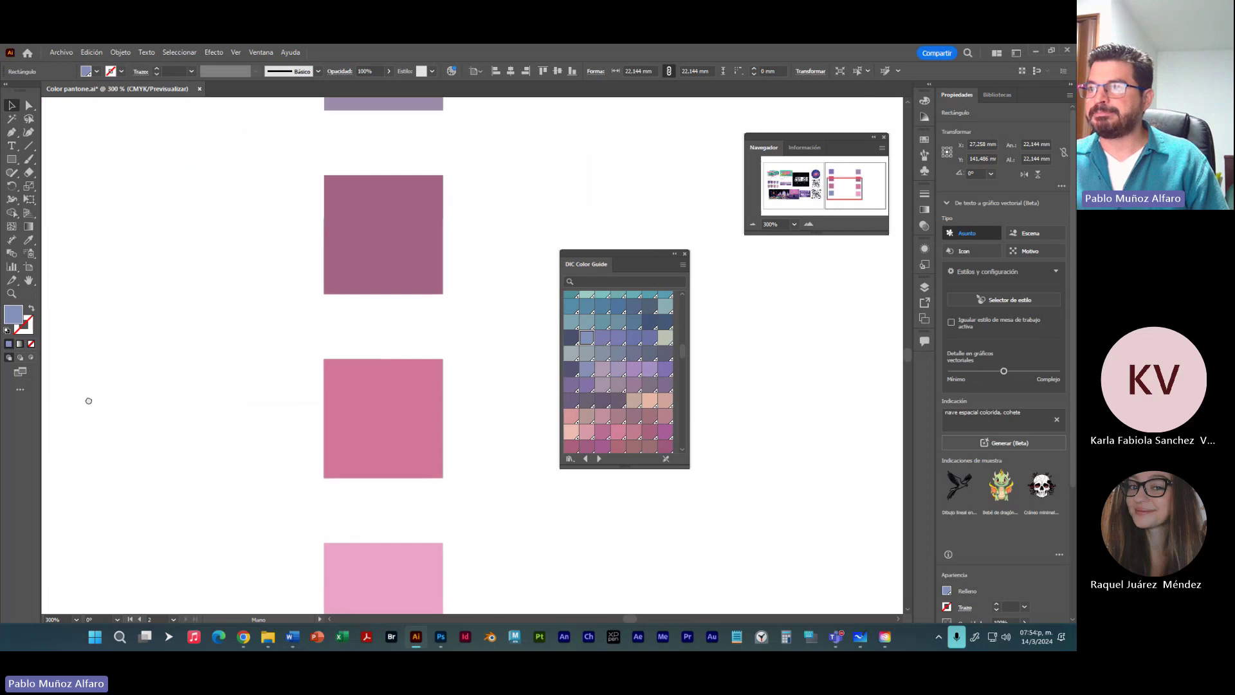
{"action": "left_click_drag", "start_coordinate": [284, 276], "coordinate": [288, 391]}
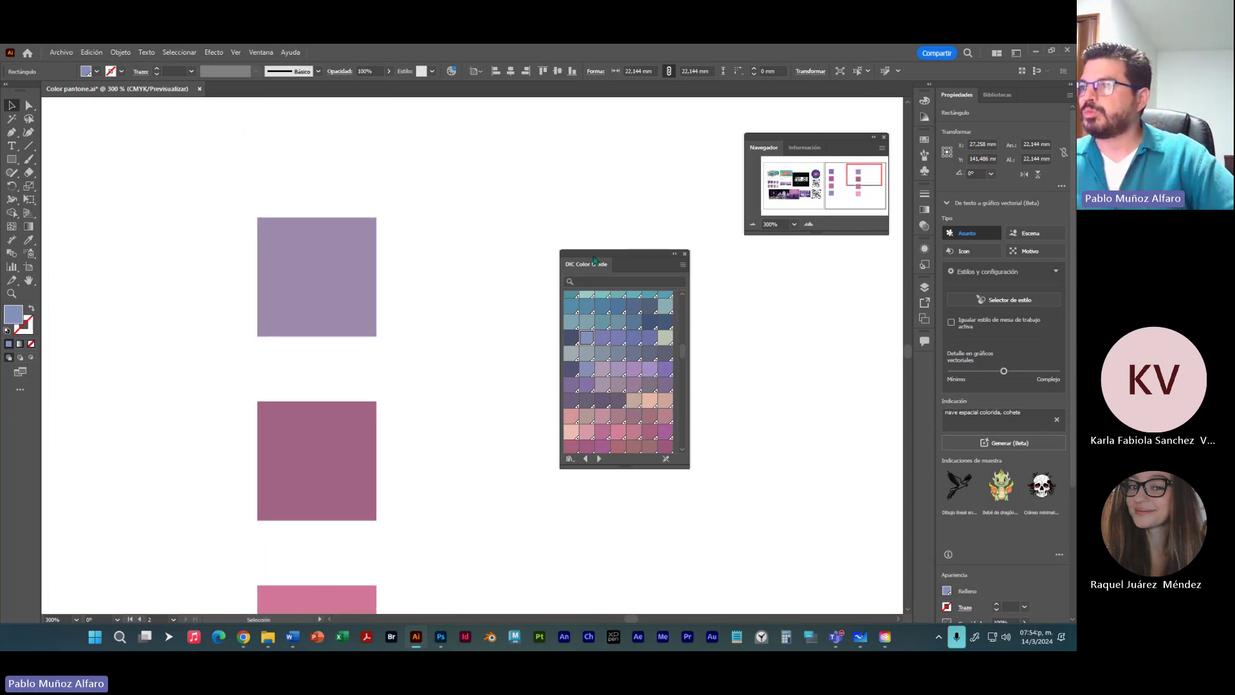
{"action": "left_click_drag", "start_coordinate": [618, 261], "coordinate": [518, 208]}
{"action": "left_click", "coordinate": [362, 295]}
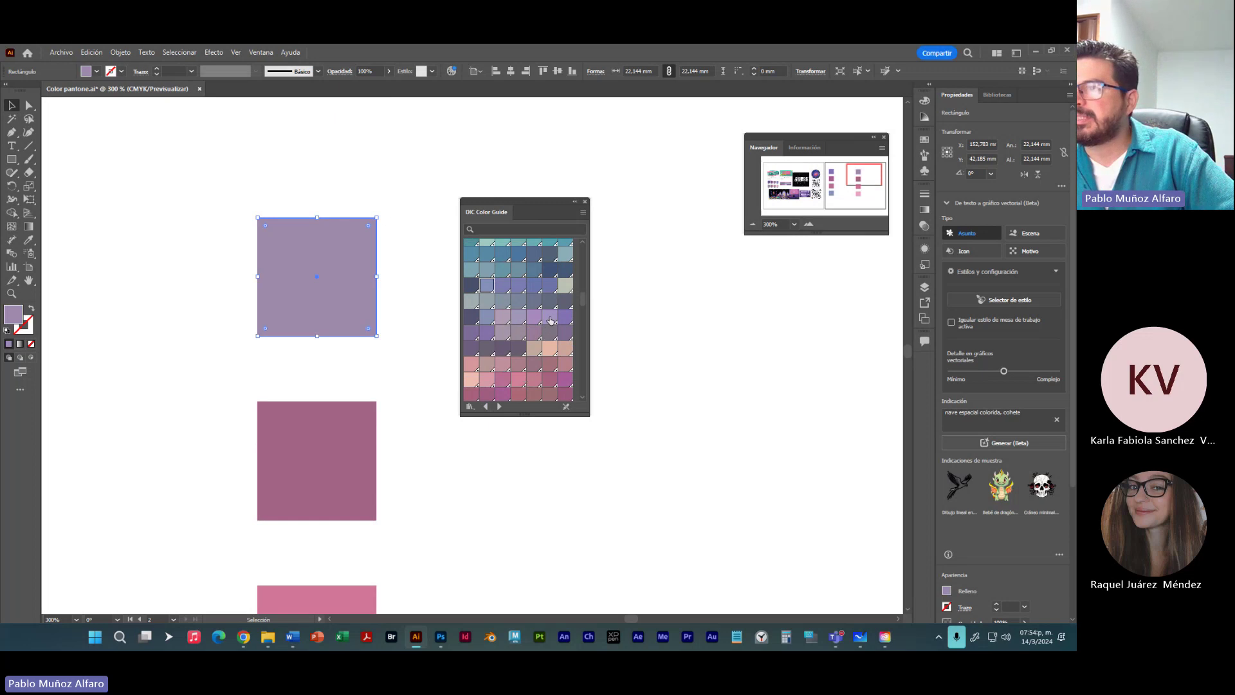
{"action": "left_click", "coordinate": [534, 334]}
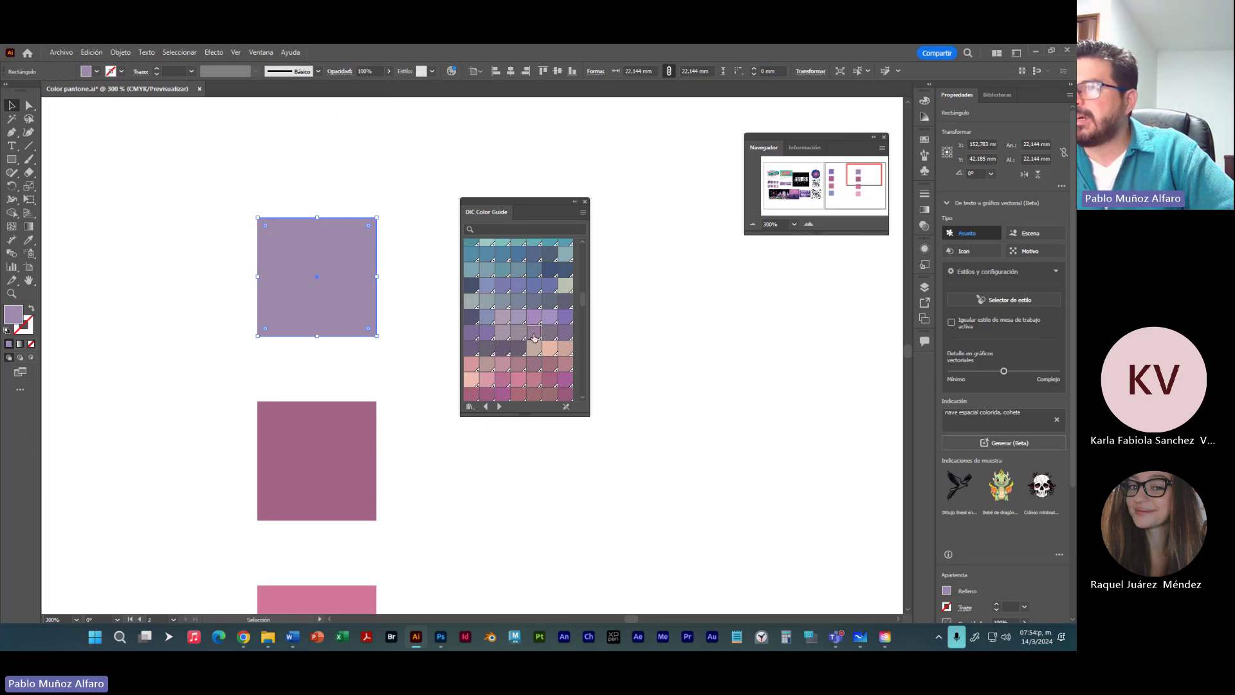
Step: Fill the second column's second square with DIC 479s and its third square with the neighbouring rose-pink swatch
{"action": "left_click", "coordinate": [370, 437]}
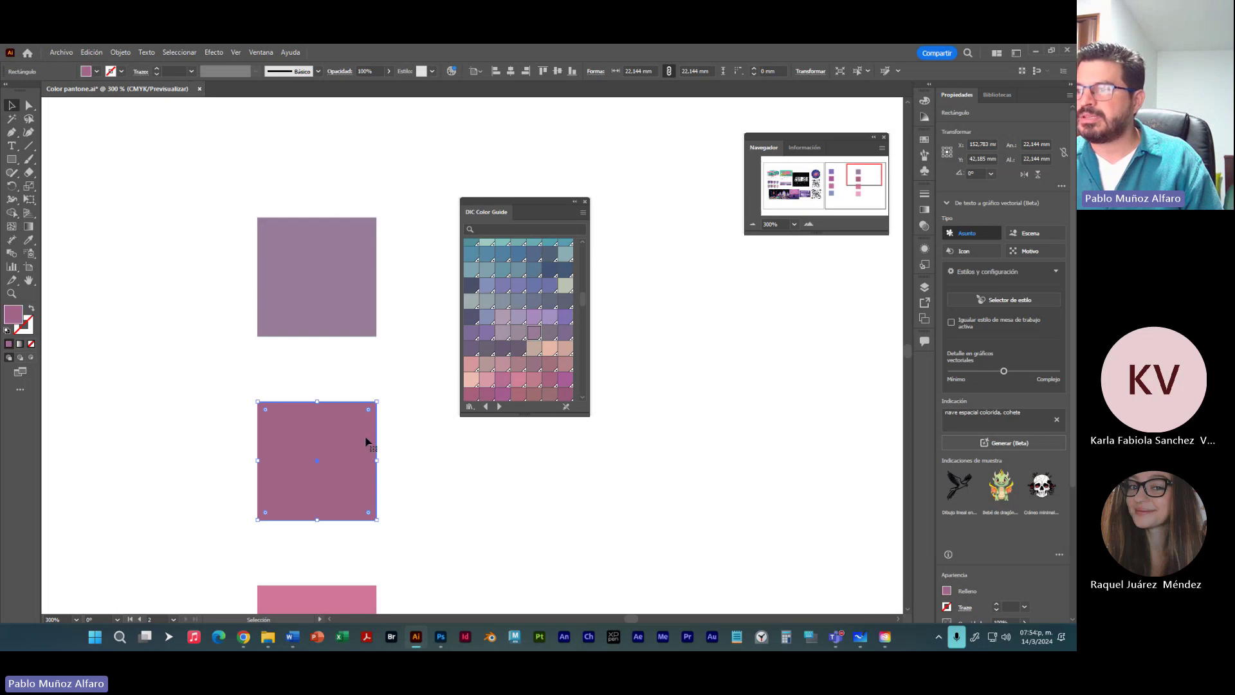
{"action": "left_click", "coordinate": [502, 380]}
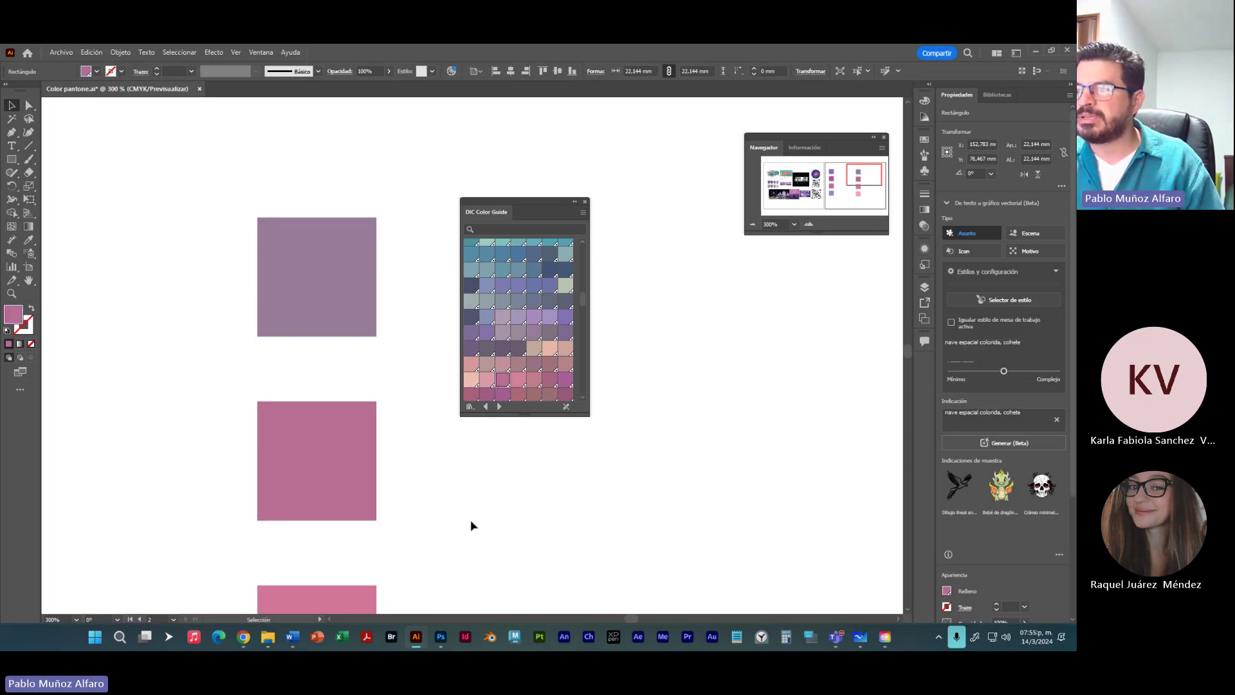
{"action": "left_click_drag", "start_coordinate": [471, 524], "coordinate": [446, 298]}
{"action": "left_click", "coordinate": [334, 380]}
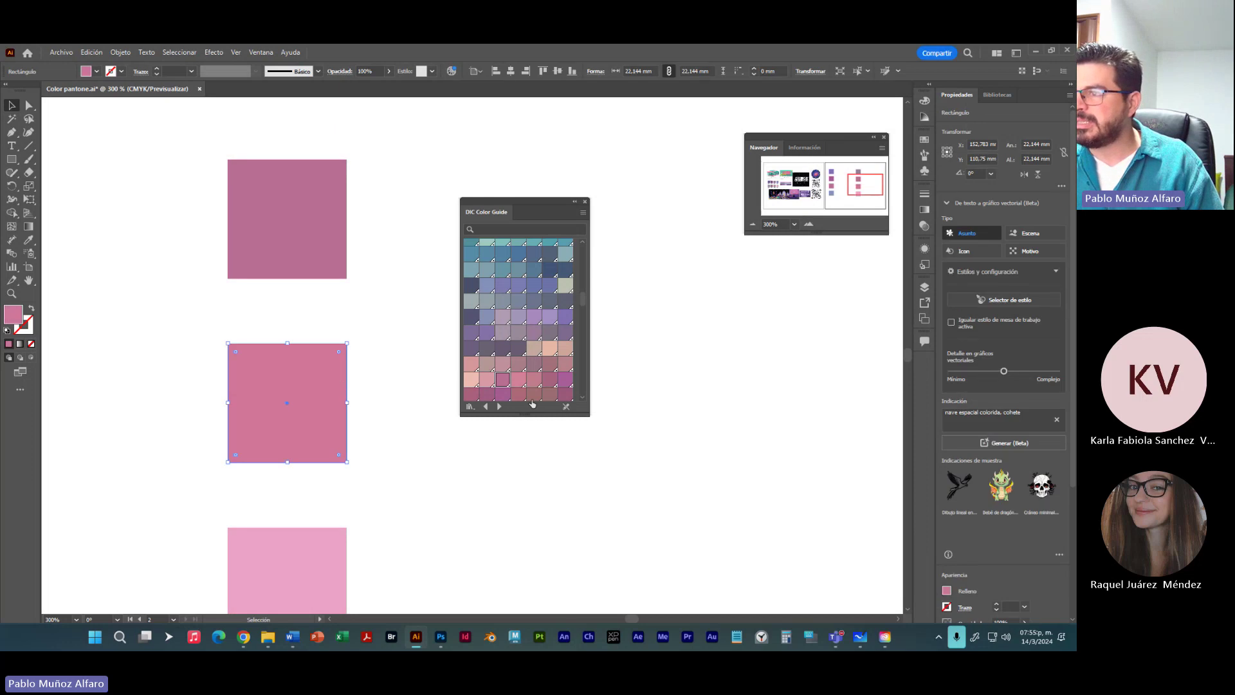
{"action": "scroll", "coordinate": [532, 333], "scroll_direction": "down", "scroll_amount": 2}
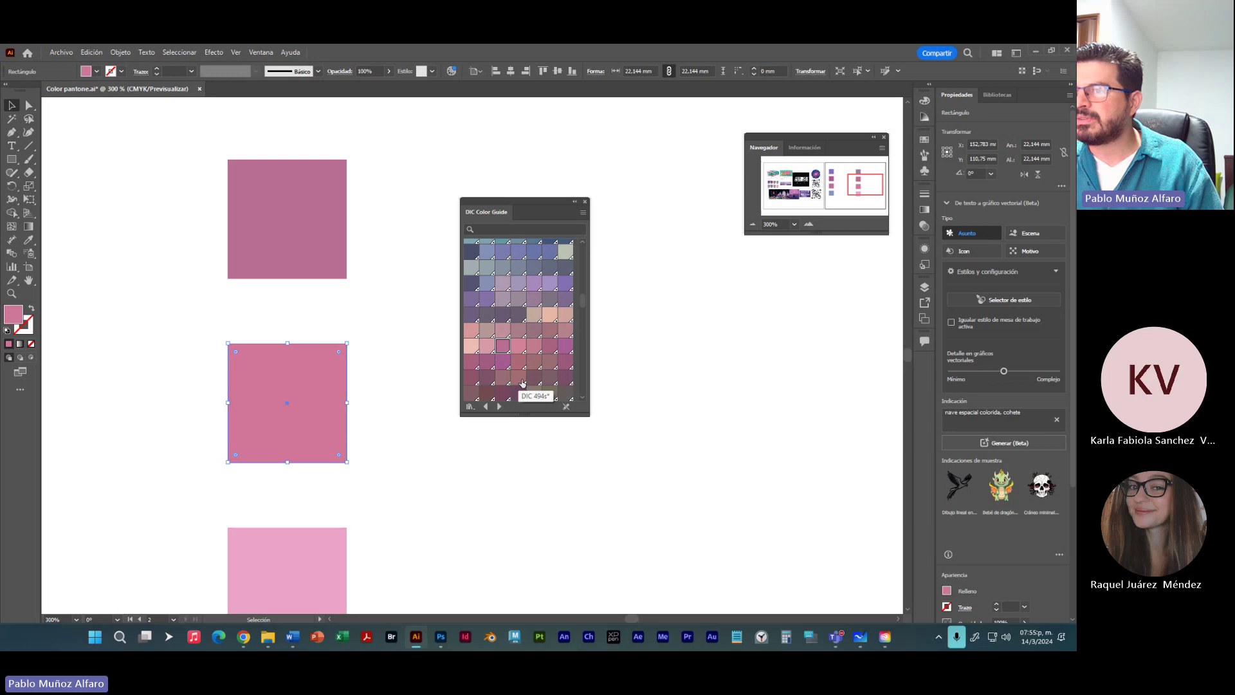
{"action": "left_click", "coordinate": [518, 345]}
Step: Try a dusty-pink DIC swatch on the second column's bottom square, replace it with the salmon-pink one, and deselect the square
{"action": "left_click", "coordinate": [326, 580]}
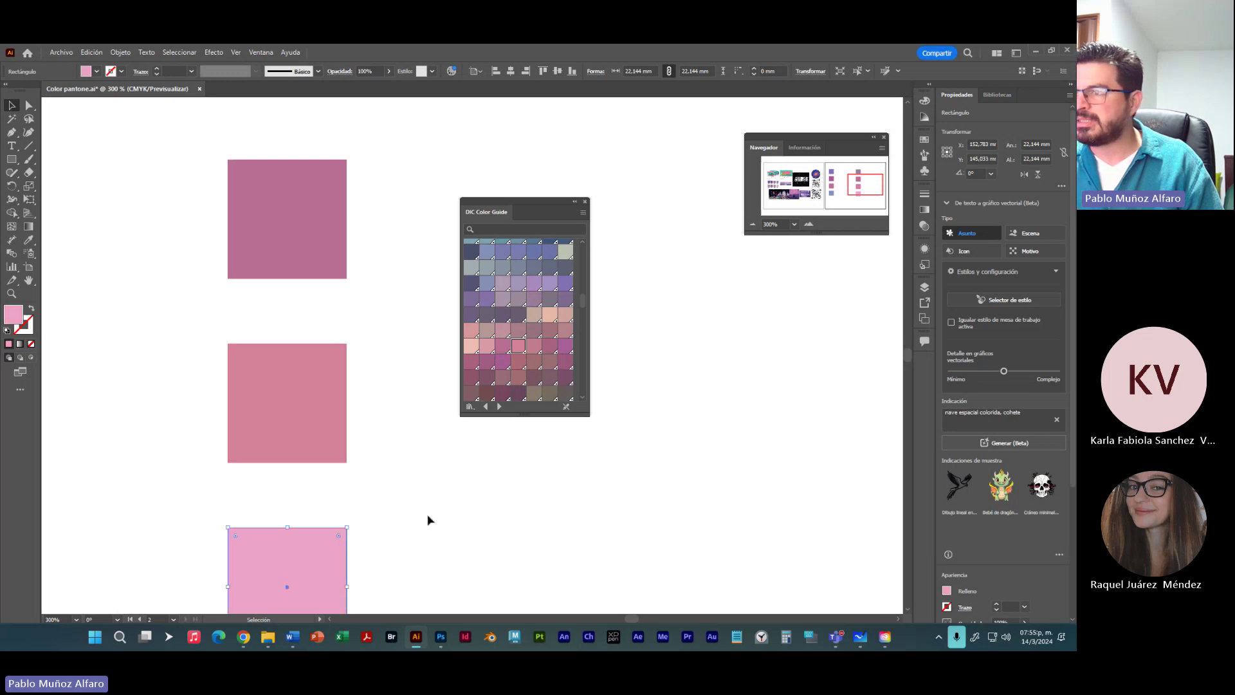
{"action": "left_click", "coordinate": [486, 347]}
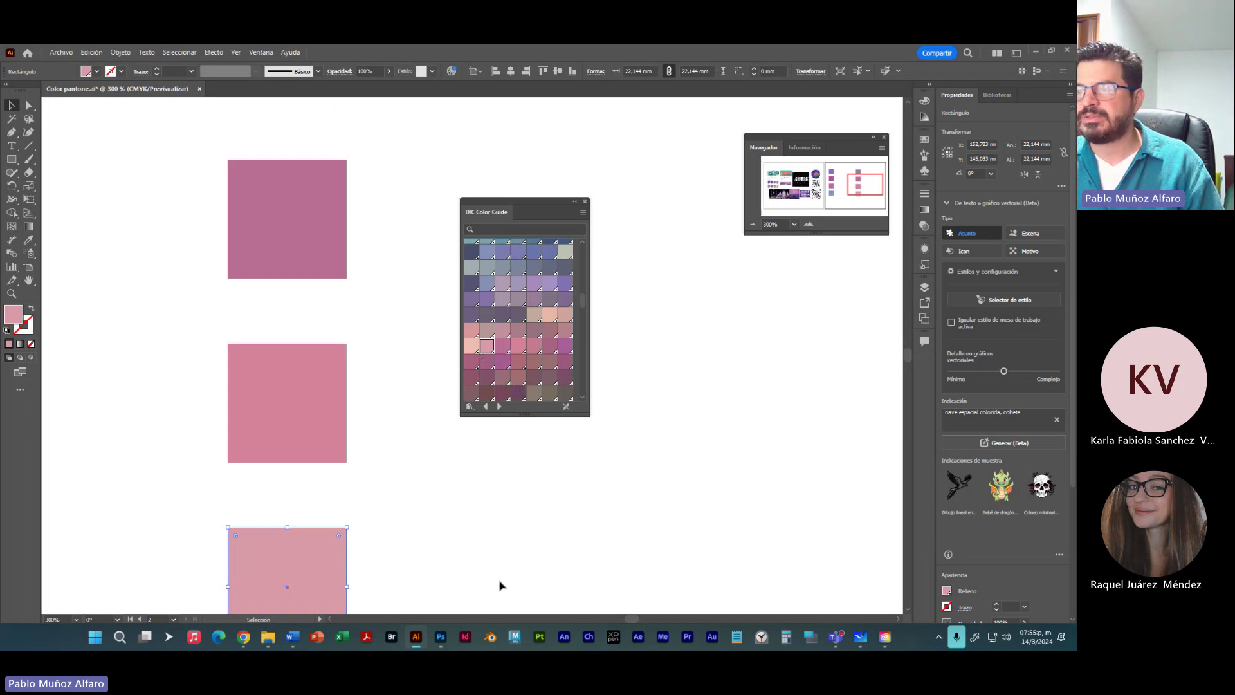
{"action": "left_click", "coordinate": [505, 547]}
{"action": "scroll", "coordinate": [505, 547], "scroll_direction": "down", "scroll_amount": 2}
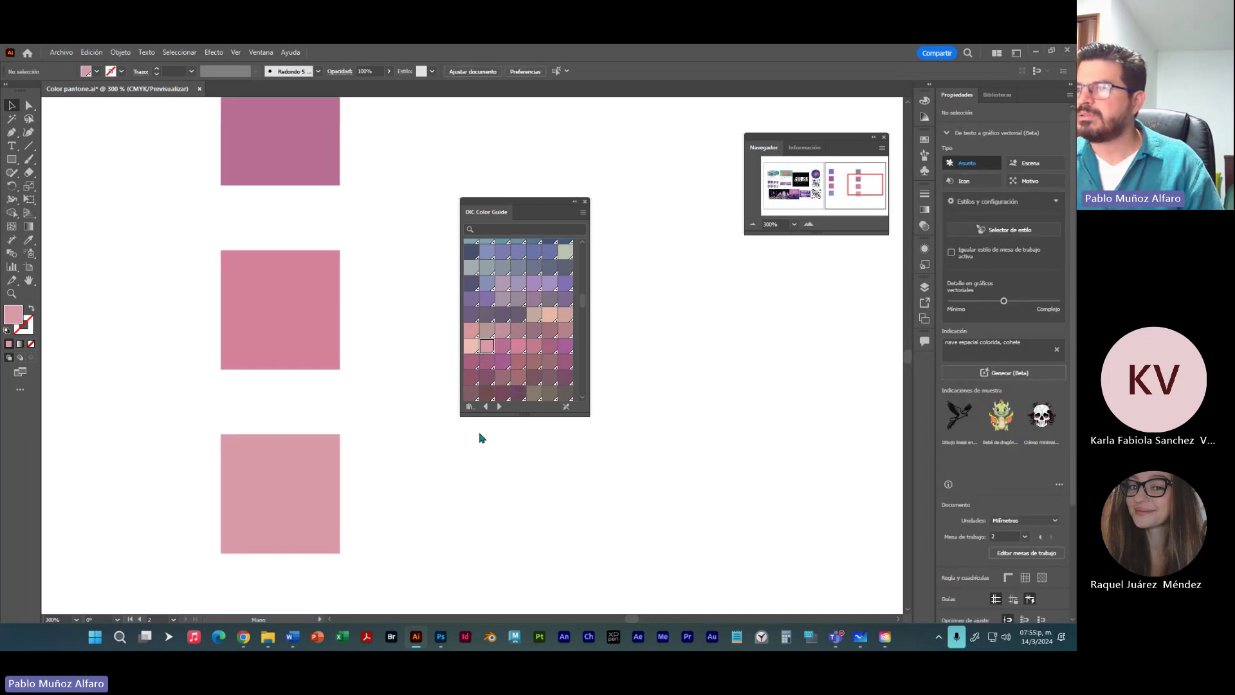
{"action": "left_click", "coordinate": [325, 487]}
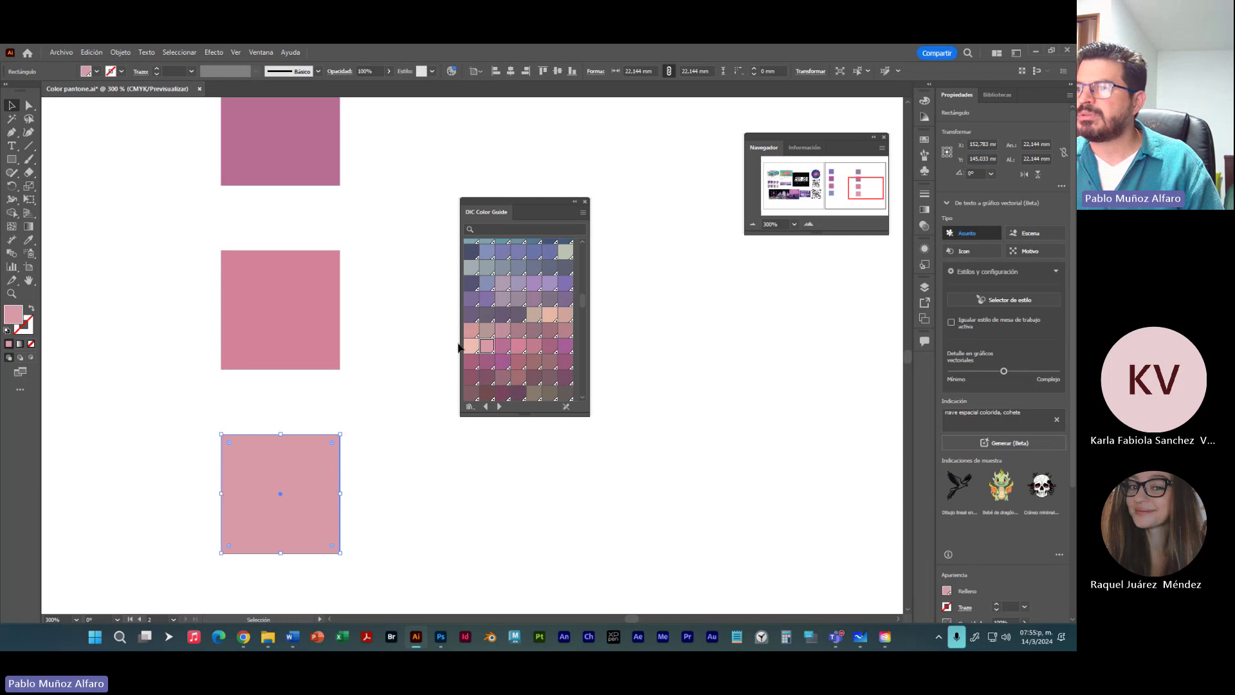
{"action": "left_click", "coordinate": [470, 333]}
{"action": "left_click", "coordinate": [411, 458]}
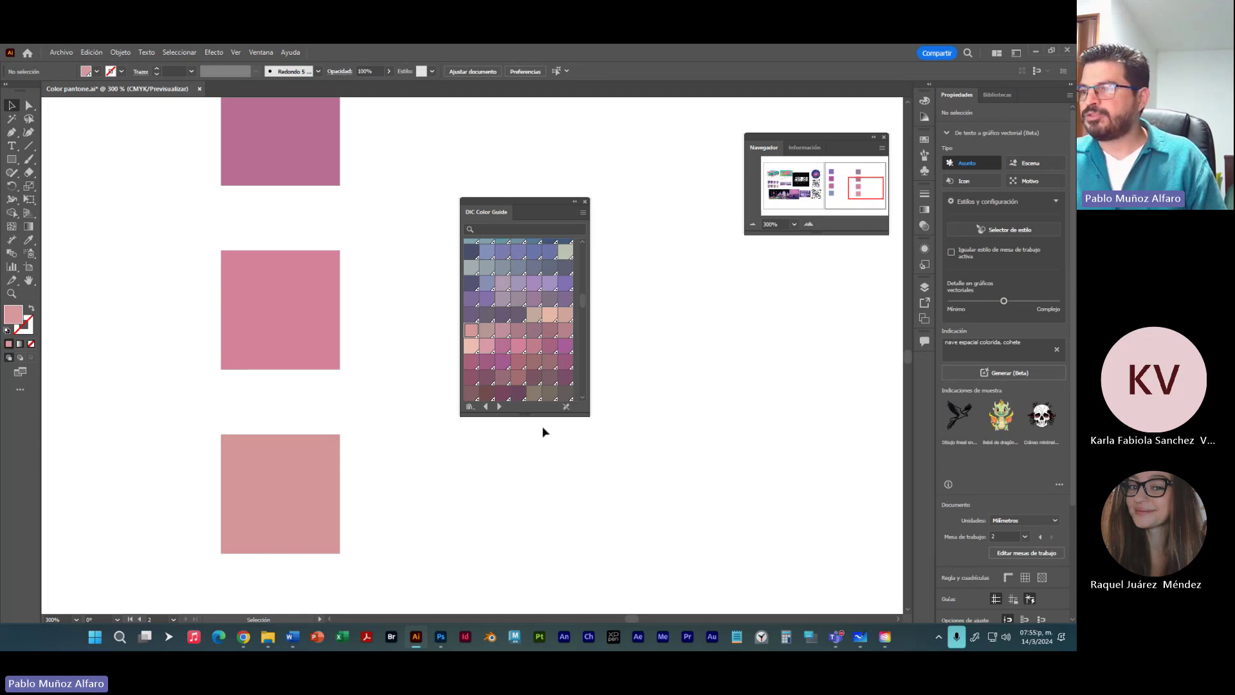
Step: Lengthen the DIC Color Guide palette and zoom the artboard out to 150%
{"action": "left_click_drag", "start_coordinate": [525, 416], "coordinate": [520, 518]}
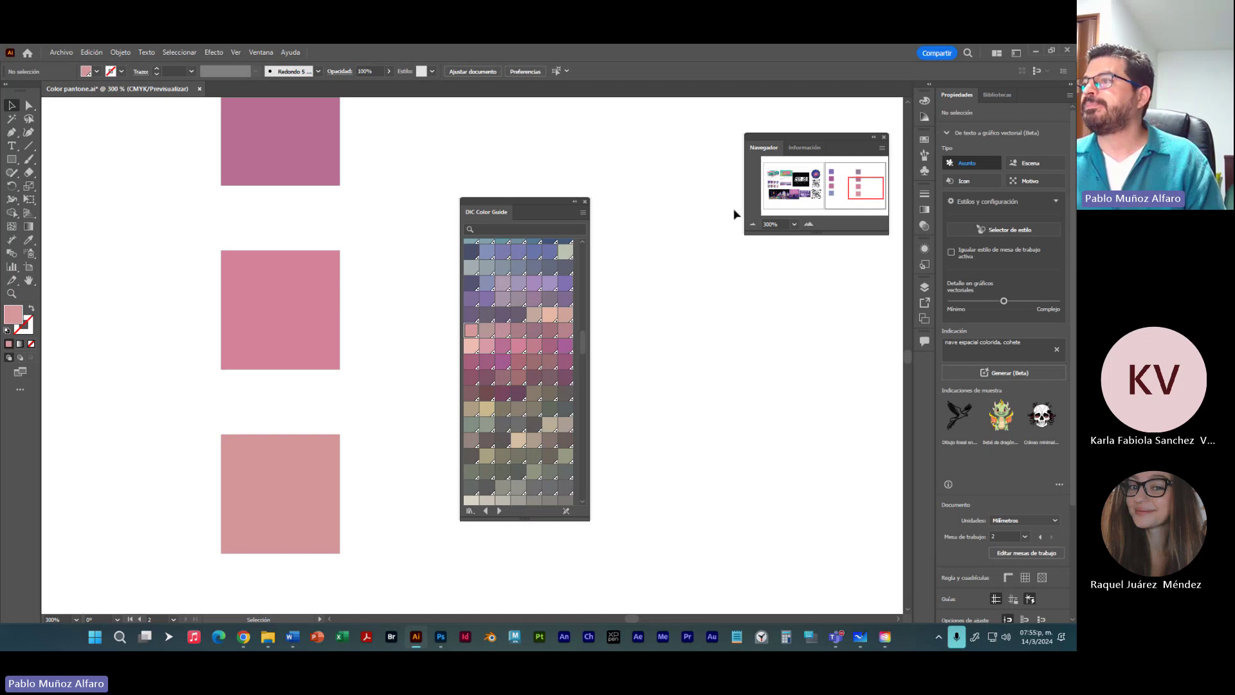
{"action": "left_click", "coordinate": [752, 224]}
{"action": "left_click", "coordinate": [752, 224]}
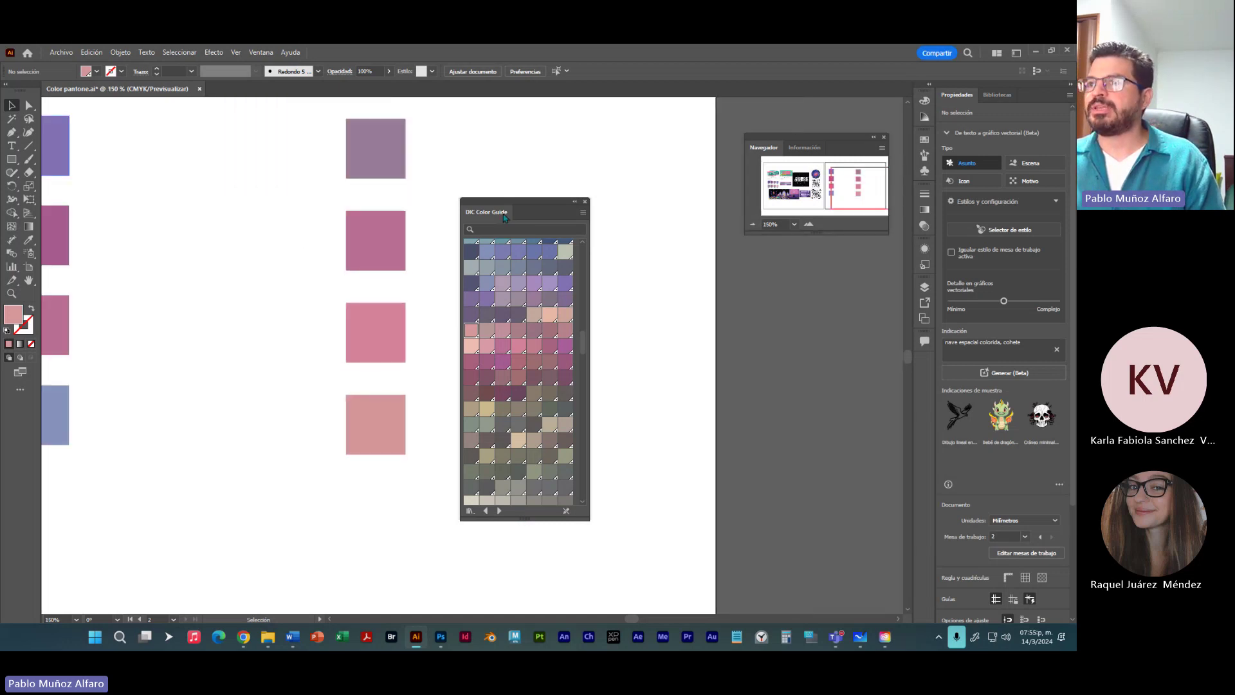
Step: Move the DIC Color Guide palette clear of both columns of squares and save the document
{"action": "left_click_drag", "start_coordinate": [508, 205], "coordinate": [600, 180]}
{"action": "left_click_drag", "start_coordinate": [468, 262], "coordinate": [539, 332]}
{"action": "left_click_drag", "start_coordinate": [622, 192], "coordinate": [745, 227]}
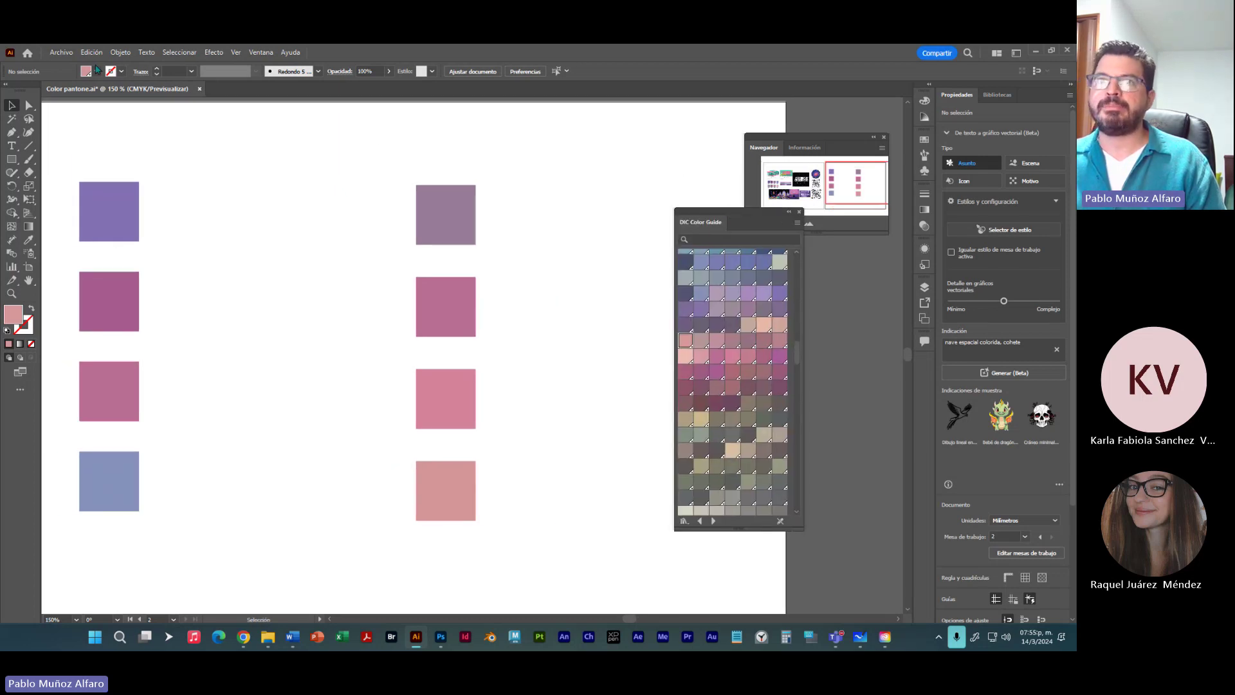
{"action": "left_click", "coordinate": [61, 54]}
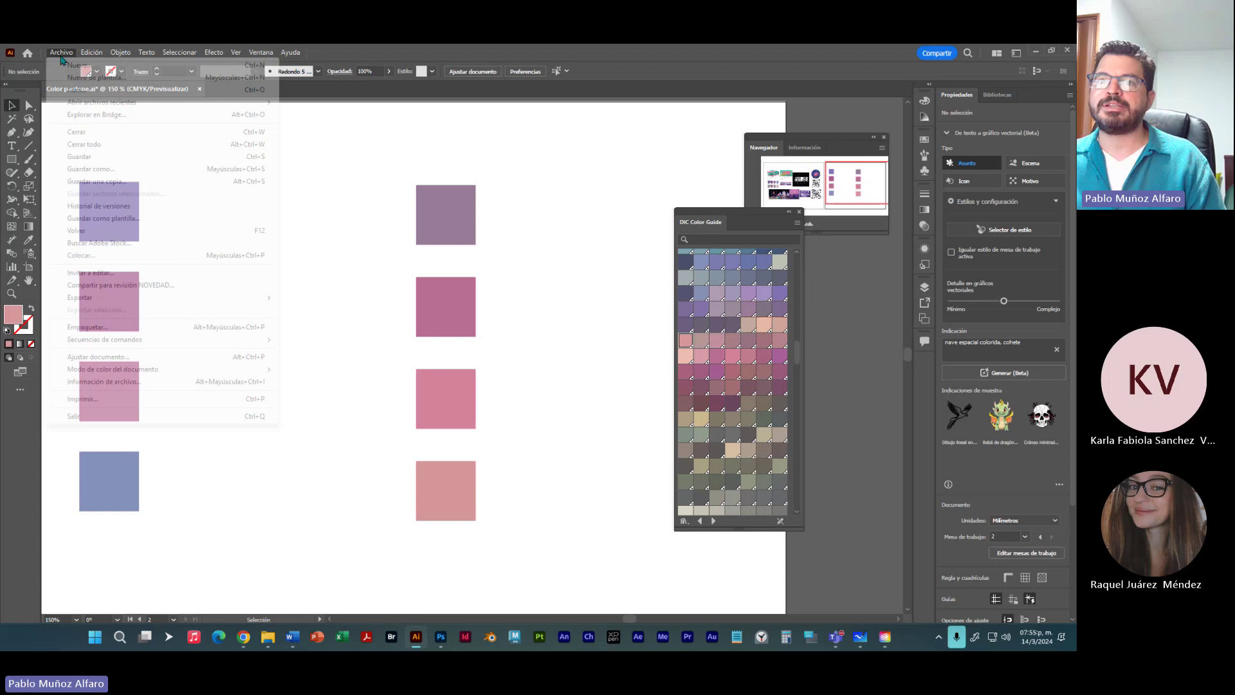
{"action": "left_click", "coordinate": [80, 156]}
Step: Place the DIC Color Guide palette off the artboard, directly beneath the Navegador panel
{"action": "scroll", "coordinate": [333, 295], "scroll_direction": "down", "scroll_amount": 2}
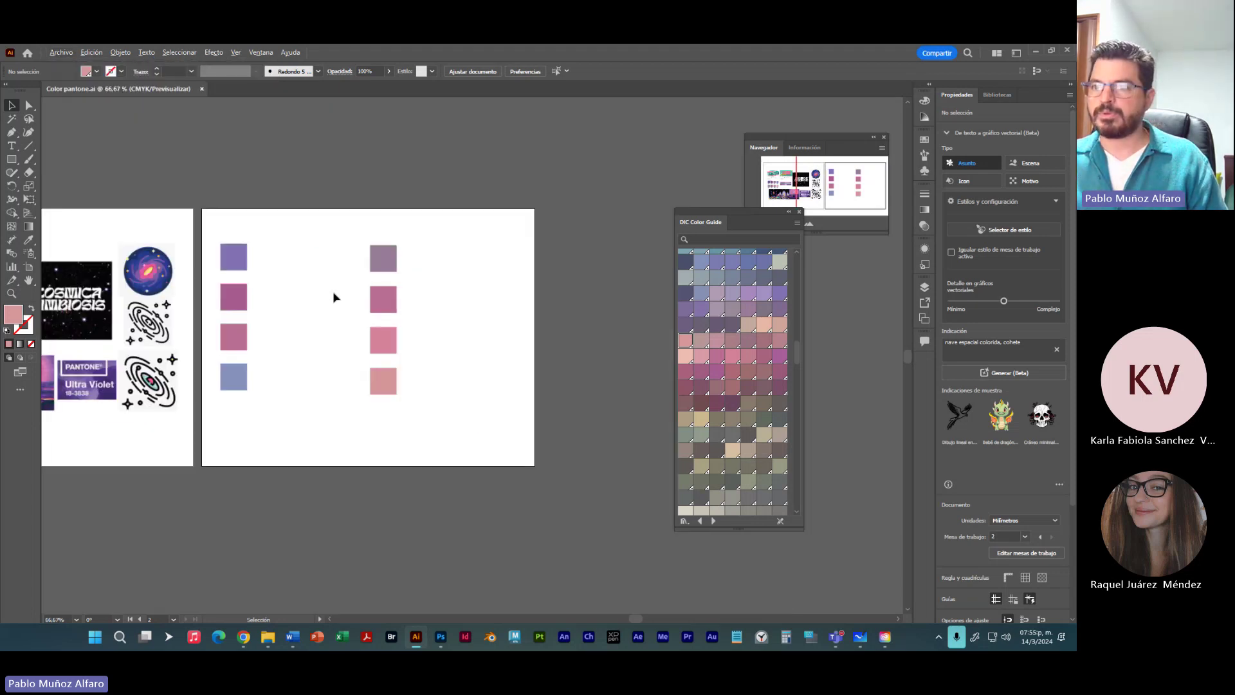
{"action": "scroll", "coordinate": [286, 306], "scroll_direction": "up", "scroll_amount": 1}
{"action": "left_click_drag", "start_coordinate": [286, 306], "coordinate": [327, 312]}
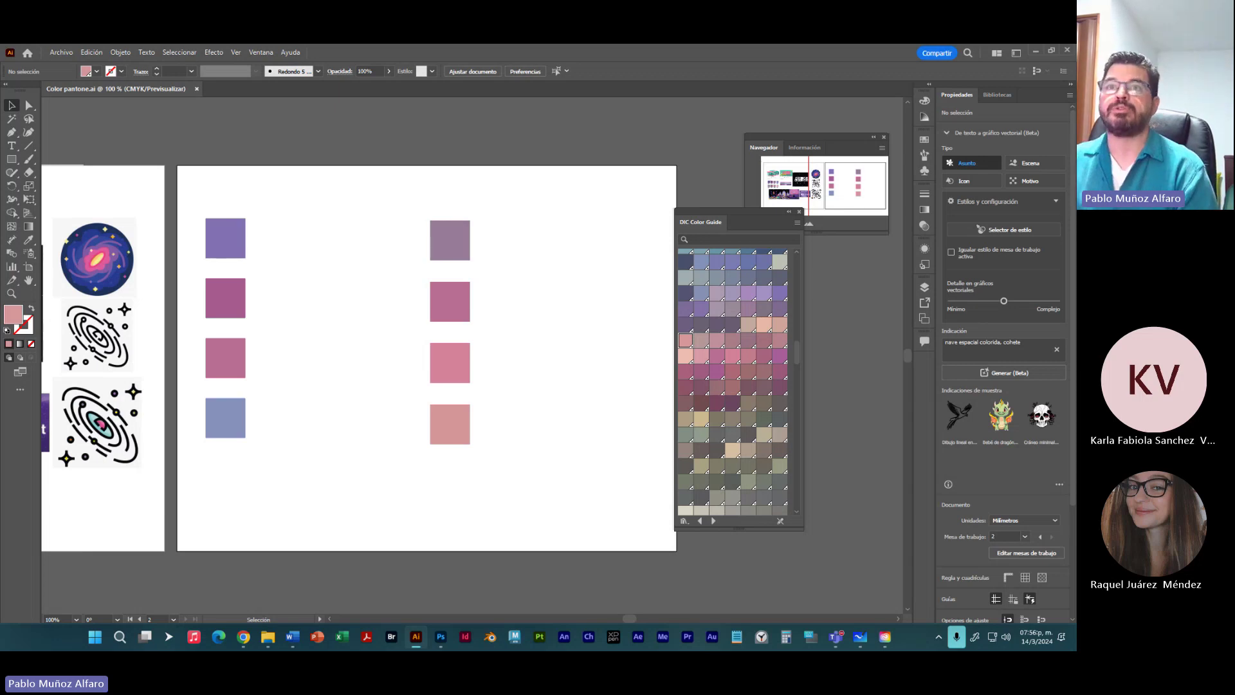
{"action": "left_click", "coordinate": [61, 52]}
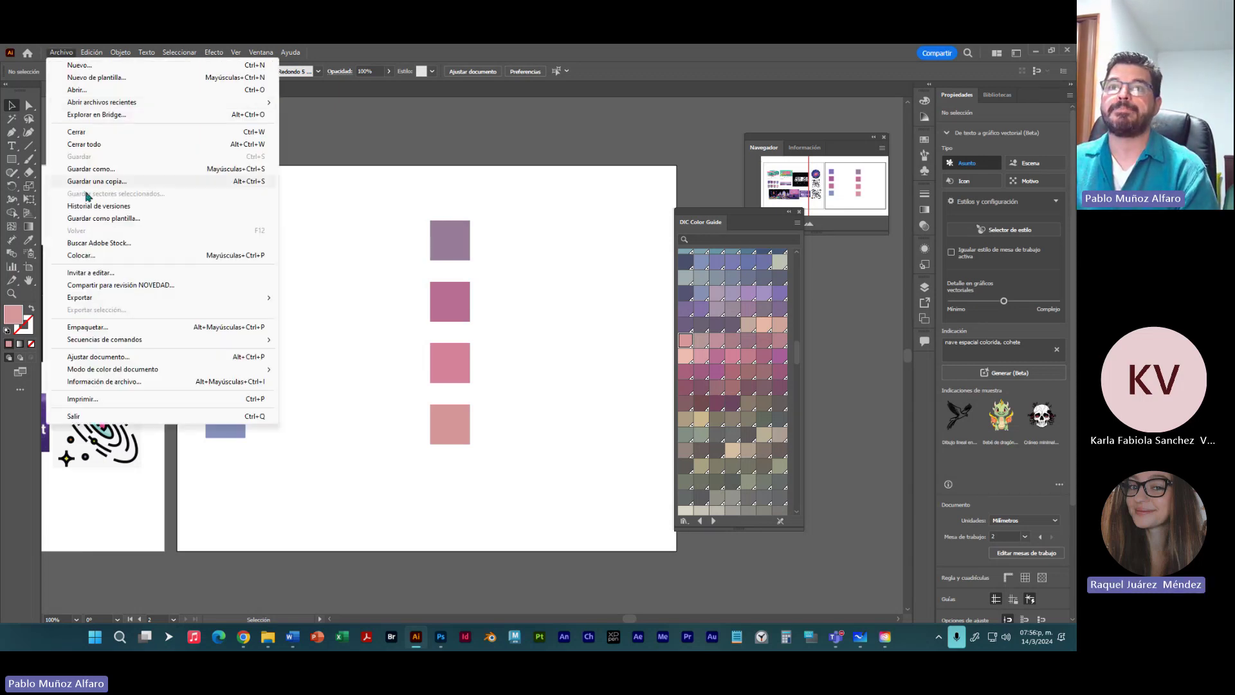
{"action": "left_click", "coordinate": [350, 223]}
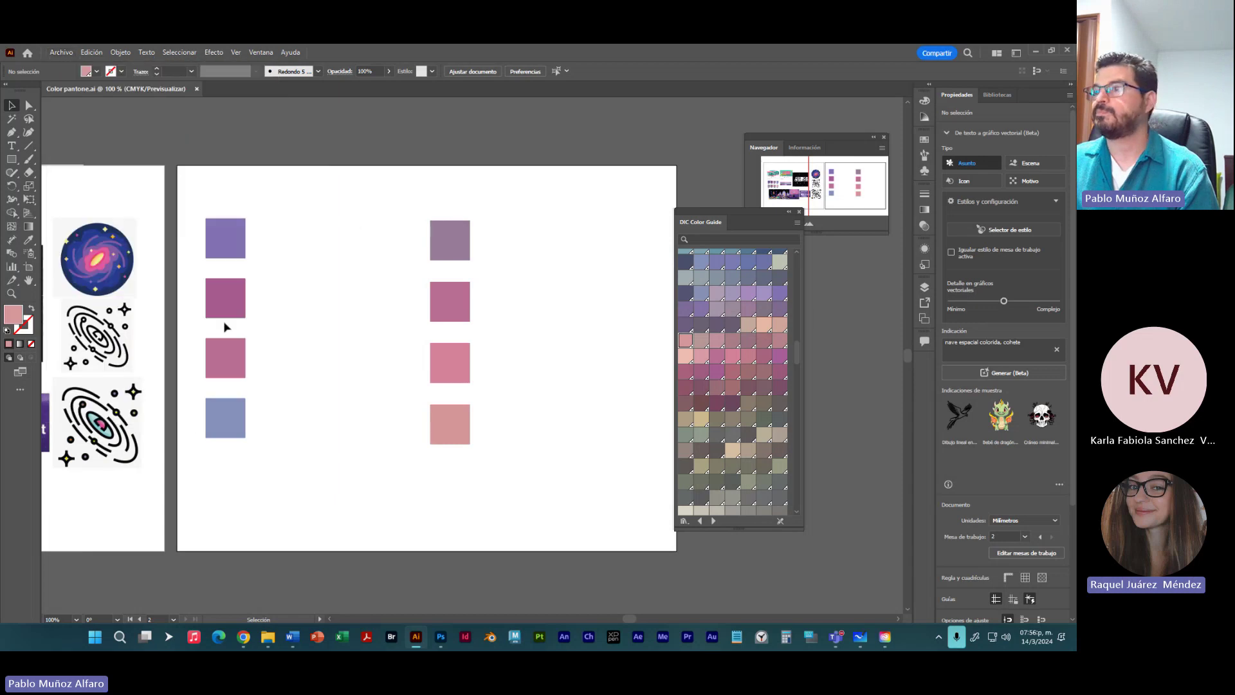
{"action": "left_click_drag", "start_coordinate": [705, 217], "coordinate": [773, 259]}
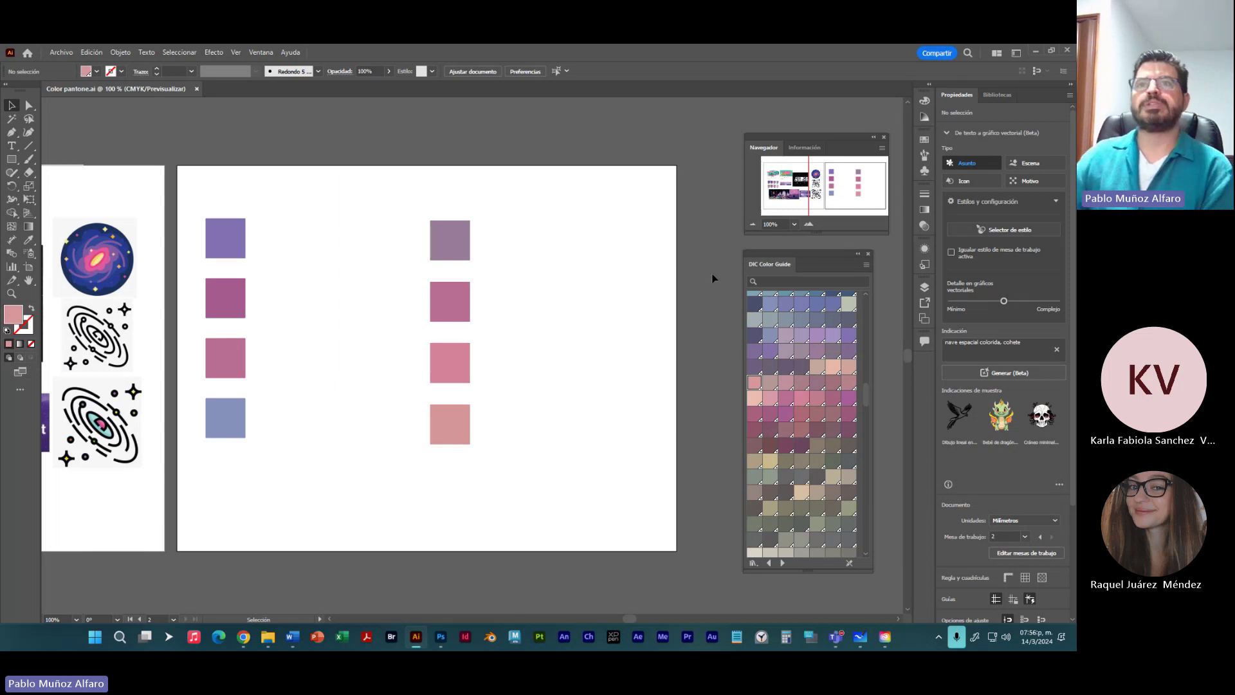
{"action": "left_click", "coordinate": [63, 52]}
{"action": "left_click", "coordinate": [70, 53]}
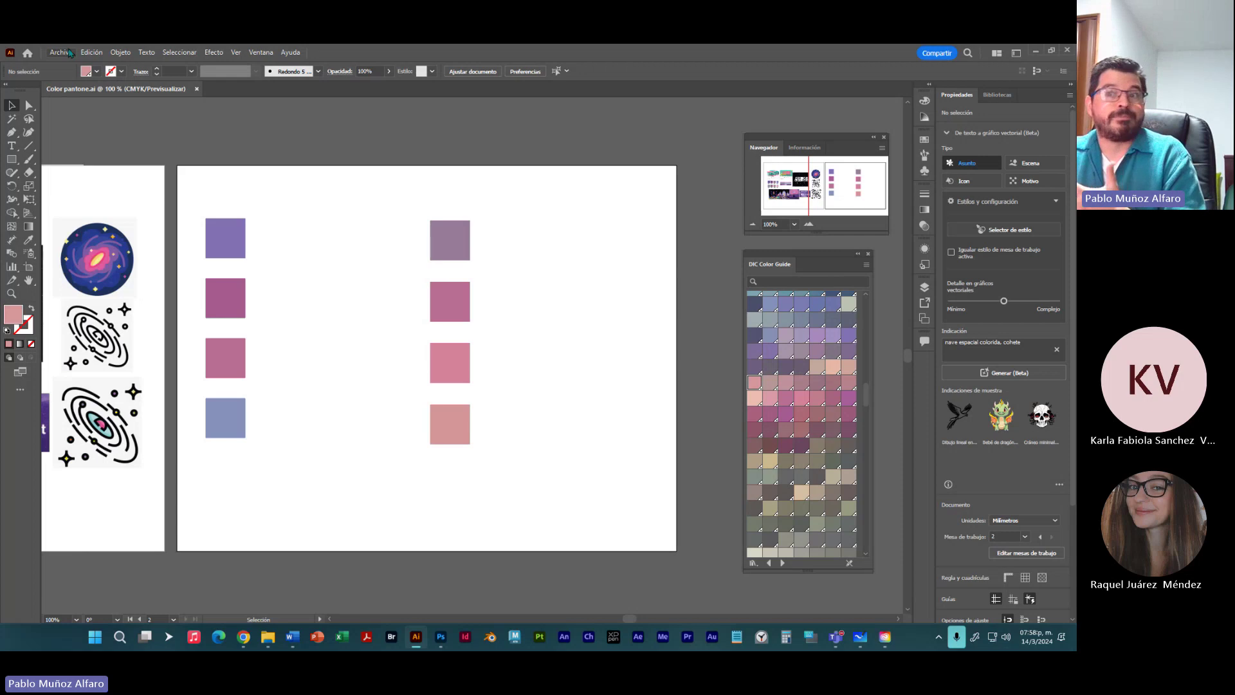
Step: Minimize Illustrator, switch to Chrome and open the Módulos page of the TEORÍA DEL COLOR PARA DISEÑADORES course
{"action": "left_click", "coordinate": [1037, 54]}
{"action": "left_click", "coordinate": [243, 637]}
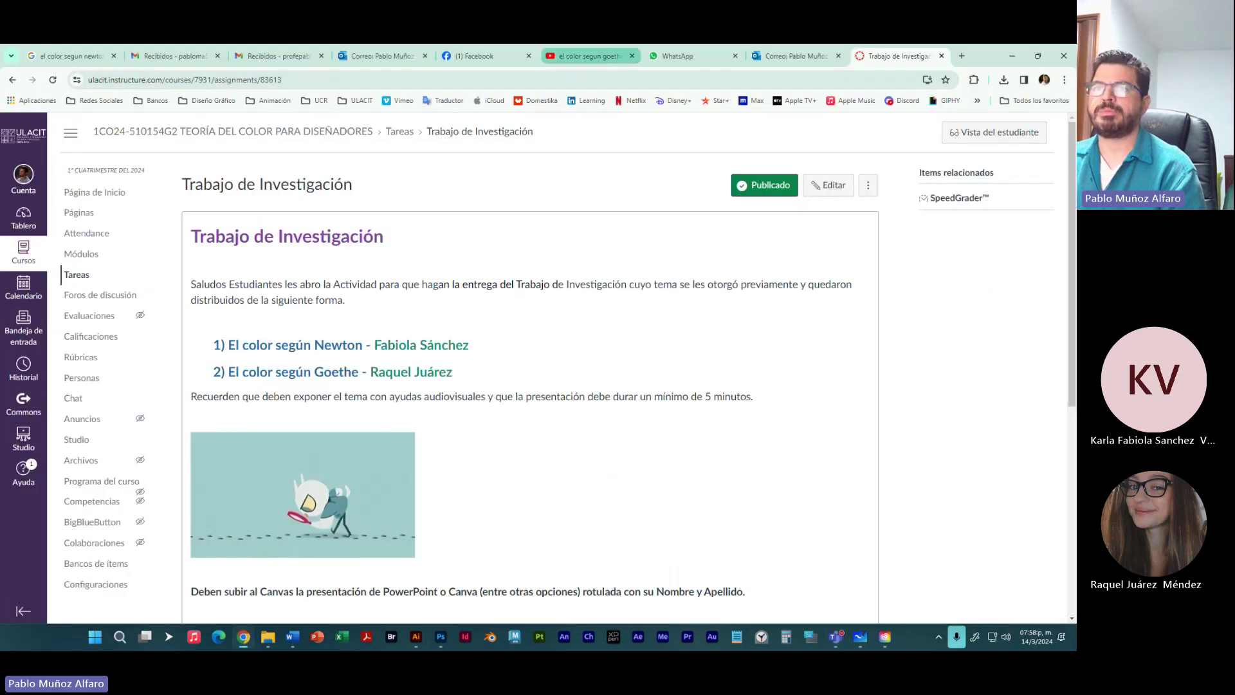
{"action": "left_click", "coordinate": [89, 193]}
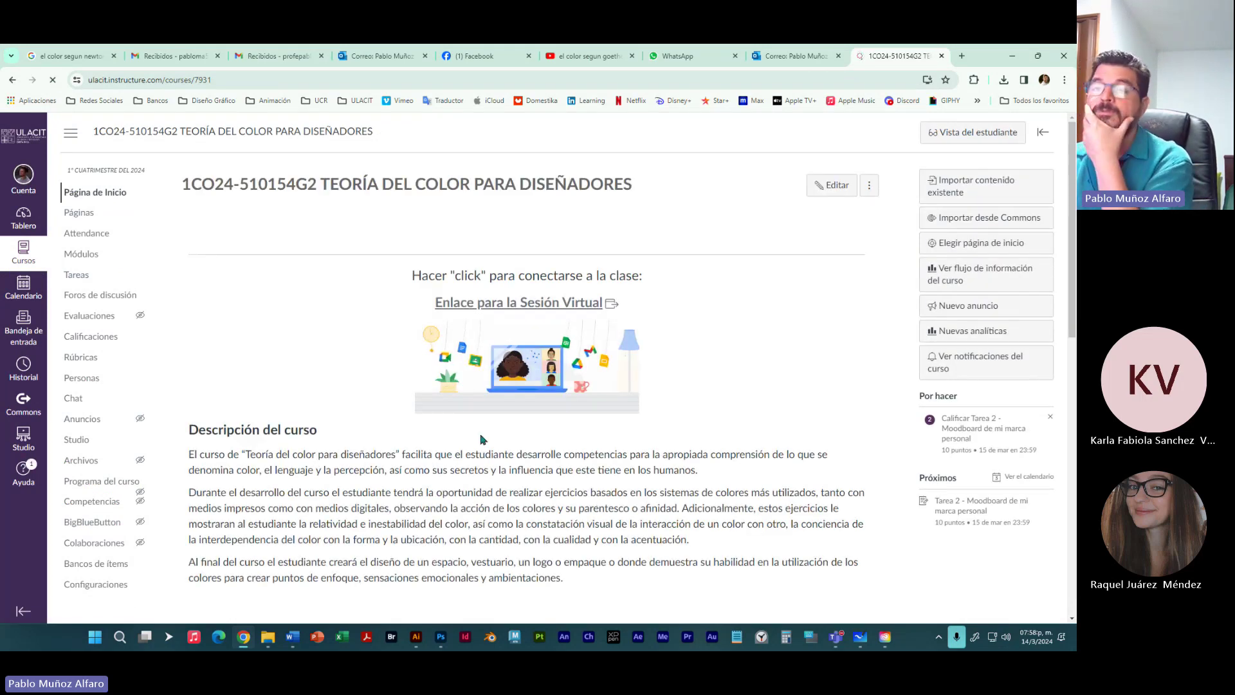
{"action": "left_click", "coordinate": [78, 256]}
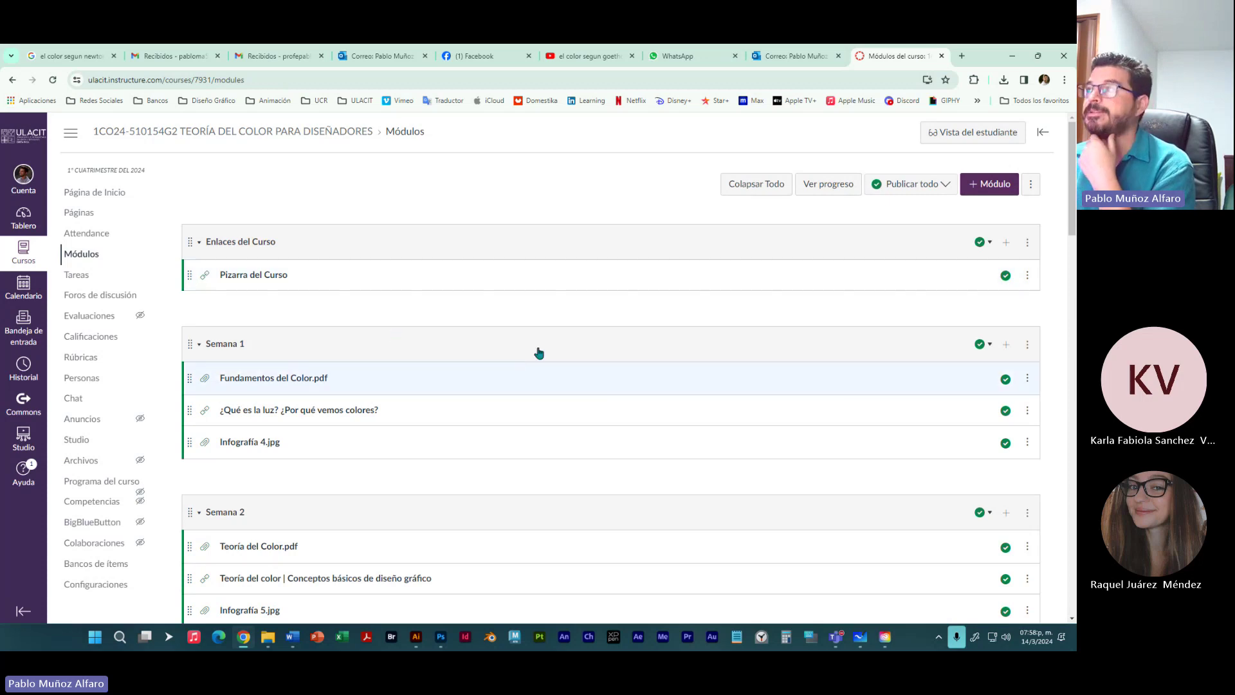
Step: Search LinkedIn Learning in a new browser tab for "illustrator 2021 esencial" and open the Adobe Illustrator Esencial course
{"action": "left_click", "coordinate": [962, 56]}
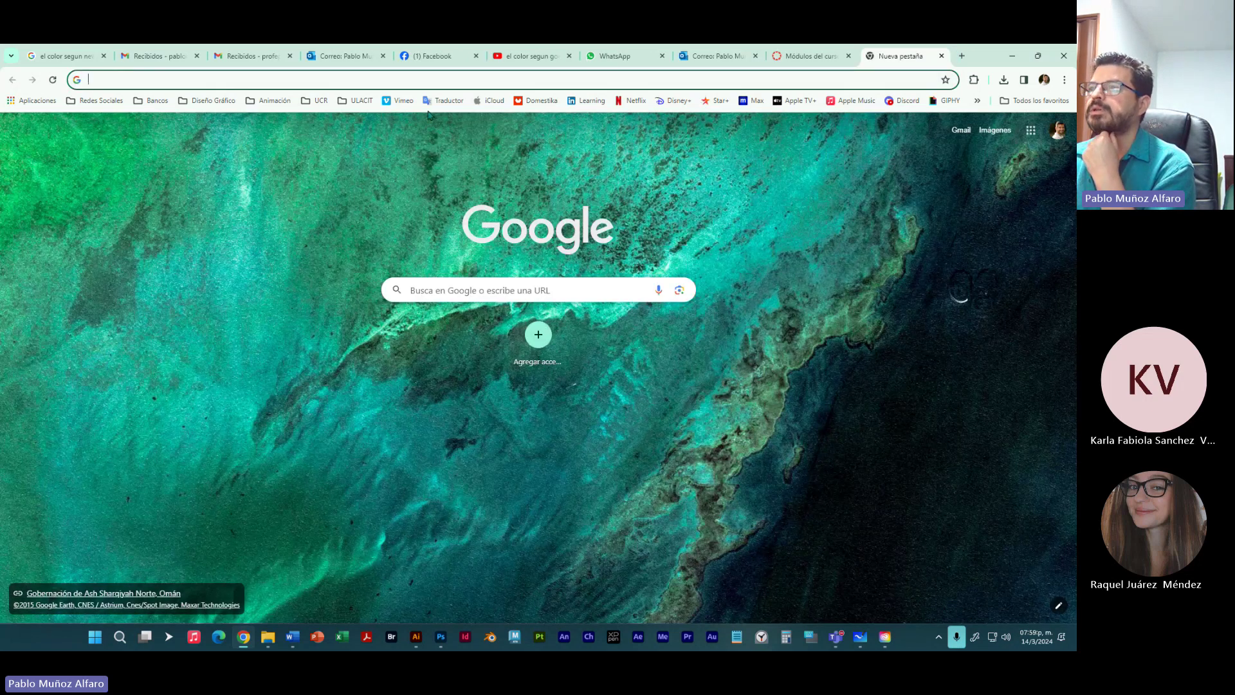
{"action": "left_click", "coordinate": [582, 105]}
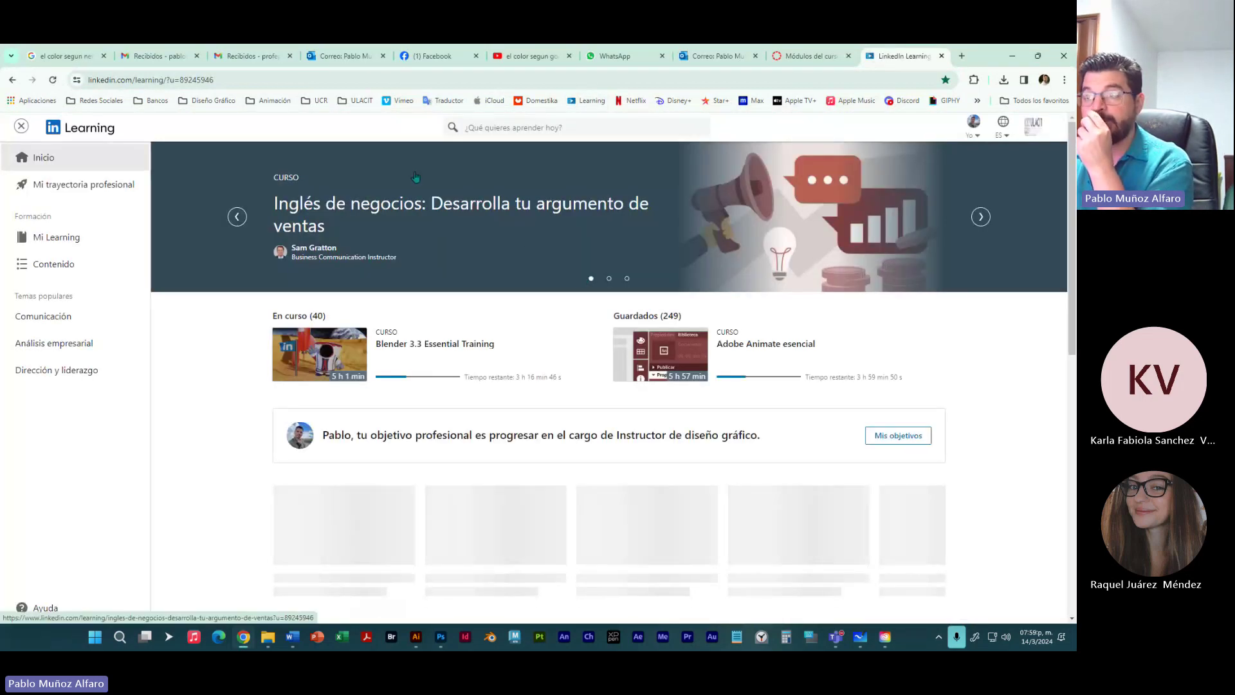
{"action": "left_click", "coordinate": [510, 129]}
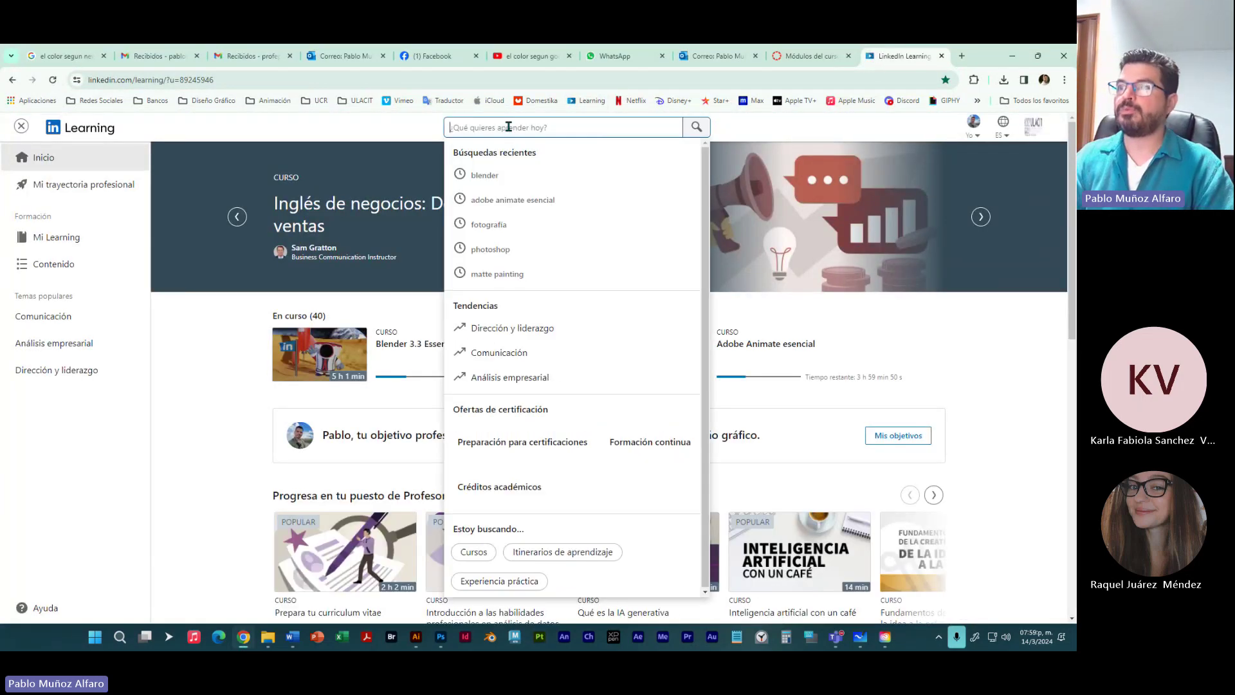
{"action": "type", "text": "illustrator"}
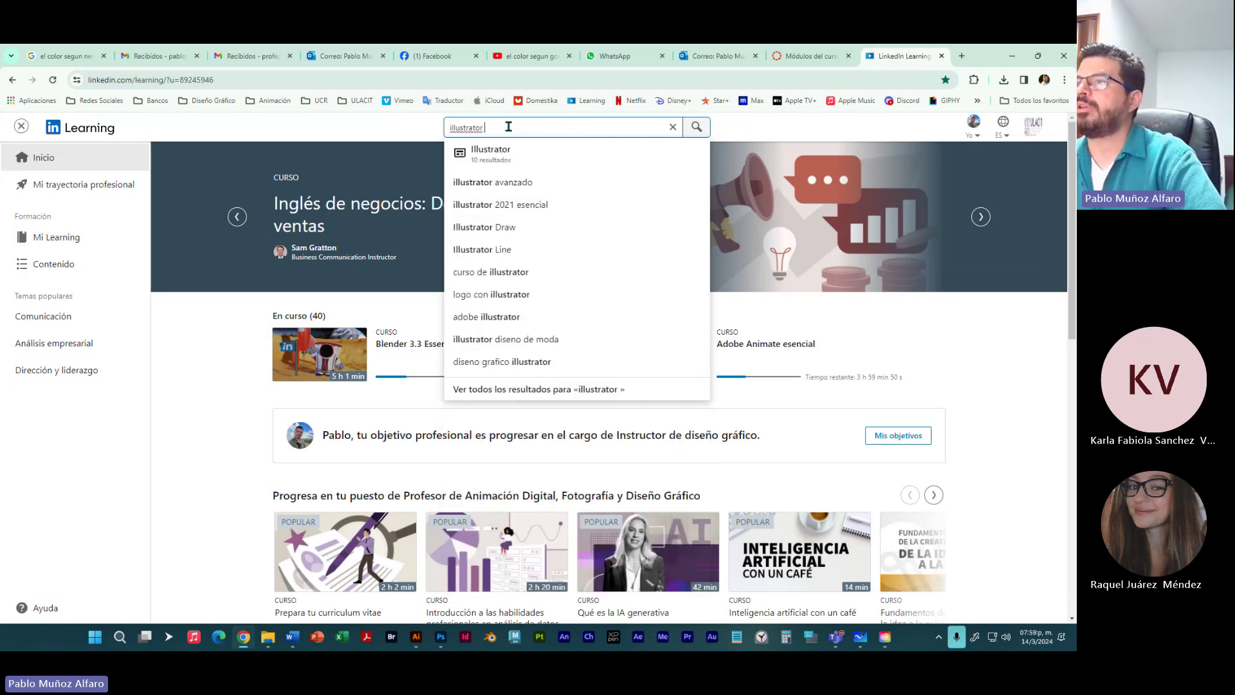
{"action": "left_click", "coordinate": [526, 211]}
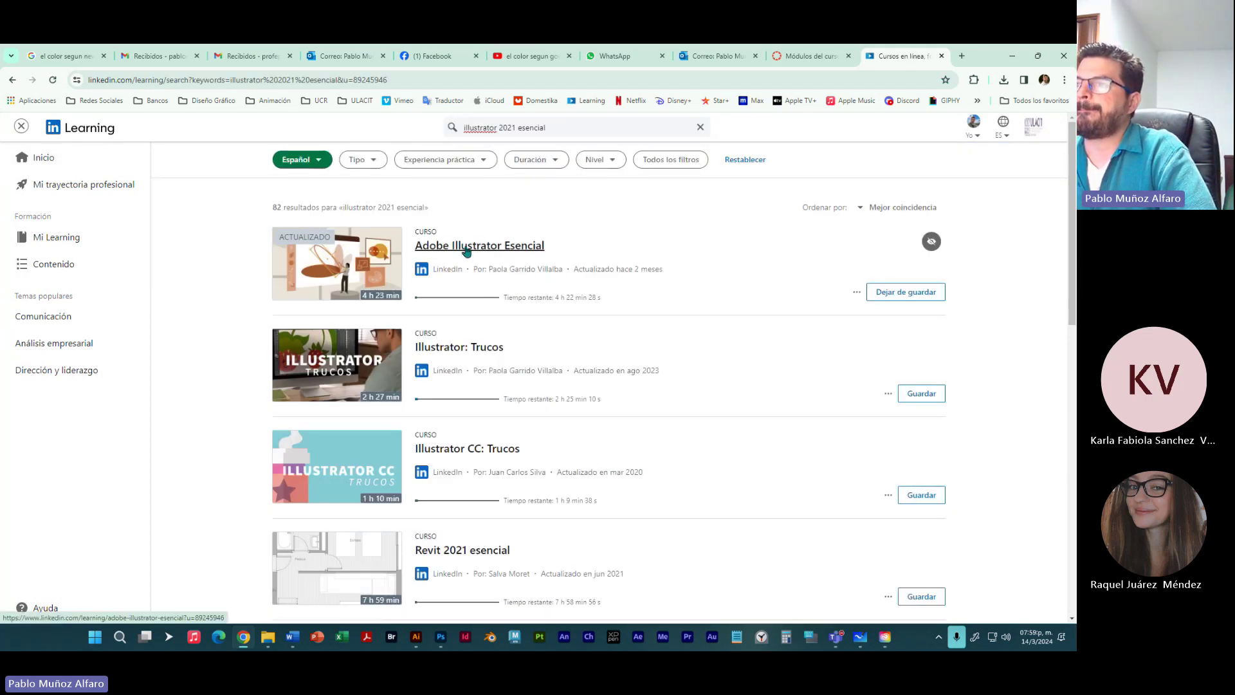
{"action": "left_click", "coordinate": [468, 248]}
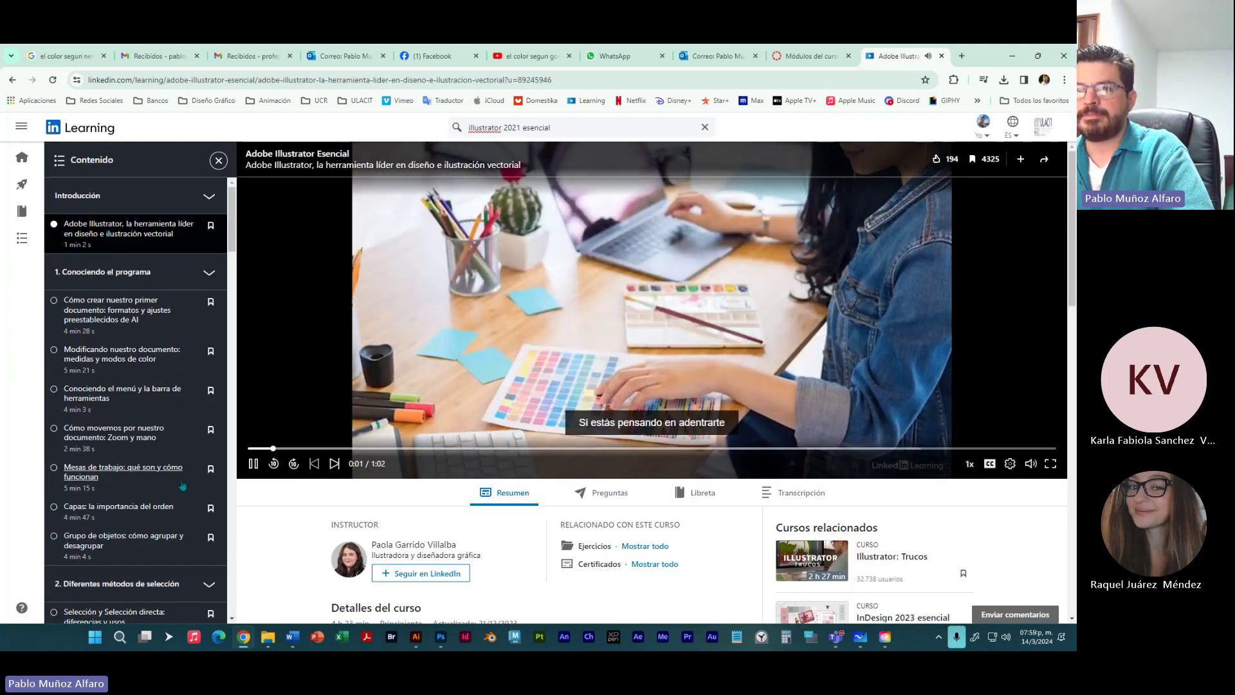
Step: Look through the Adobe Illustrator Esencial lesson list and copy the course page's URL
{"action": "scroll", "coordinate": [137, 370], "scroll_direction": "down", "scroll_amount": 15}
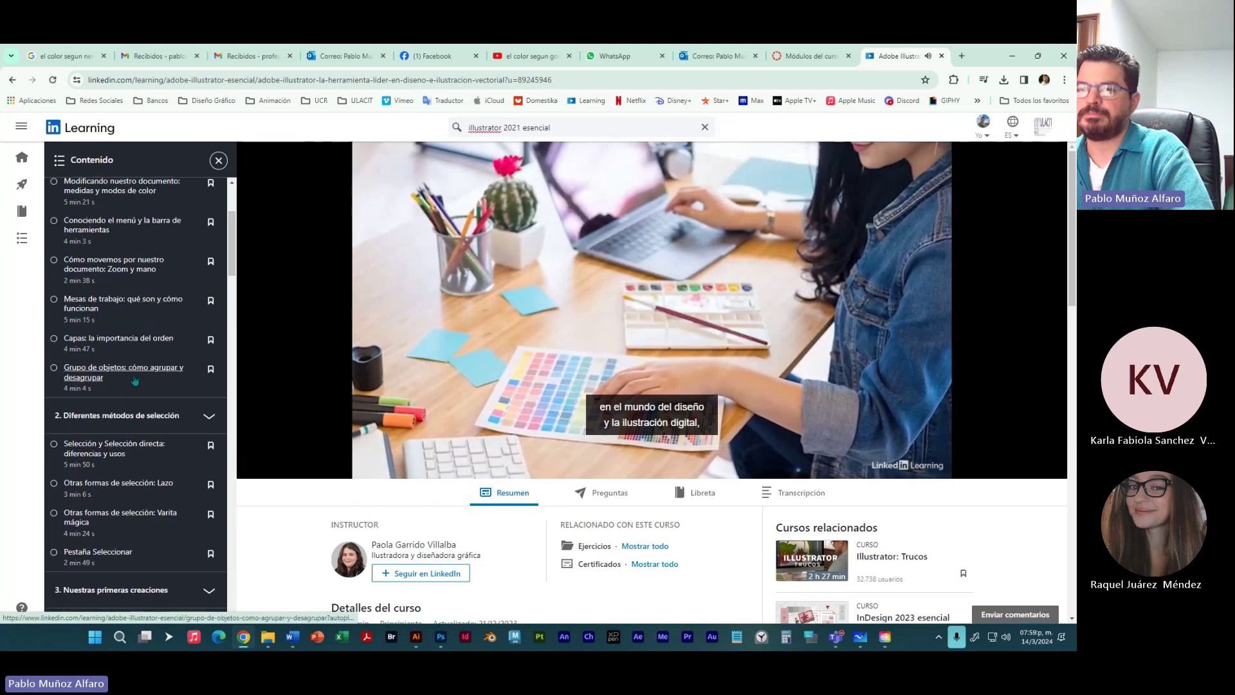
{"action": "scroll", "coordinate": [135, 381], "scroll_direction": "down", "scroll_amount": 20}
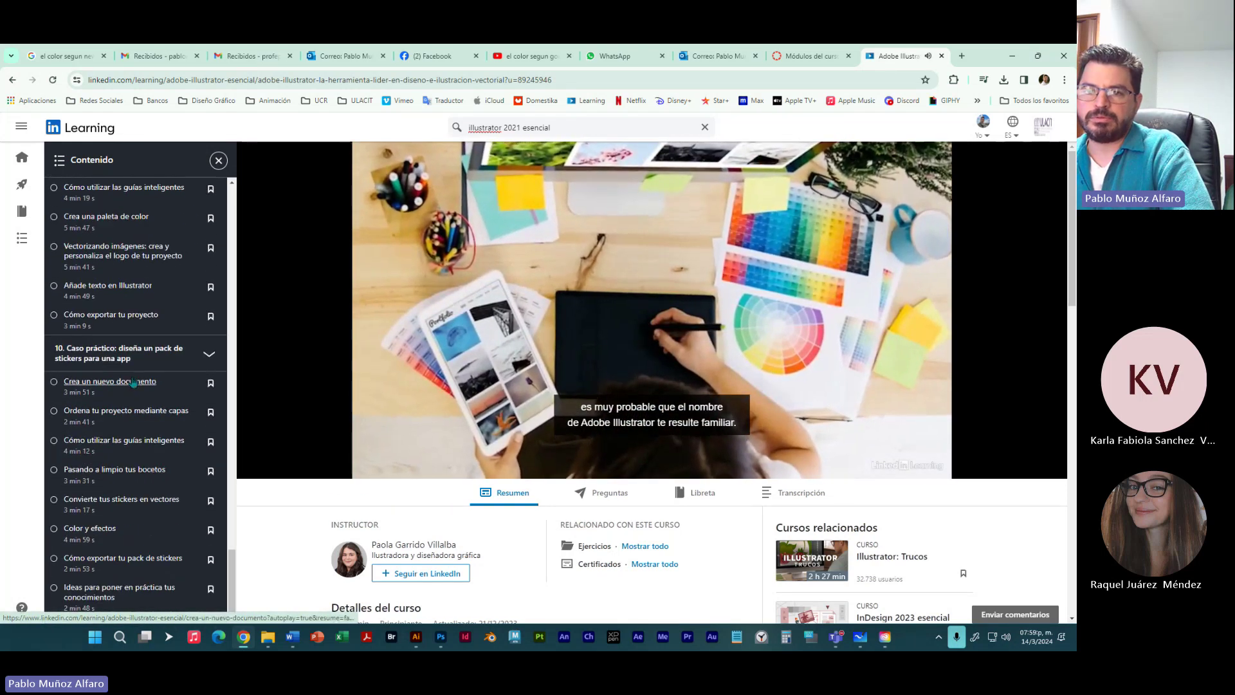
{"action": "scroll", "coordinate": [141, 450], "scroll_direction": "up", "scroll_amount": 3}
{"action": "scroll", "coordinate": [144, 468], "scroll_direction": "up", "scroll_amount": 20}
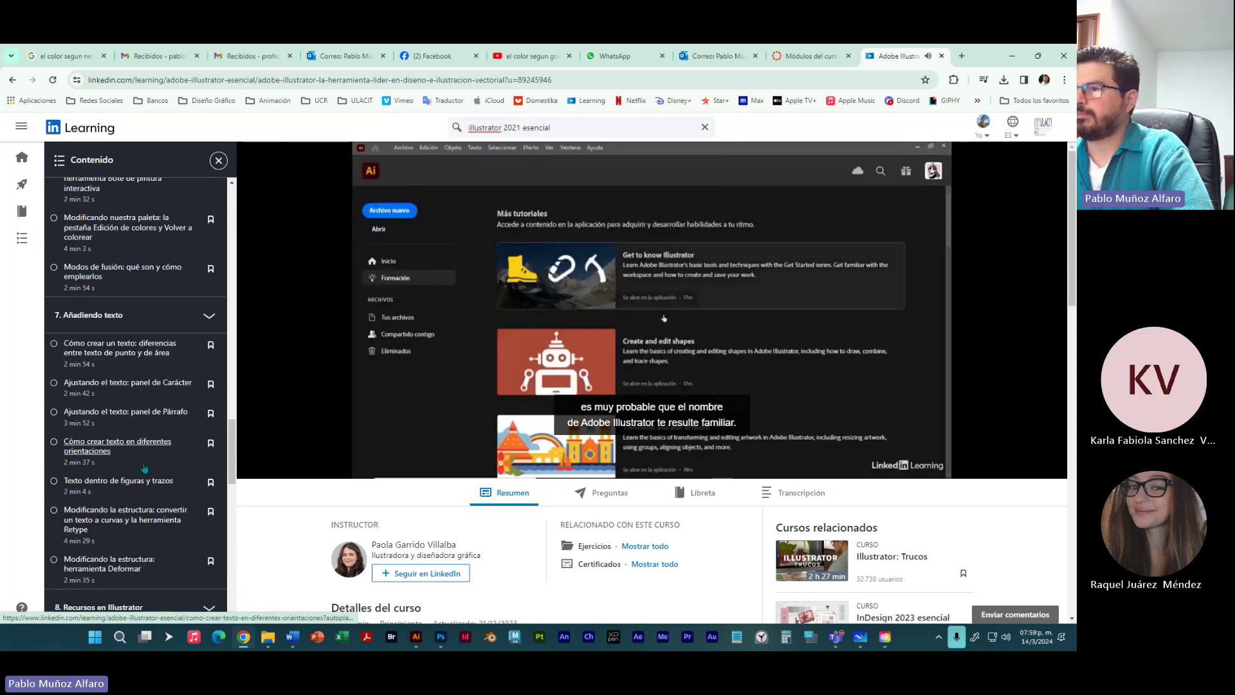
{"action": "scroll", "coordinate": [143, 464], "scroll_direction": "up", "scroll_amount": 5}
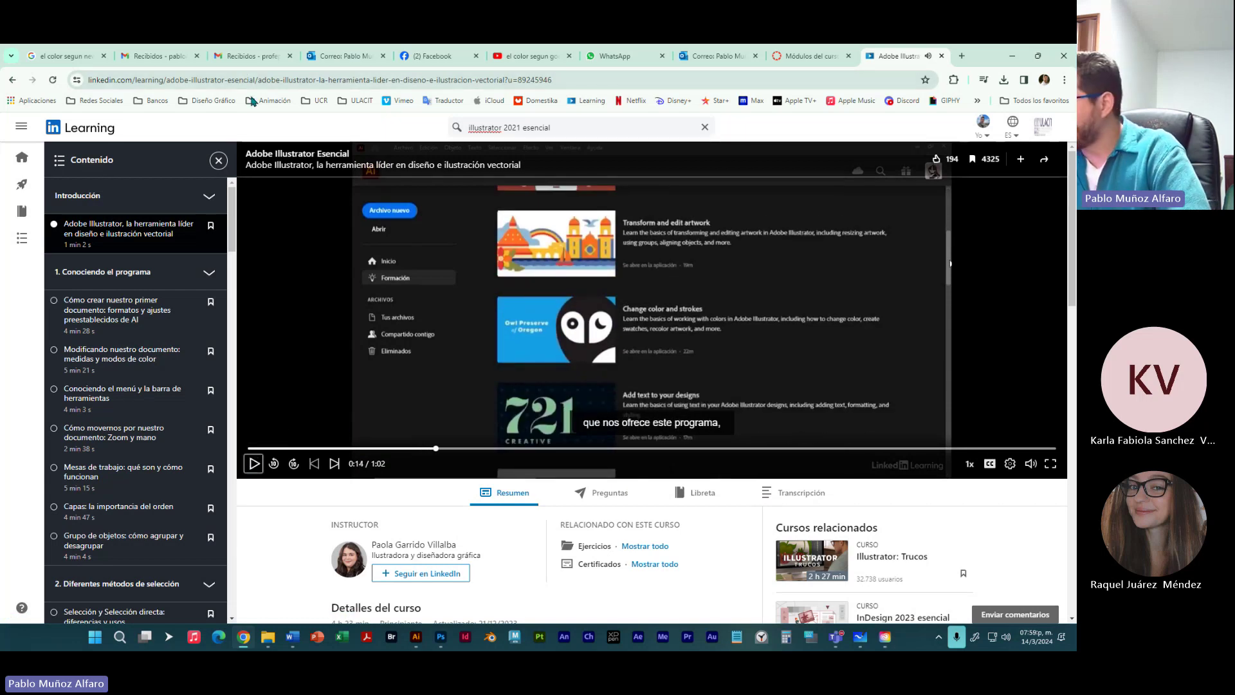
{"action": "left_click", "coordinate": [239, 79]}
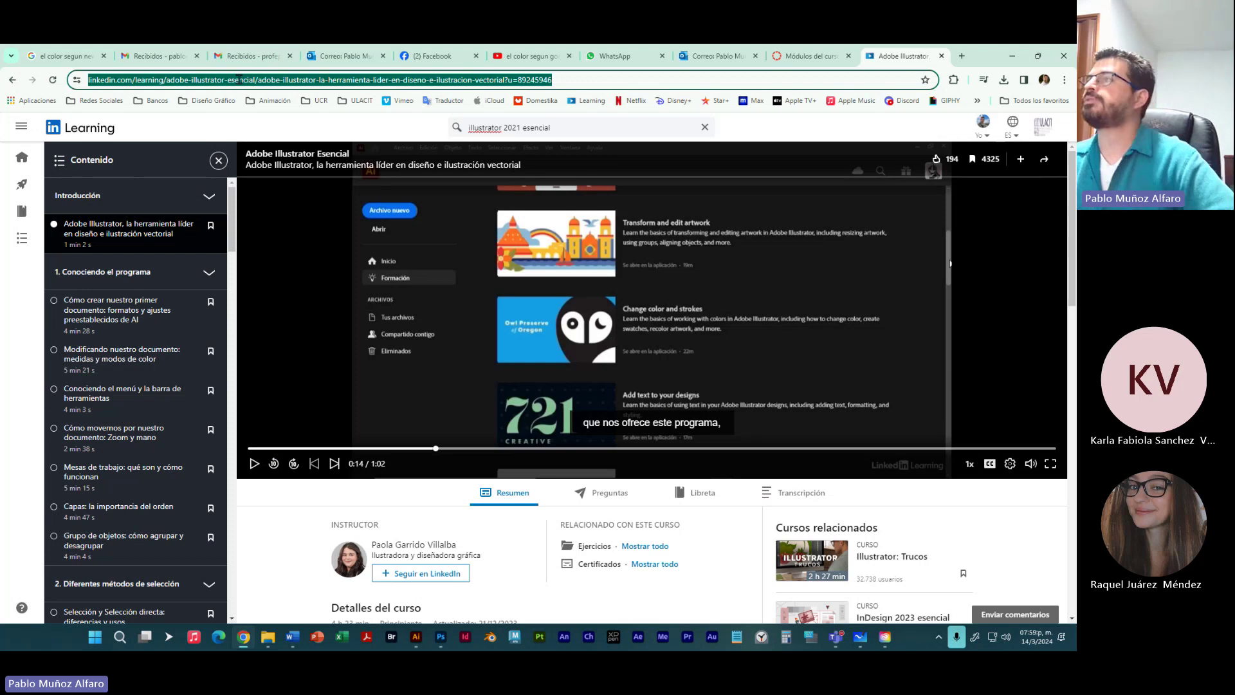
Step: Start a URL externa item in the Enlaces del Curso module of Canvas and paste the LinkedIn Learning course link as its URL
{"action": "left_click", "coordinate": [809, 56]}
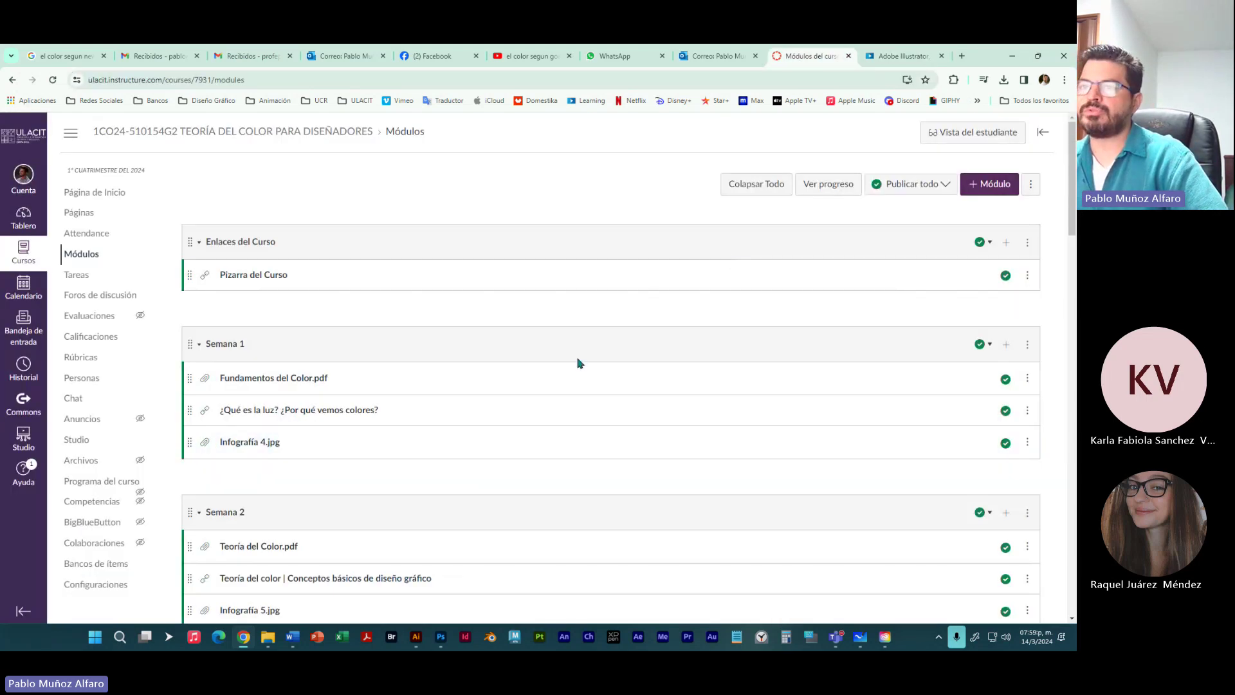
{"action": "left_click", "coordinate": [1007, 248]}
{"action": "left_click", "coordinate": [479, 277]}
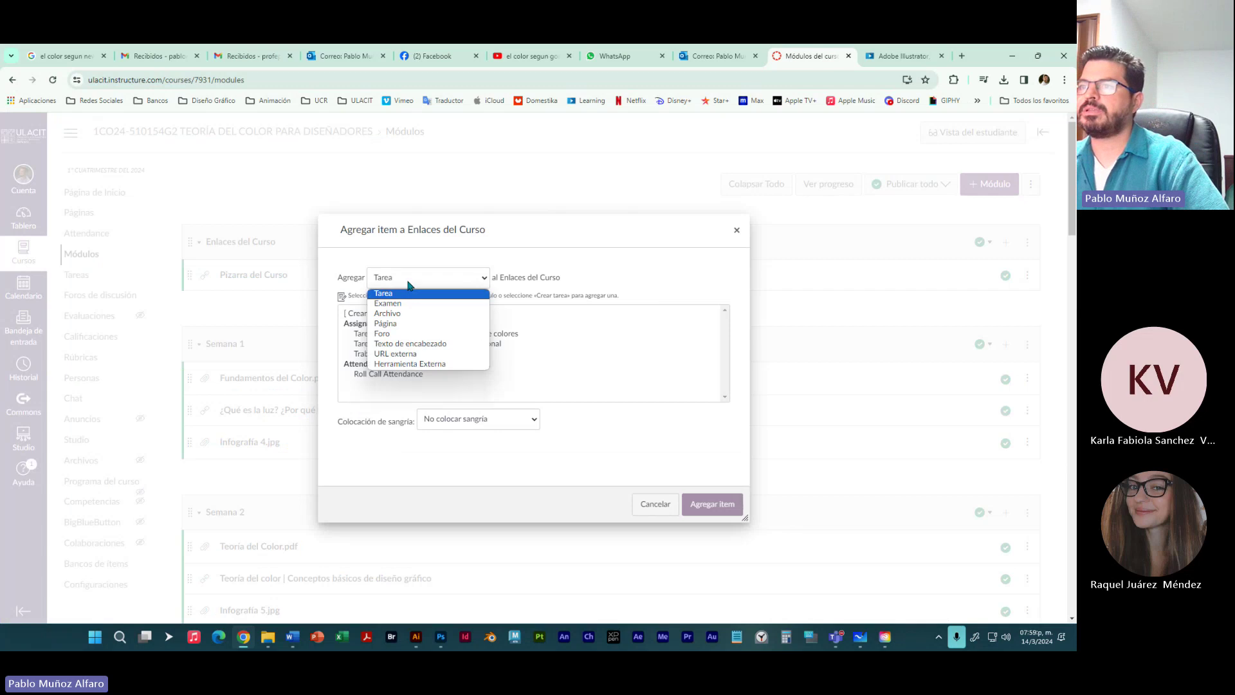
{"action": "left_click", "coordinate": [401, 354]}
{"action": "left_click", "coordinate": [449, 311]}
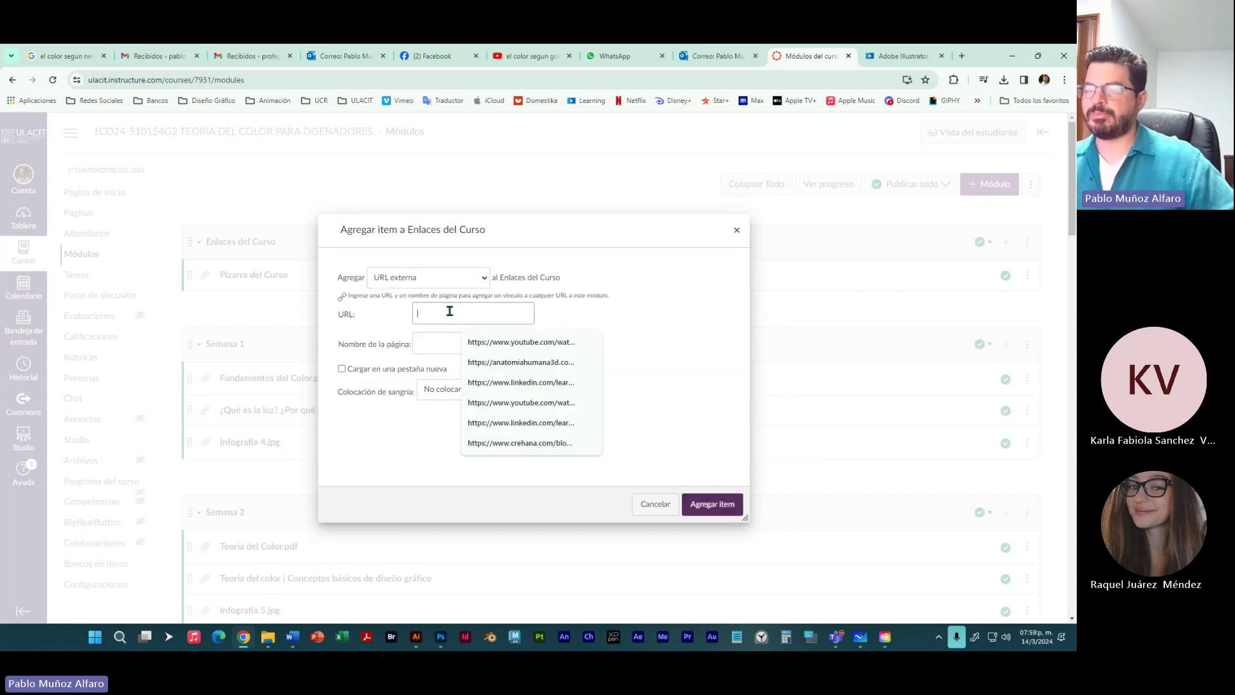
{"action": "key", "text": "ctrl+v"}
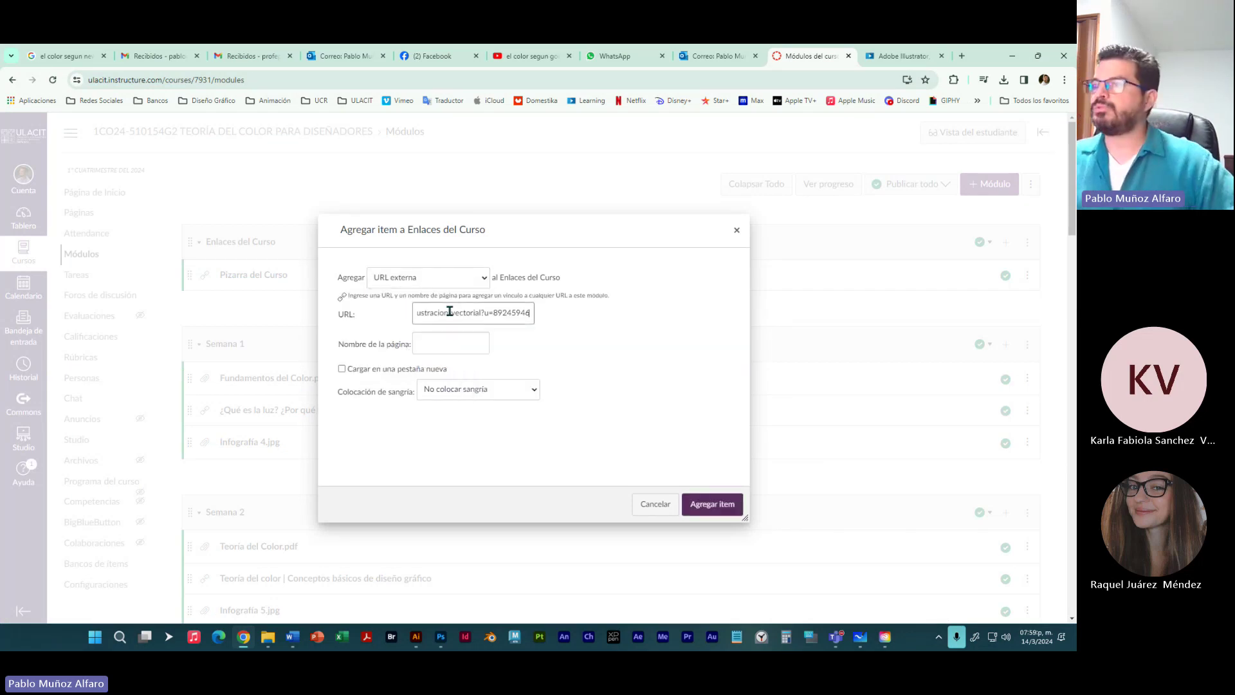
Step: Copy the course title "Adobe Illustrator Esencial" from the LinkedIn Learning page
{"action": "left_click", "coordinate": [896, 57]}
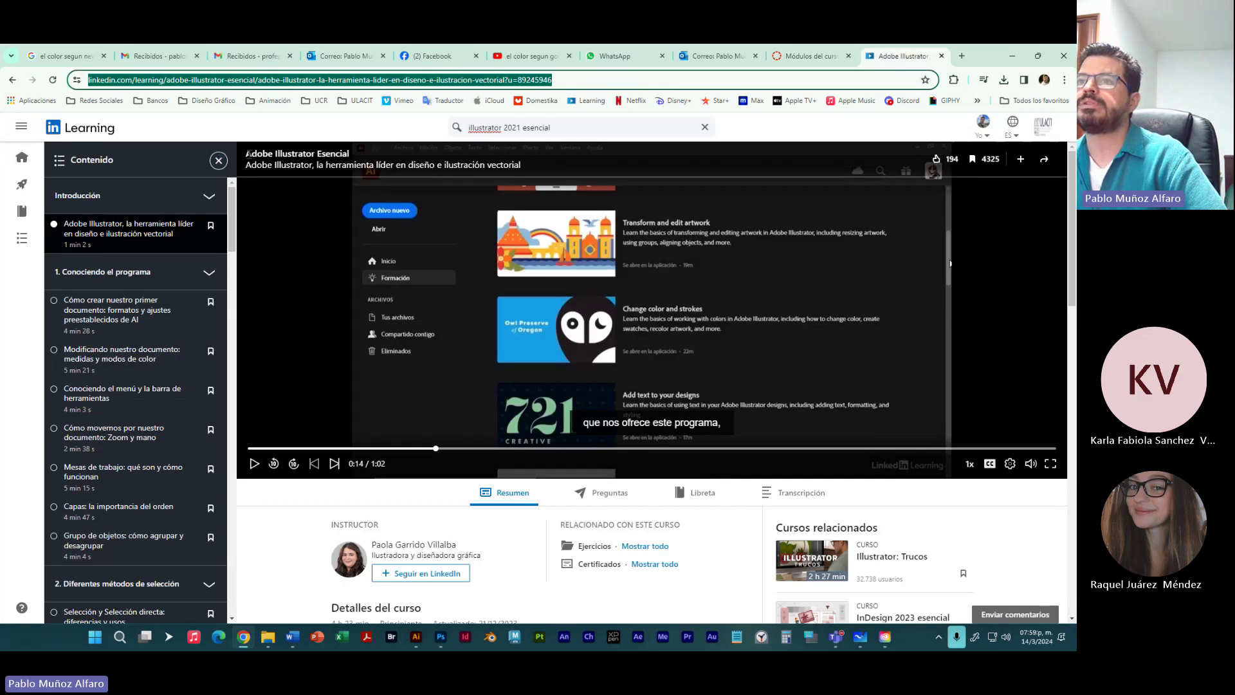
{"action": "left_click_drag", "start_coordinate": [248, 153], "coordinate": [319, 155]}
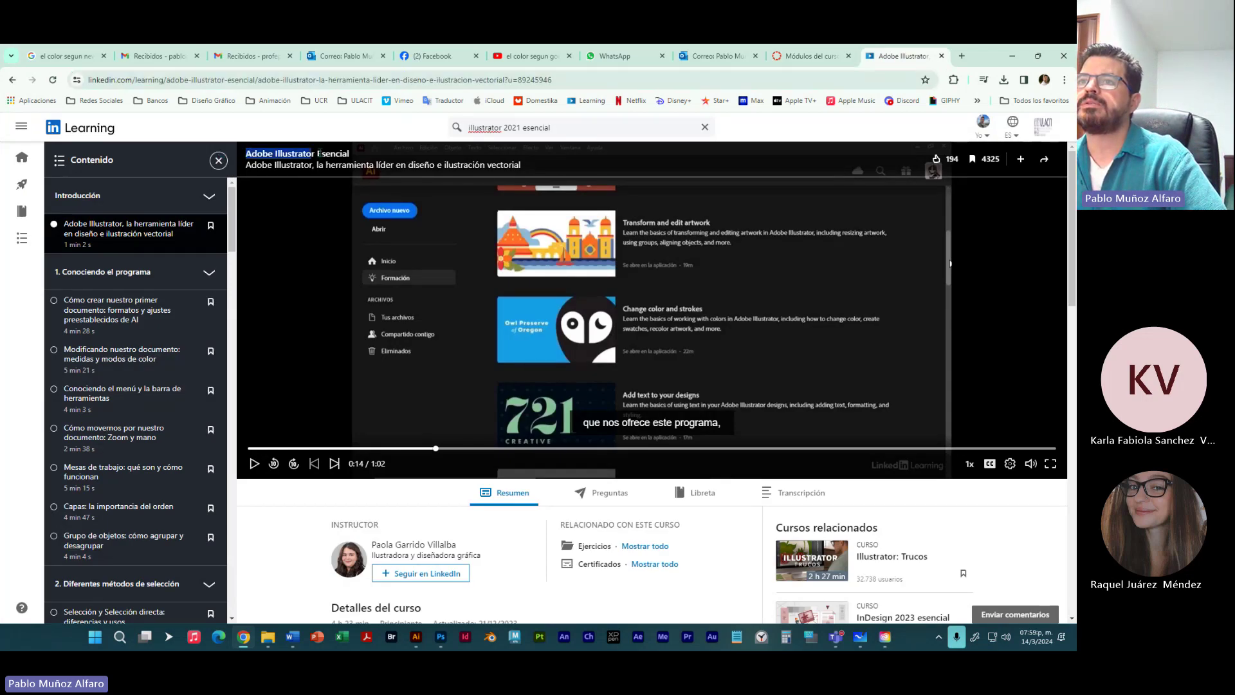